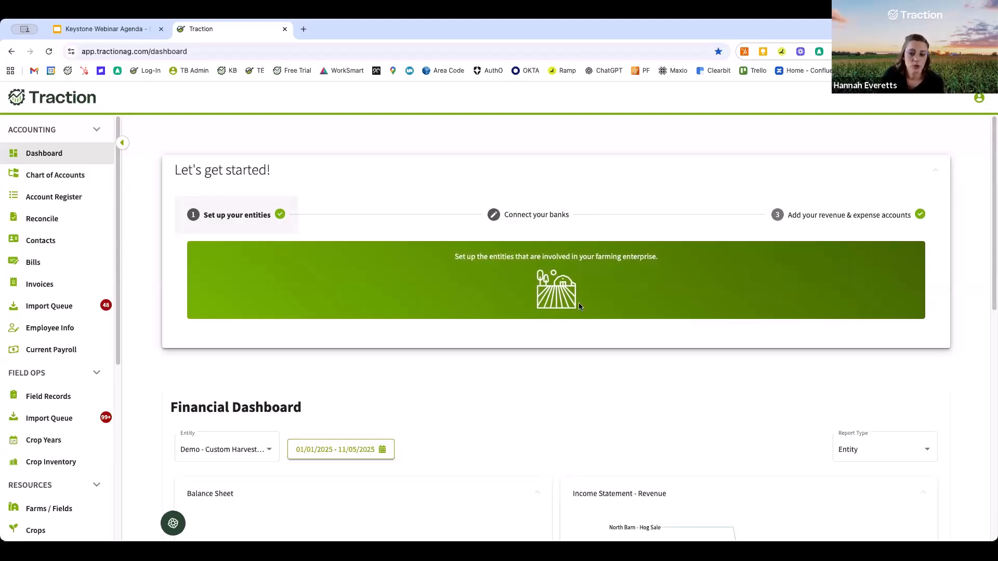
- Review the entities set up for the farming enterprise and return to the dashboard
click(523, 298)
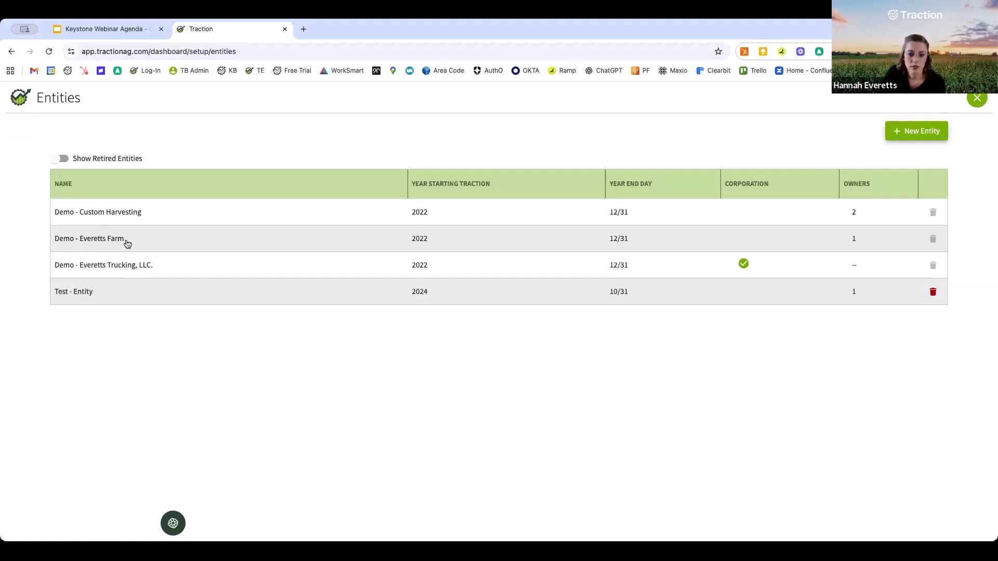
click(978, 100)
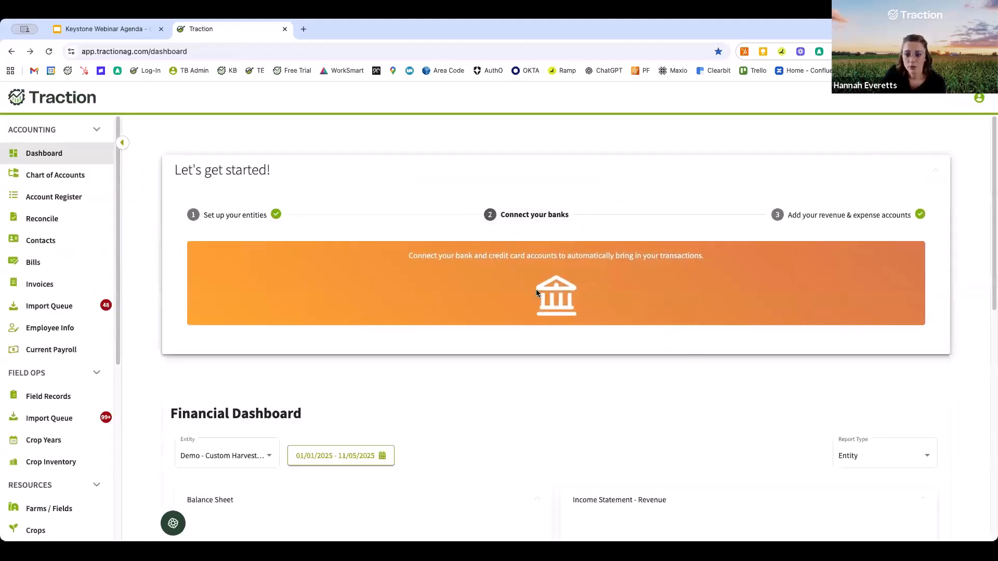
- Start a bank connection through Plaid as a guest, browse the available institutions, and exit the connection
click(535, 290)
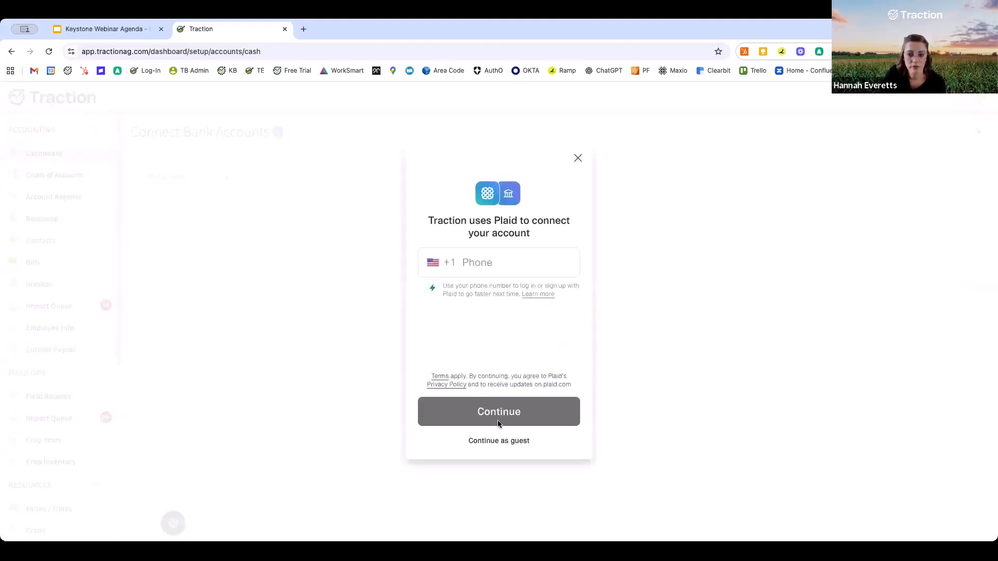
click(498, 442)
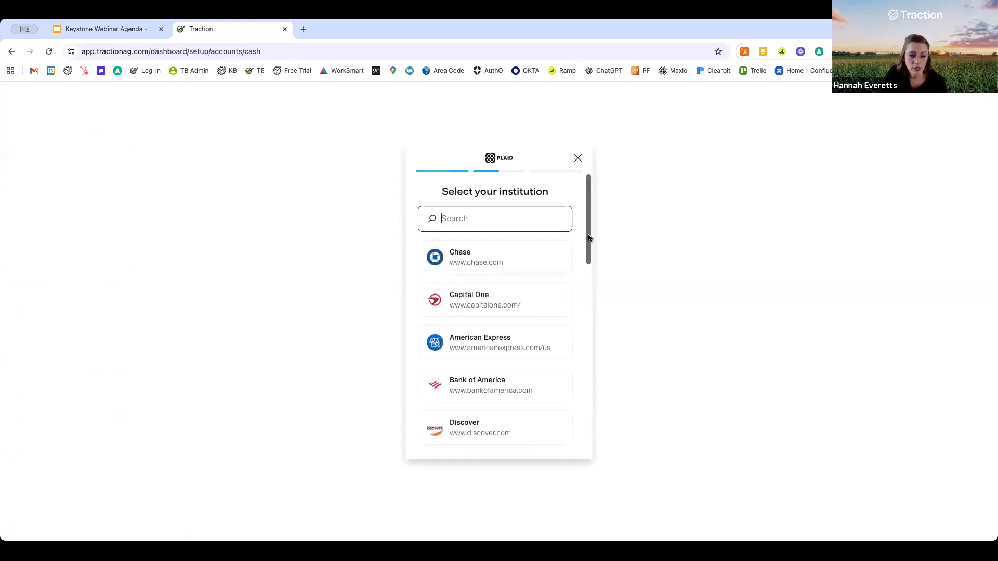
drag(589, 239, 589, 298)
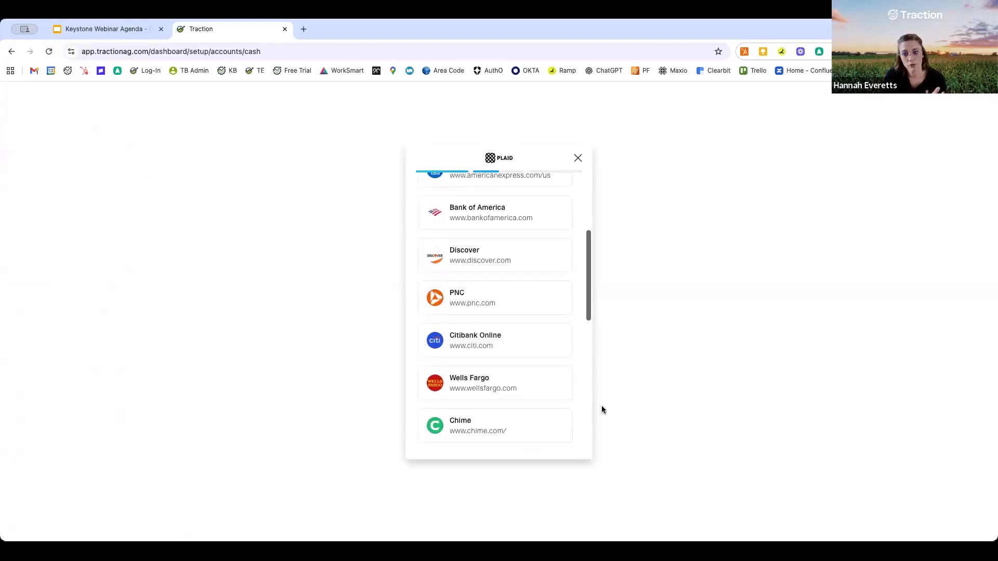
scroll(509, 288, up, 2)
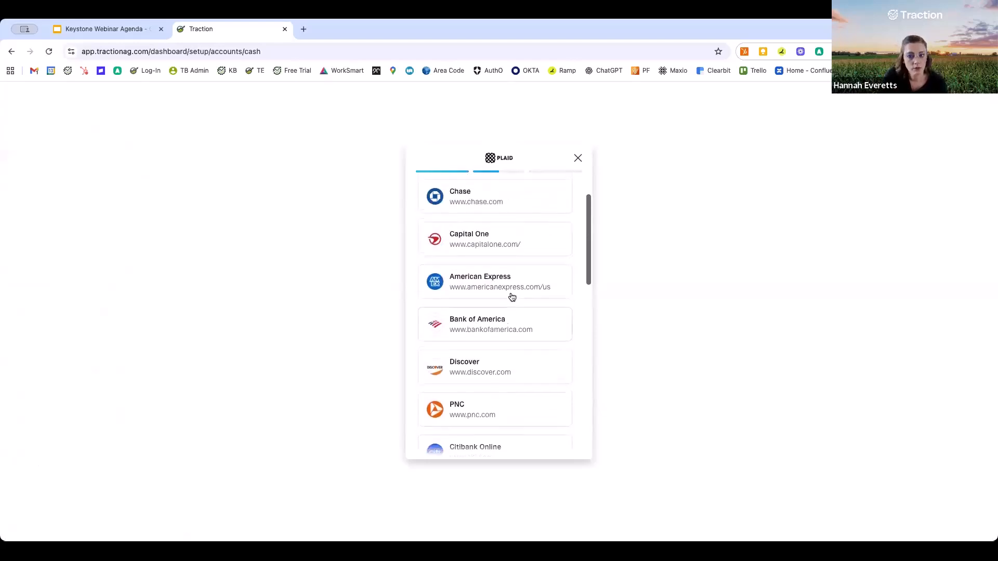
scroll(512, 295, up, 2)
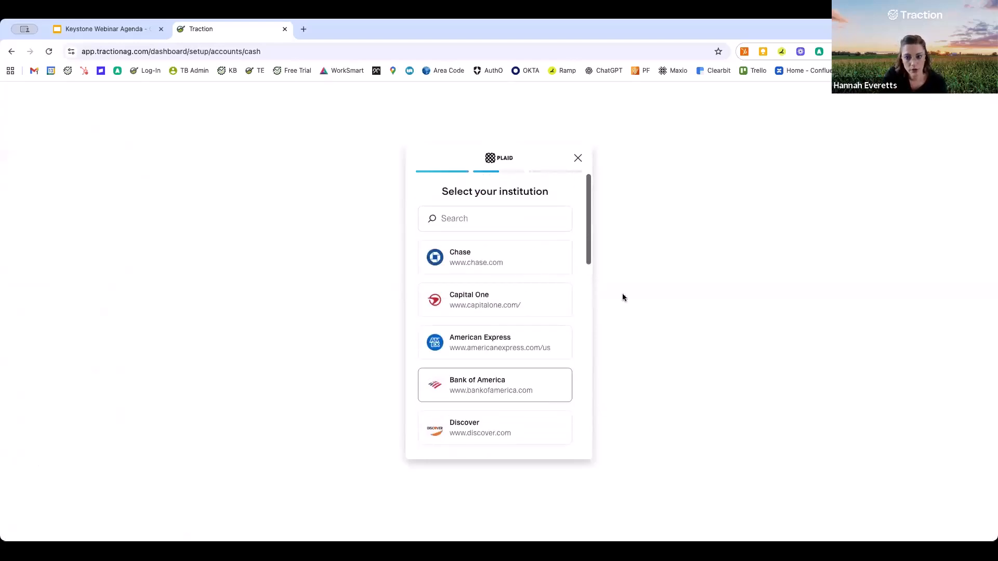
click(578, 158)
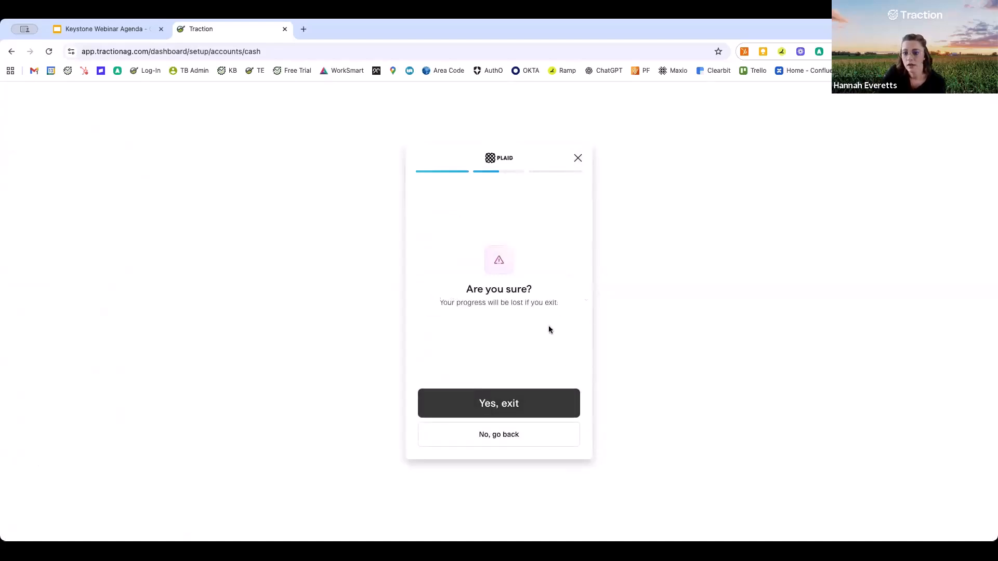
click(503, 405)
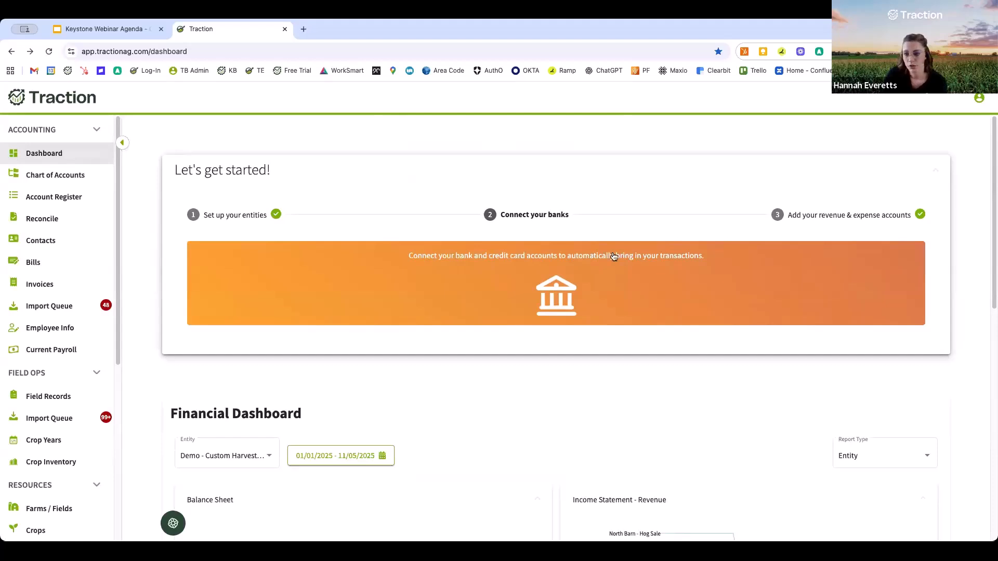
- Open the revenue and expense account setup and select the Demo - Custom Harvesting and Demo - Everetts Trucking, LLC. entities
click(842, 216)
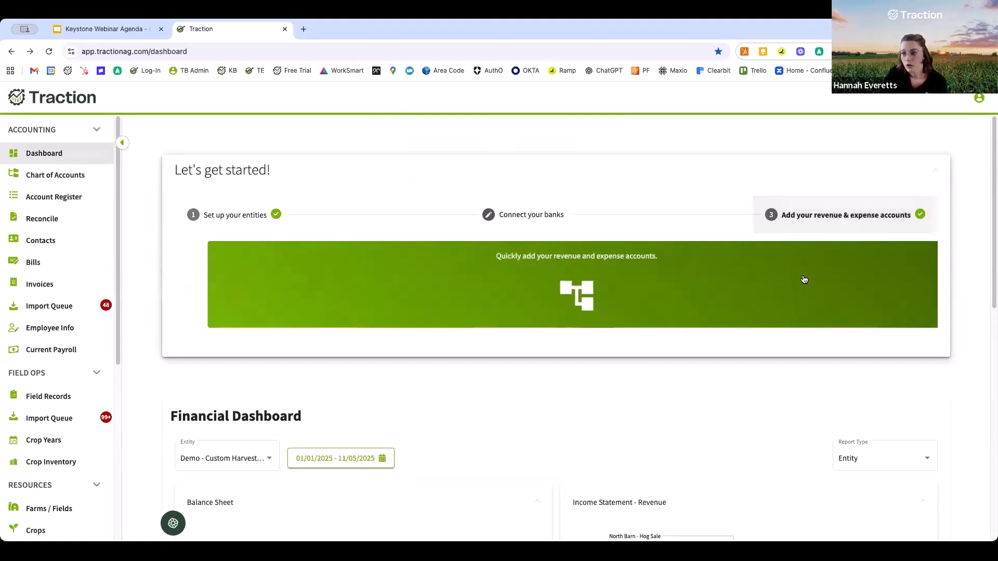
click(579, 277)
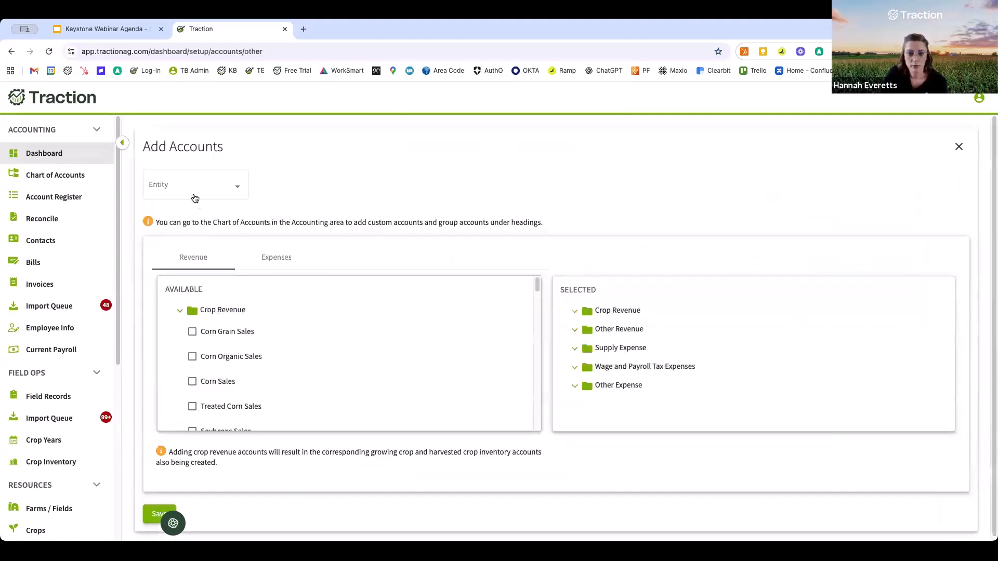
click(205, 189)
click(147, 188)
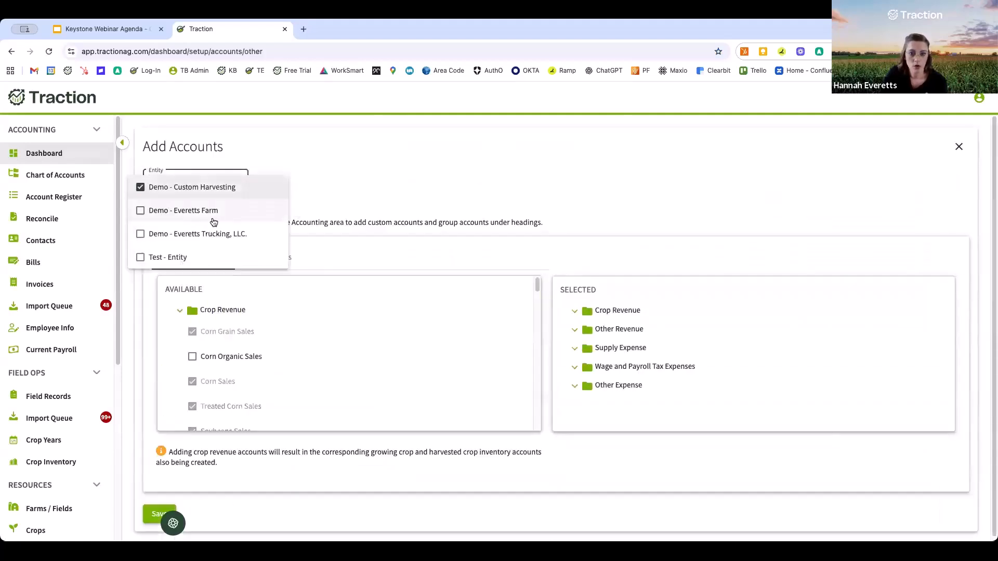
click(148, 233)
click(347, 196)
- Look through the available revenue accounts, add Seed Treatment Expense from the supply expense accounts, and close the account setup
scroll(316, 361, down, 3)
scroll(270, 408, down, 4)
scroll(270, 406, down, 5)
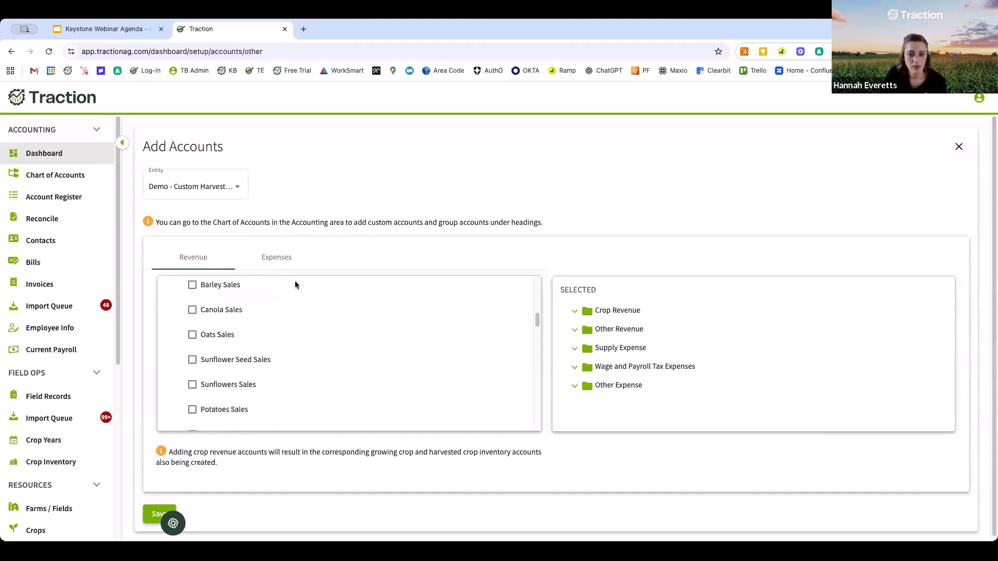
click(285, 260)
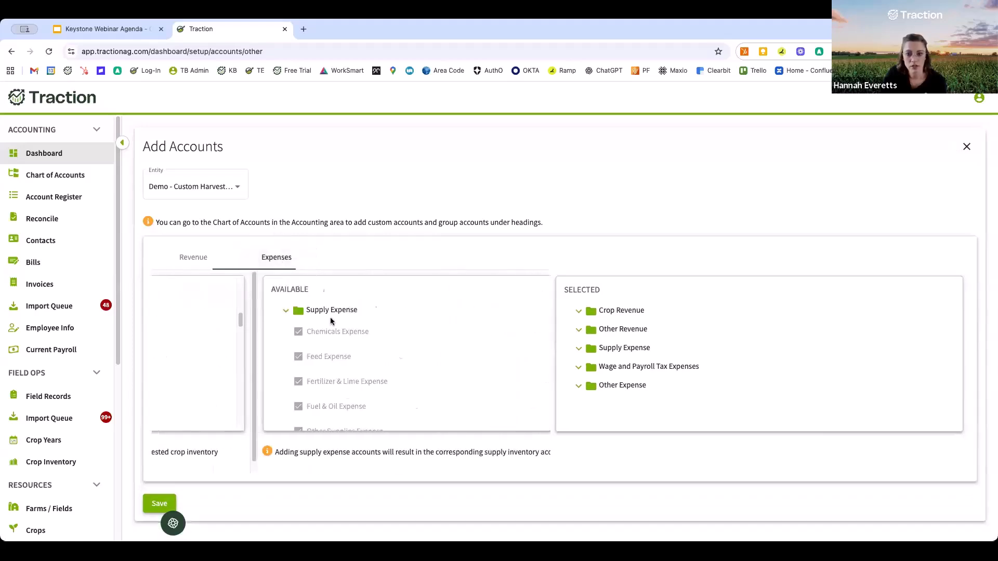
scroll(283, 362, down, 2)
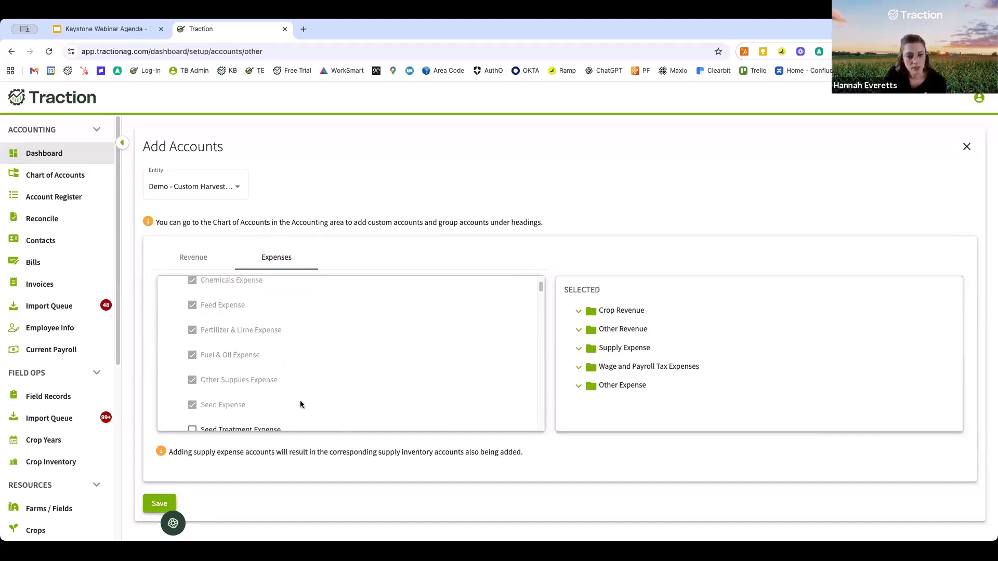
scroll(267, 394, down, 1)
scroll(270, 396, down, 2)
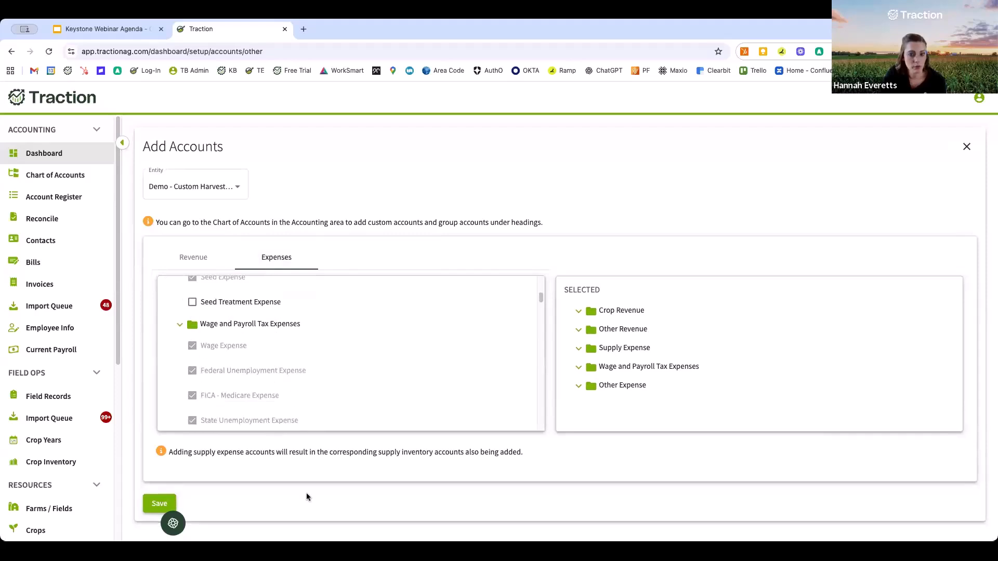
click(192, 303)
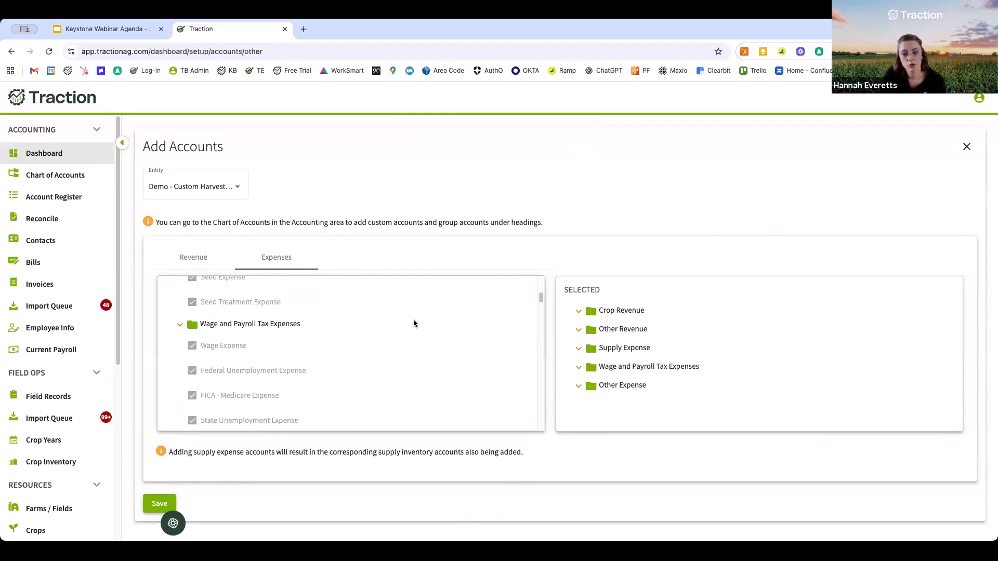
click(966, 147)
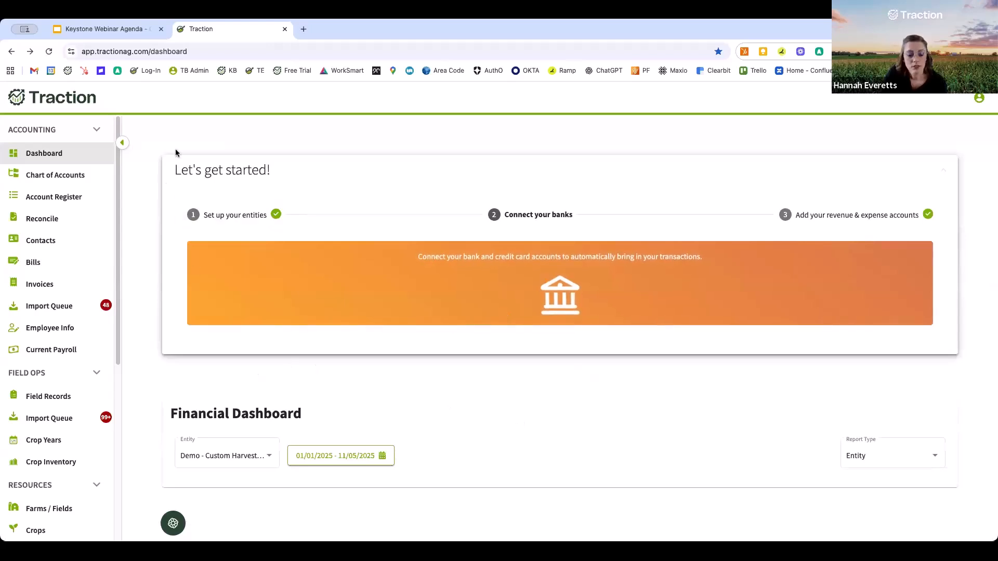
- Open the chart of accounts and view which entities it can be shown for
click(57, 177)
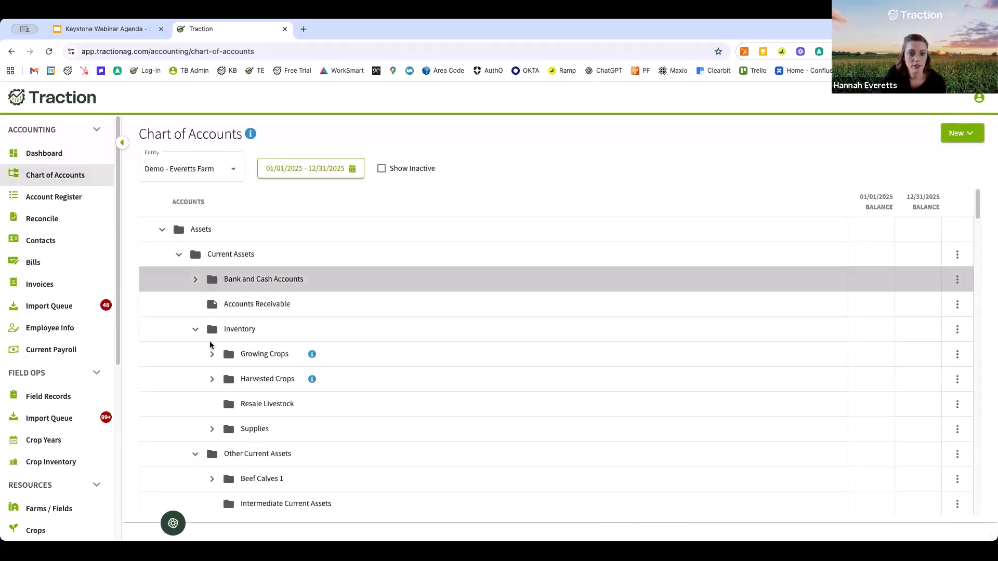
scroll(431, 412, down, 1)
scroll(340, 361, up, 1)
click(211, 168)
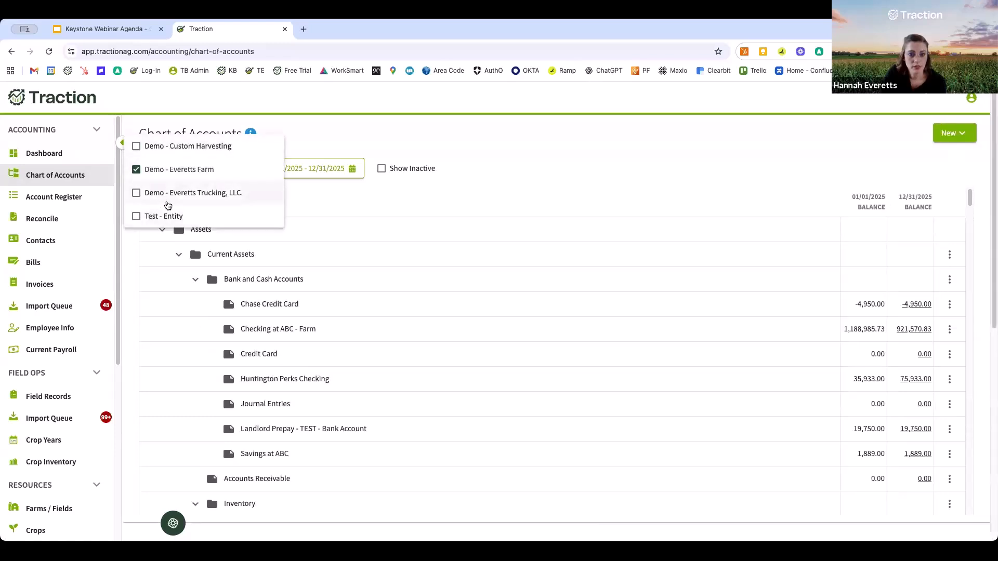
click(481, 174)
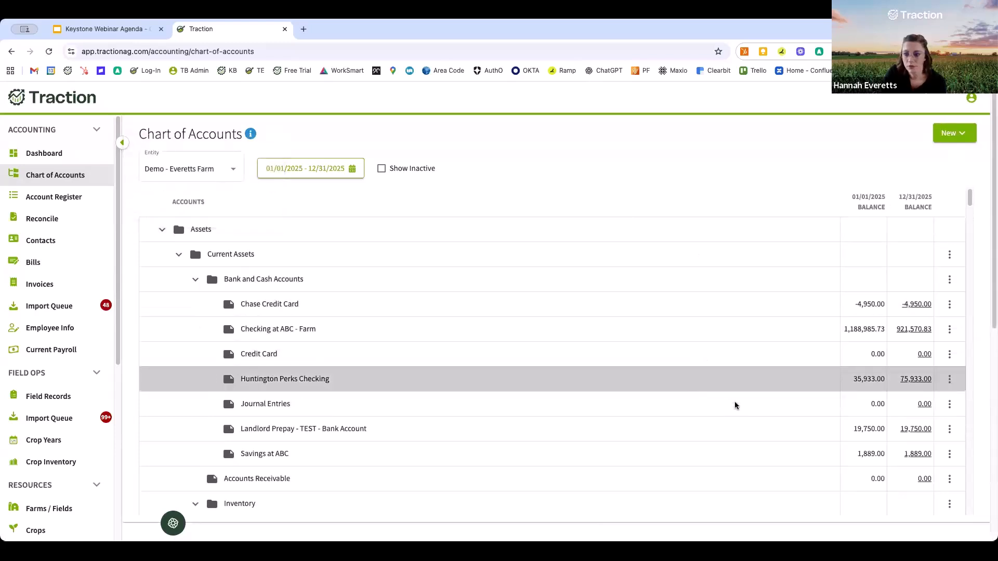
- Examine the Demo - Everetts Farm bank accounts and how its expense accounts are grouped under subheadings
scroll(795, 430, down, 1)
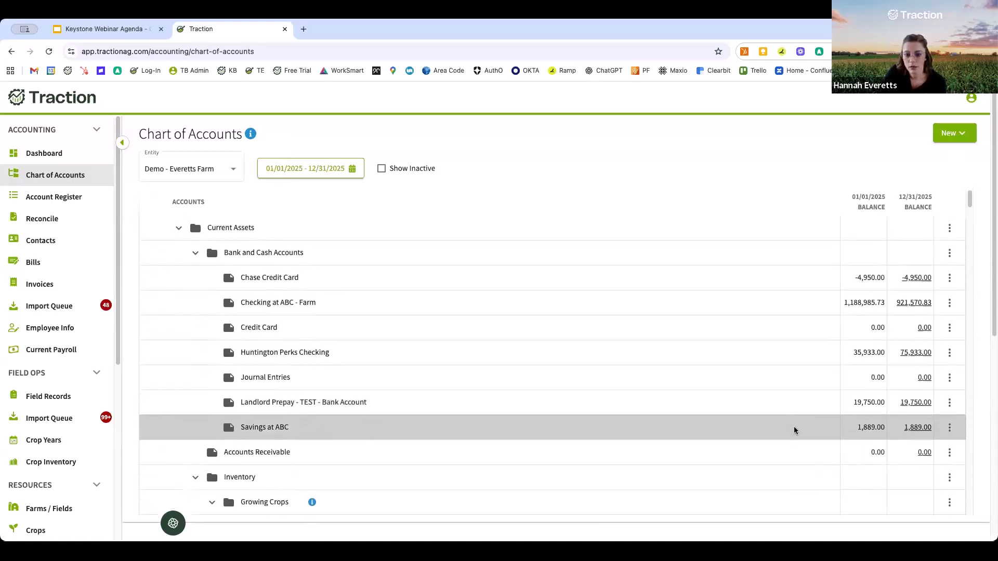
drag(969, 197, 971, 428)
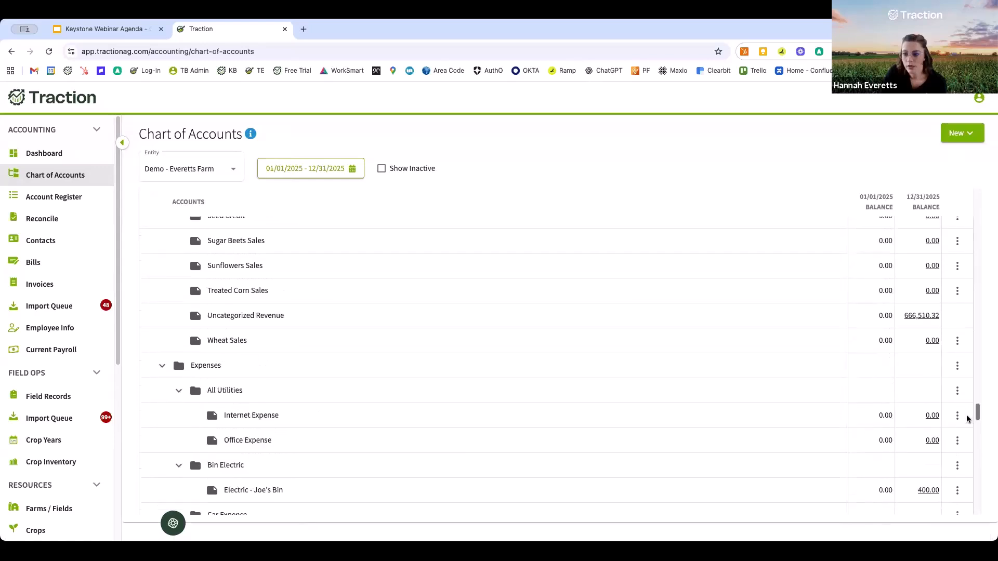
scroll(905, 426, down, 3)
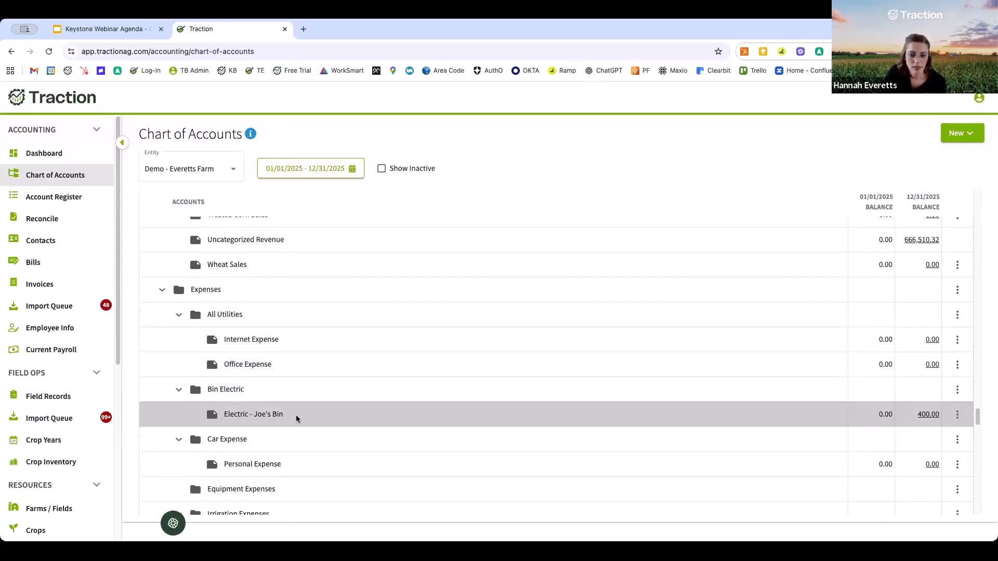
scroll(260, 437, down, 2)
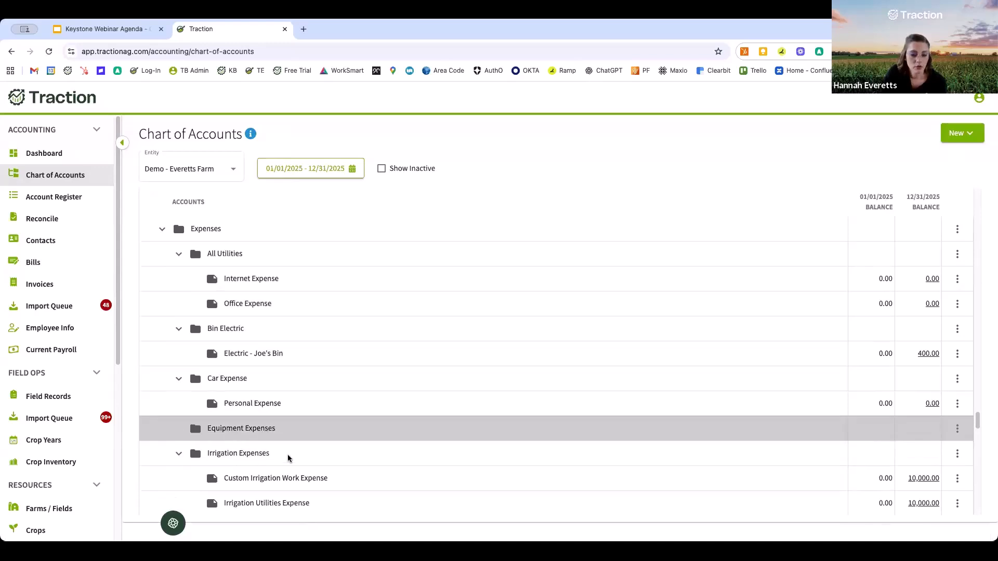
scroll(287, 462, down, 3)
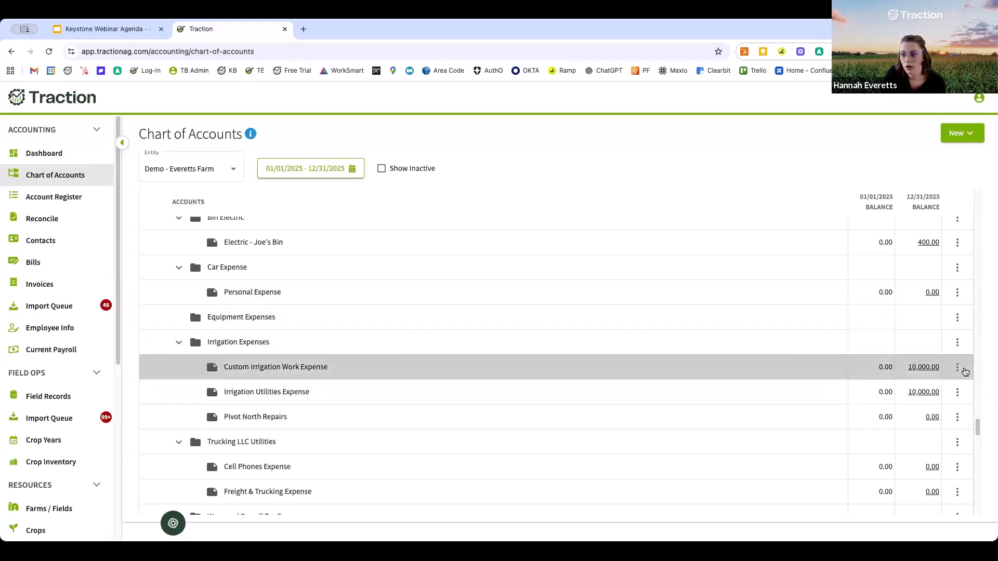
- Create a new account in the chart of accounts under the Expenses heading
click(969, 131)
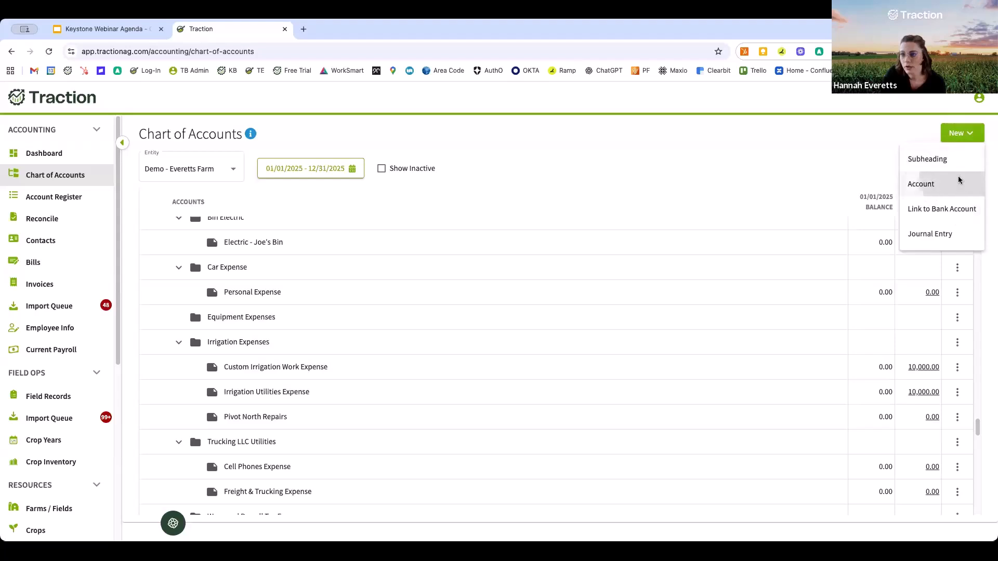
click(935, 181)
click(502, 154)
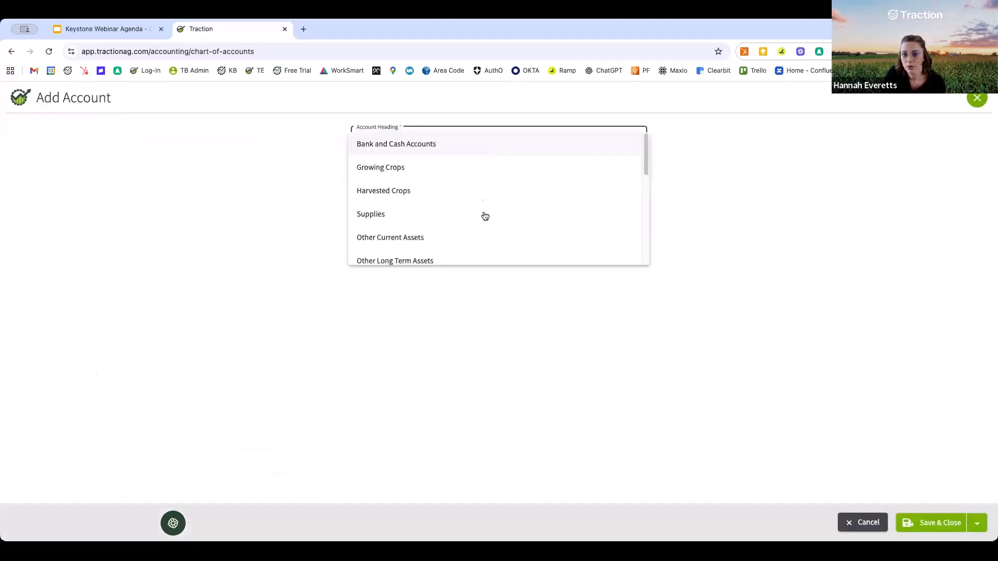
scroll(489, 229, down, 2)
scroll(491, 244, down, 5)
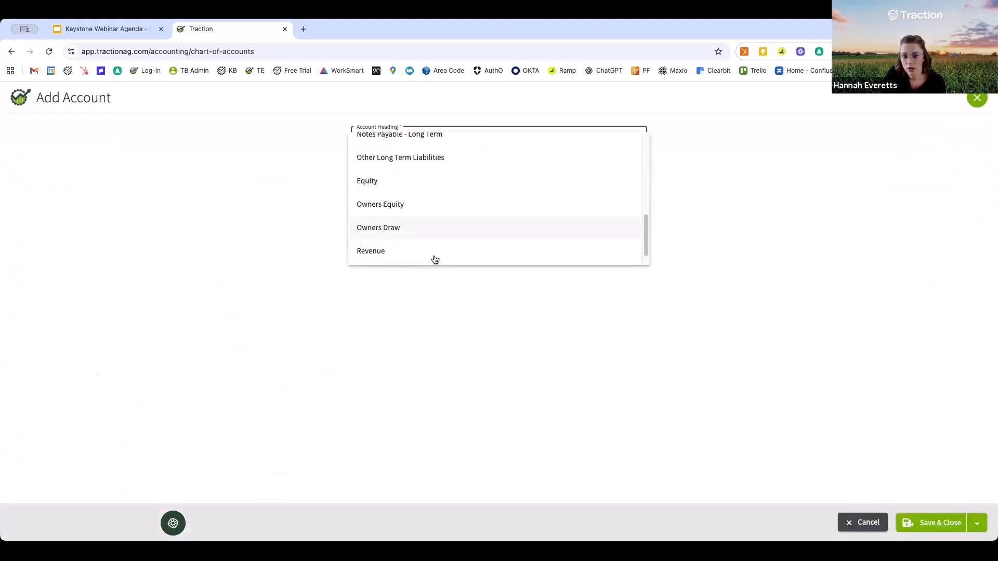
click(408, 254)
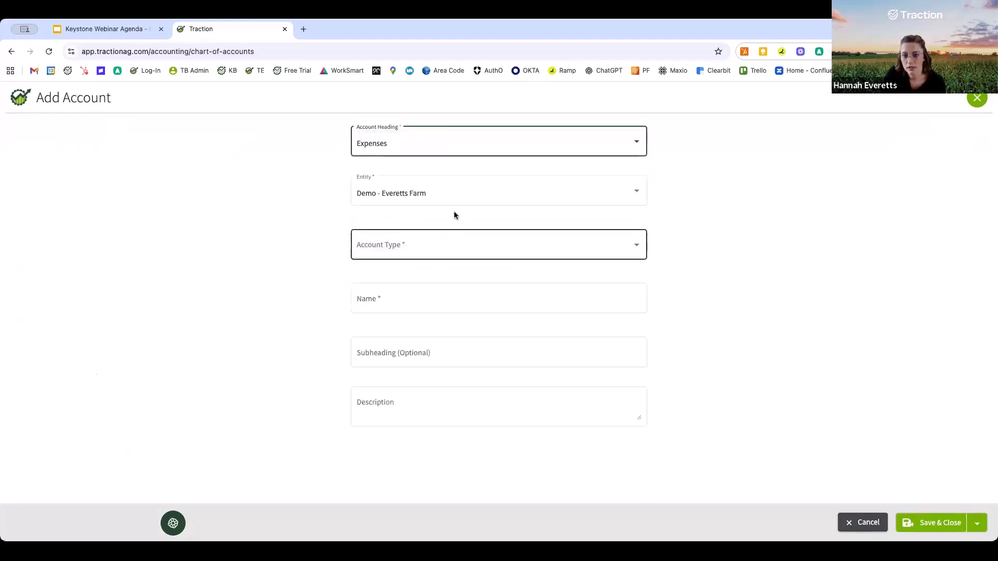
- Set the new account's type to Freight & Trucking Expense and name it Custom Trucking Expense
click(512, 246)
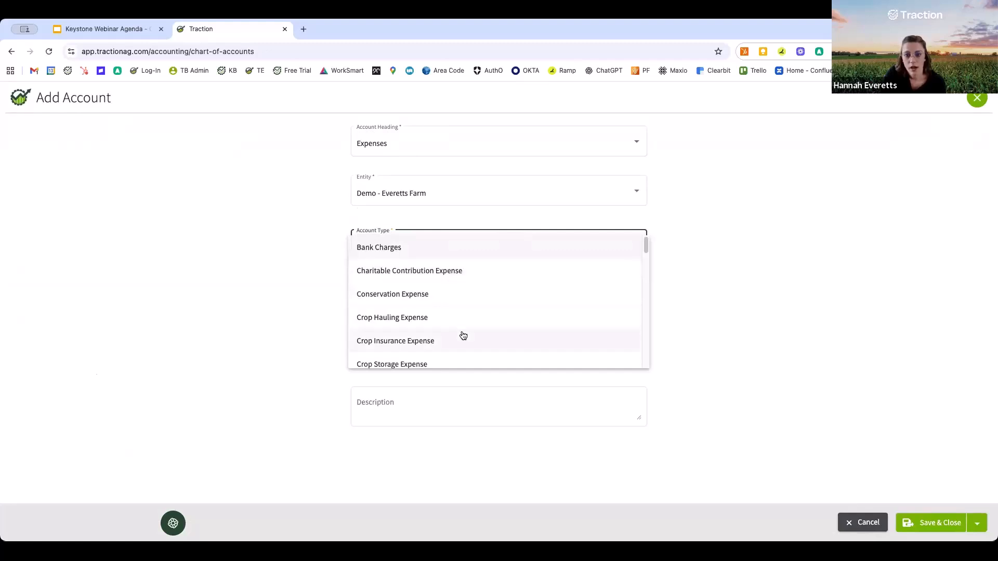
scroll(461, 334, down, 5)
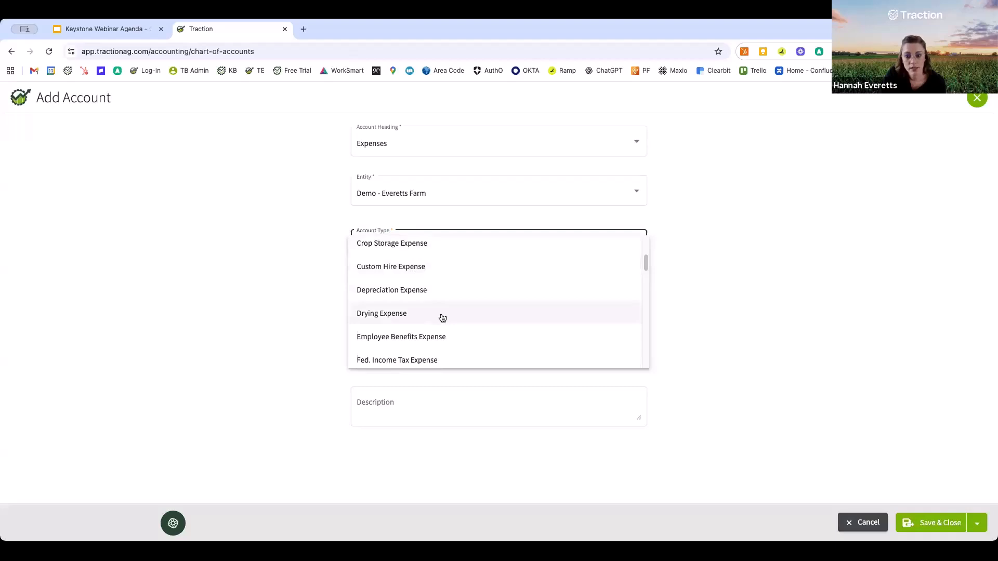
scroll(442, 318, down, 2)
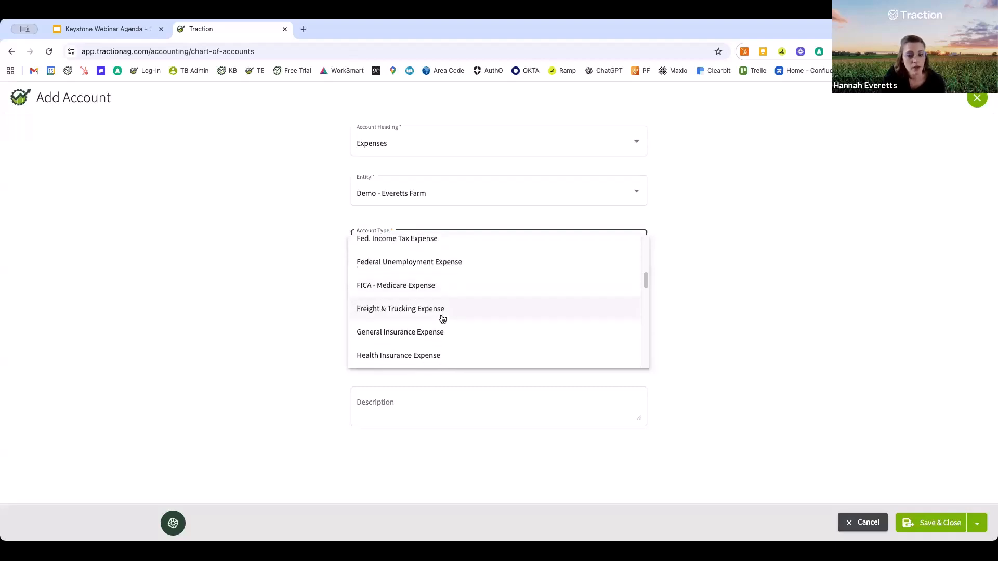
click(429, 311)
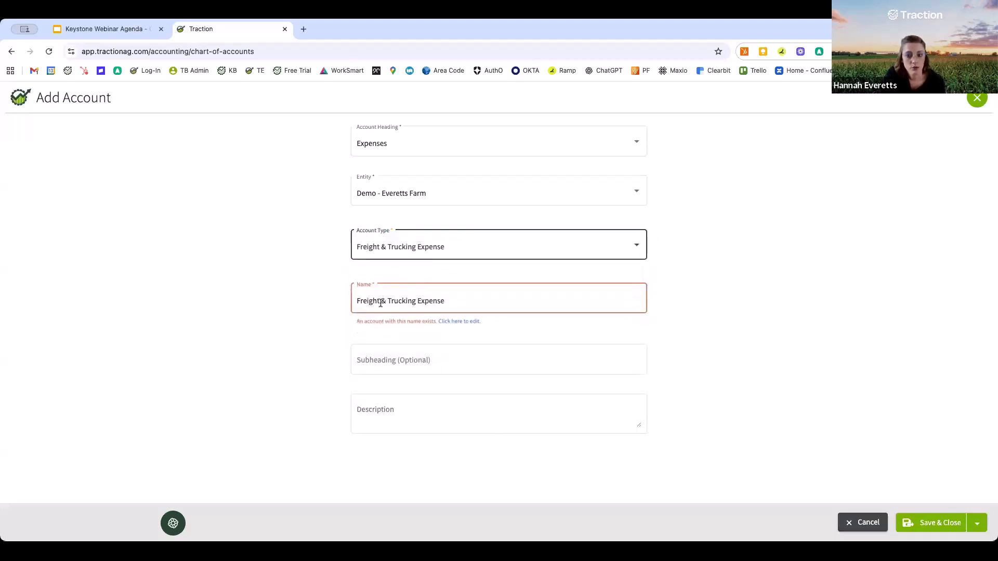
click(469, 300)
drag(387, 300, 346, 299)
text(Custom)
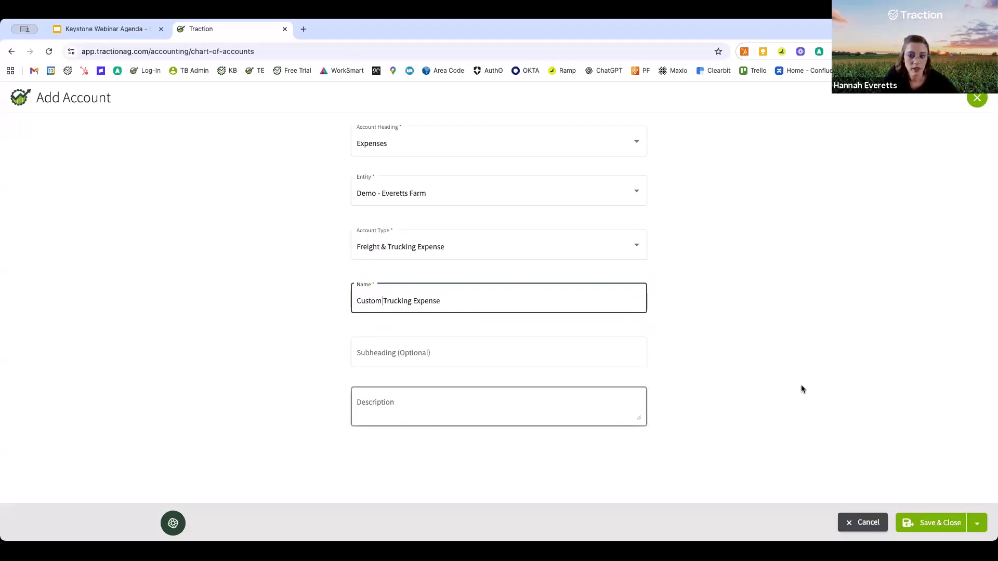
- Save the new custom trucking expense account and review the revenue and expense accounts in the chart of accounts
click(939, 525)
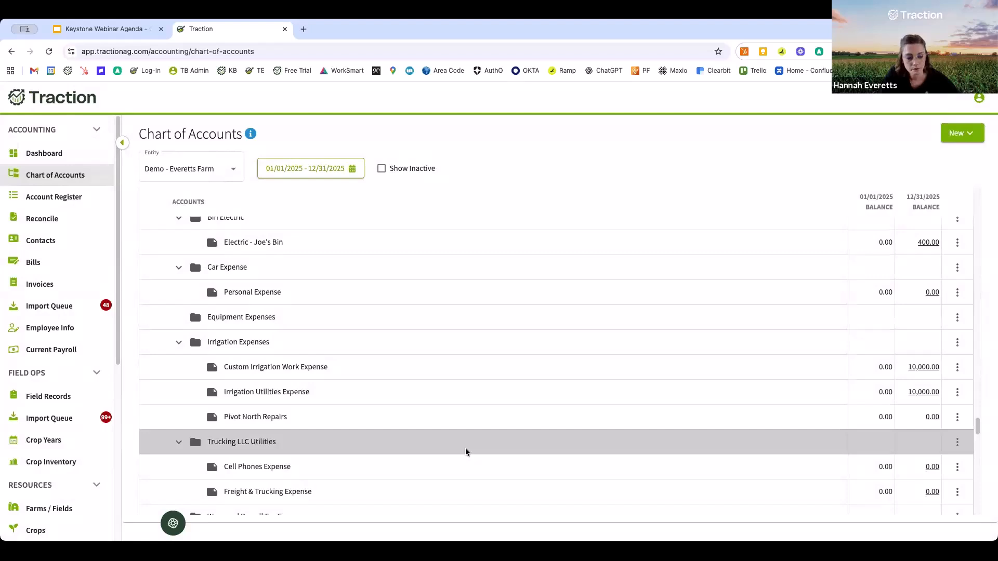
scroll(465, 453, down, 1)
scroll(466, 452, up, 8)
scroll(466, 453, up, 2)
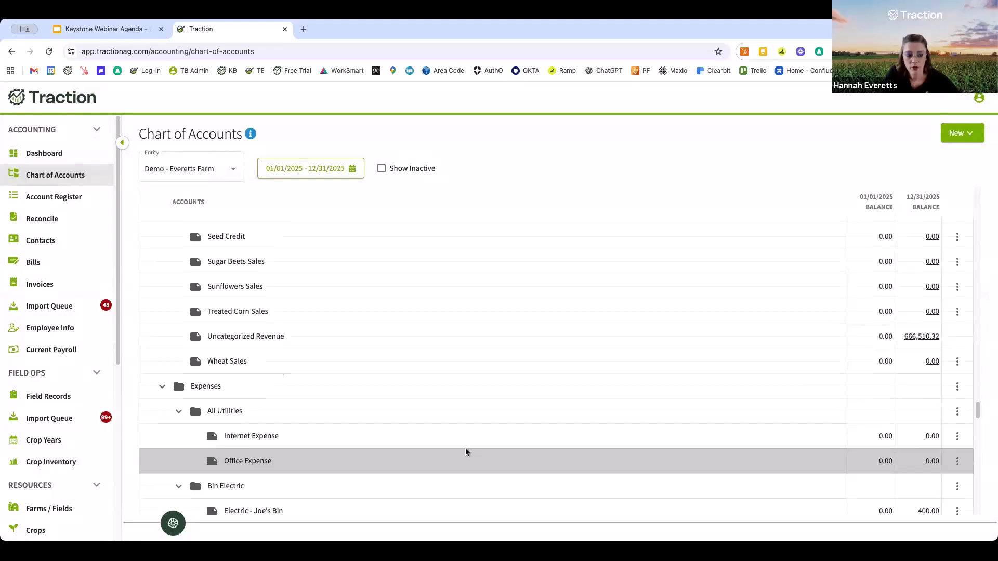
scroll(465, 452, up, 1)
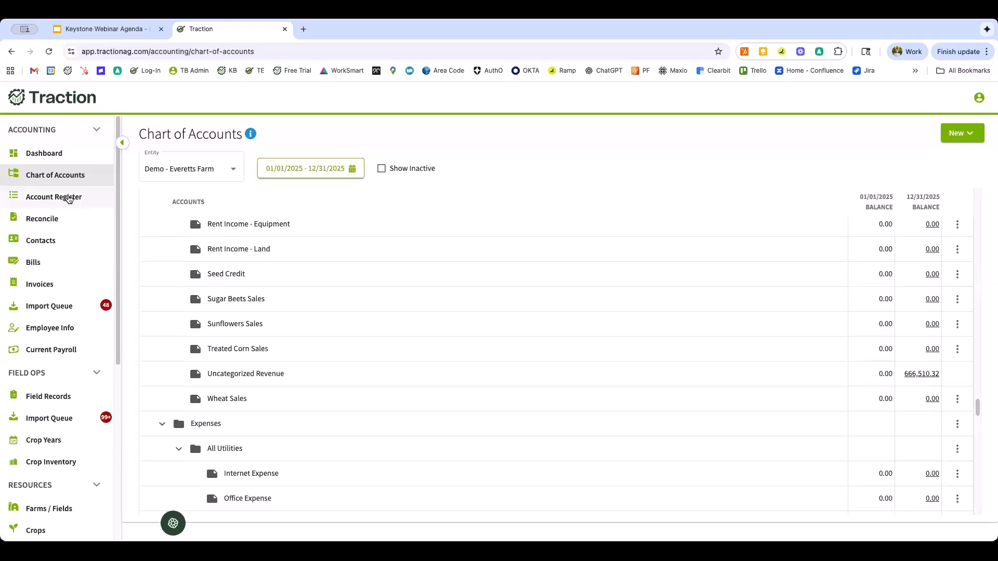
- Open the account register and view the John Deere Financial transactions, returning to the Checking at ABC - Farm account
click(68, 201)
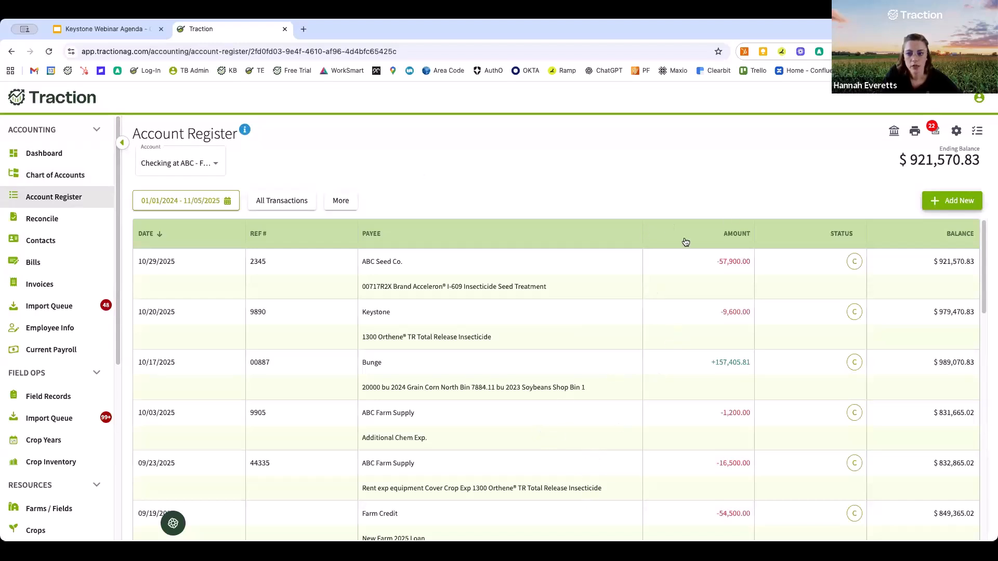
click(189, 163)
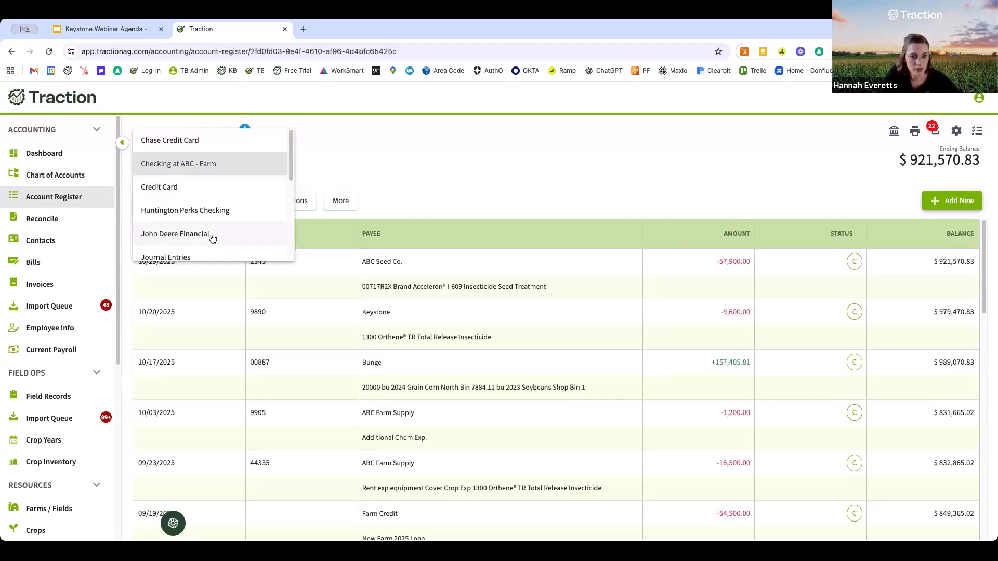
click(185, 236)
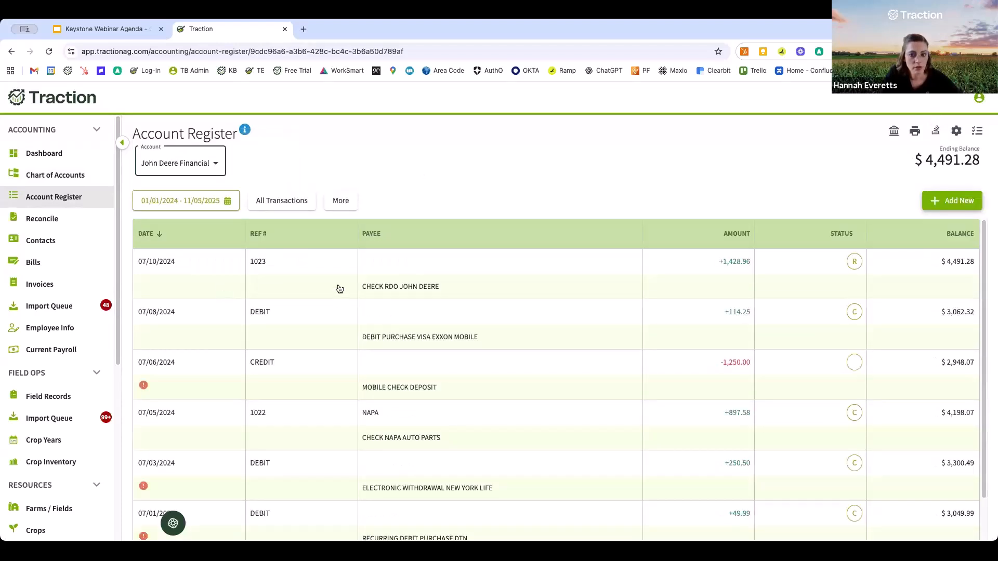
click(175, 164)
scroll(175, 164, up, 2)
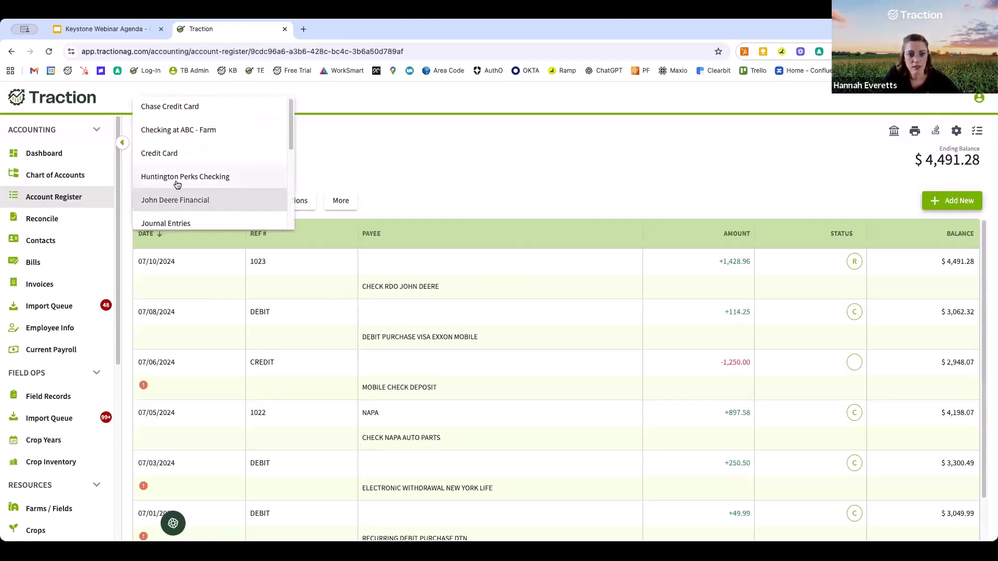
click(192, 136)
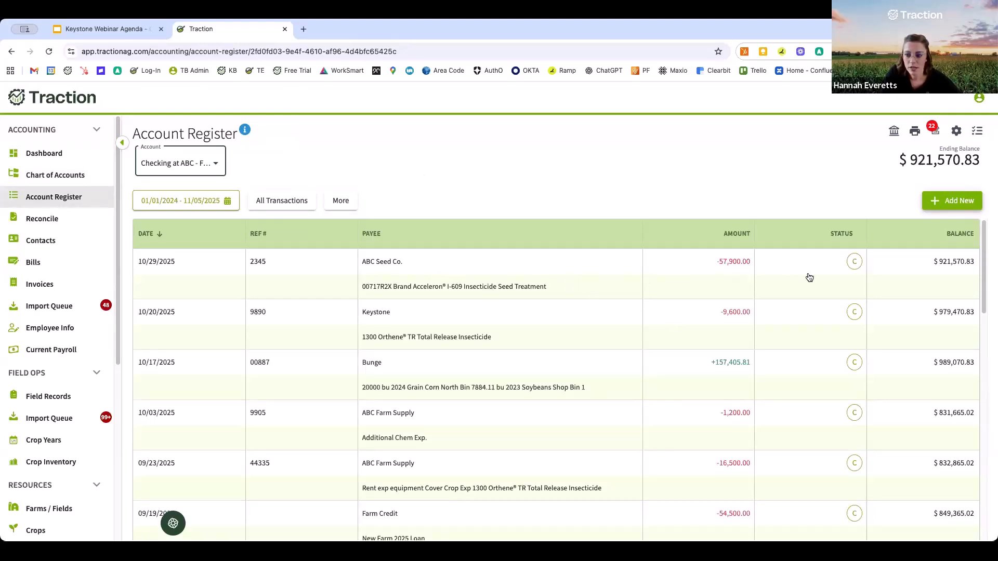
- Open the 10/29/2025 ABC Seed Co. payment from the register and expand its Seed line
click(854, 261)
click(515, 270)
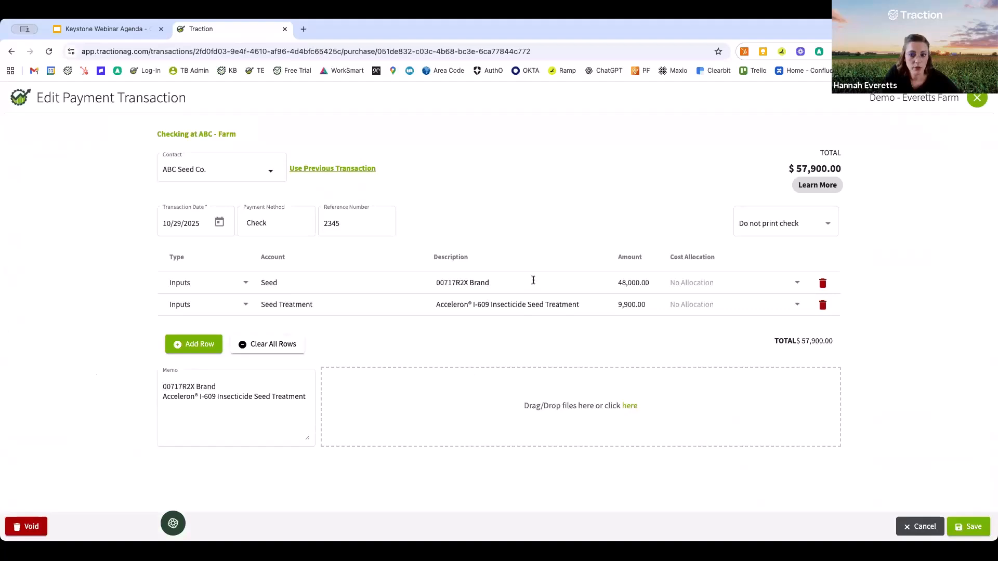
click(426, 285)
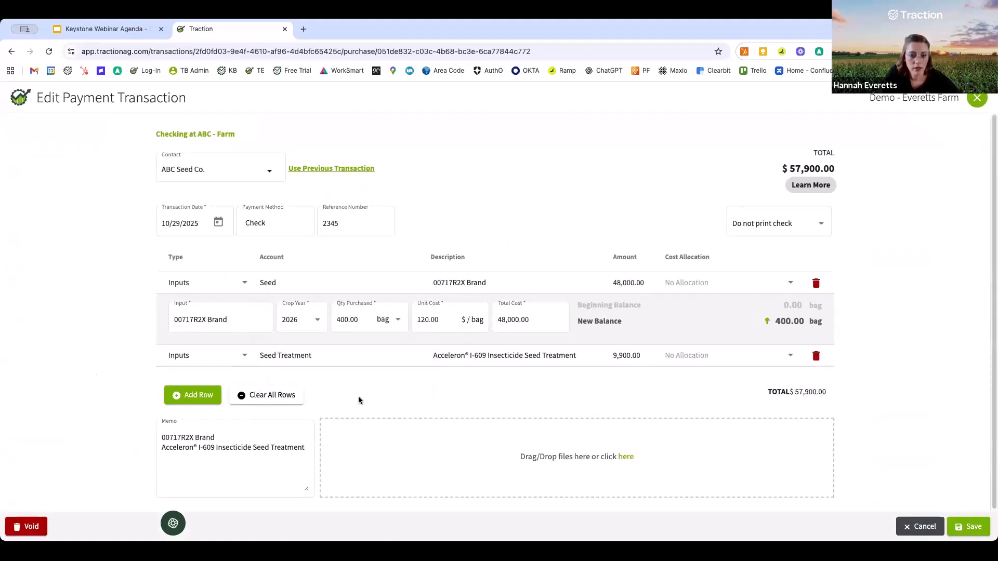
- Examine the Seed line's input product, available crop years and inventory balance
click(180, 314)
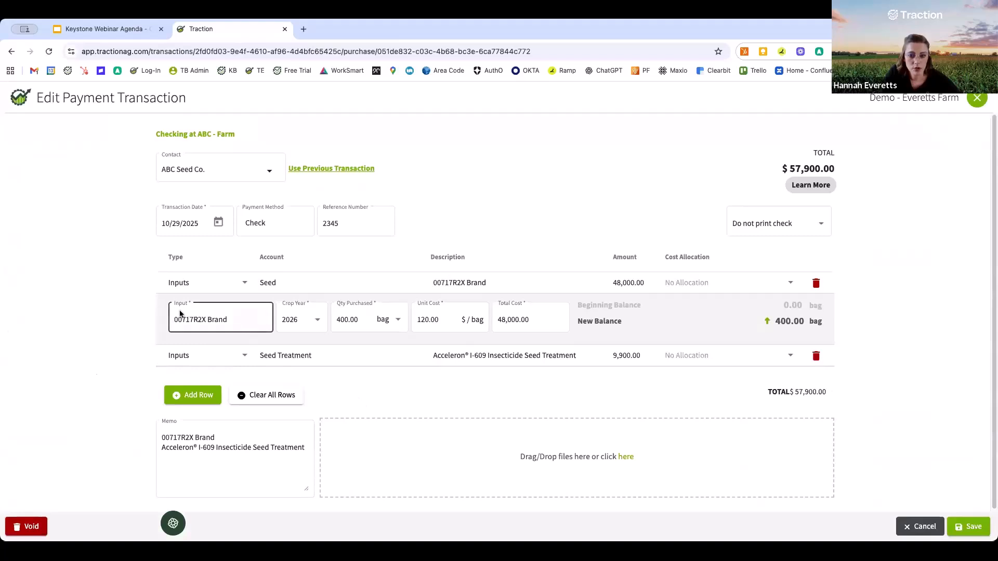
click(241, 316)
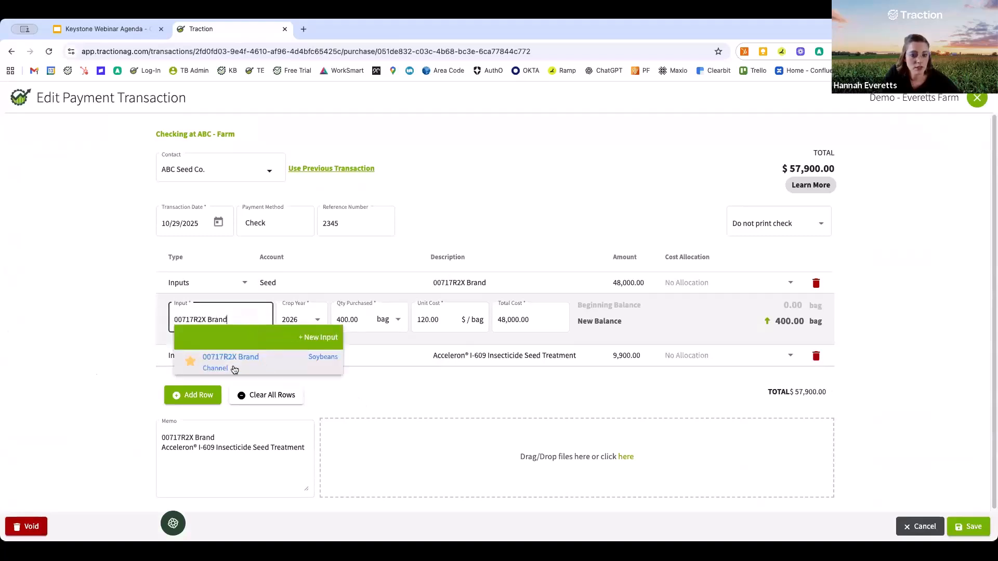
click(304, 319)
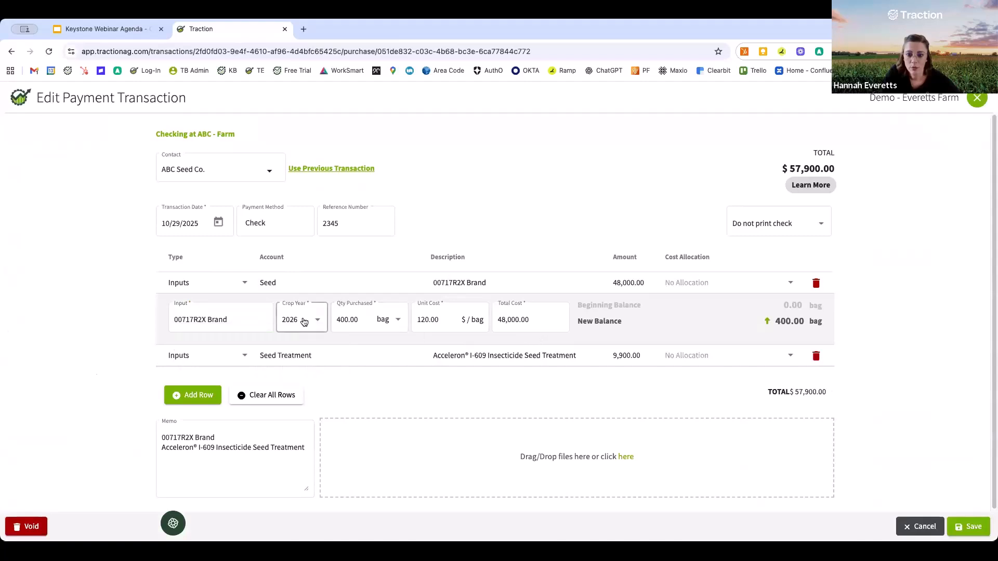
click(304, 322)
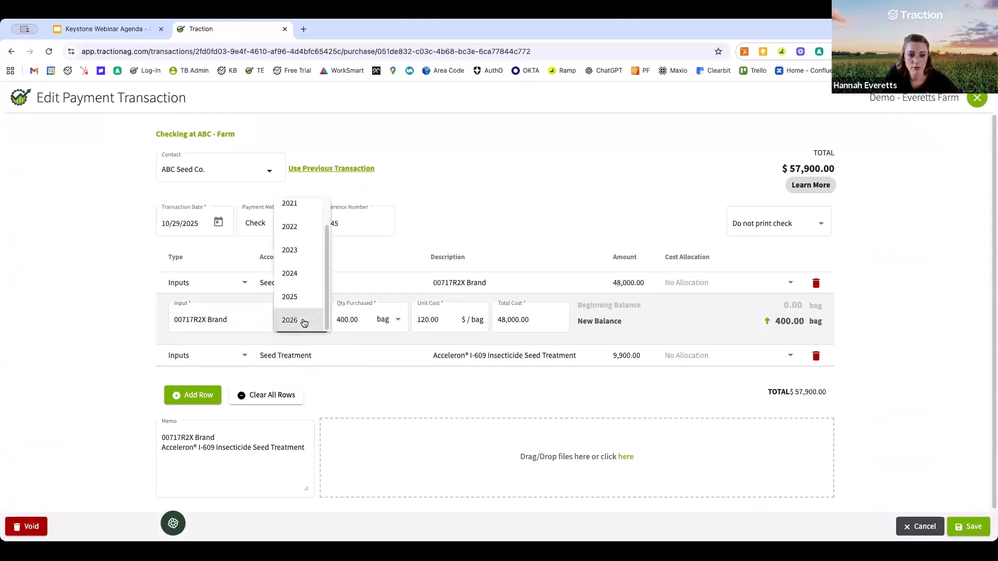
click(684, 336)
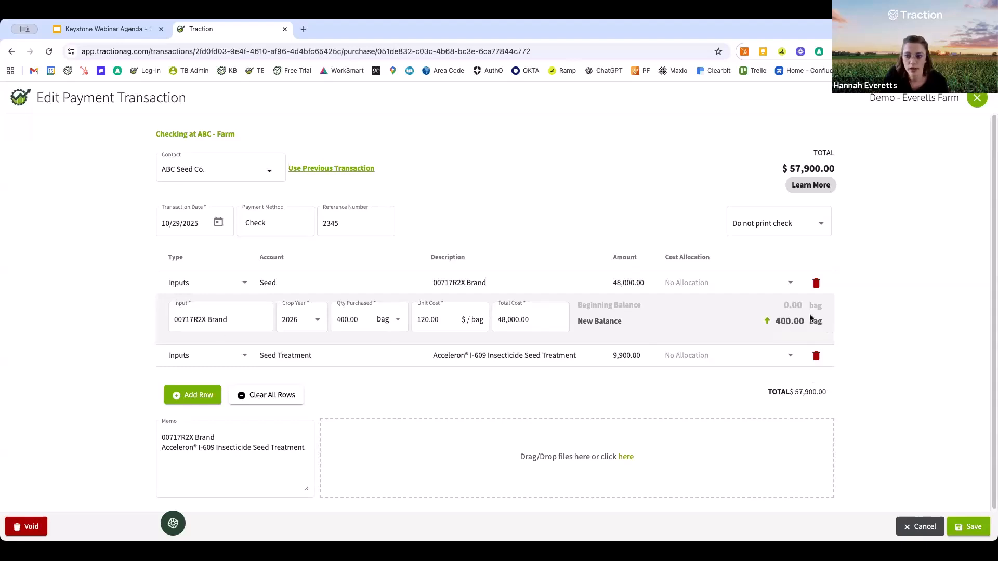
- Expand the Seed Treatment line and check its crop year and inventory balance
click(346, 359)
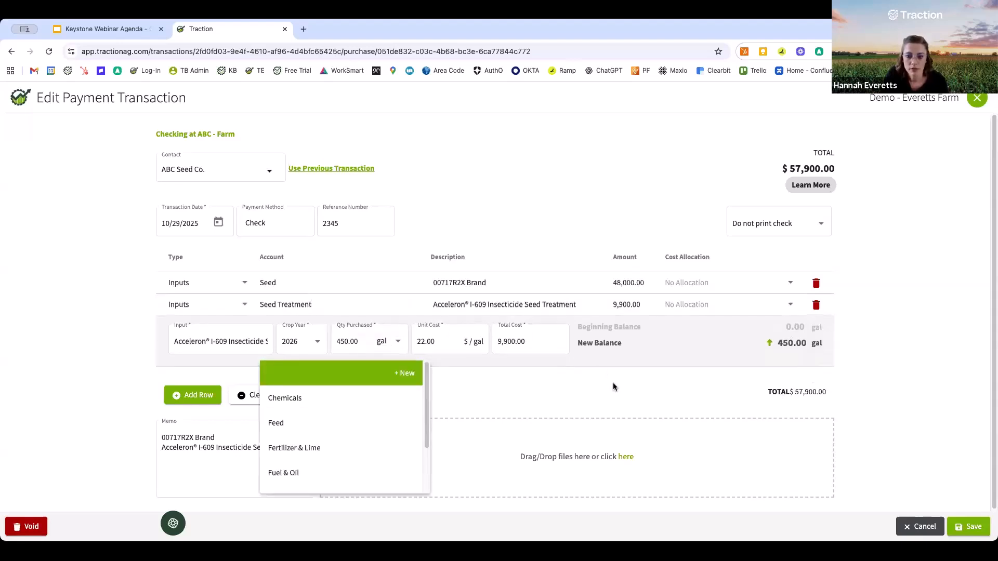
click(300, 348)
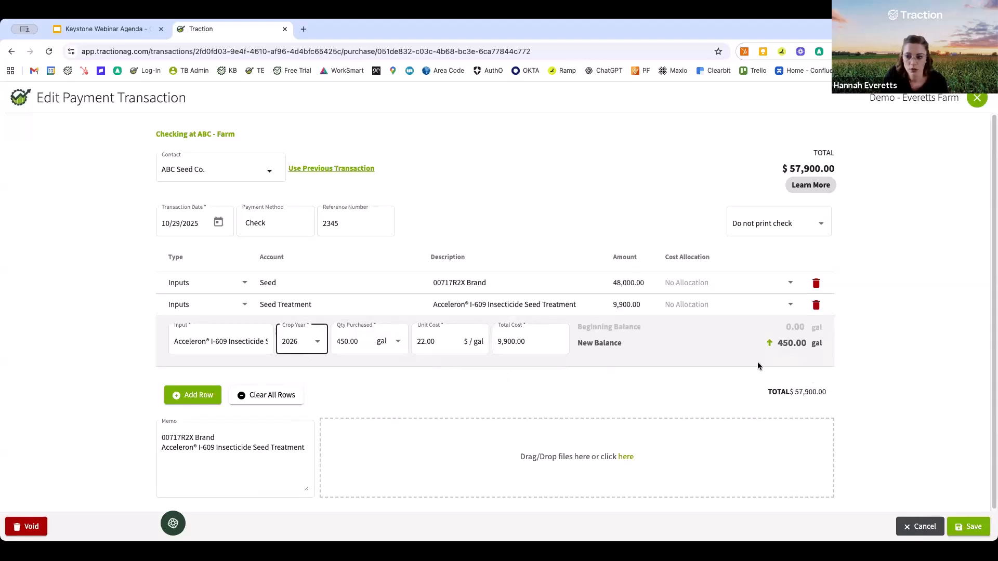
click(785, 345)
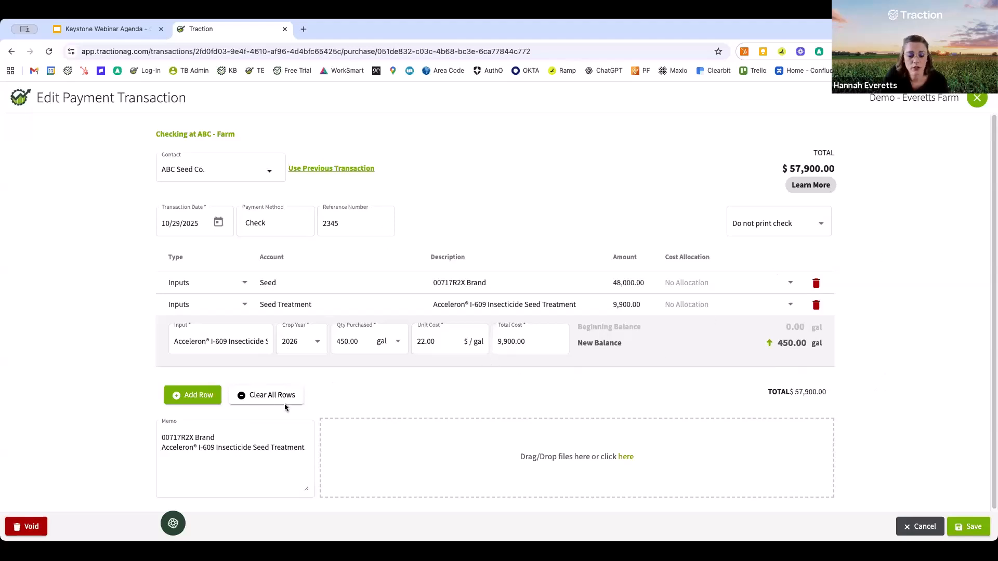
- Add a line to the payment for Crop Insurance Expense with an amount of 250
click(189, 397)
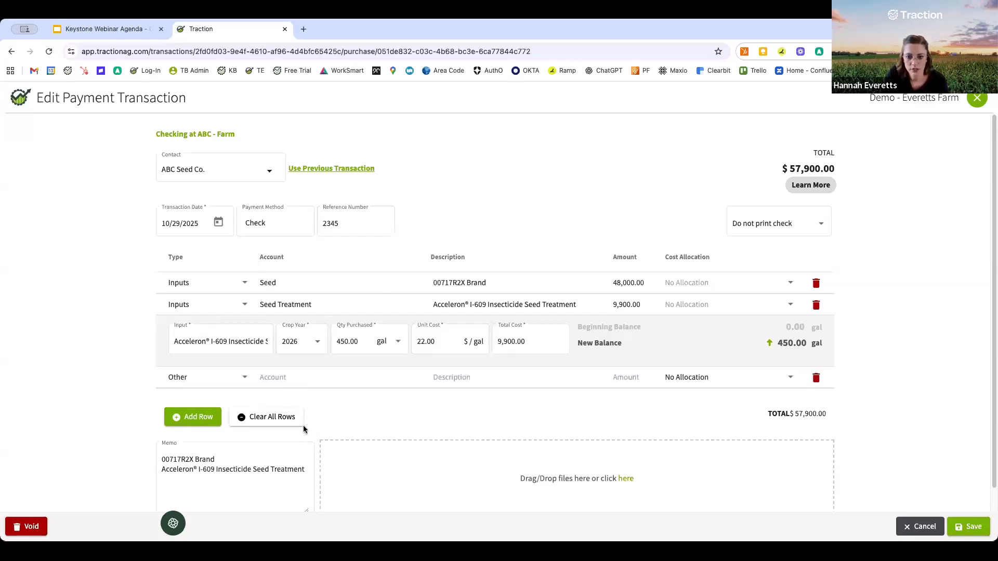
click(292, 378)
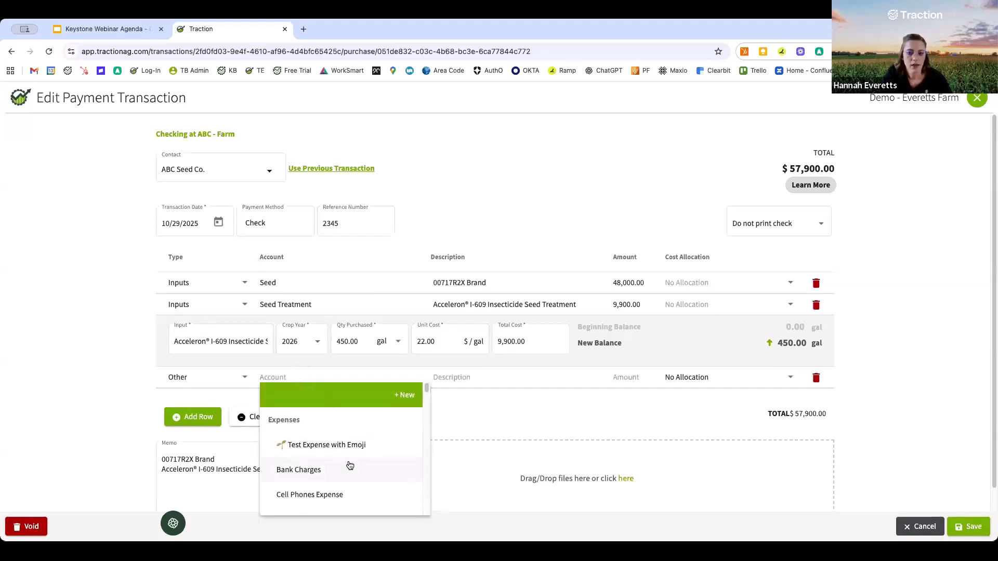
scroll(350, 464, down, 2)
scroll(333, 488, down, 4)
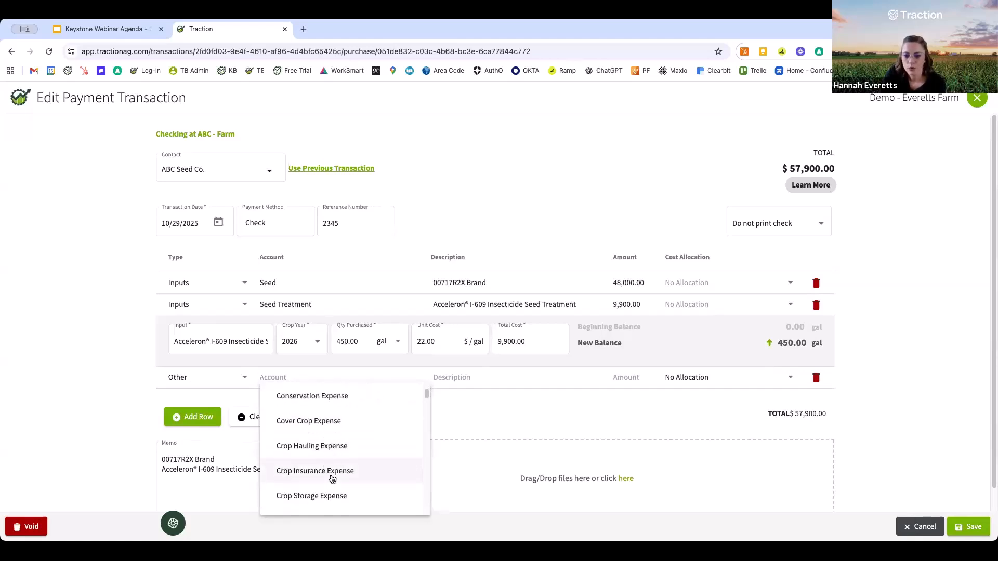
click(334, 470)
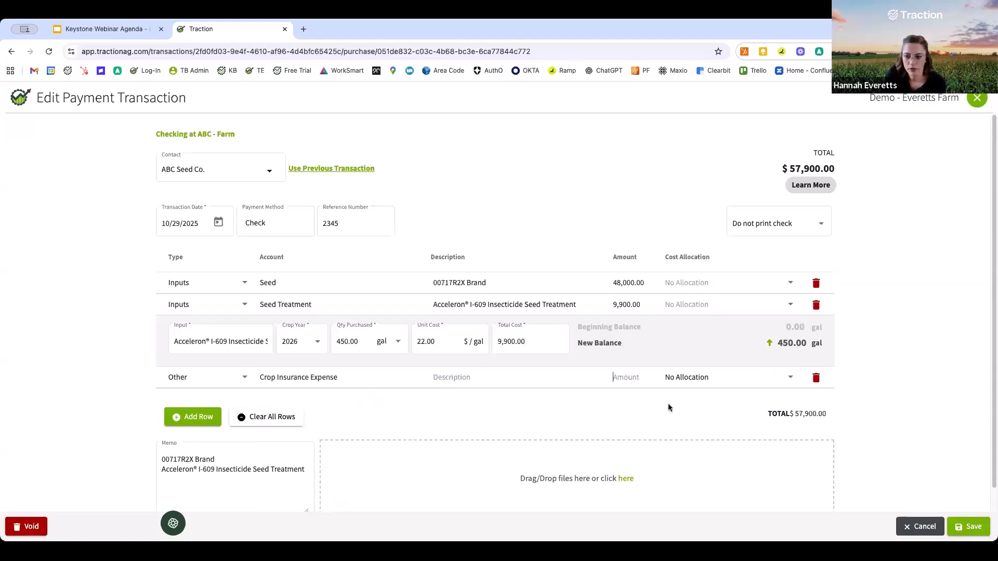
click(627, 377)
text(250)
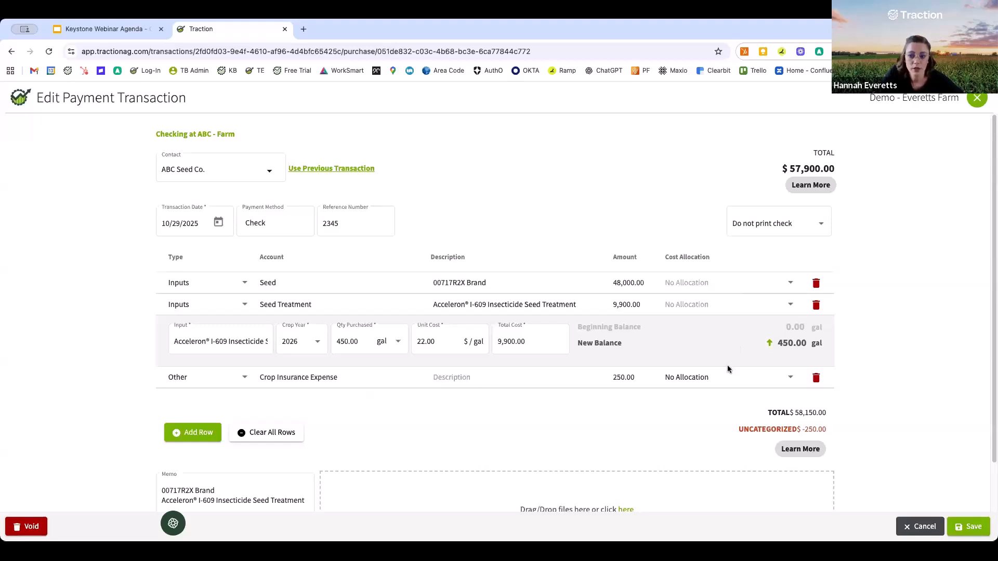
- Allocate the crop insurance cost to the Grain Corn 2025 zones of New Farm, North Bellefountaine Rd, South Bellefountaine Rd and Test
click(703, 380)
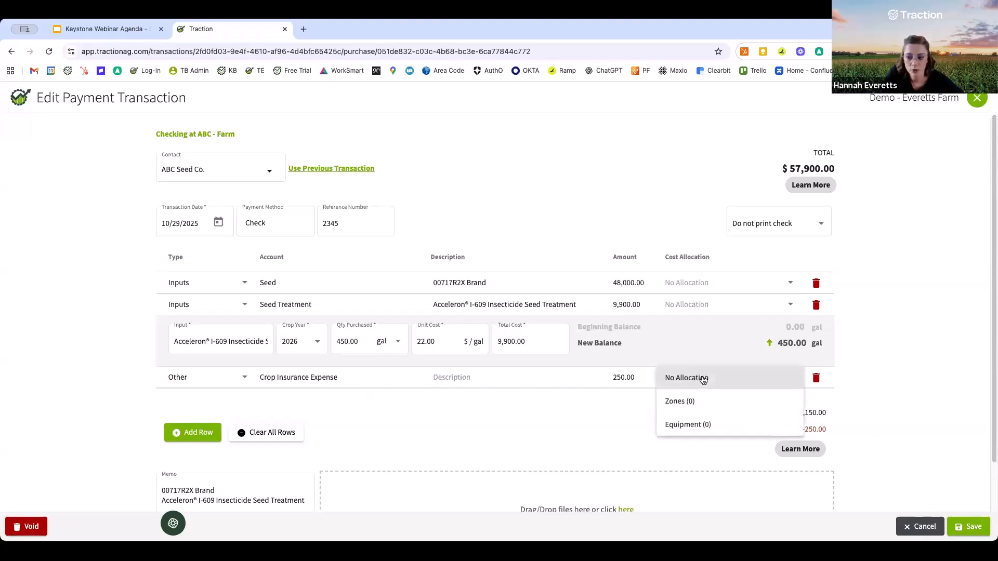
click(681, 403)
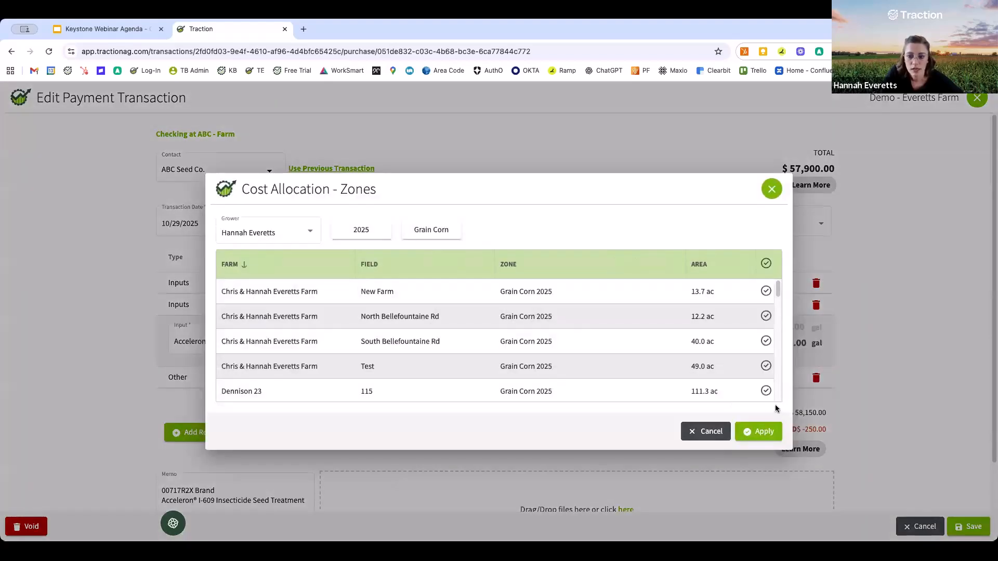
scroll(462, 358, down, 1)
scroll(459, 356, up, 1)
click(765, 291)
click(766, 316)
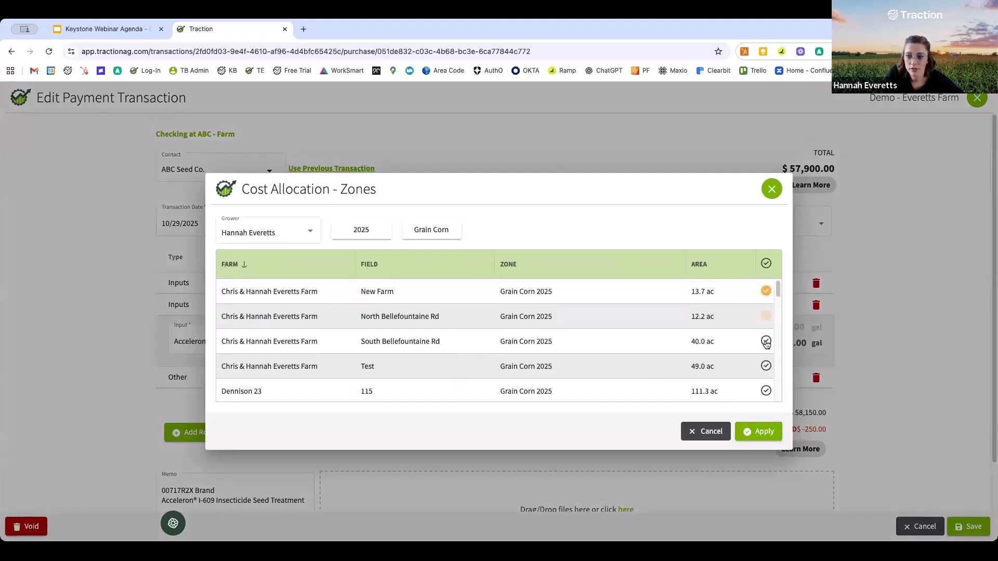
click(766, 341)
click(766, 365)
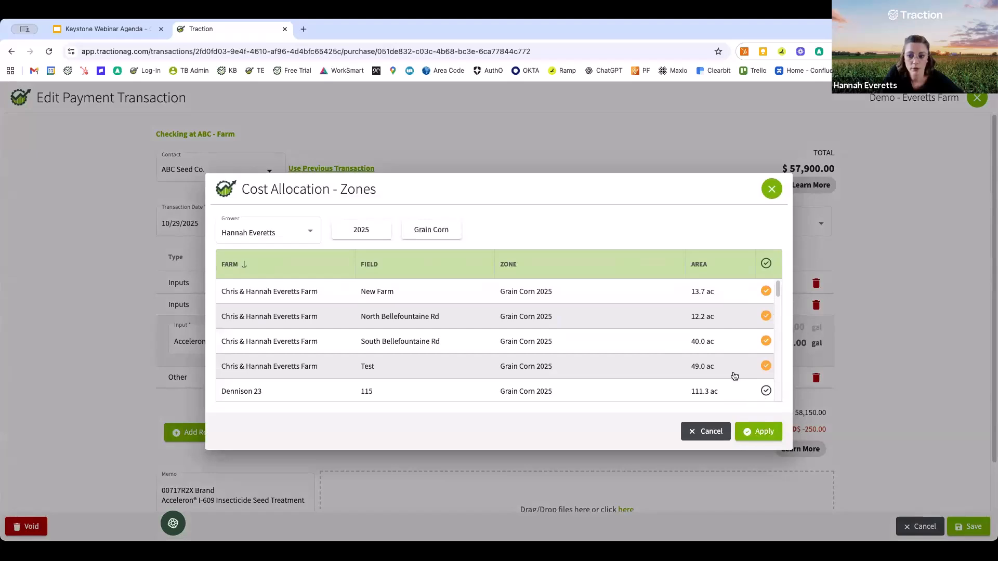
click(759, 432)
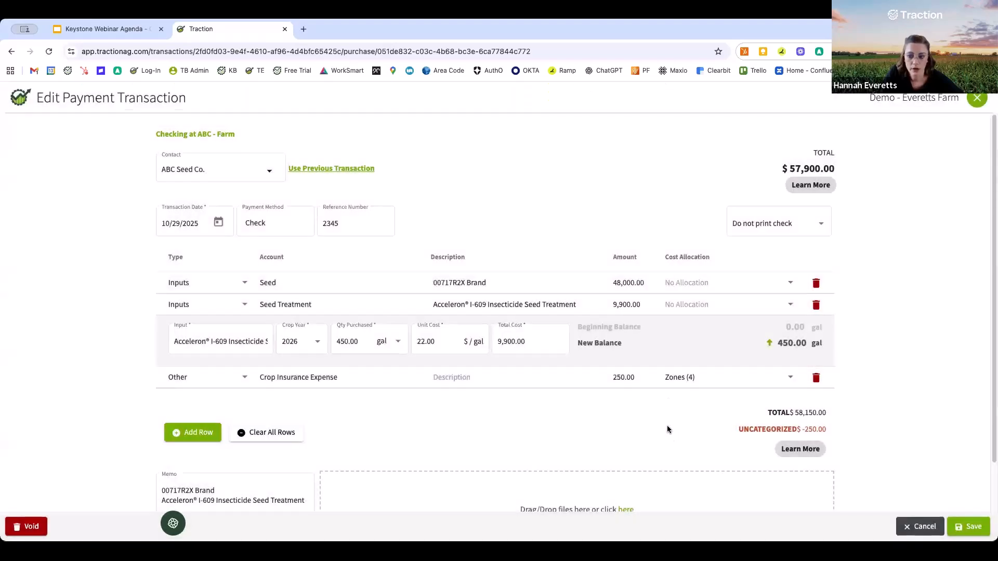
- Add another line to the payment and assign it to the Irrigation Equipment Repair account
click(210, 432)
click(306, 398)
text(ir)
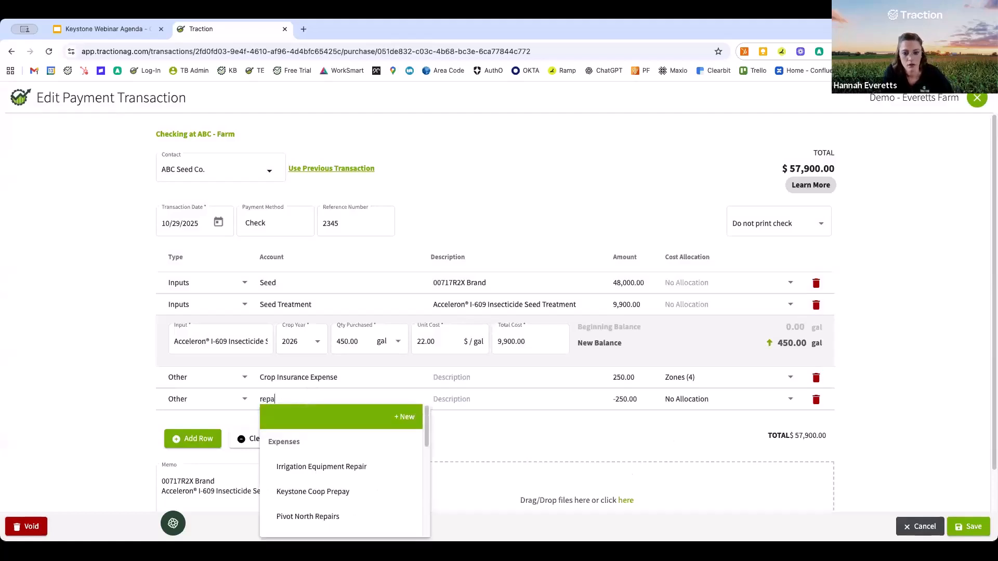
click(358, 466)
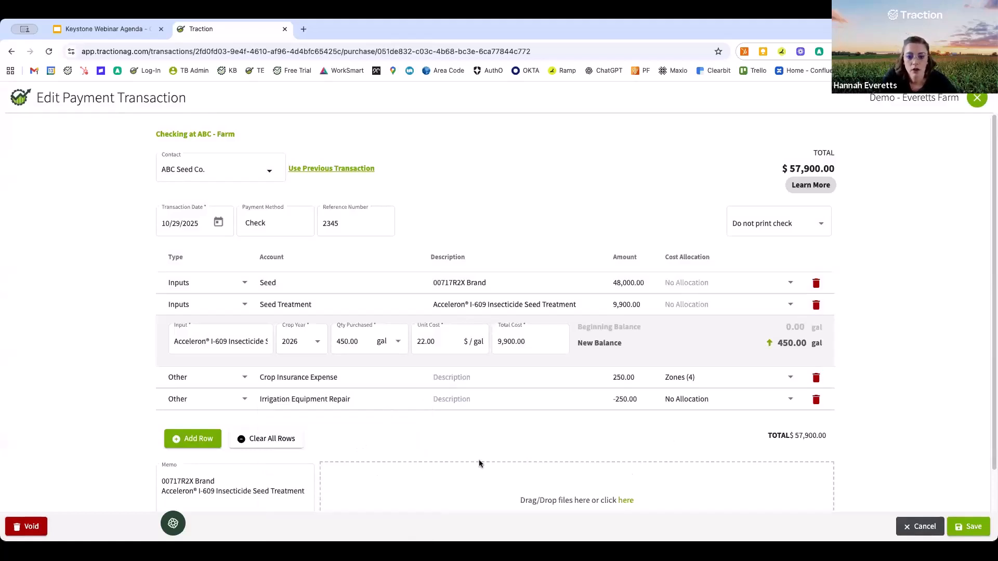
- Change the account of the newly added -250.00 line to Repairs Expense - Equipment
click(309, 398)
double_click(261, 399)
key(BackSpace)
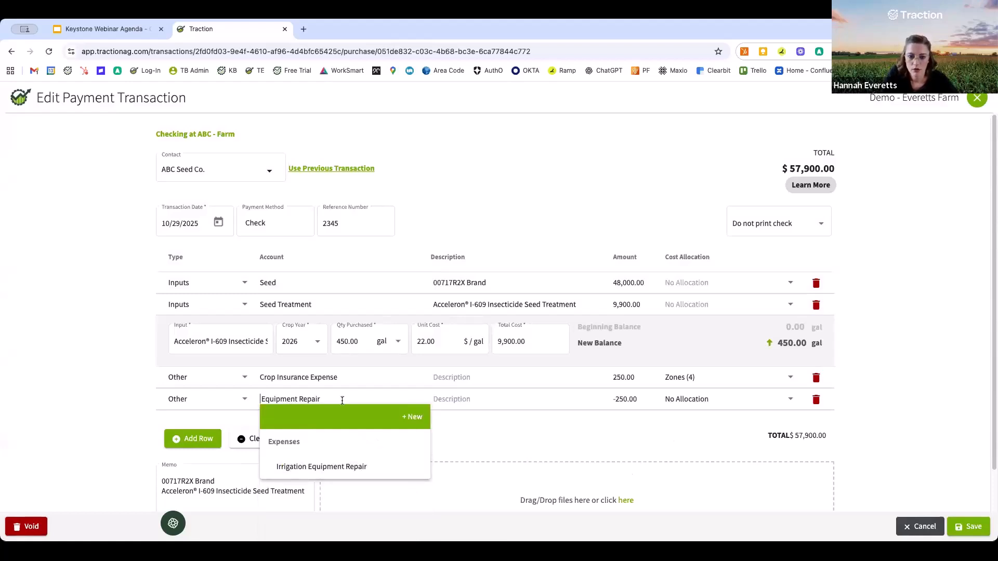
drag(319, 399, 259, 398)
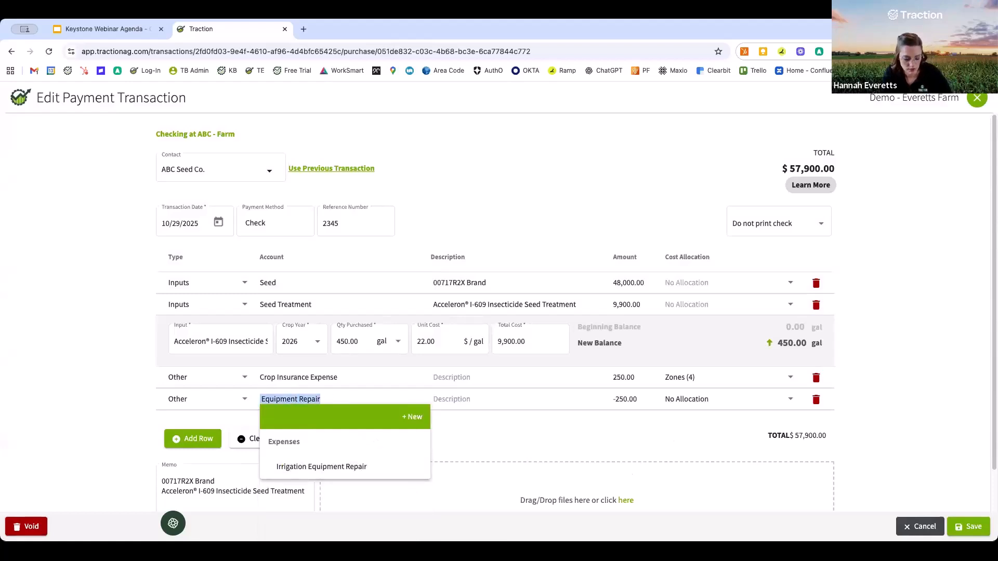
text(repa)
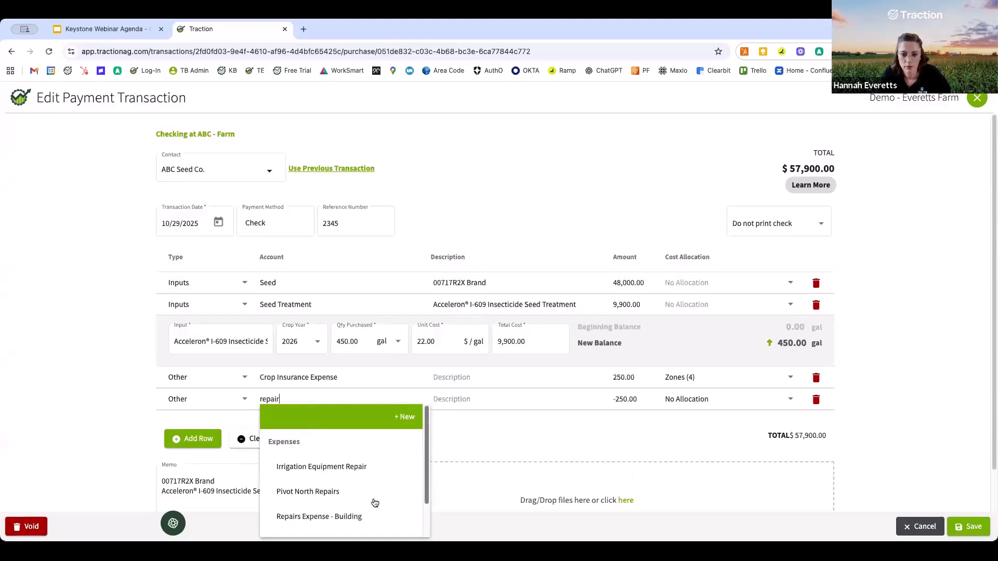
scroll(374, 503, down, 2)
click(352, 502)
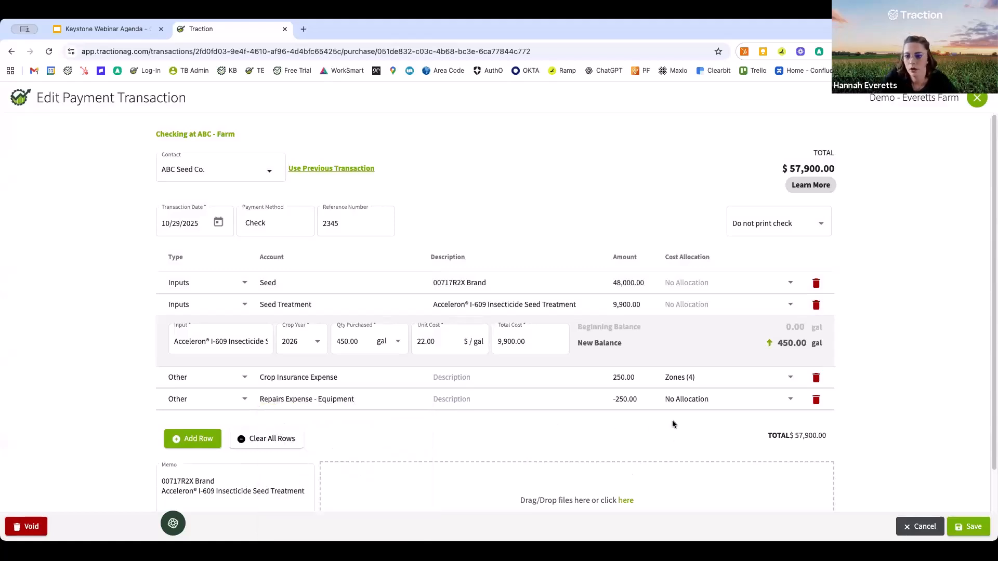
- Allocate the Repairs Expense - Equipment line to the Combine for crop year 2025 with 250, and set the line amount to 250.00
click(726, 408)
click(710, 447)
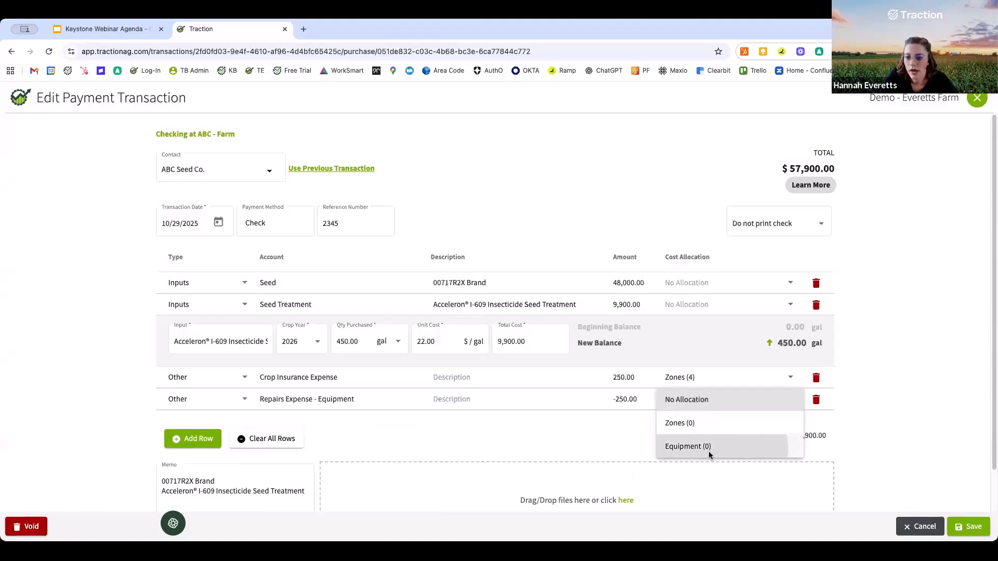
scroll(578, 387, down, 3)
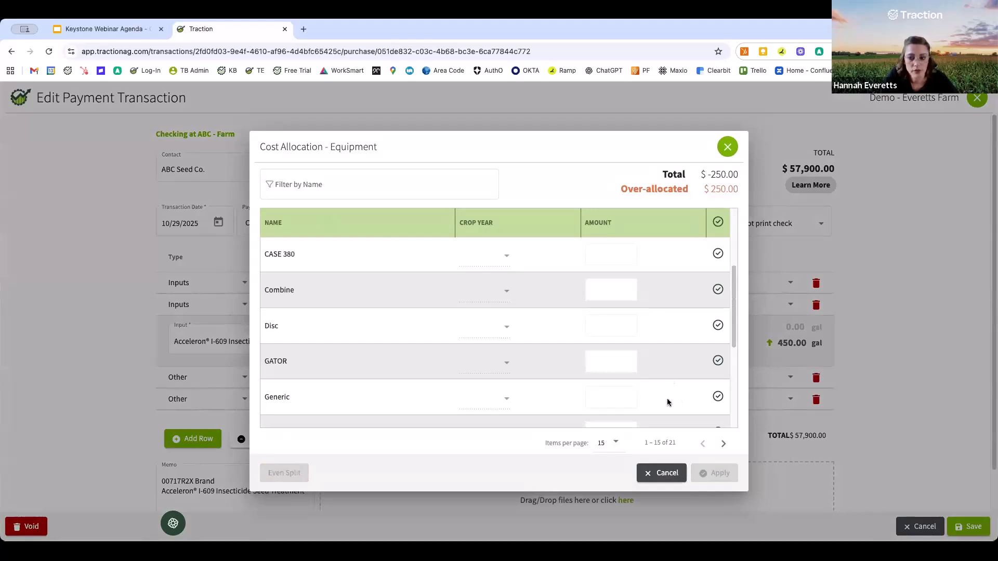
scroll(655, 394, up, 2)
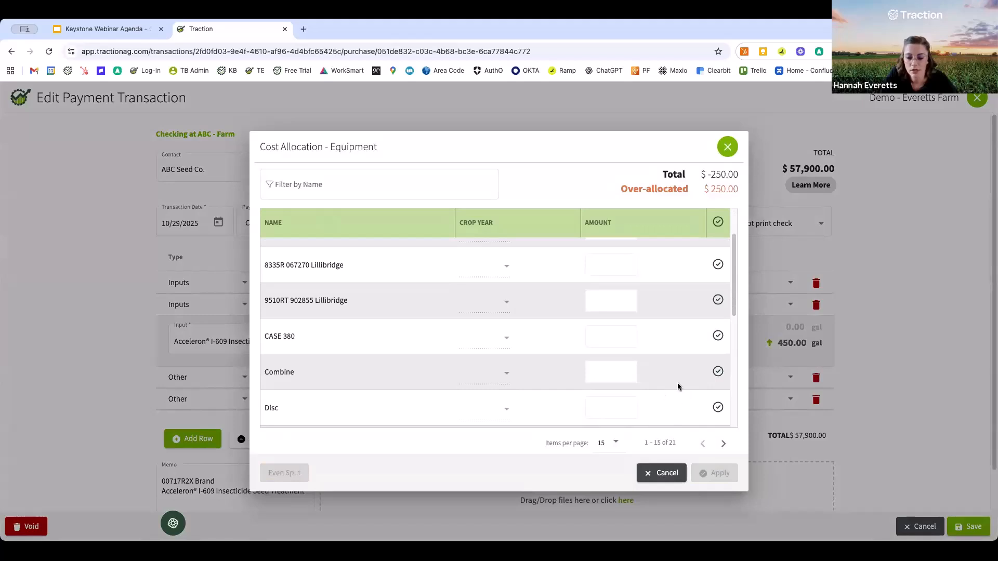
click(718, 373)
click(587, 372)
text(250)
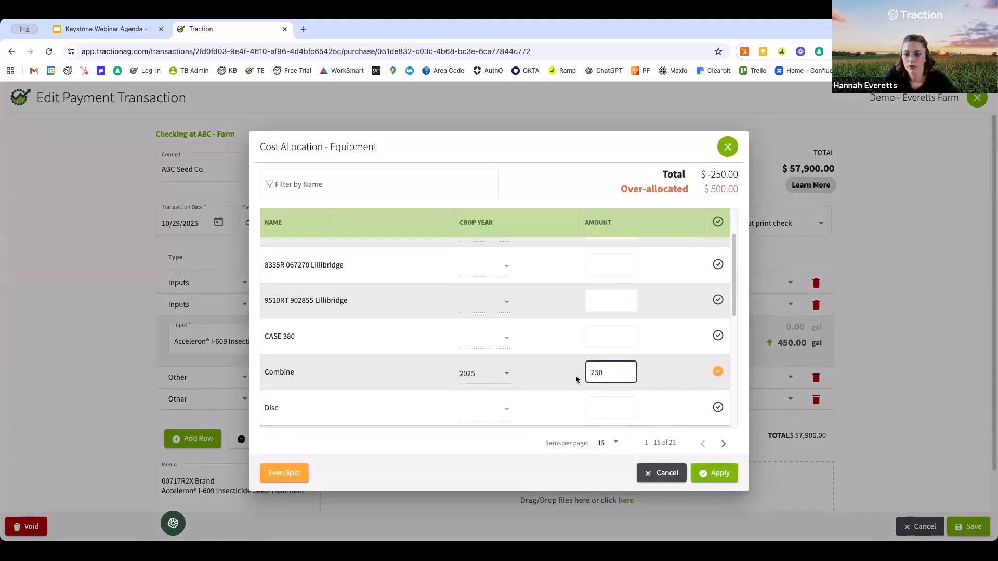
click(670, 407)
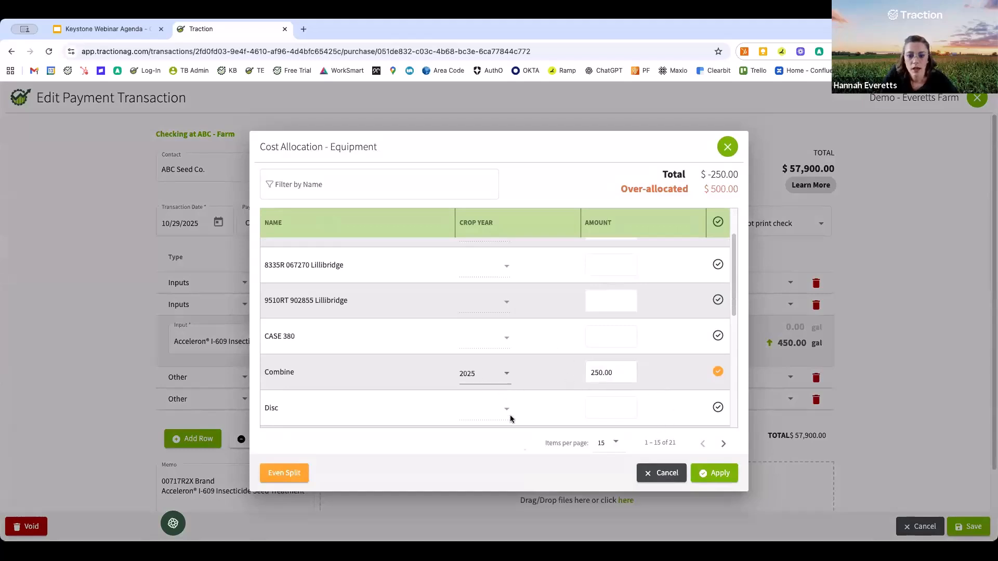
click(480, 373)
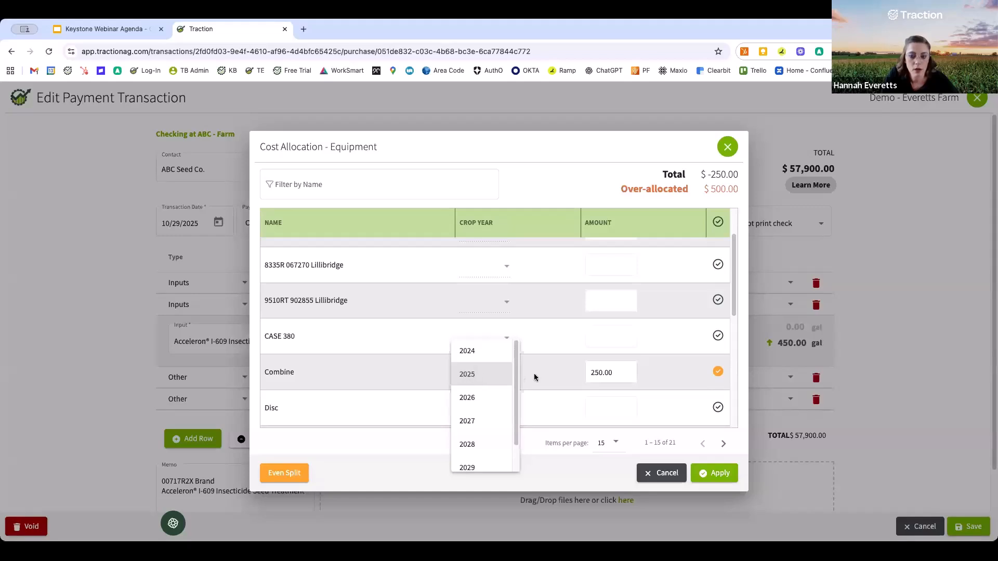
click(550, 377)
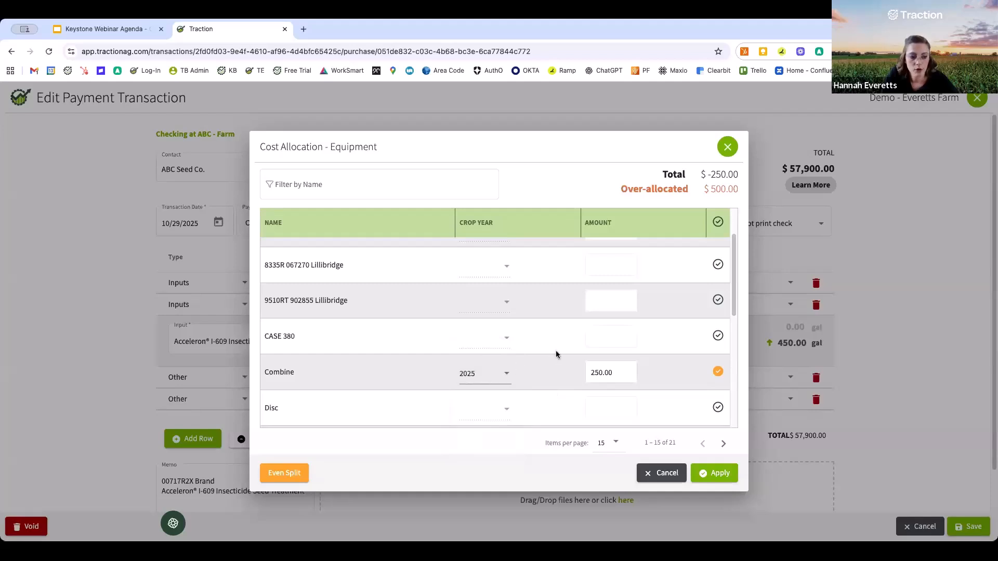
click(718, 474)
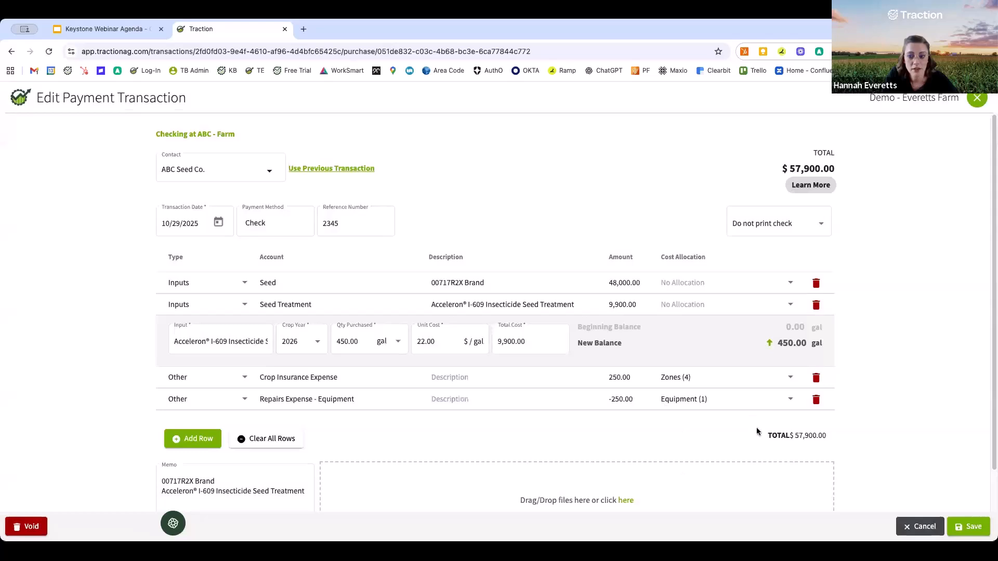
click(611, 399)
key(BackSpace)
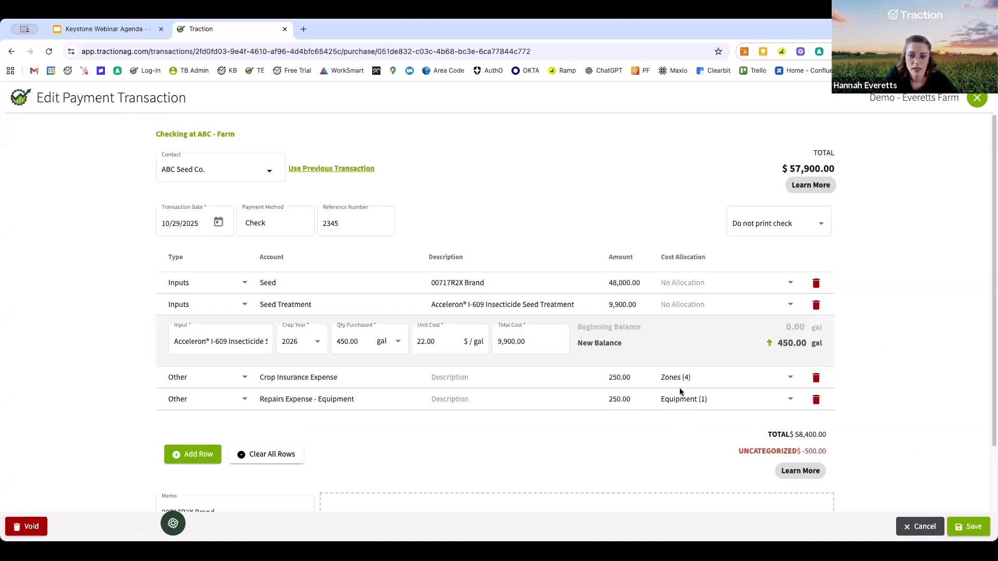
- Delete the Repairs Expense - Equipment line and save the payment transaction
click(816, 399)
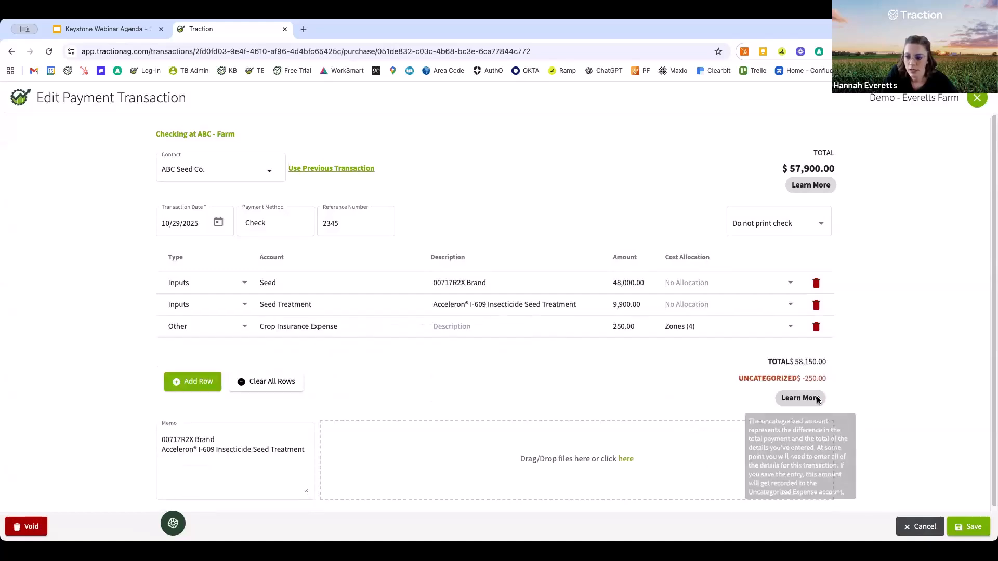
click(925, 527)
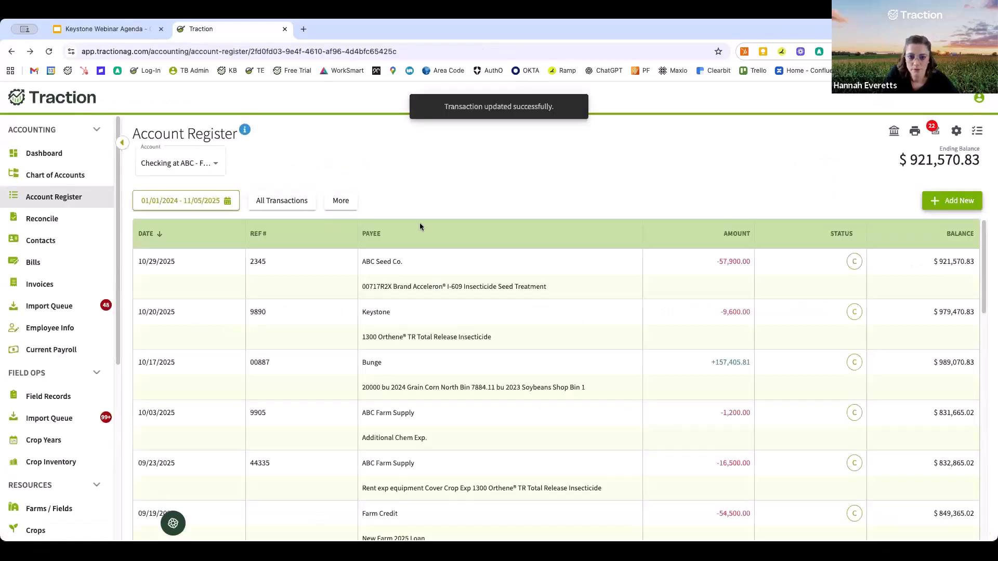
- Open the list of available integrations and review the details of Keystone Cooperative Demo
scroll(49, 442, down, 1)
scroll(52, 445, down, 2)
scroll(52, 442, up, 3)
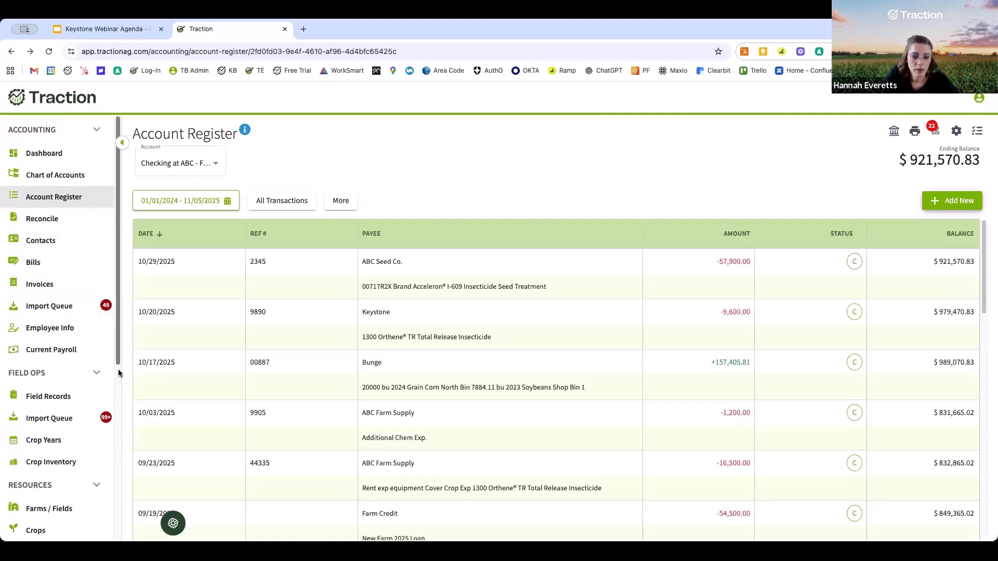
scroll(108, 429, down, 5)
scroll(109, 429, up, 2)
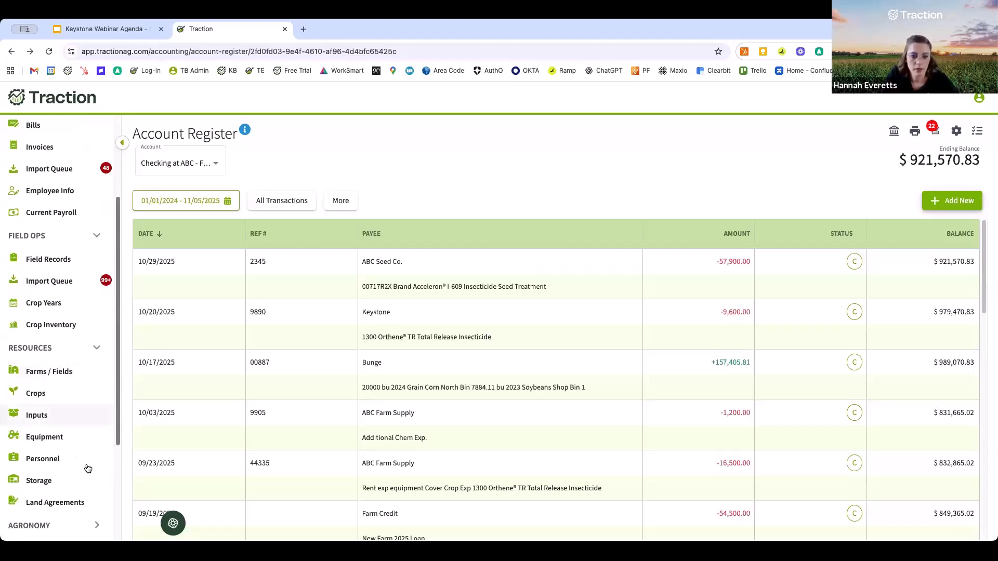
scroll(78, 459, down, 3)
scroll(49, 507, down, 1)
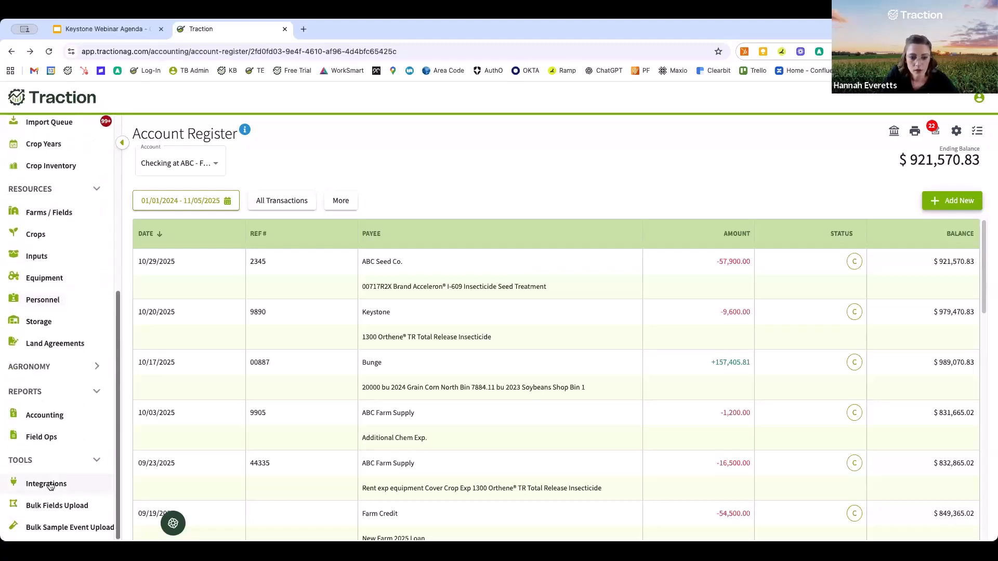
click(49, 483)
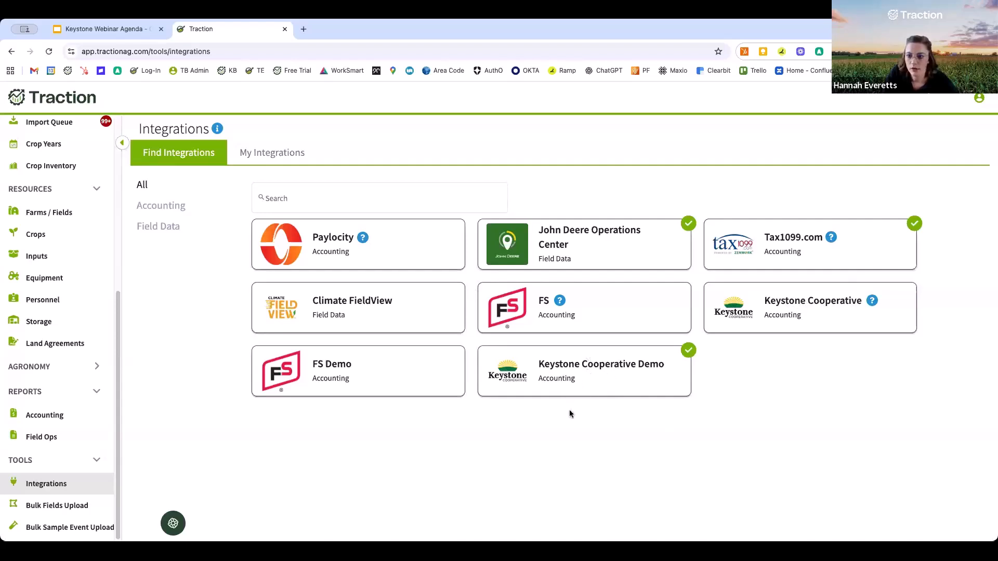
click(566, 375)
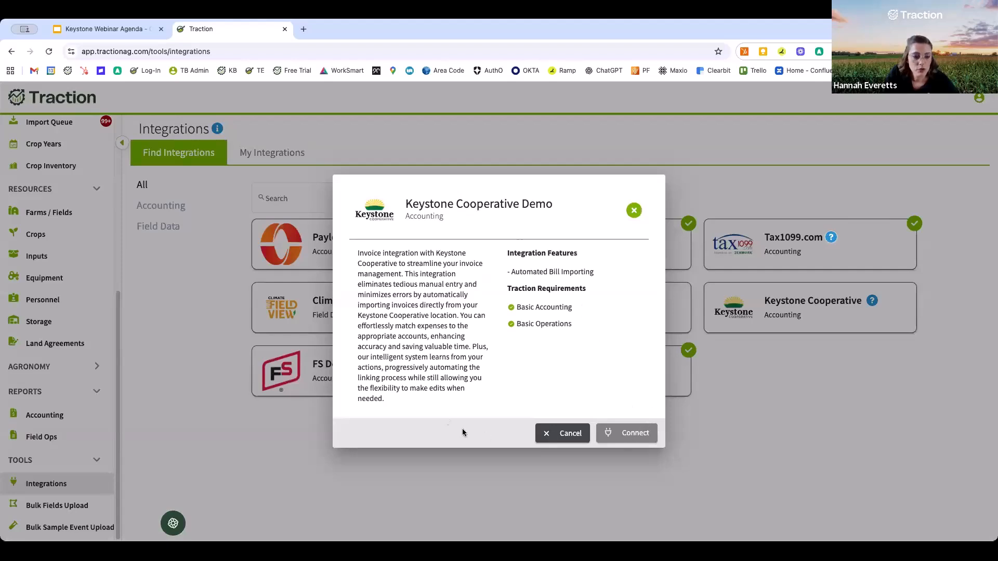
click(634, 211)
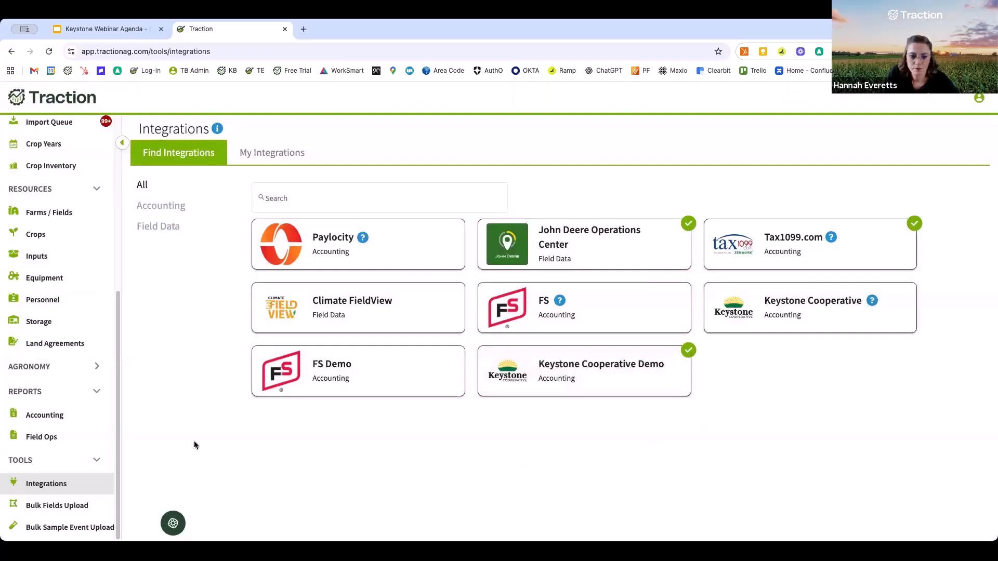
- Browse the growers and farms under Farms / Fields and view the field details of North Bellefountaine Rd
scroll(52, 412, up, 1)
scroll(52, 411, up, 5)
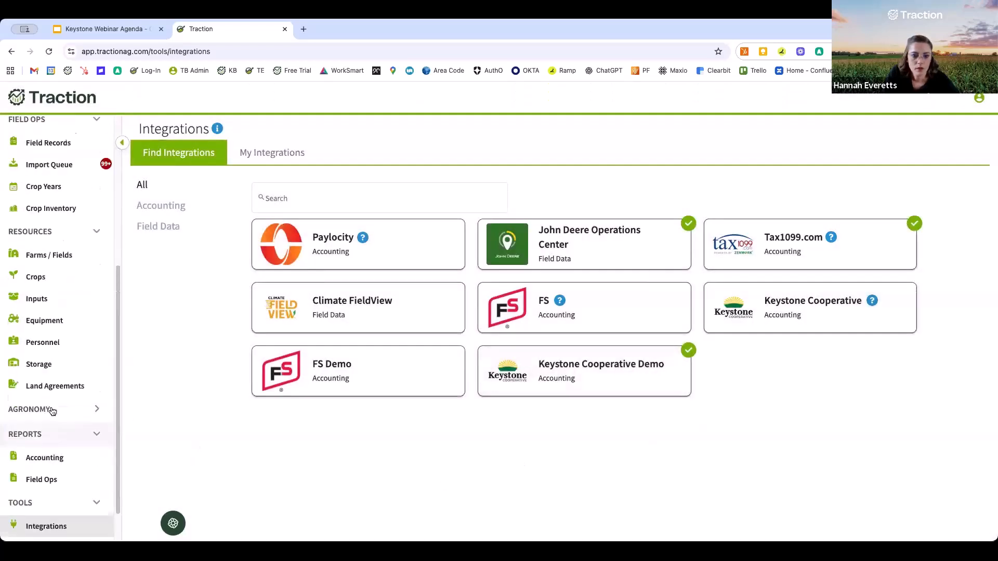
scroll(97, 400, down, 2)
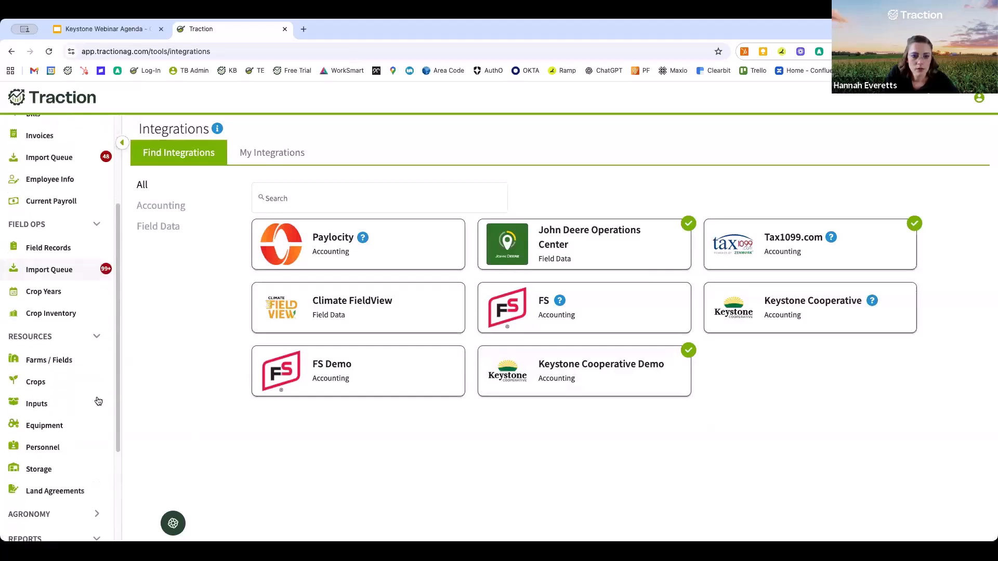
scroll(99, 411, down, 1)
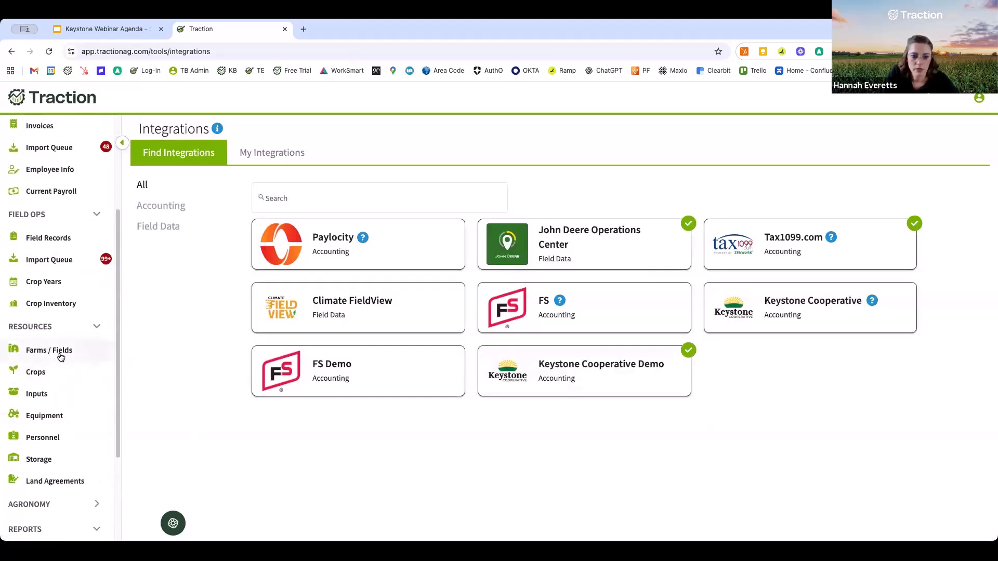
click(53, 354)
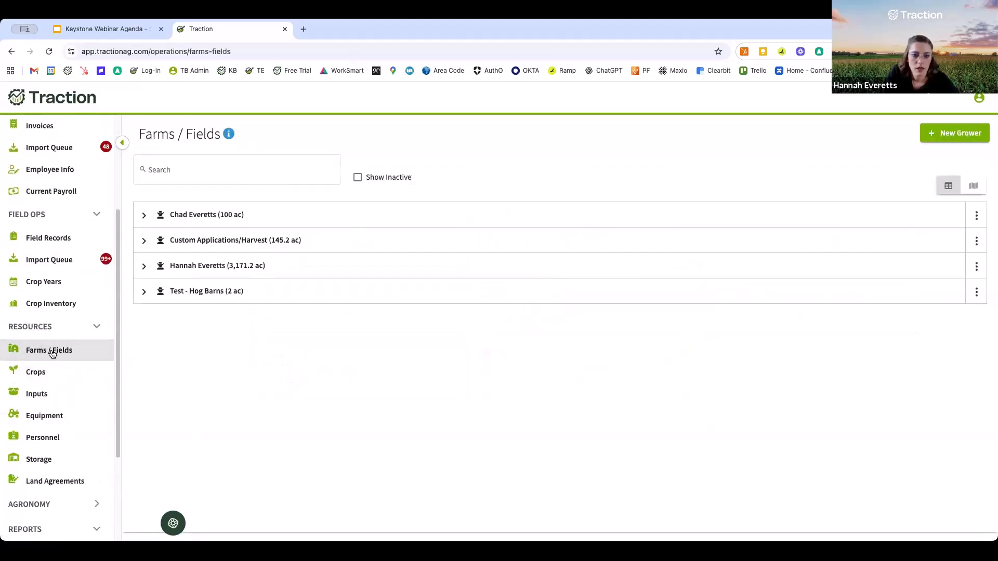
click(144, 267)
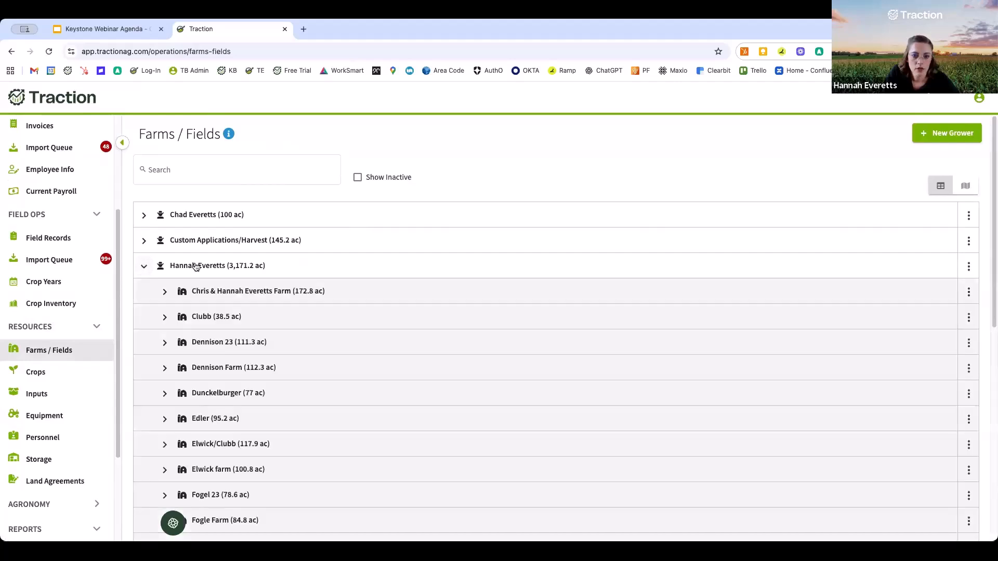
click(165, 292)
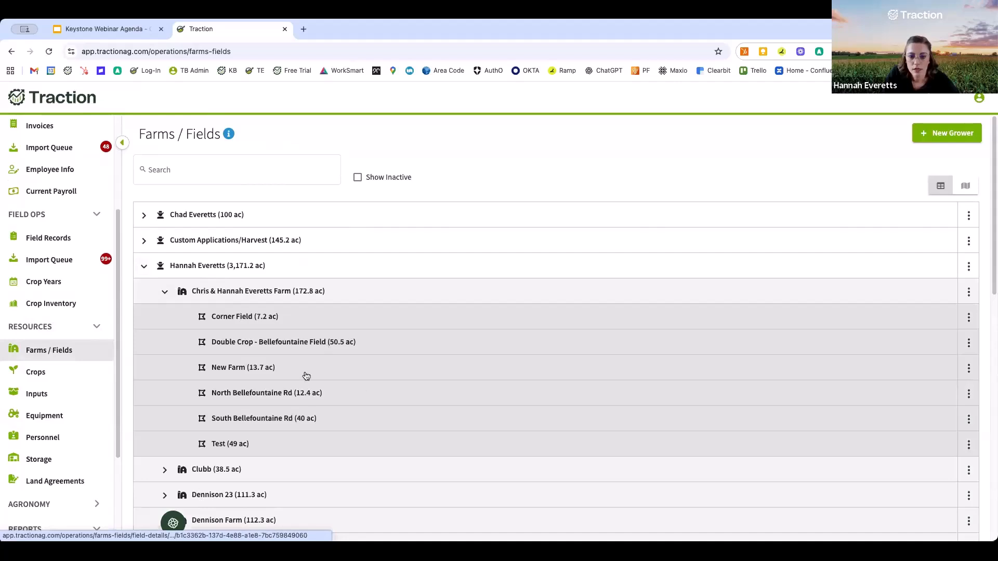
click(312, 393)
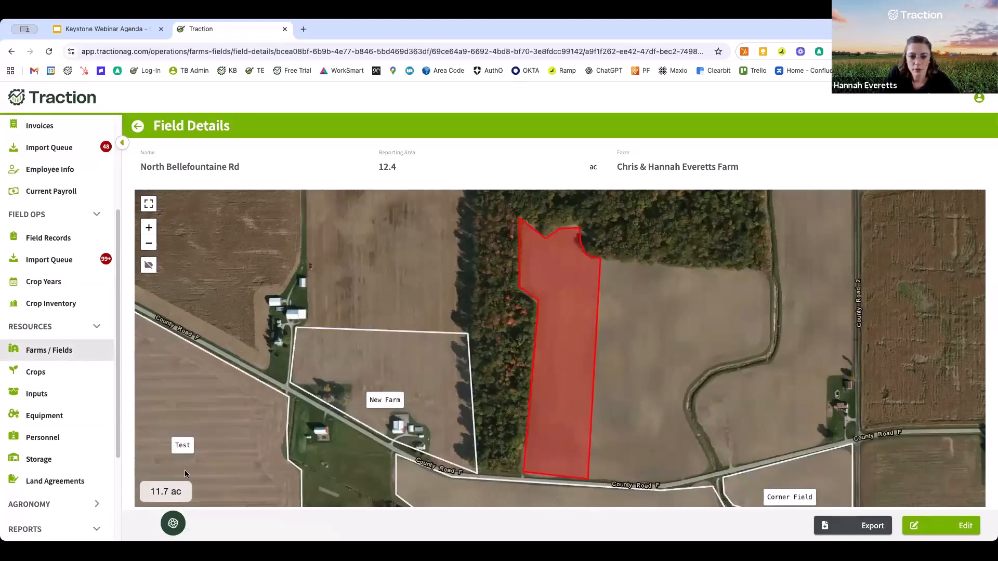
- View the 2024 equipment cost details of the Combine
click(78, 419)
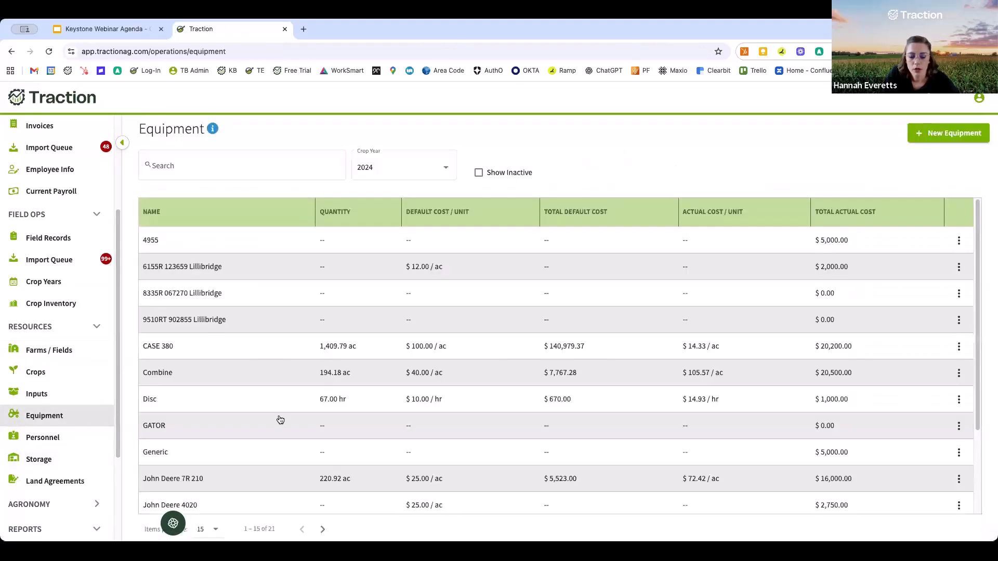
scroll(549, 437, down, 1)
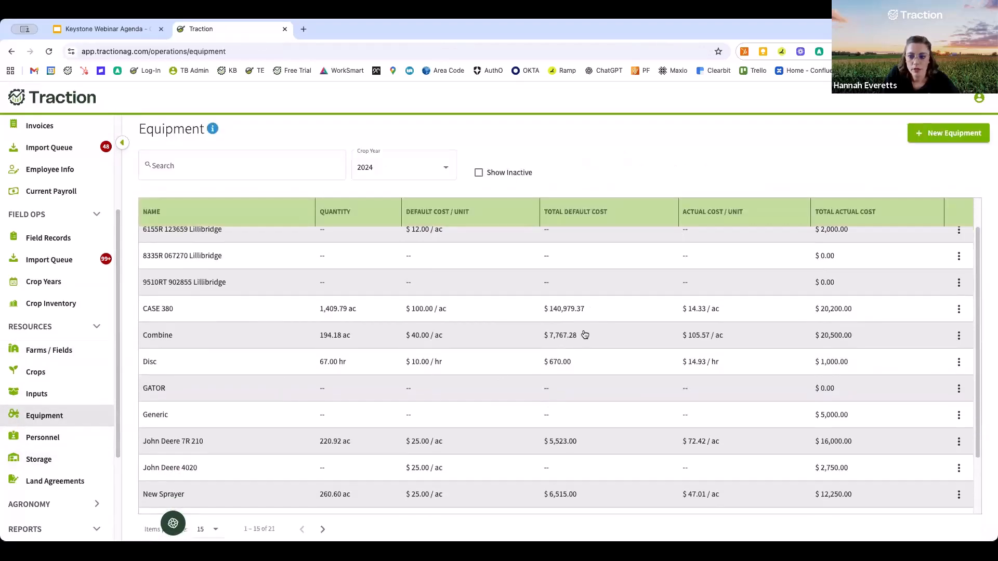
click(590, 338)
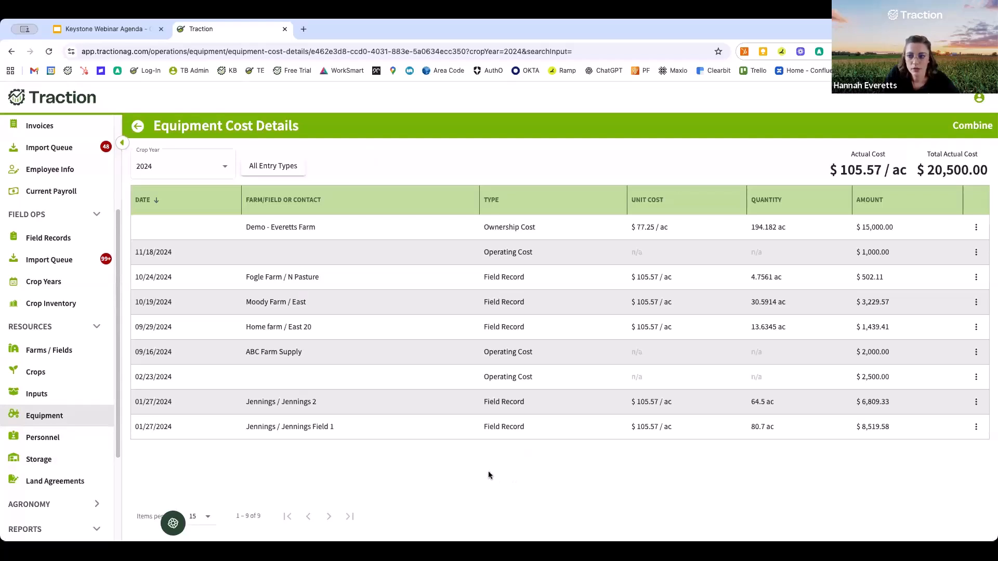
- Open the chemical inputs list and show it for crop year 2026
scroll(77, 465, down, 1)
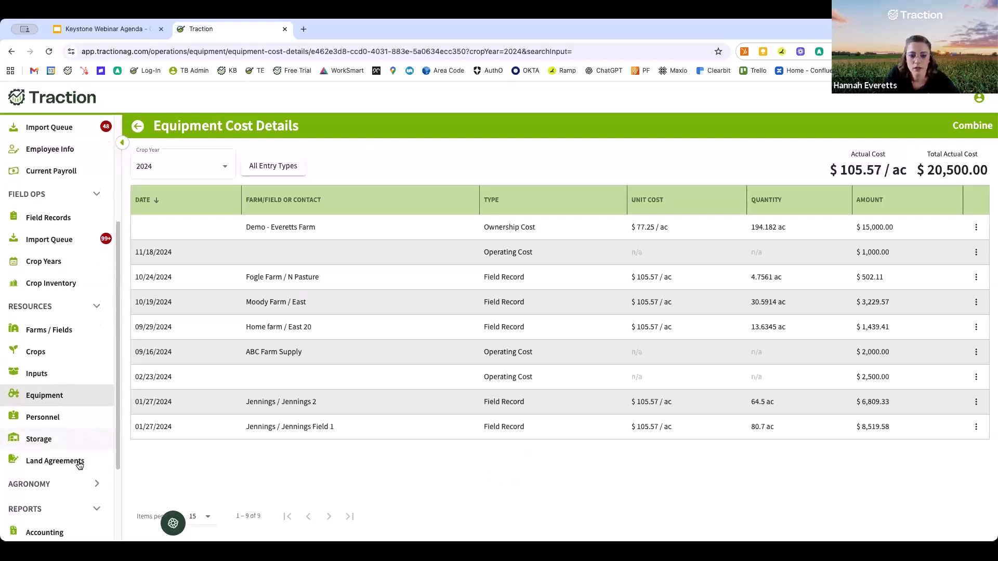
scroll(52, 453, up, 1)
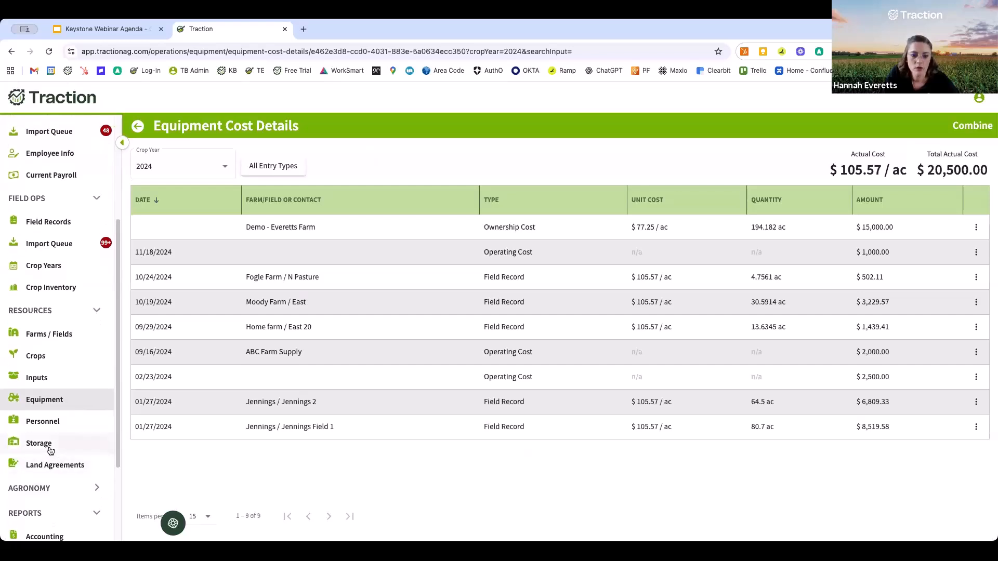
click(59, 379)
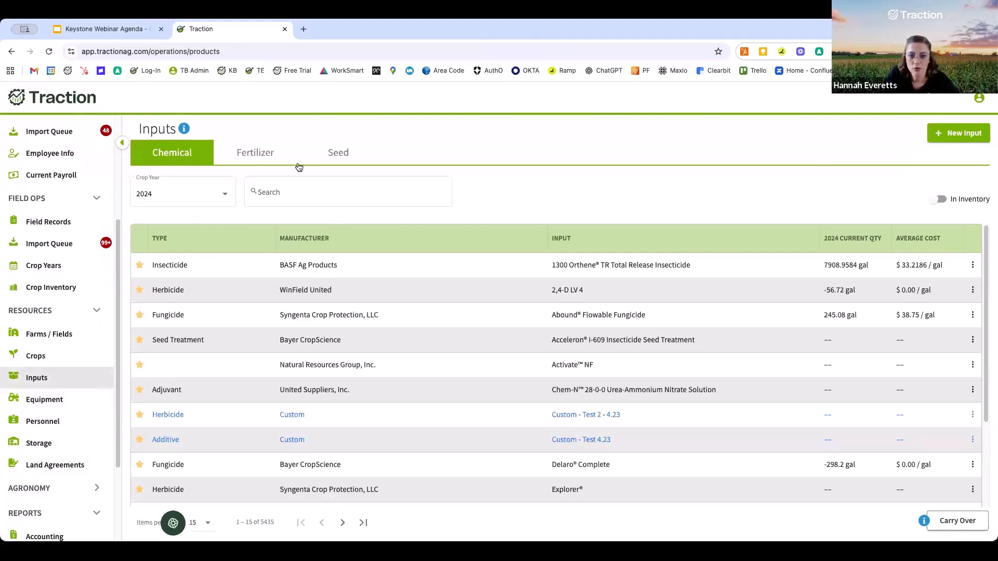
click(181, 201)
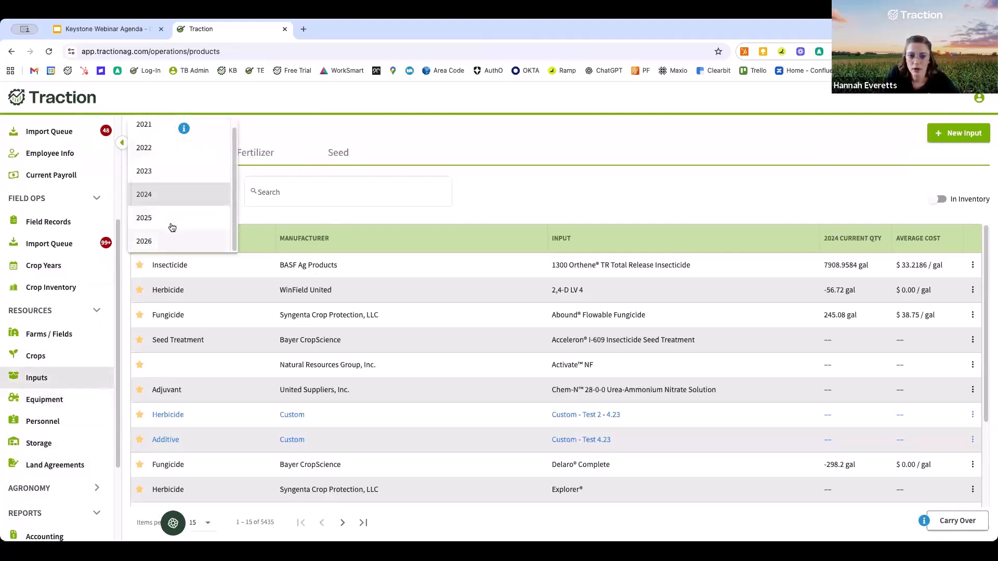
click(170, 225)
click(182, 205)
click(180, 224)
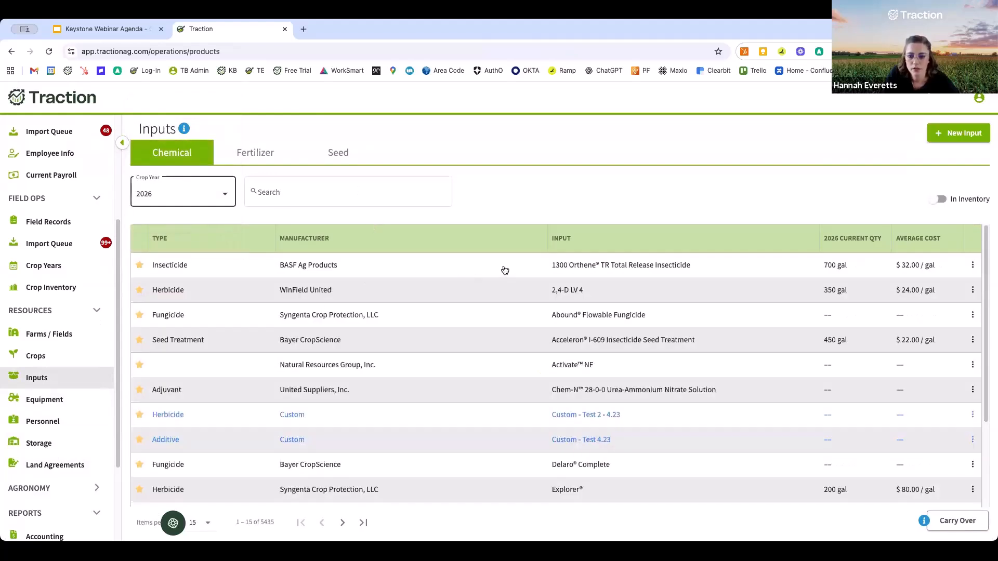
- Open the inventory of 1300 Orthene TR Total Release Insecticide and show it for crop year 2025
click(494, 266)
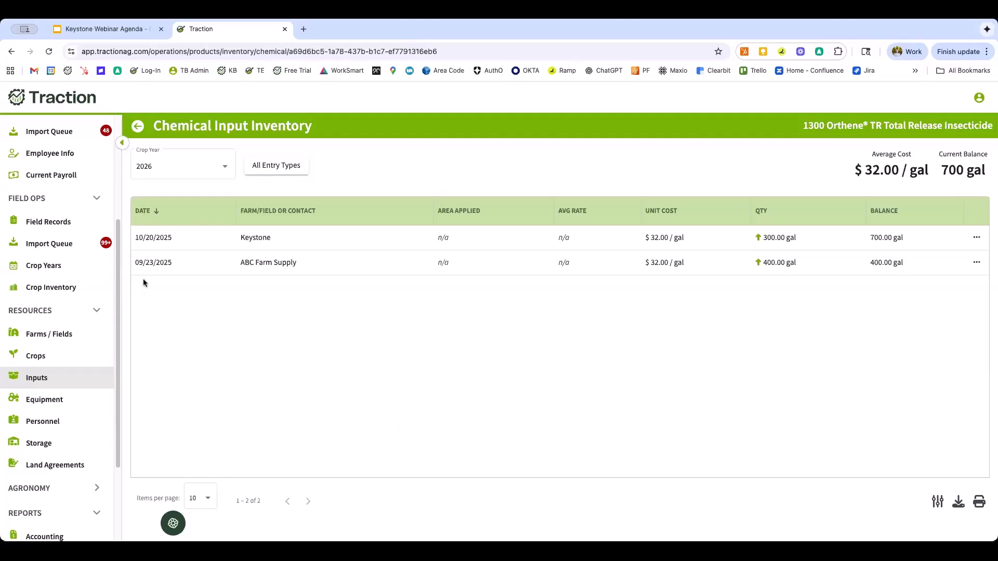
click(224, 166)
click(201, 244)
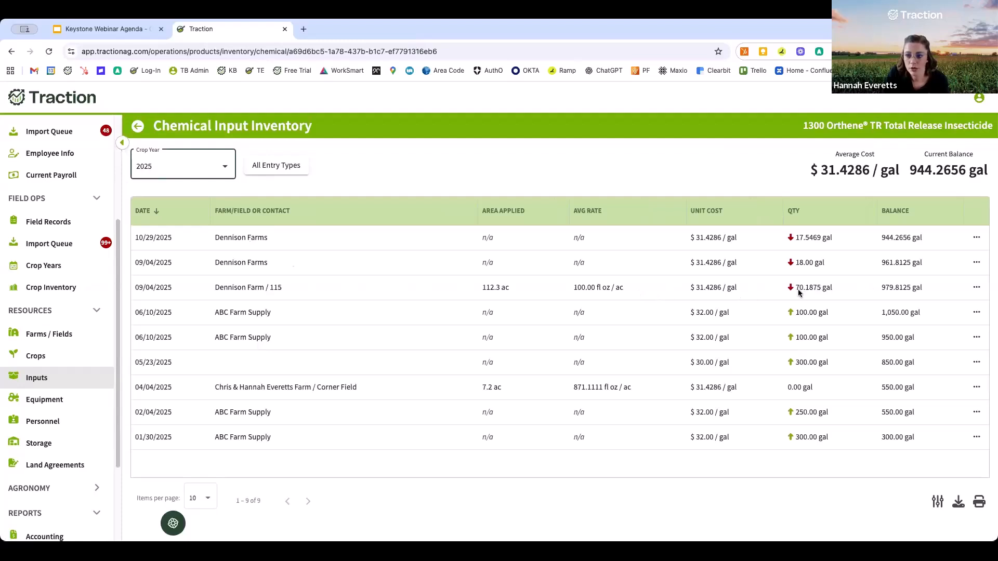
- Open the field record behind the Dennison Farm / 115 inventory entry and examine its chemical's cost, area, rate, applied quantity and landowner's quantity
click(977, 288)
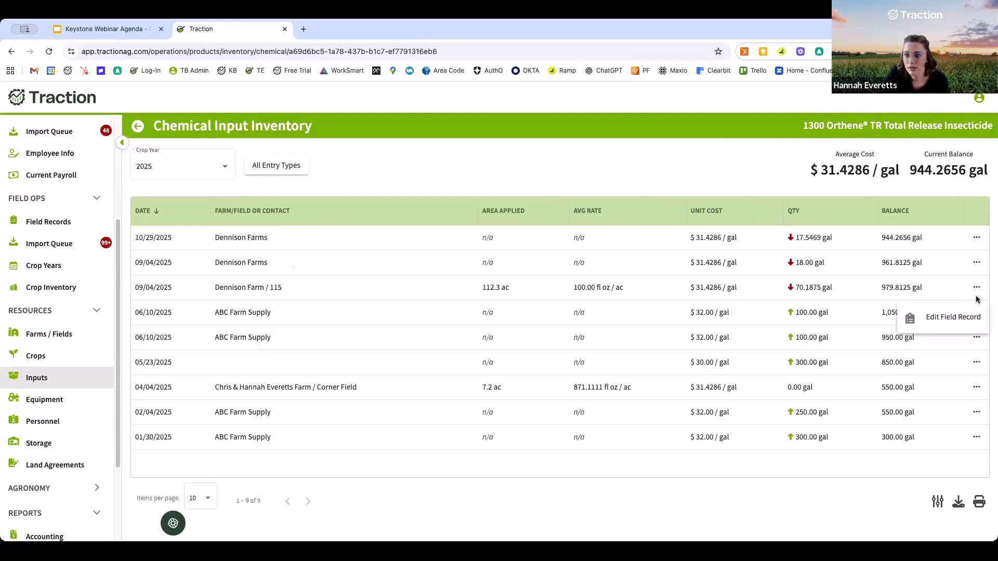
click(946, 319)
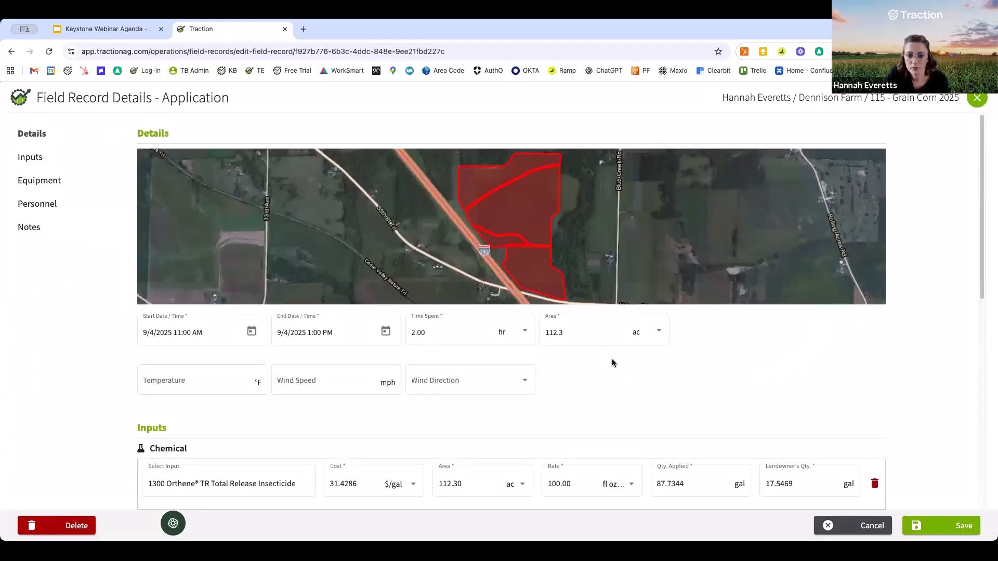
scroll(688, 387, down, 1)
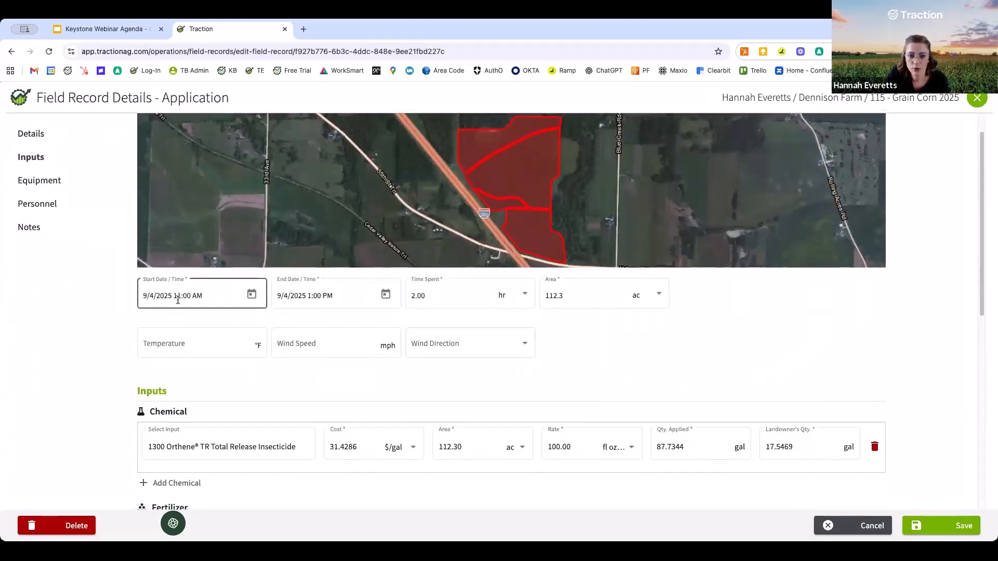
scroll(639, 328, down, 1)
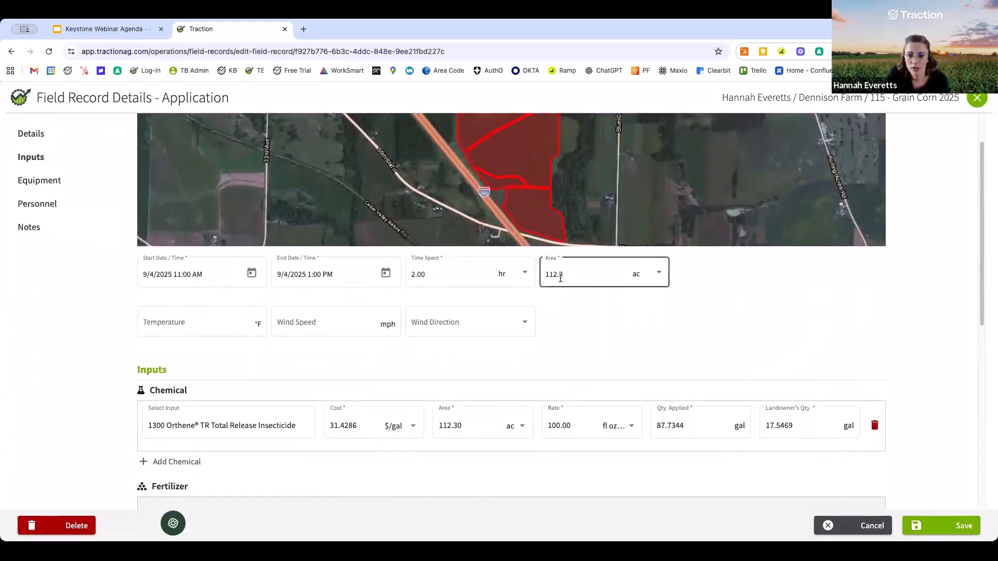
scroll(606, 339, down, 3)
click(183, 338)
click(369, 336)
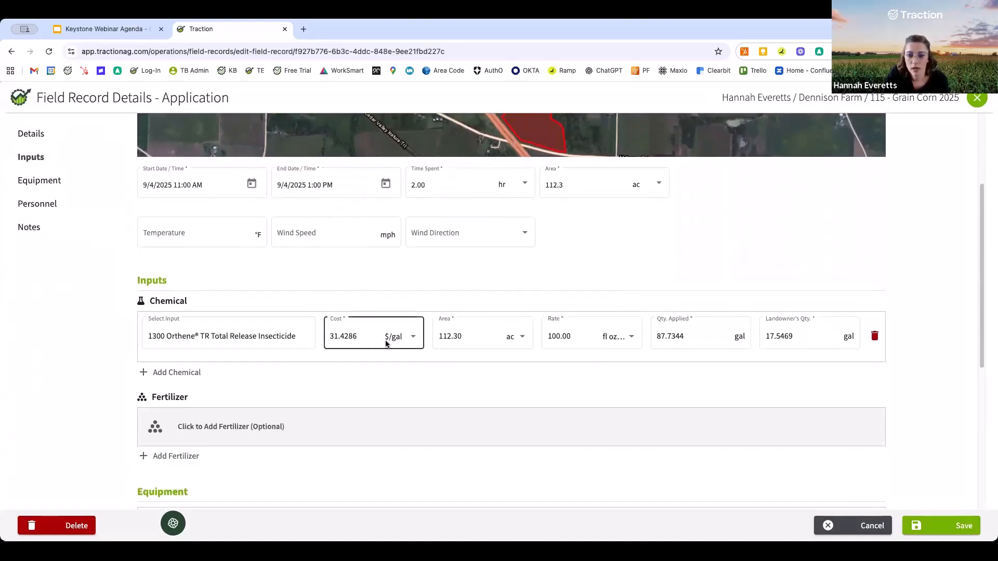
click(460, 336)
click(574, 338)
click(683, 330)
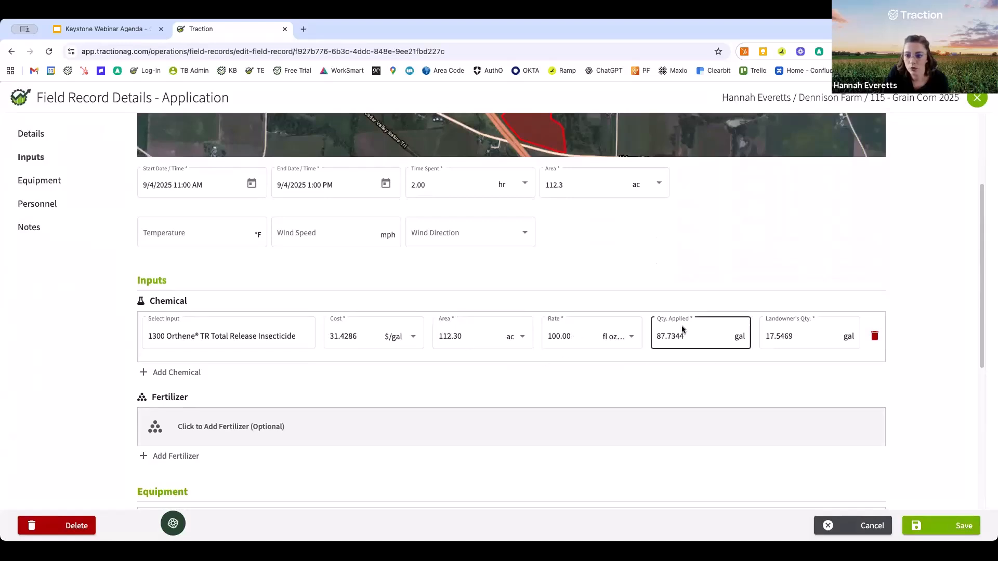
click(794, 338)
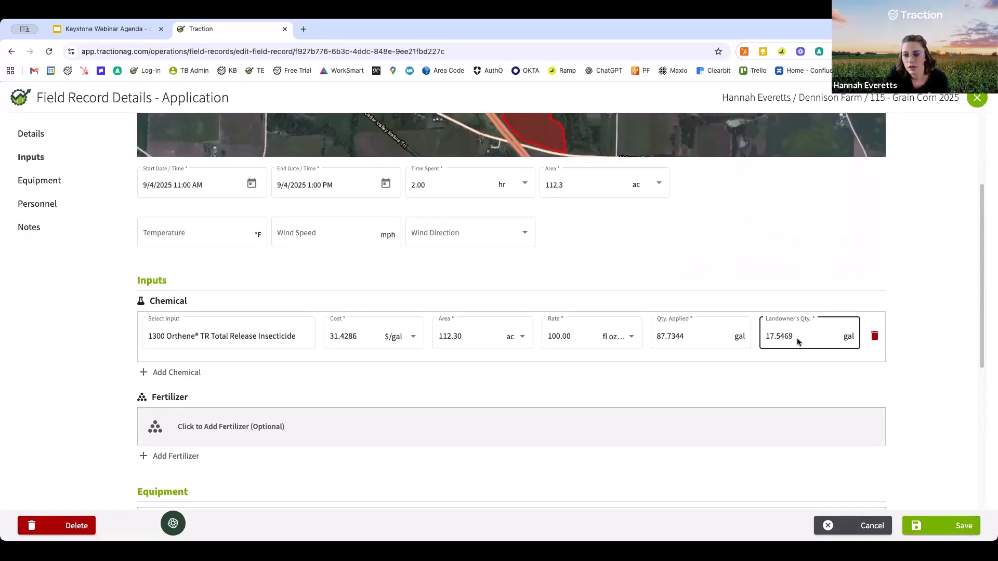
- Review the details at the start of the Dennison Farm / 115 application record and close it without saving
scroll(771, 395, up, 1)
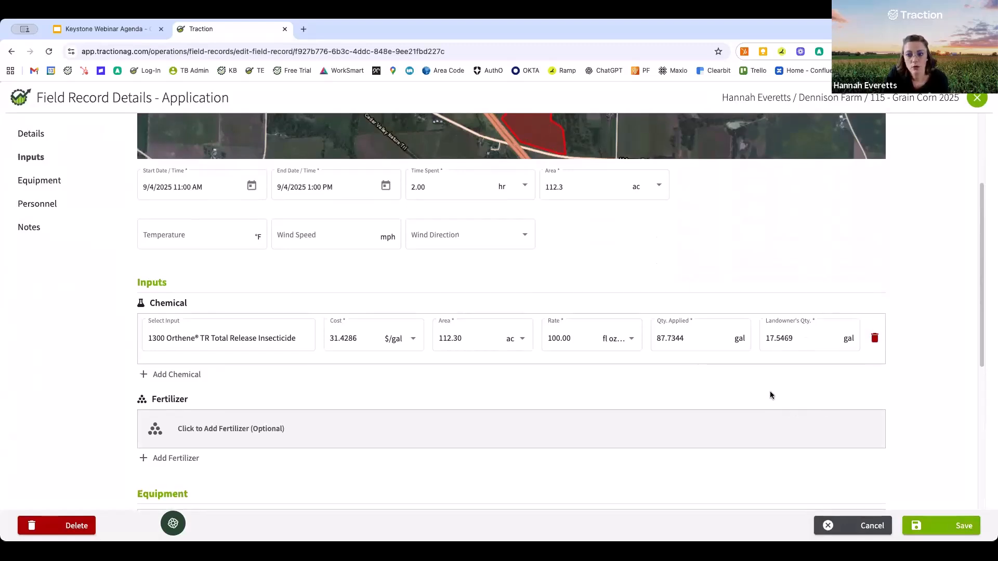
scroll(770, 395, up, 1)
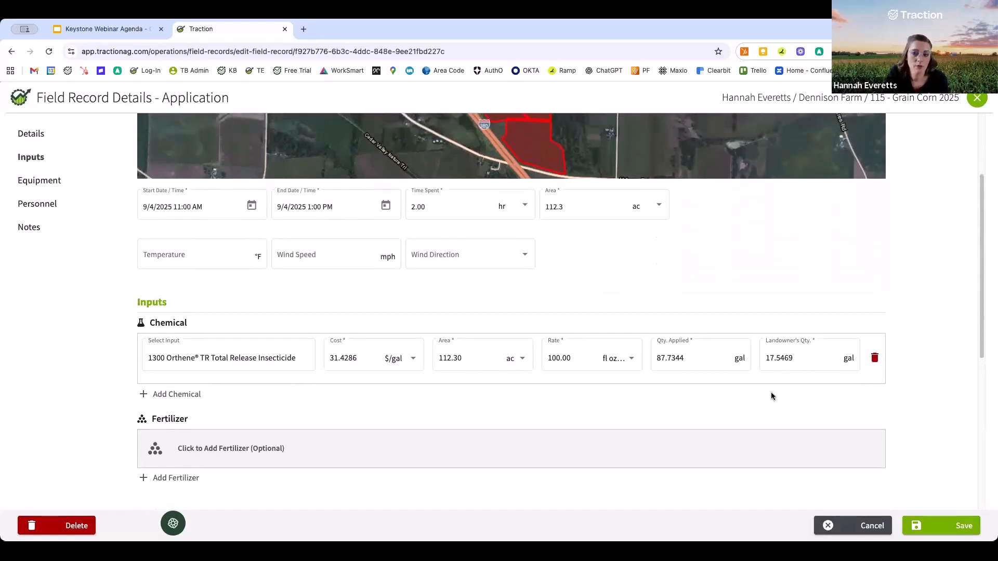
scroll(737, 383, up, 2)
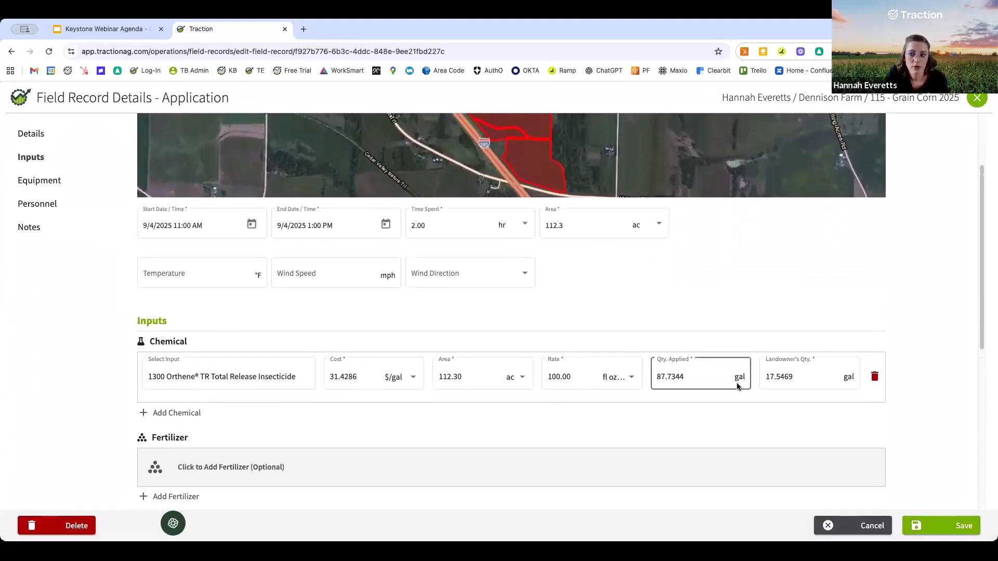
scroll(559, 351, up, 3)
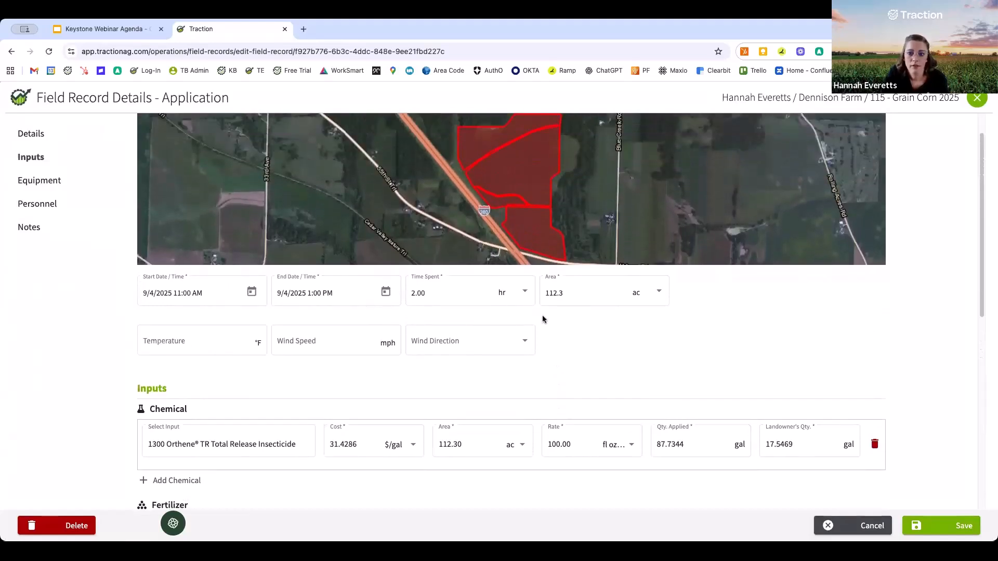
scroll(589, 289, up, 2)
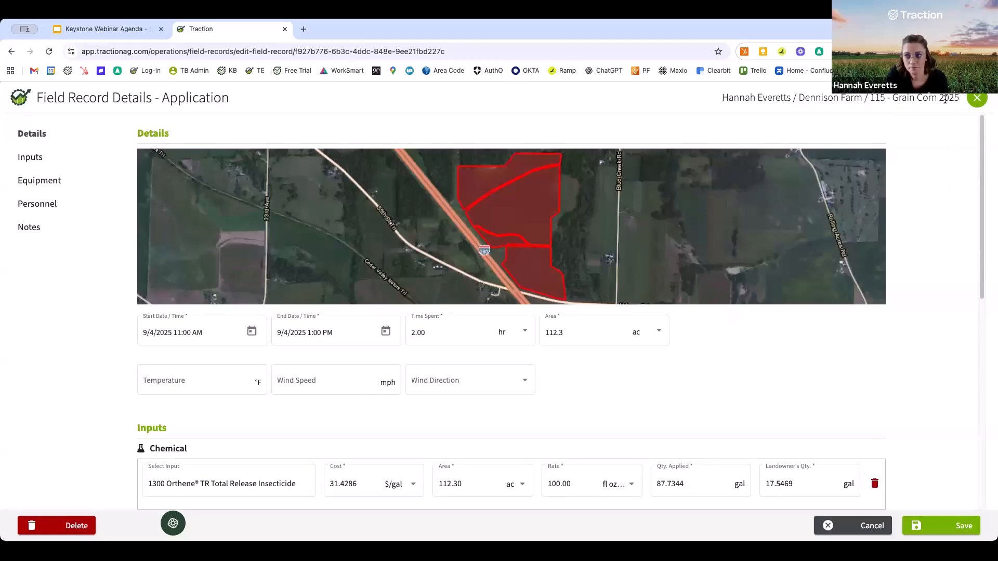
click(979, 100)
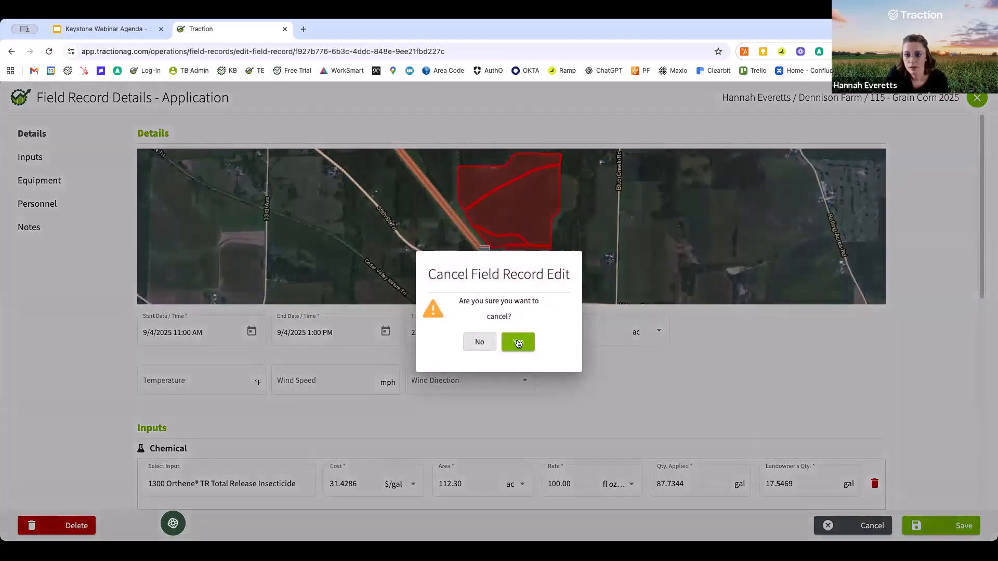
click(518, 342)
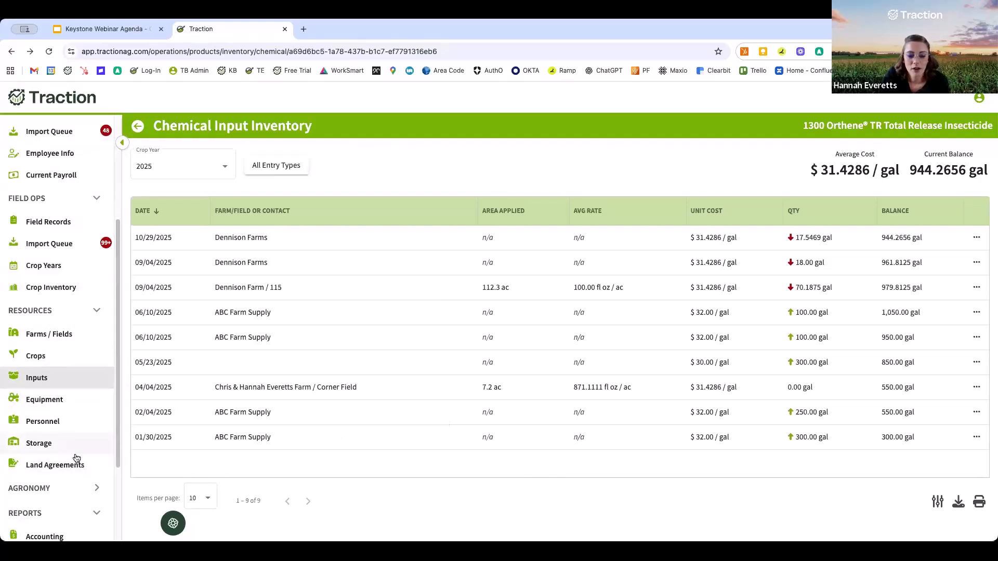
- Open the field records import queue and check the Field / Zone assignment of the Home farm / 40 harvest
scroll(75, 371, up, 2)
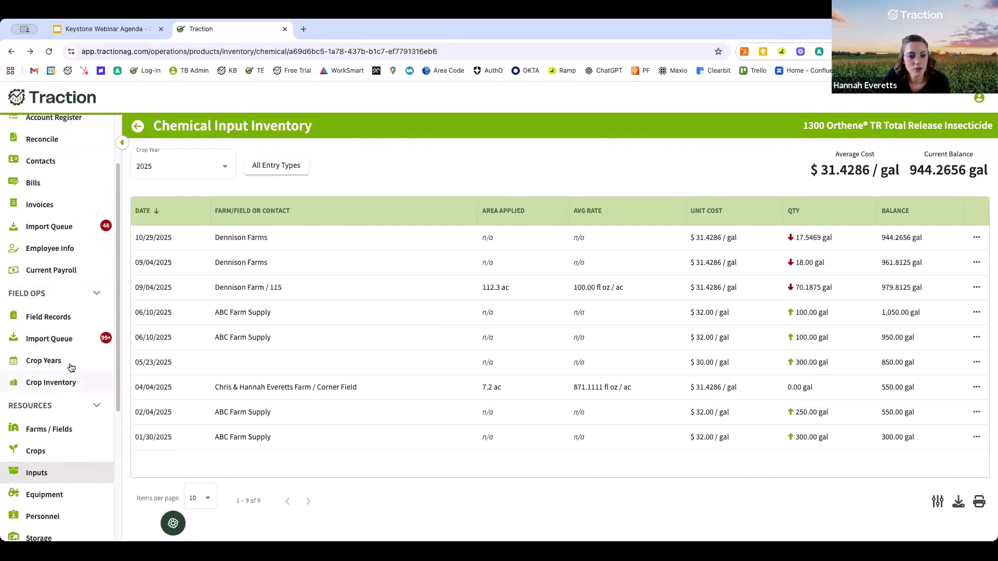
click(59, 343)
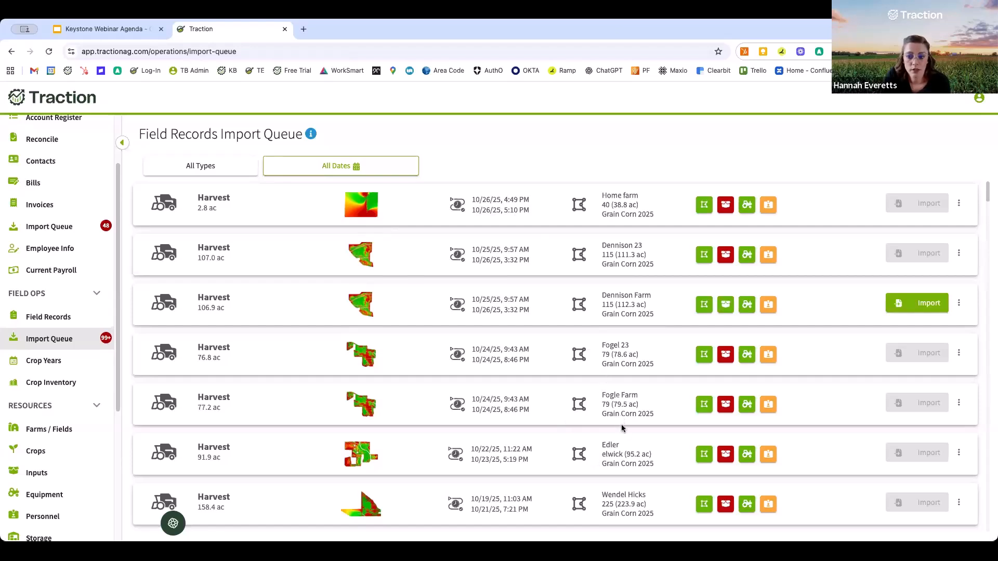
scroll(621, 423, down, 1)
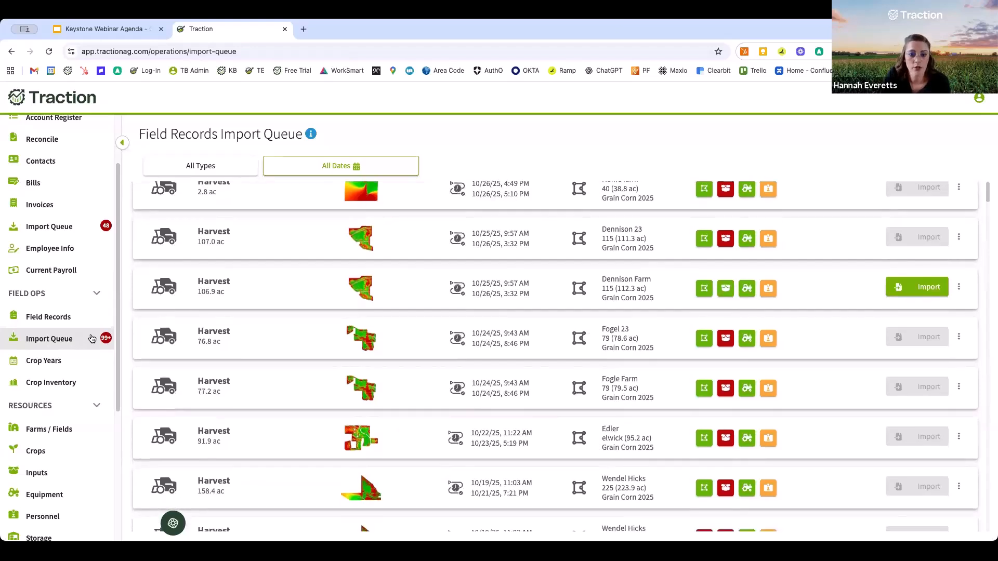
scroll(632, 361, up, 1)
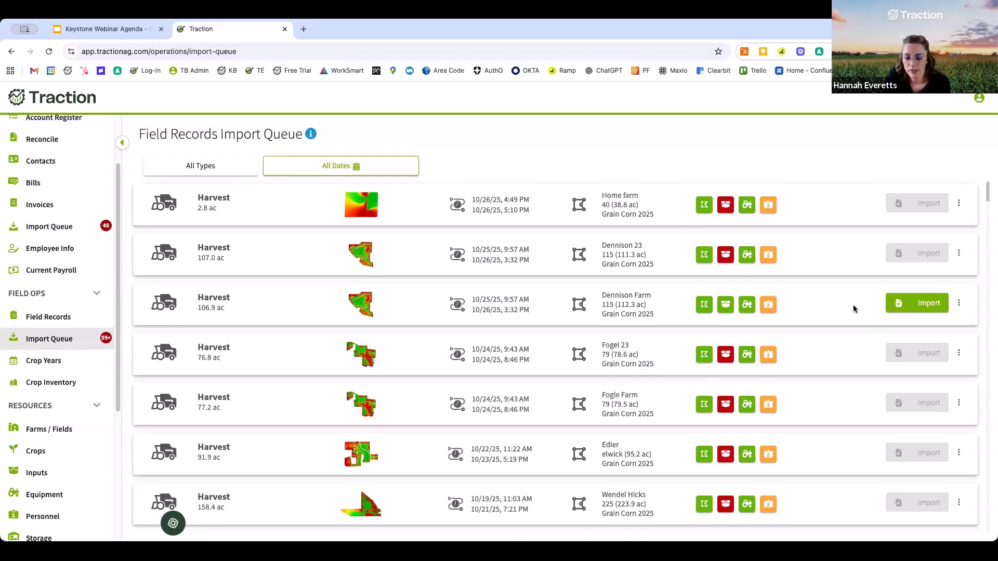
click(704, 205)
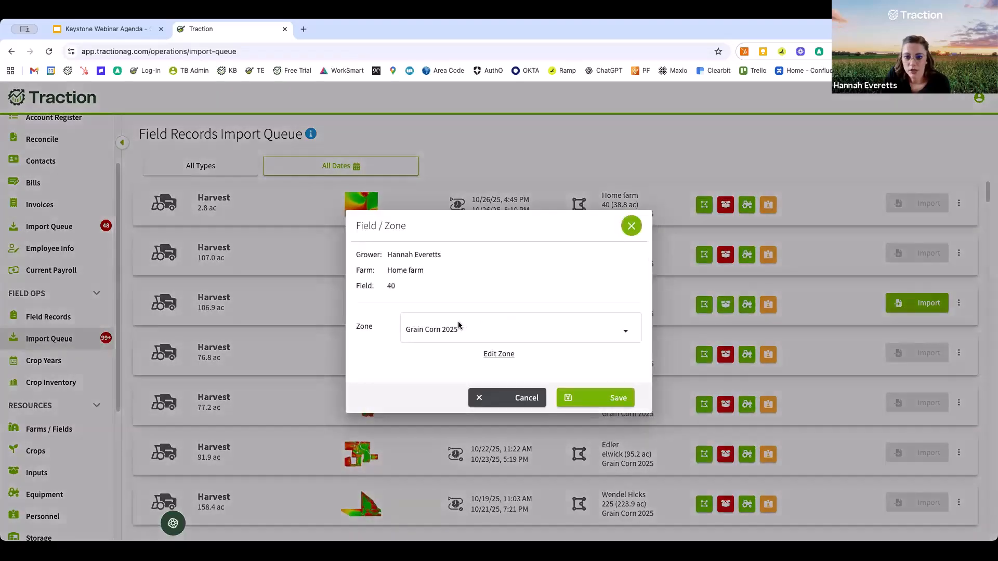
click(632, 229)
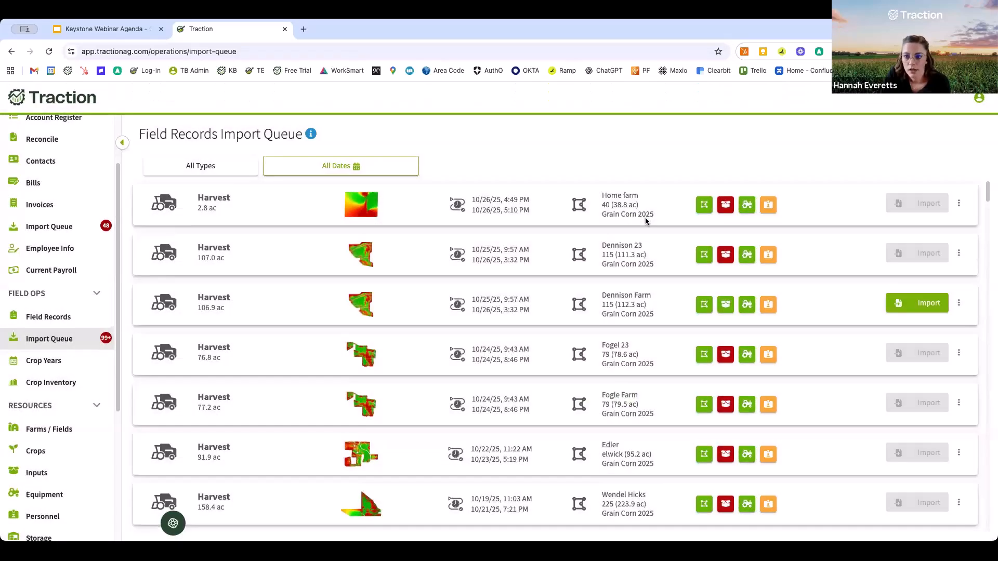
- Review and save the yield data and the Combine equipment mapping for the Home farm / 40 Grain Corn 2025 harvest
click(725, 206)
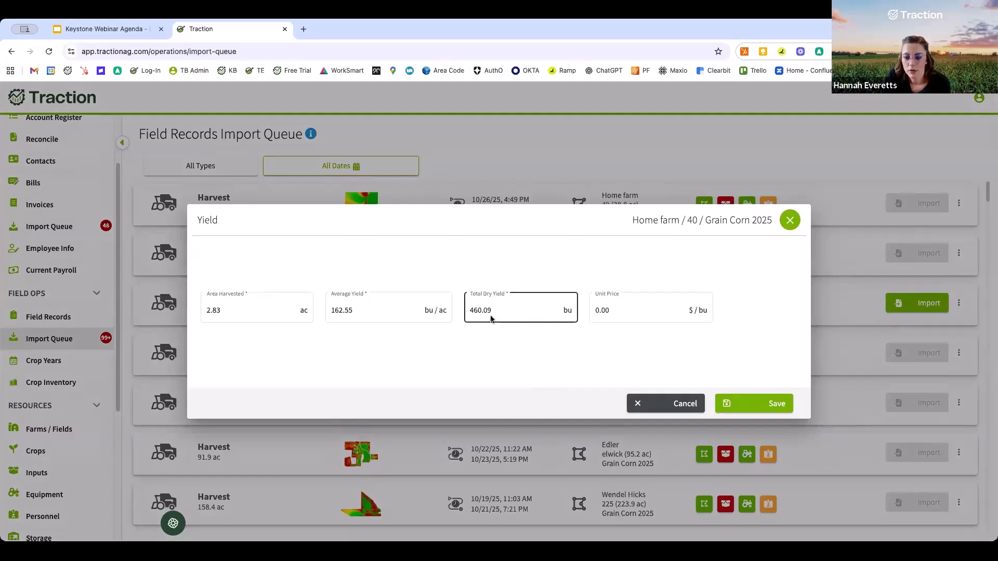
click(616, 306)
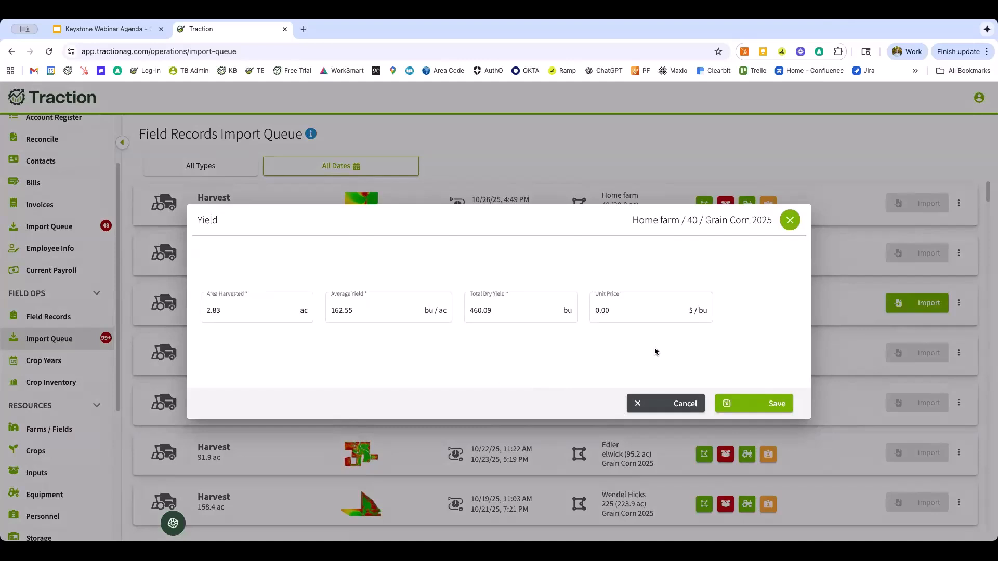
click(640, 305)
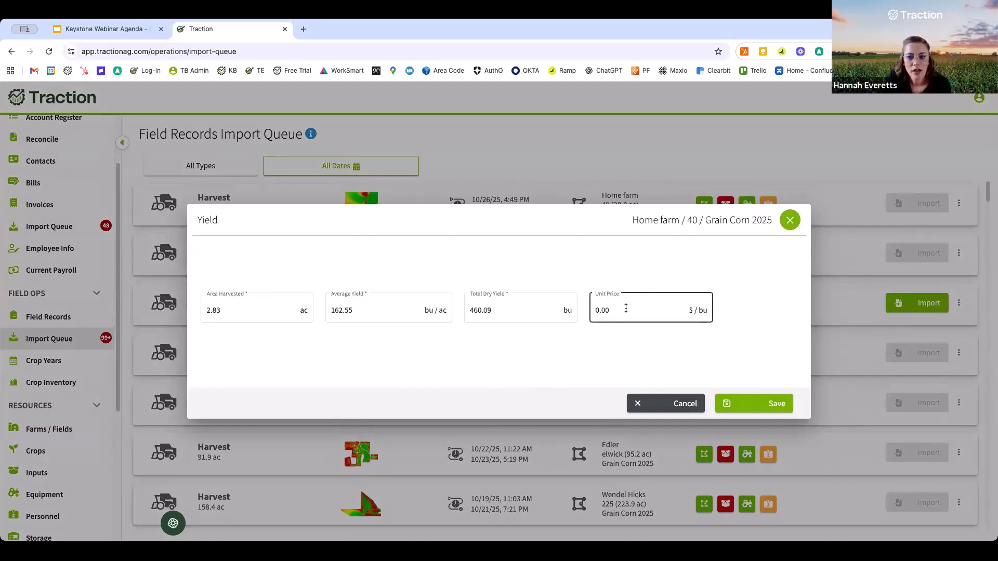
click(754, 404)
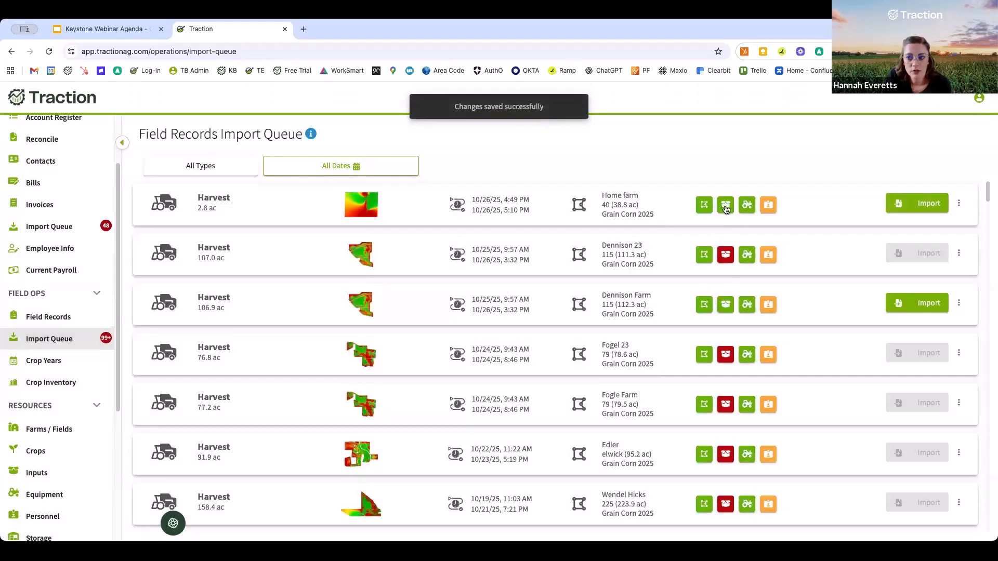
click(749, 207)
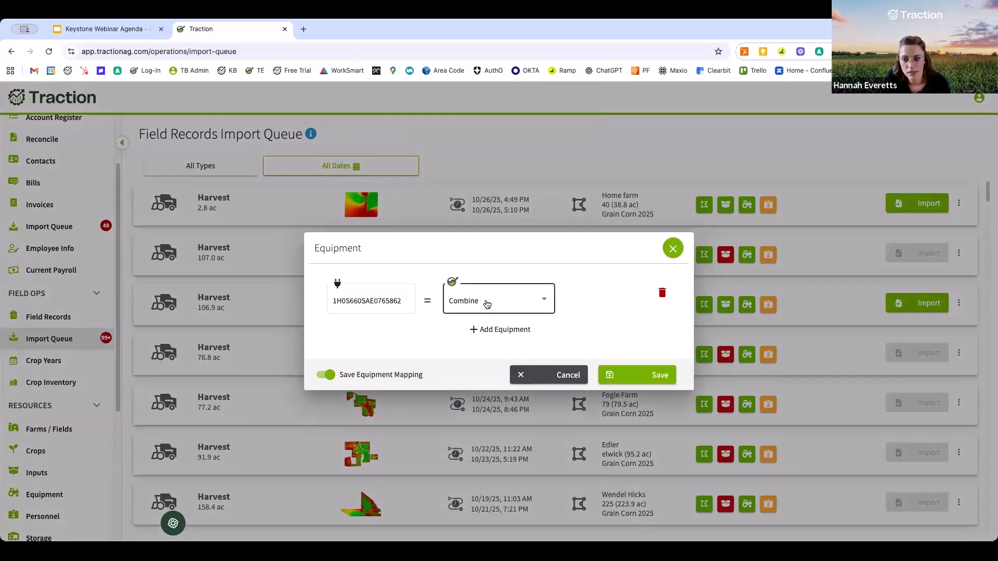
click(620, 378)
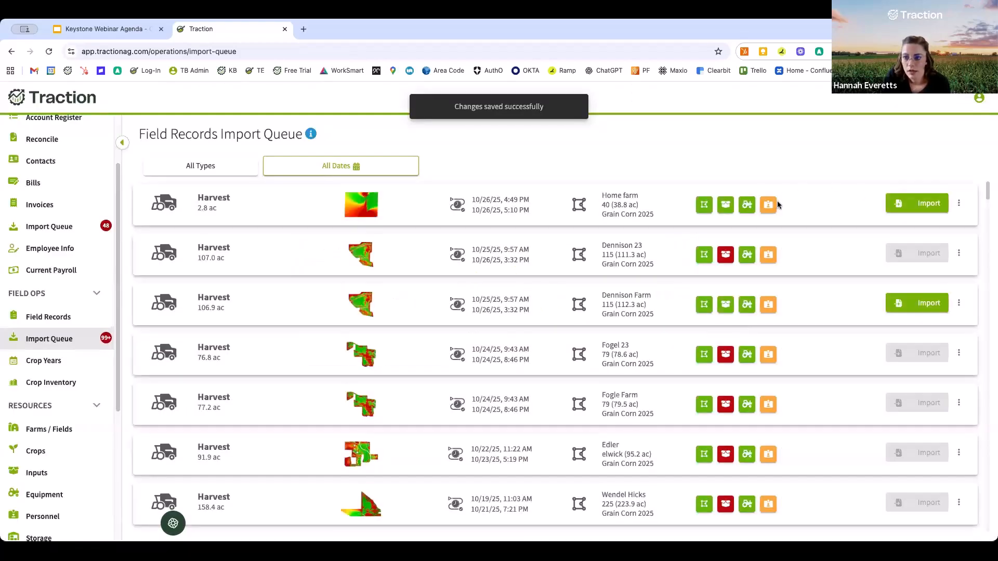
- Assign an employee as personnel on the Home farm / 40 harvest and import the record
click(770, 206)
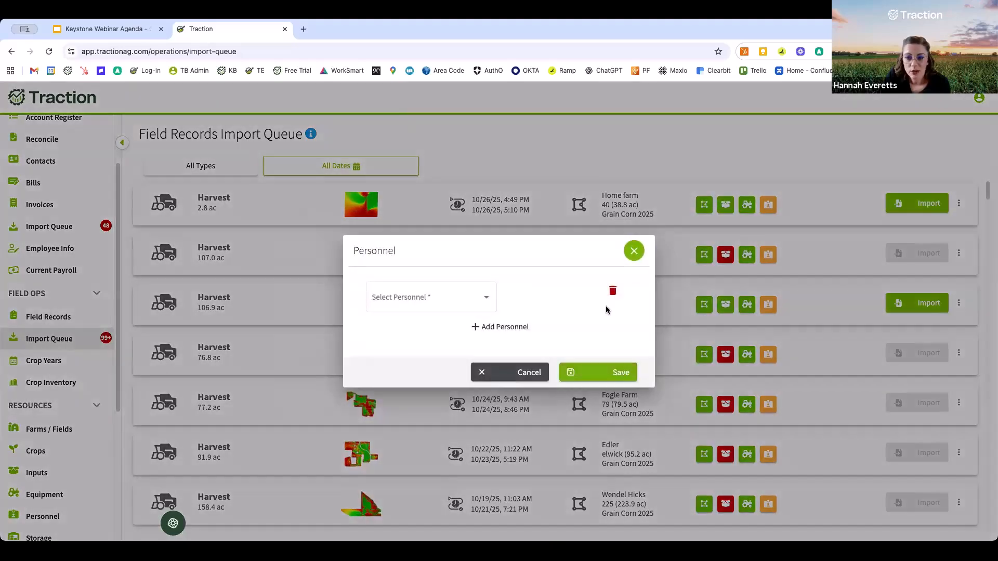
click(468, 295)
click(498, 301)
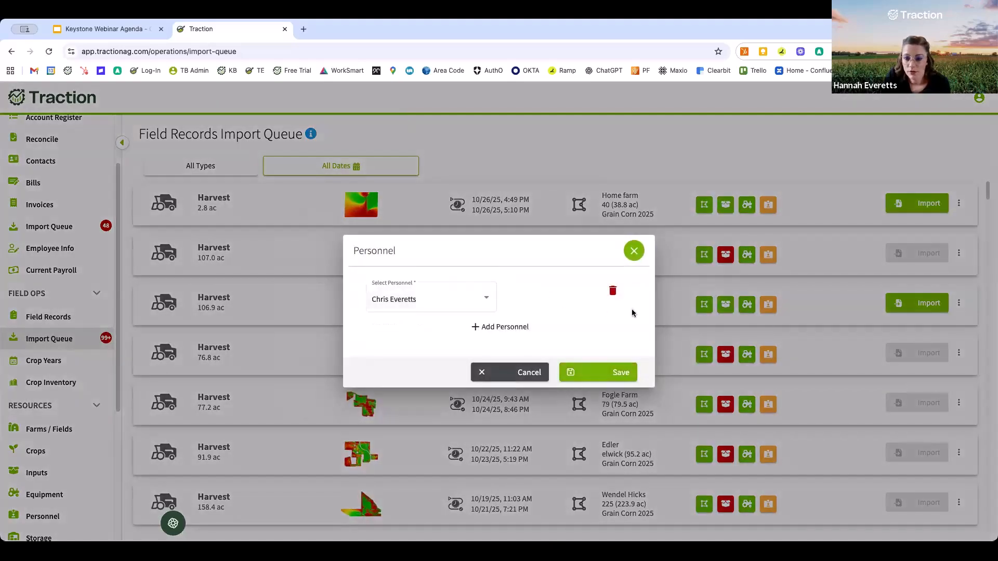
click(623, 373)
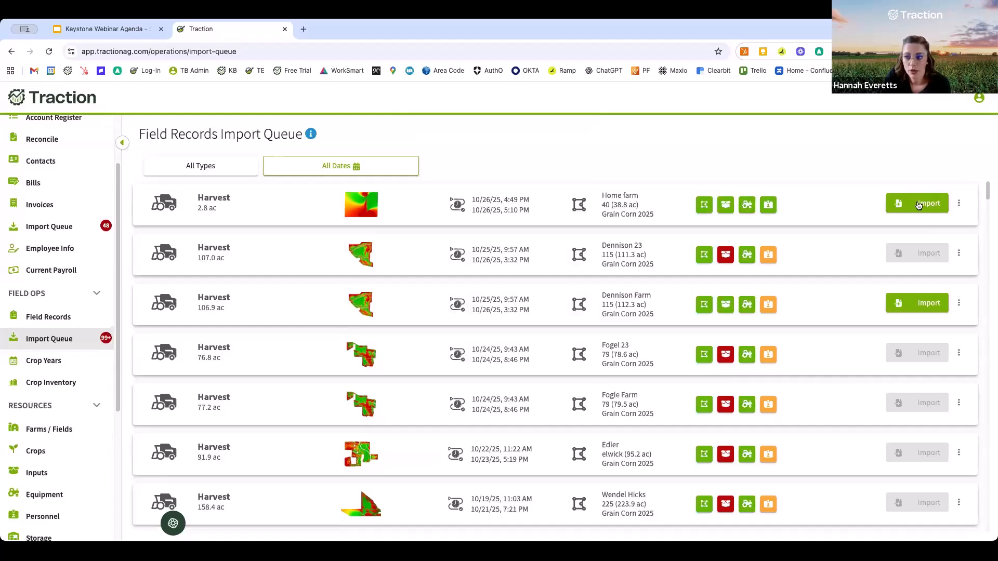
click(918, 205)
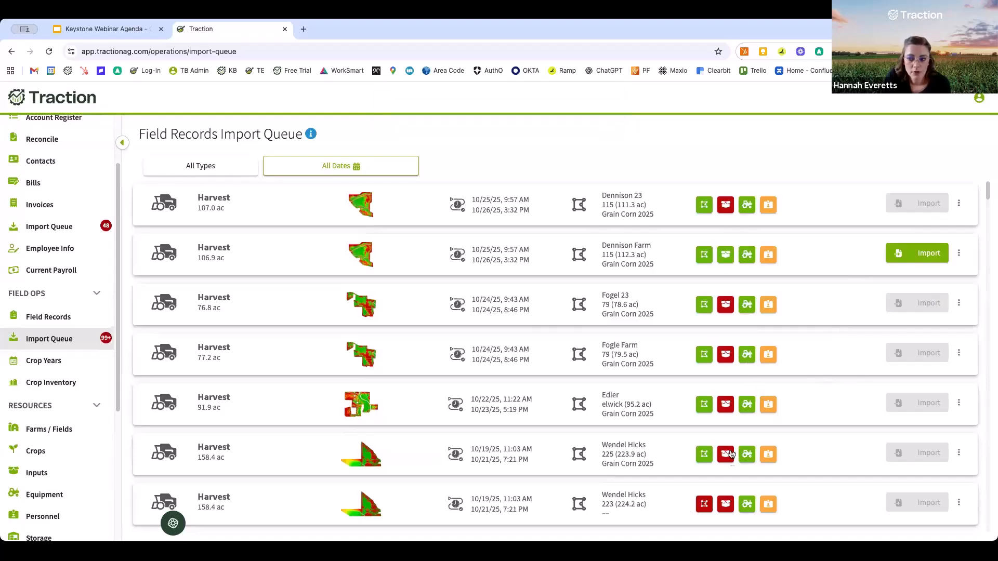
- Review and save the yield data for the Dennison 23 / 115 Grain Corn 2025 harvest
click(725, 204)
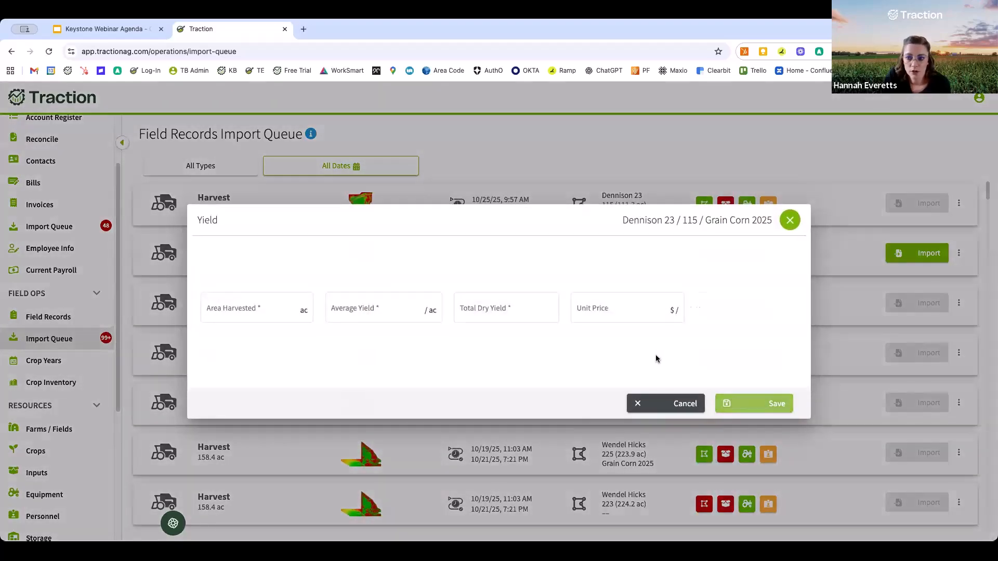
click(370, 309)
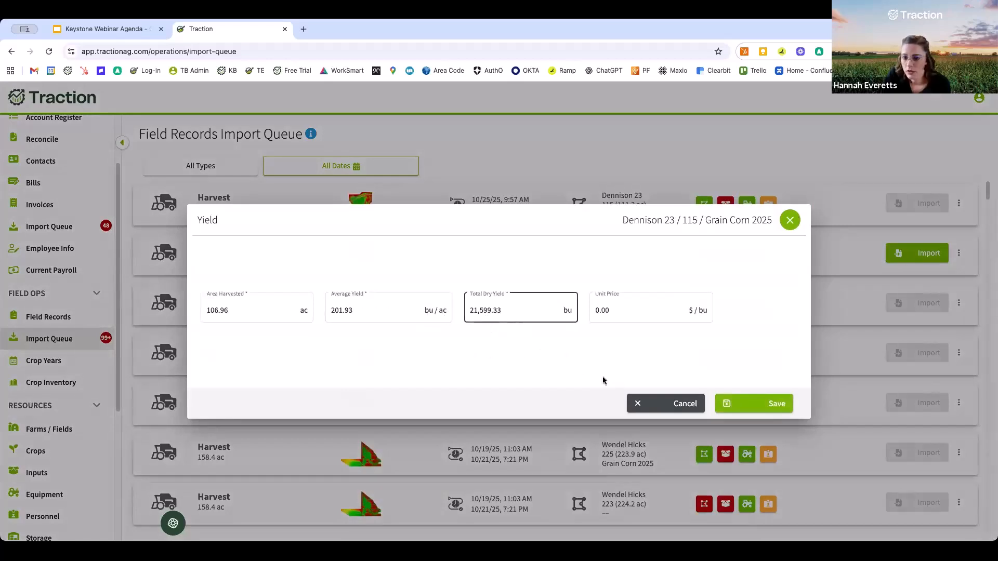
click(754, 407)
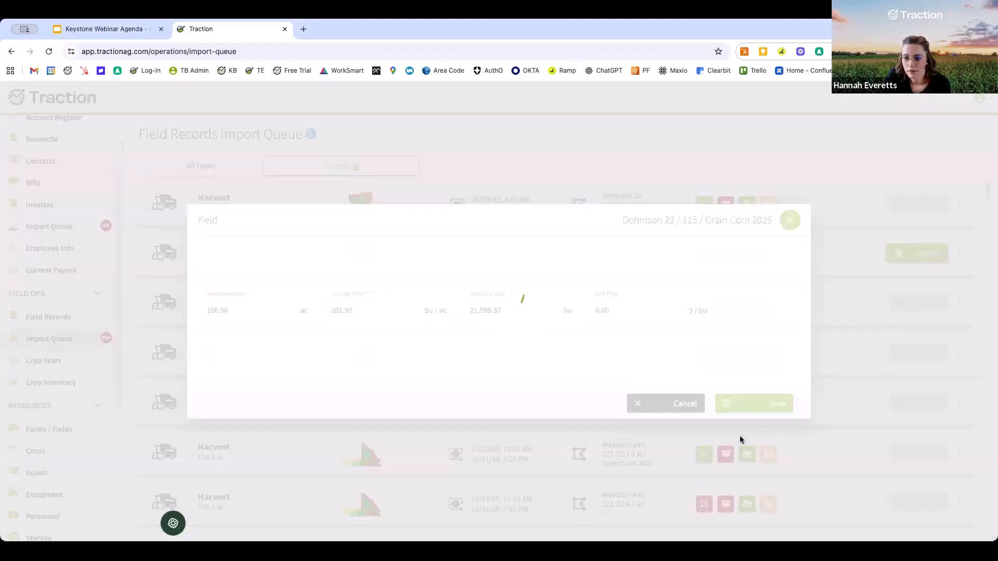
- Save the Combine equipment mapping for the Dennison 23 / 115 harvest and import the record
click(747, 404)
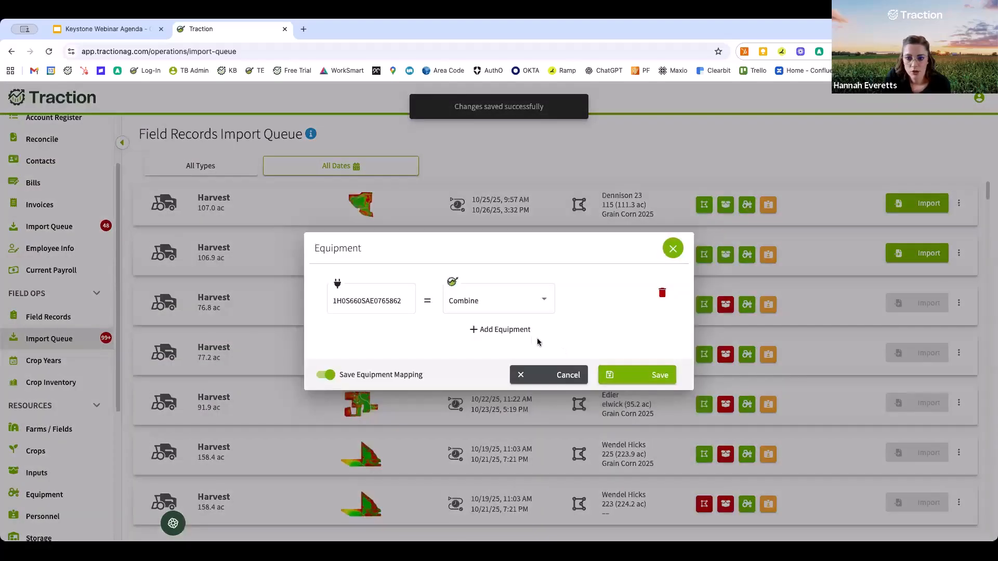
click(750, 366)
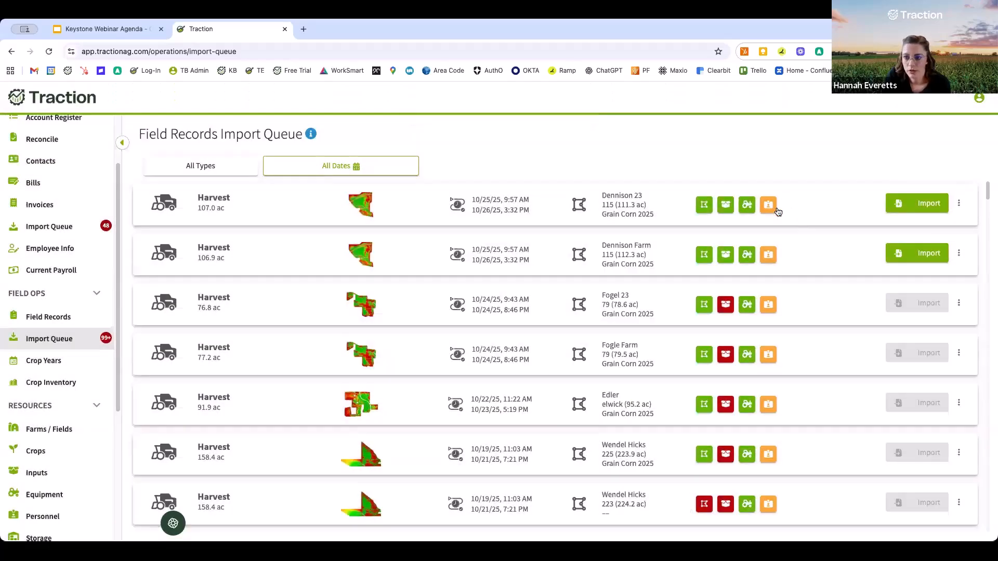
click(923, 207)
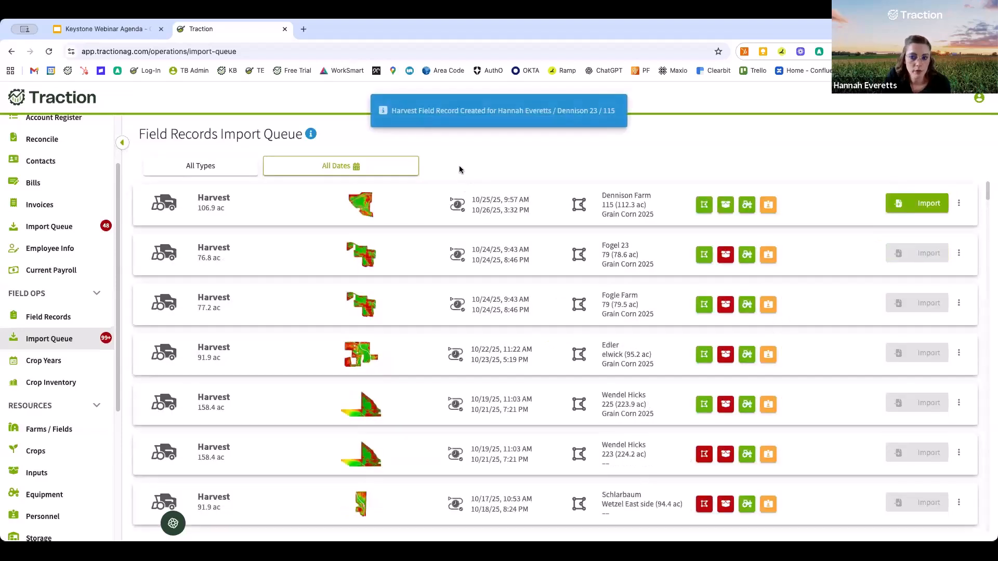
- Filter the import queue to Application records and open the inputs of the 6.1 ac application on field 223
click(212, 170)
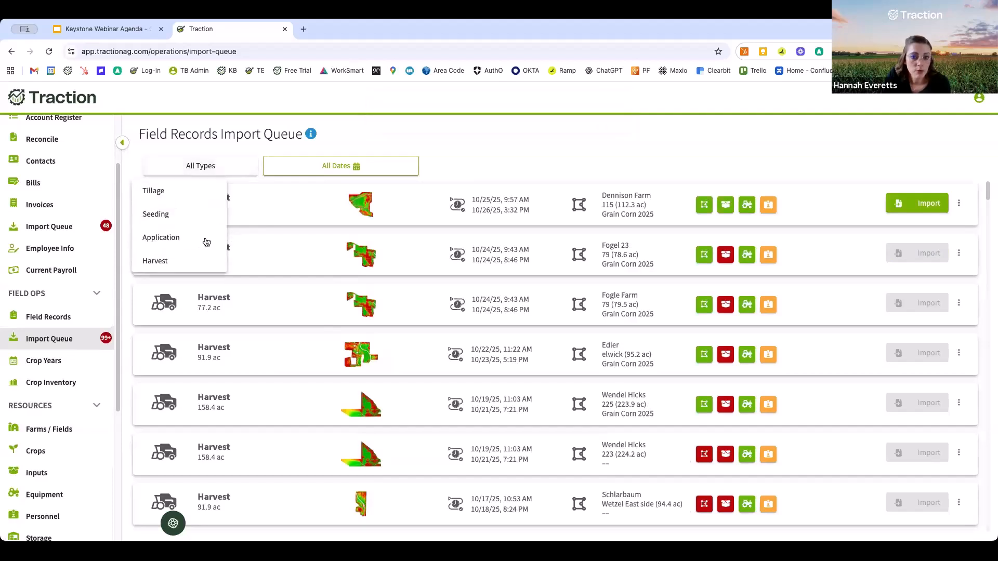
click(204, 239)
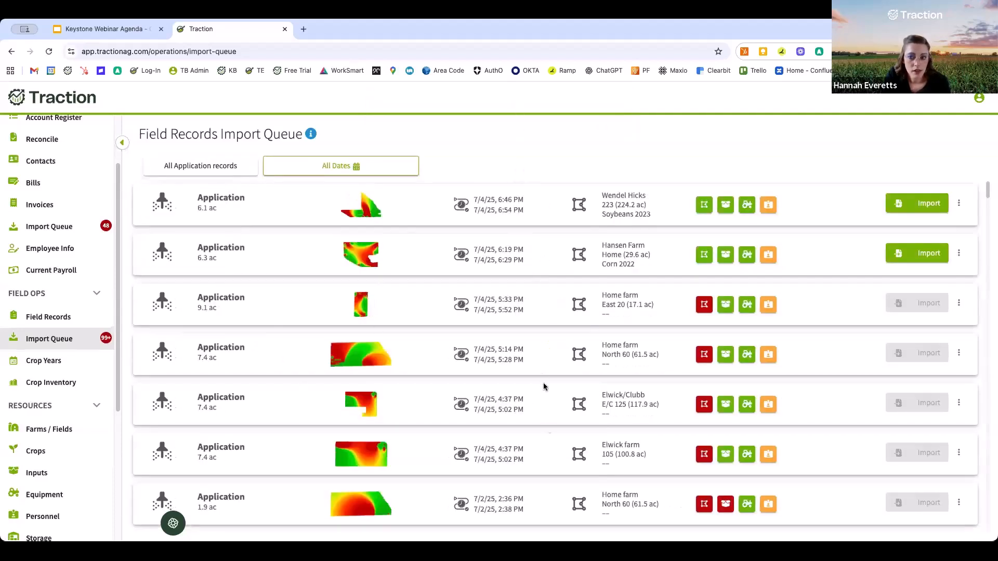
click(727, 207)
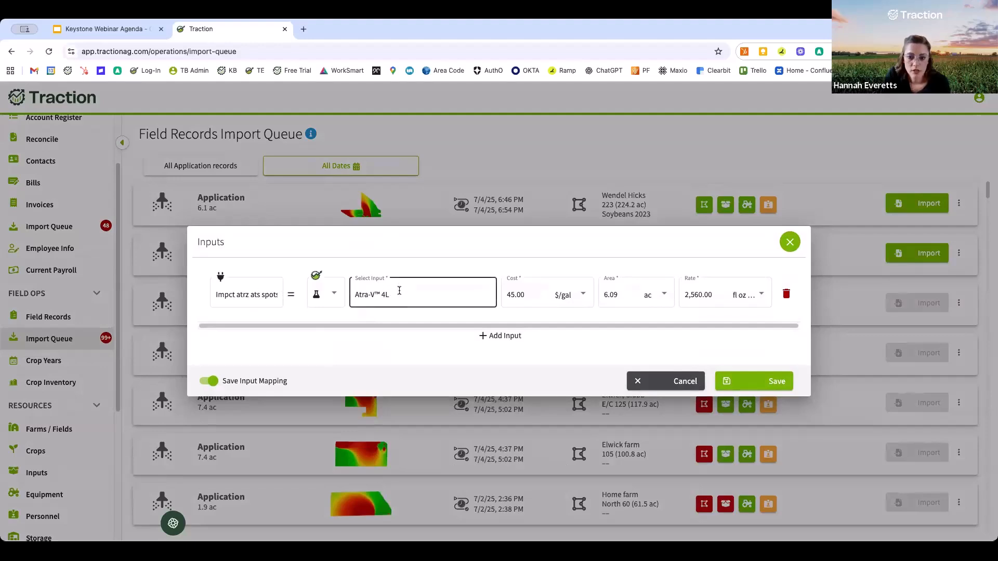
- Add Water as a second input at 12 gal/ac on the field 223 application, and delete that input line
click(500, 336)
click(399, 317)
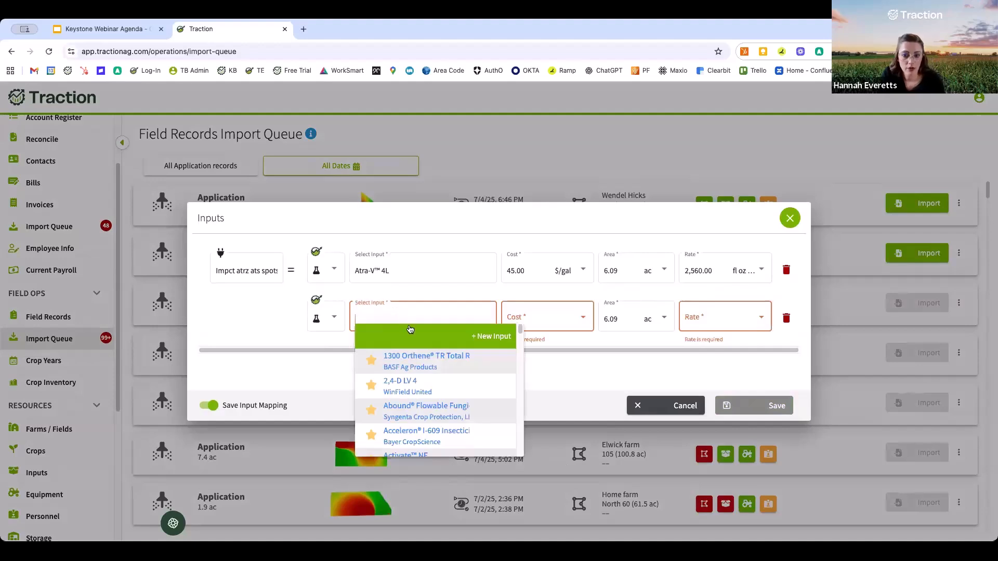
text(water)
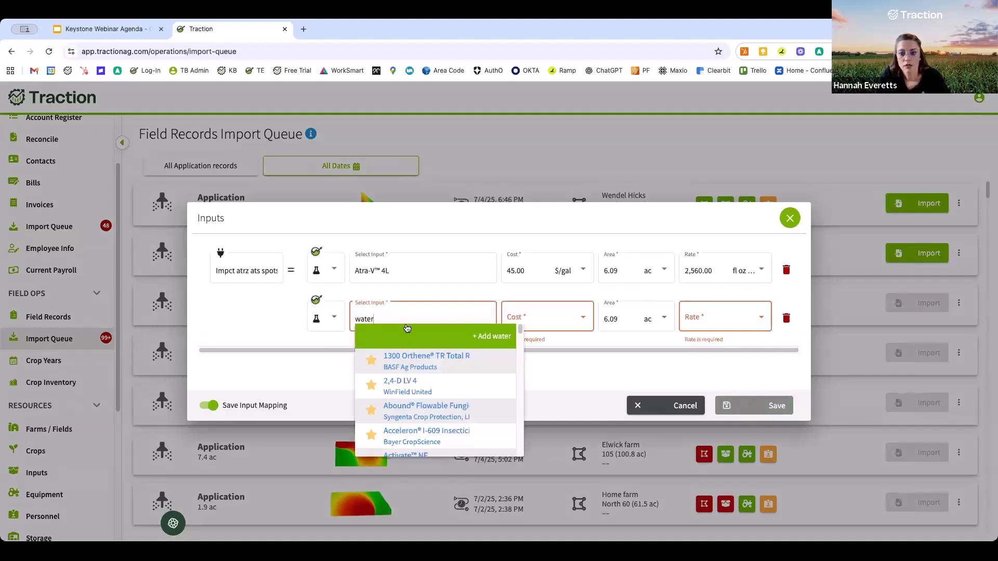
click(398, 364)
click(697, 318)
text(12)
click(713, 377)
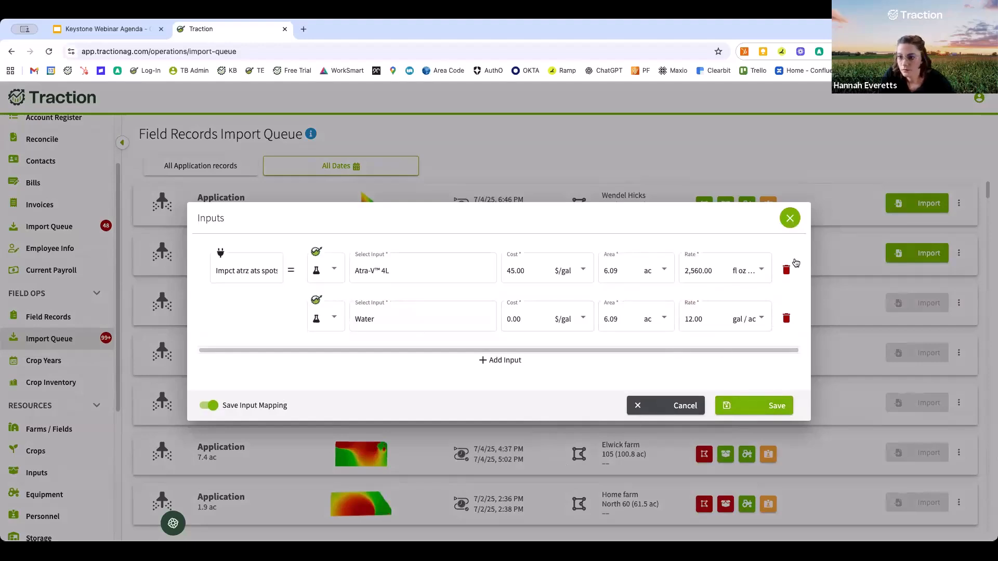
click(786, 318)
- Save the inputs of the field 223 application and import it along with the Hansen Farm / Home application
click(754, 383)
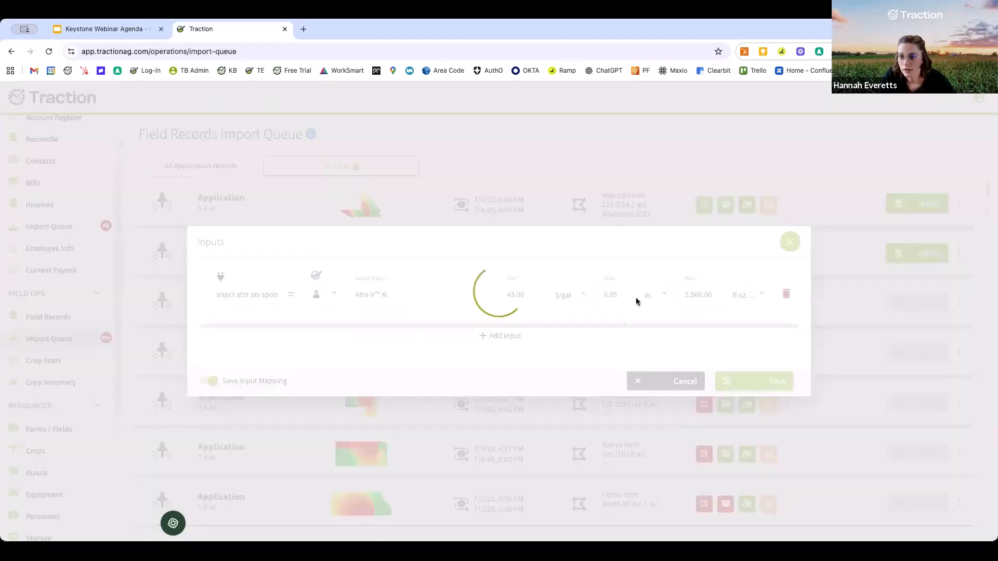
click(914, 207)
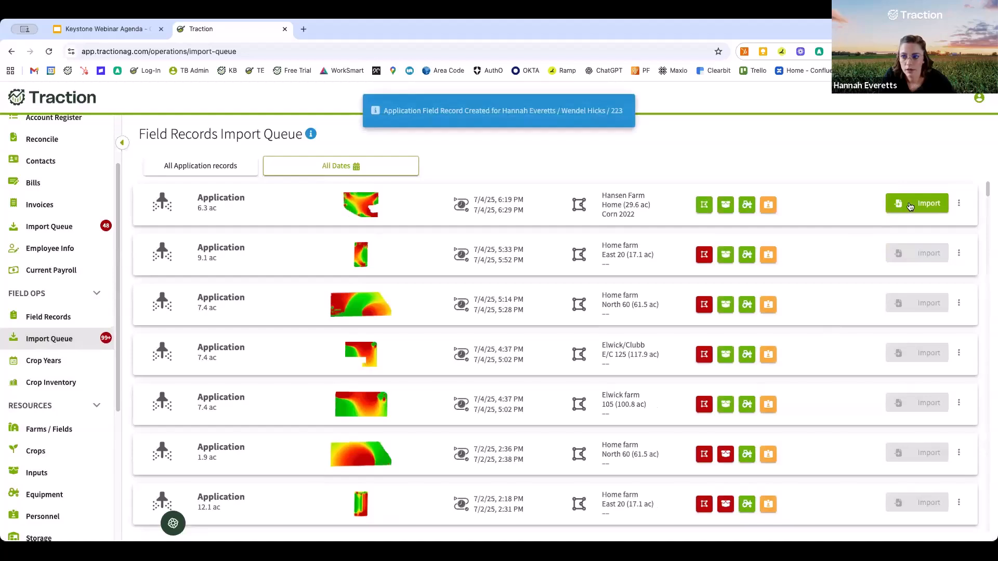
click(910, 204)
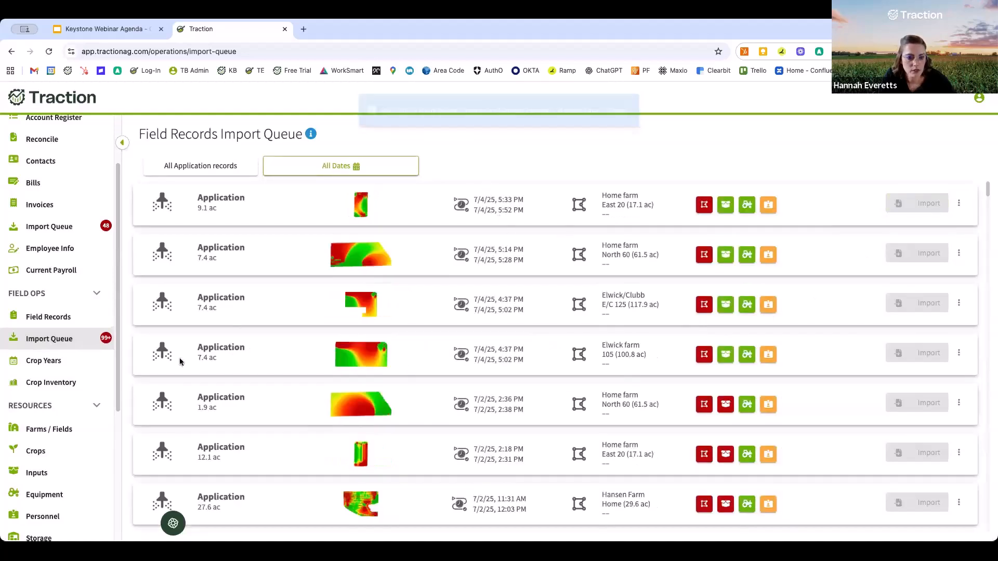
- Open the Field Records list and examine its crop year, harvest product, operation, date range and input filters
click(54, 318)
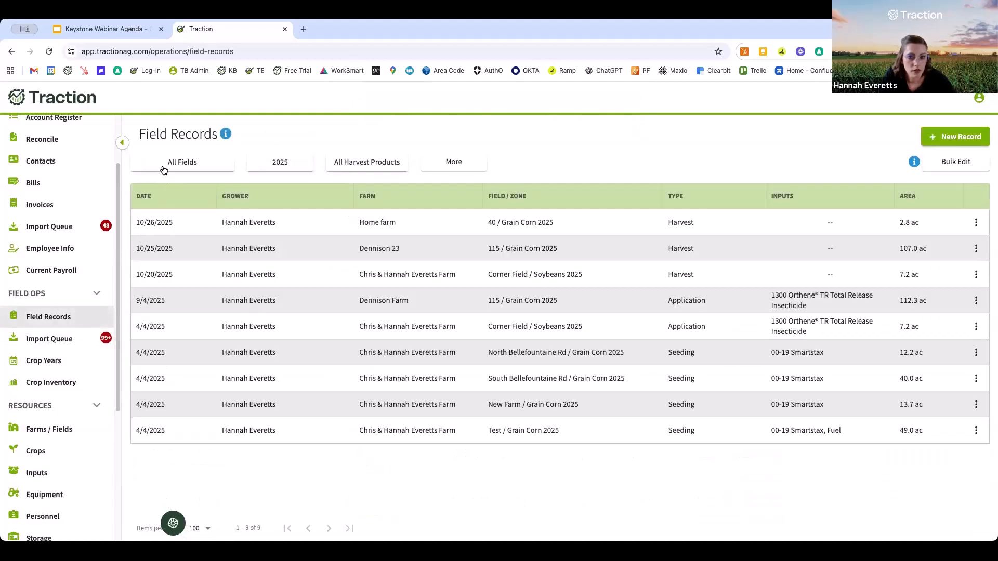
click(286, 164)
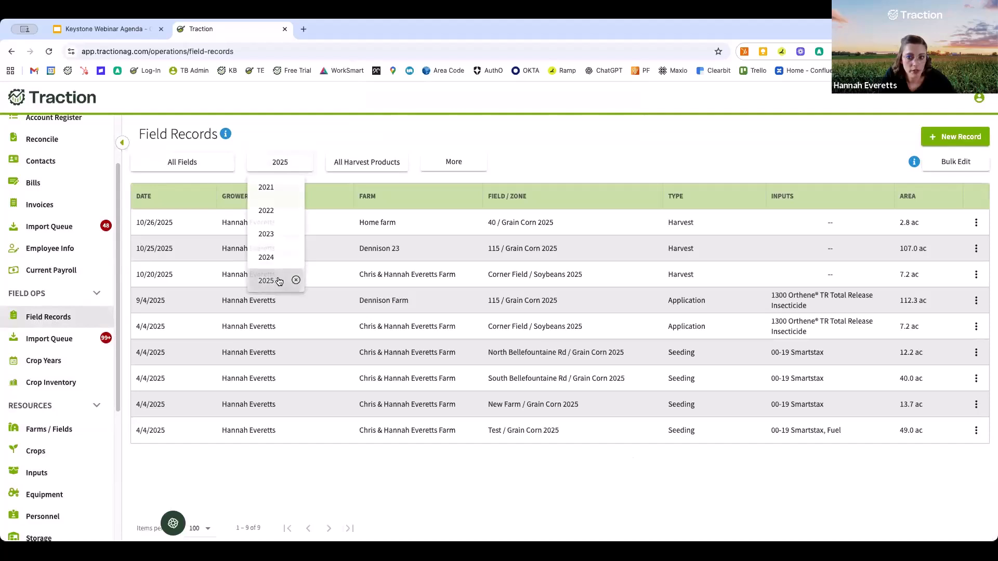
click(380, 166)
scroll(374, 282, down, 2)
scroll(375, 281, up, 2)
click(454, 161)
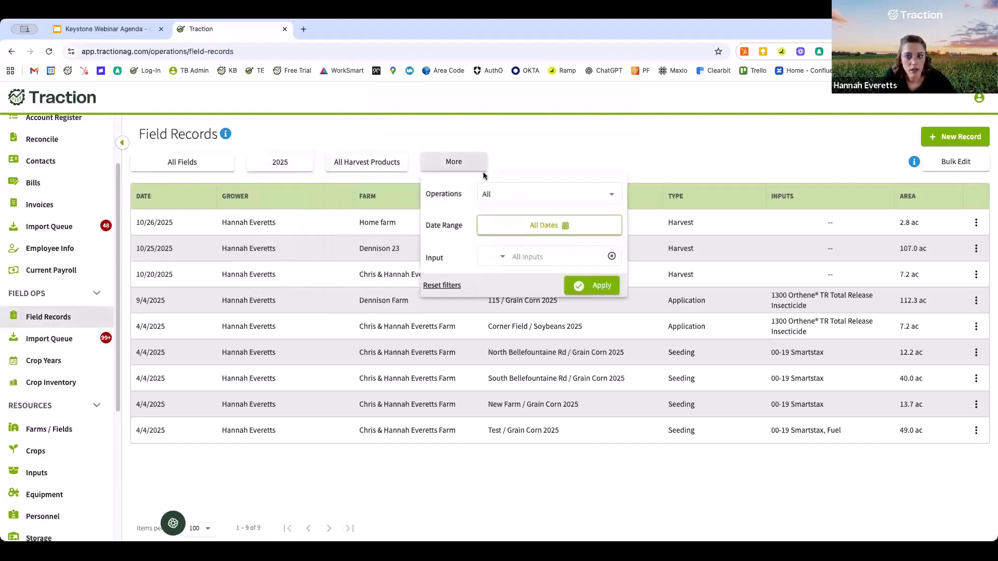
click(579, 198)
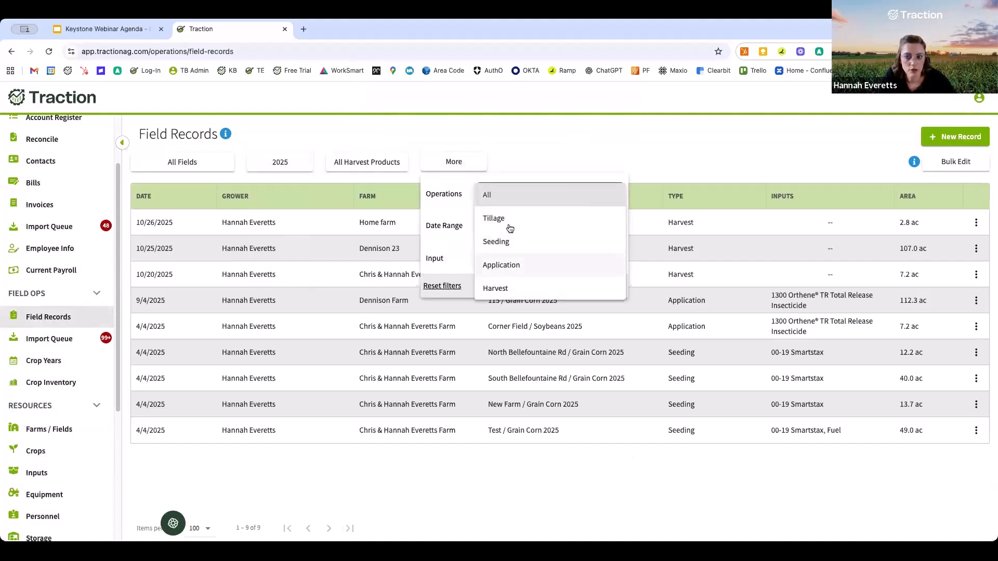
click(544, 98)
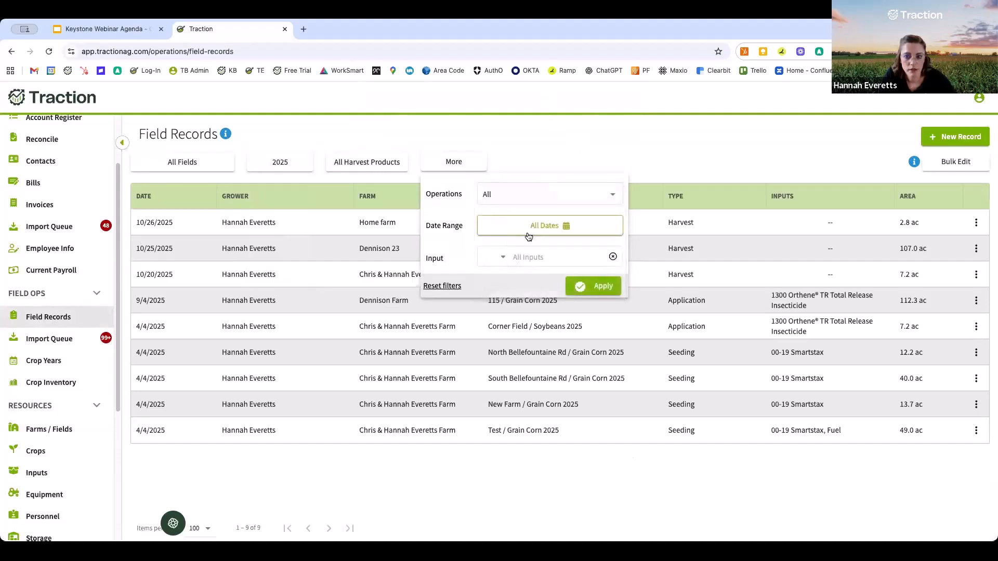
click(636, 136)
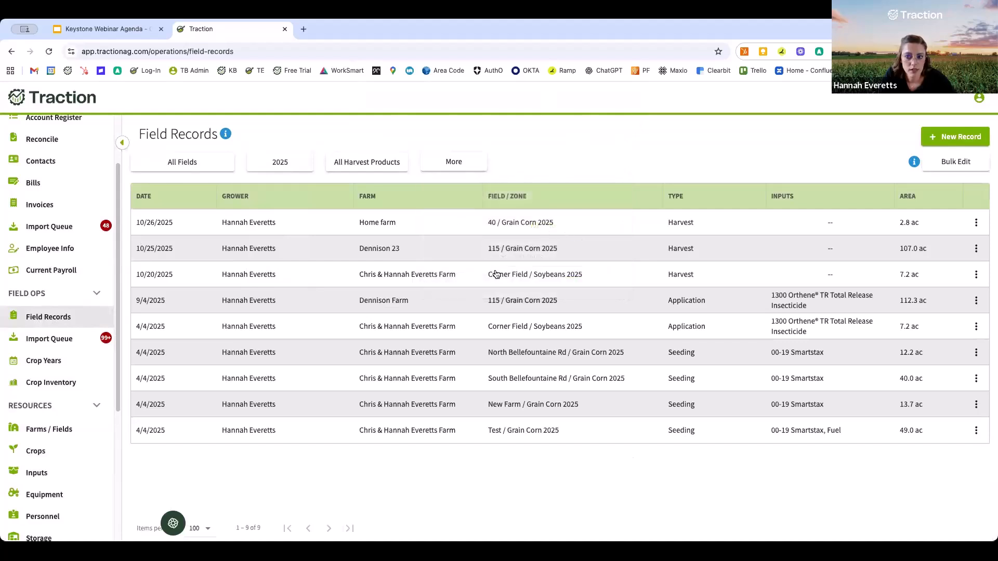
- Open the Dennison 23 / 115 Grain Corn 2025 harvest record and review its summary, yield and equipment details
click(535, 250)
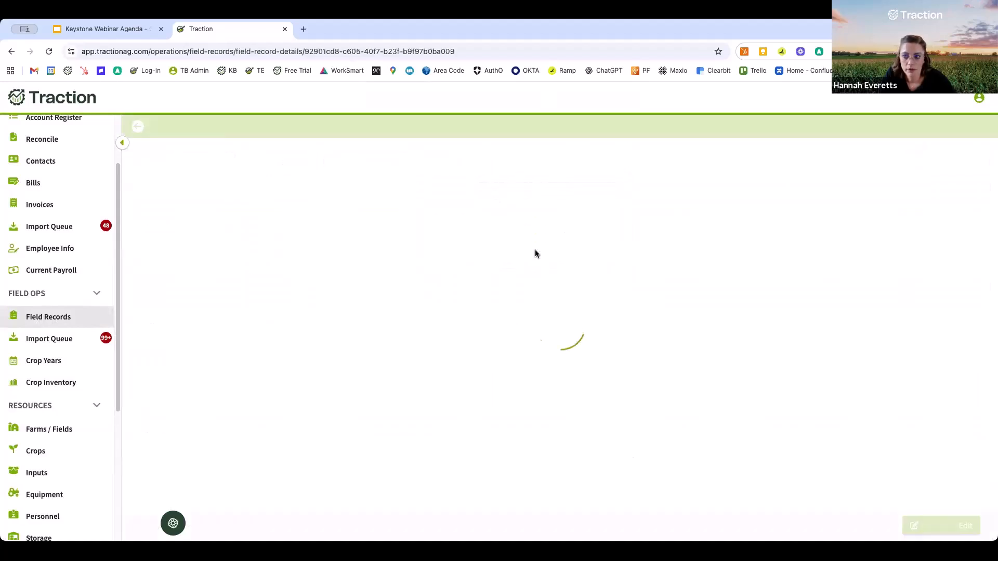
scroll(475, 359, down, 3)
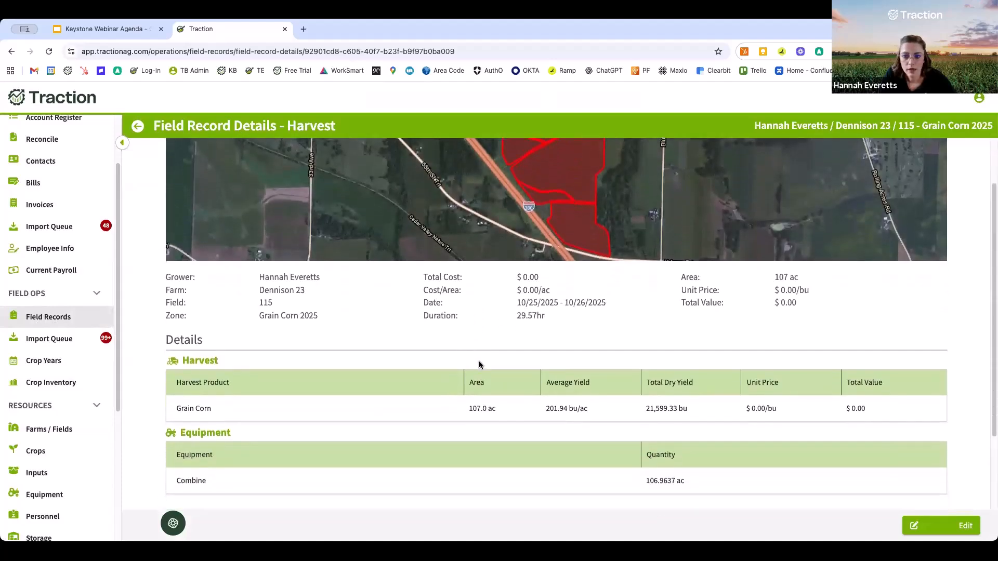
scroll(475, 362, down, 2)
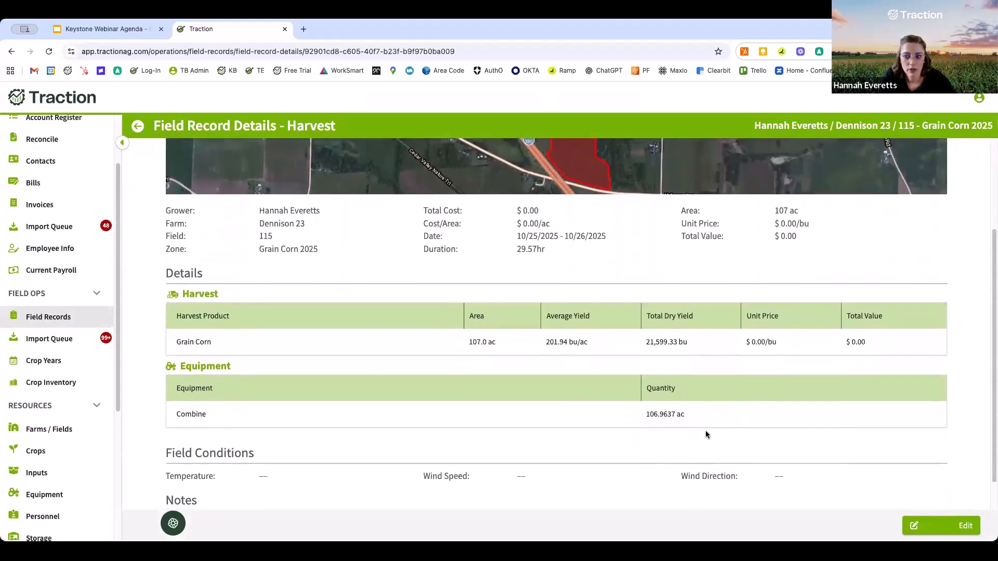
scroll(705, 434, down, 1)
scroll(705, 434, up, 4)
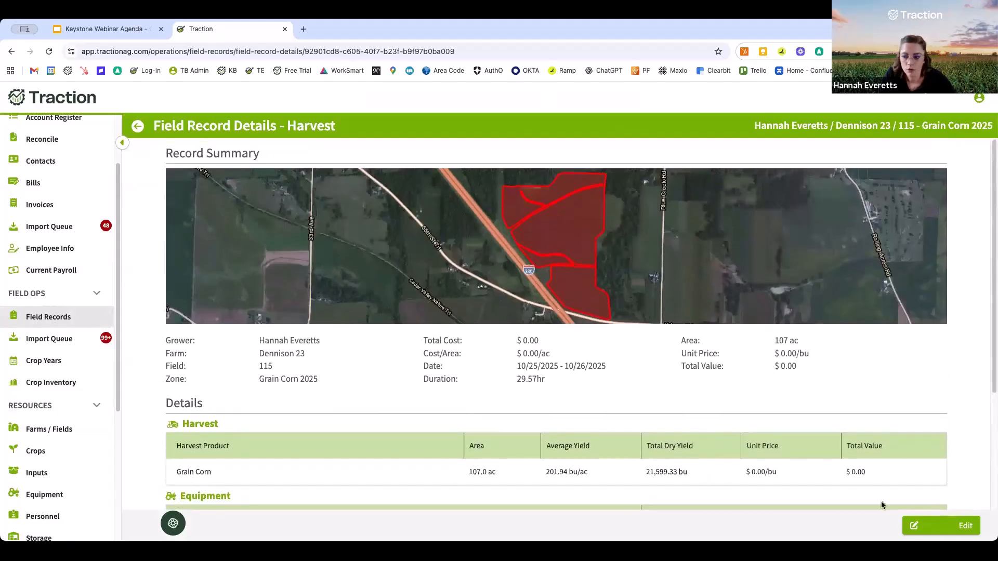
- Open the Dennison 23 / 115 harvest record for editing, review its machine data, loads, equipment and personnel sections, and close it without changes
click(951, 526)
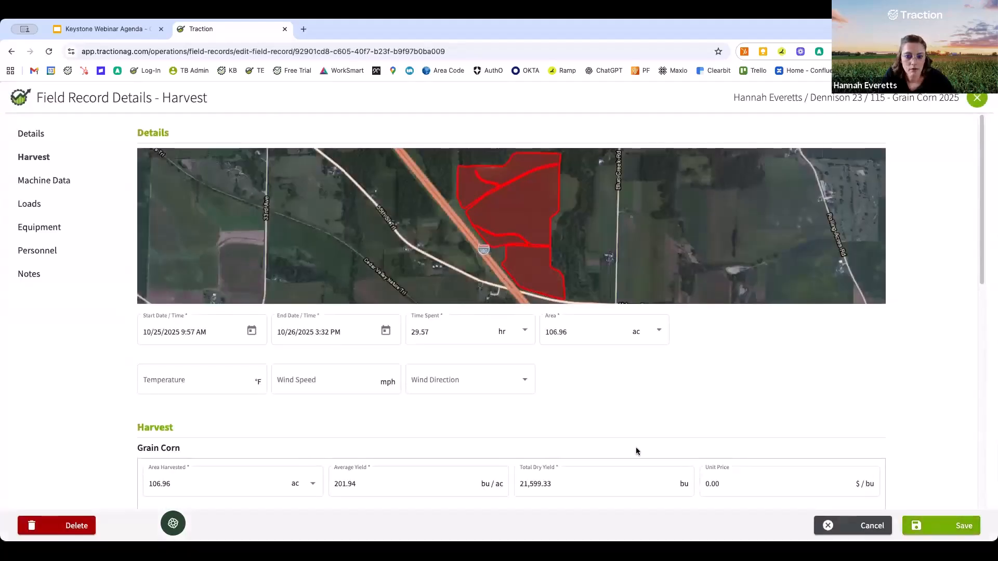
scroll(634, 450, down, 3)
scroll(634, 451, down, 5)
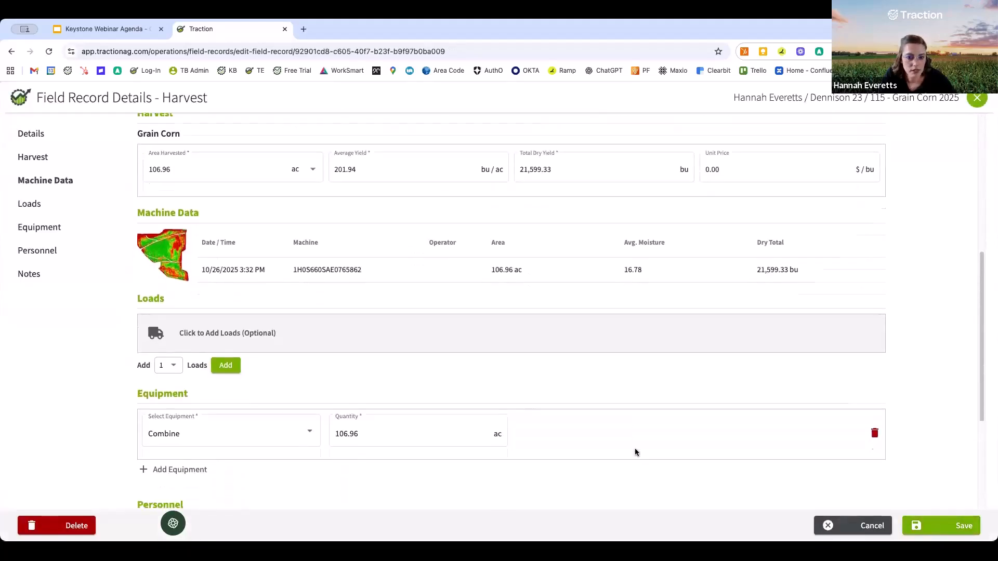
scroll(635, 451, down, 2)
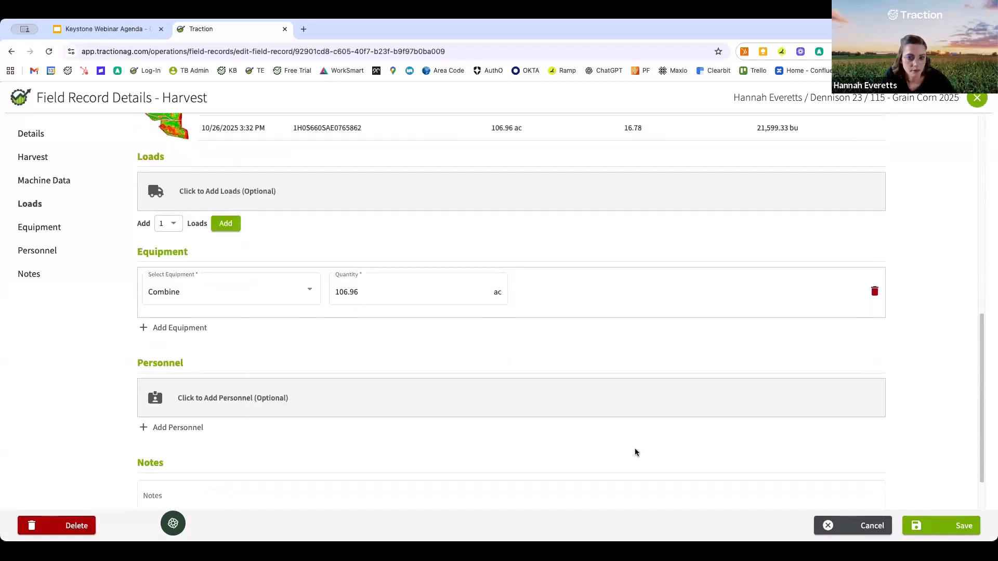
scroll(634, 452, up, 10)
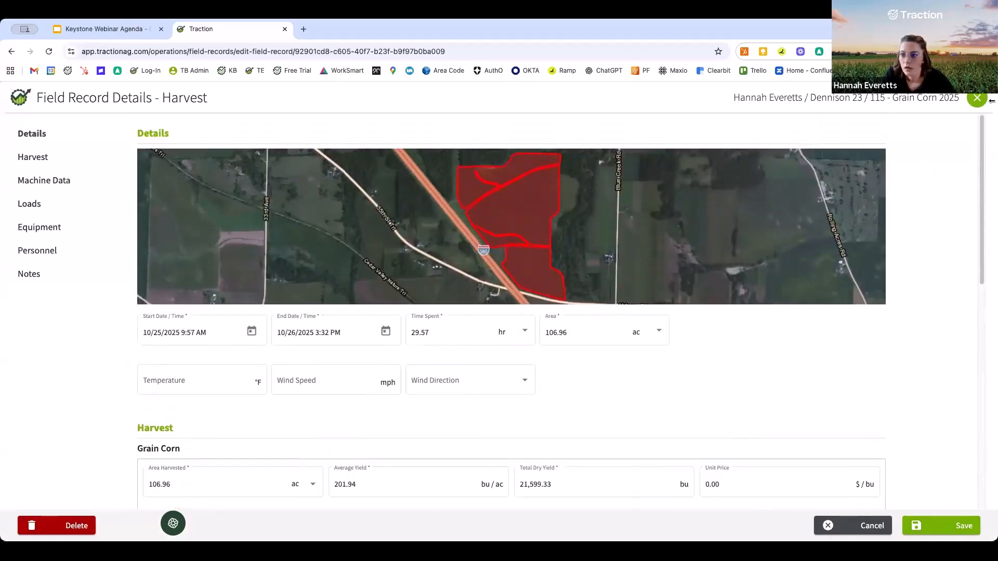
click(977, 98)
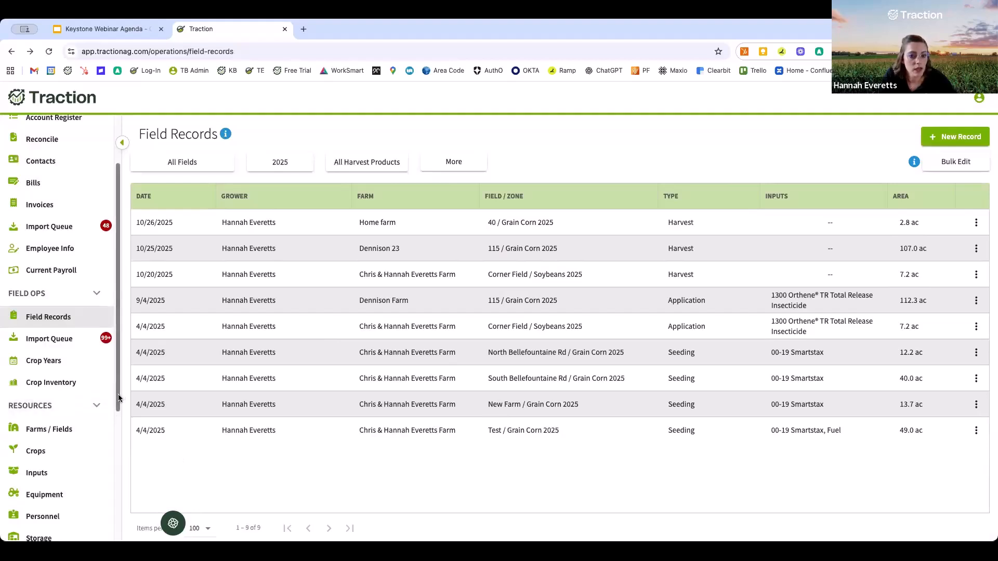
- Open the North Bellefountaine Rd field for editing, found under the 172.8 ac farm in Farms / Fields
scroll(116, 358, up, 3)
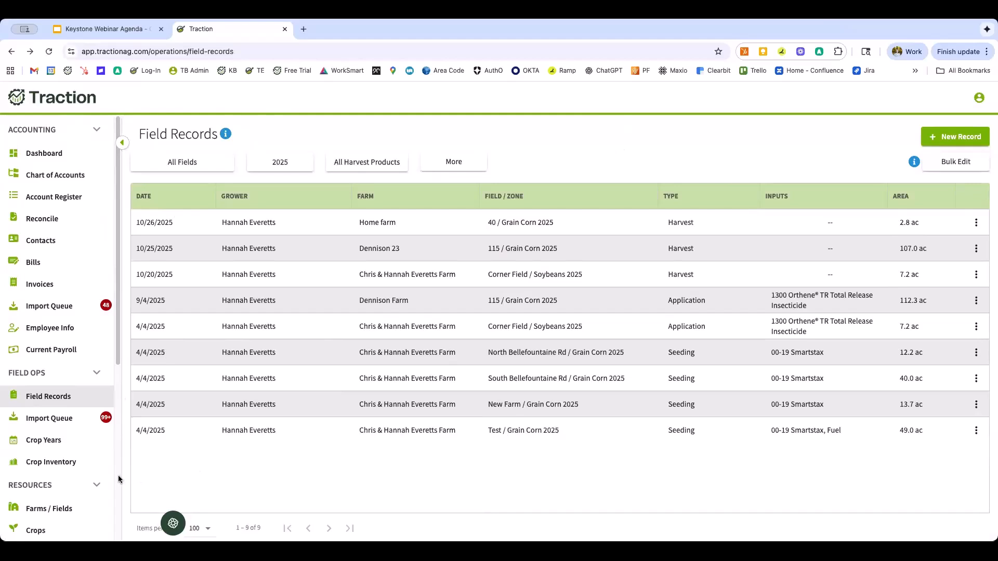
scroll(119, 479, down, 3)
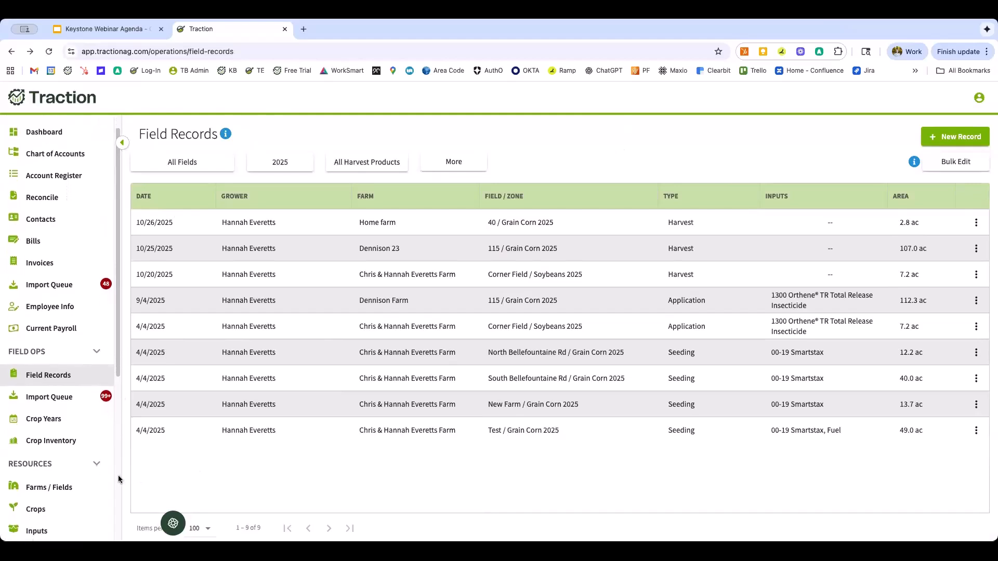
scroll(114, 467, down, 3)
scroll(114, 467, up, 2)
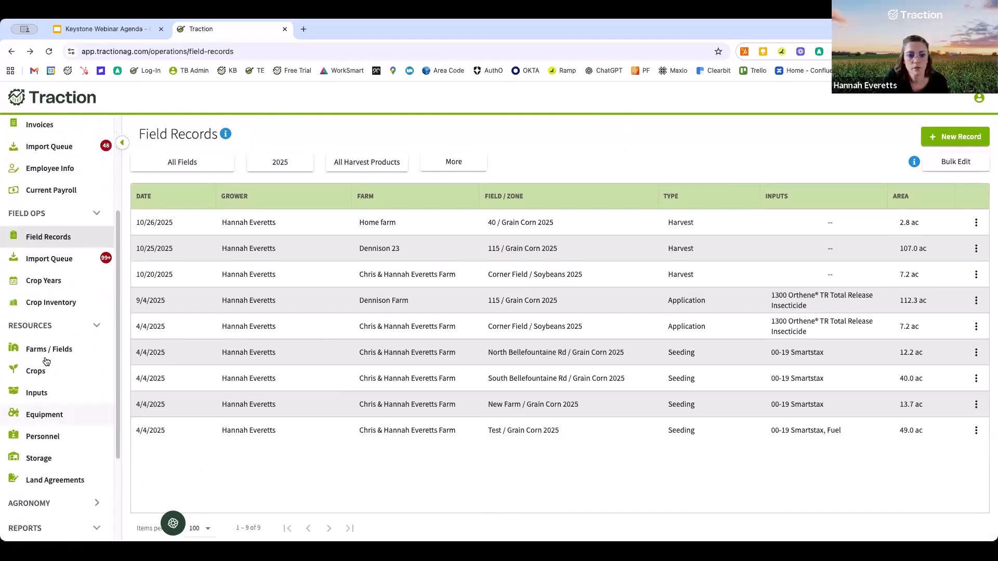
click(50, 351)
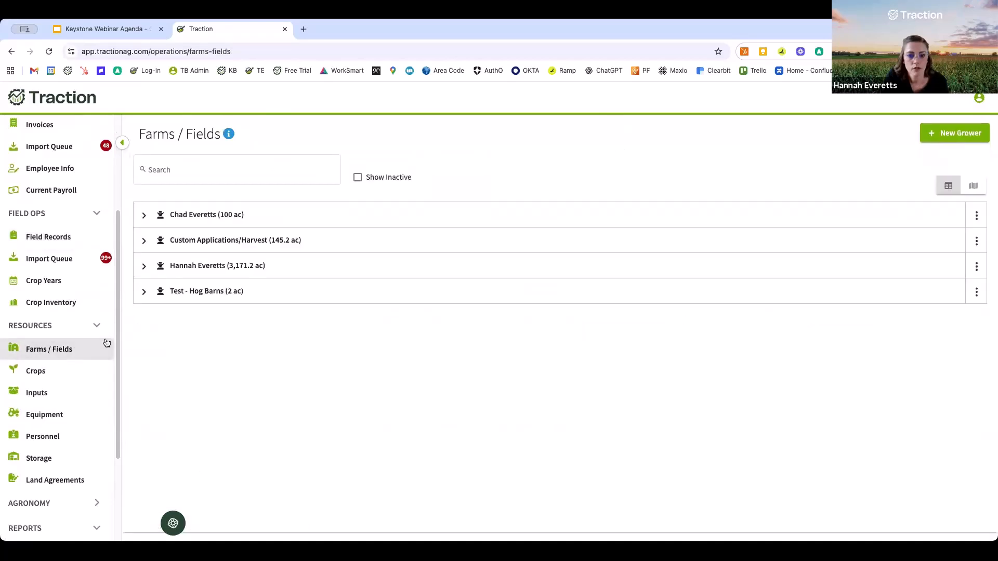
click(144, 266)
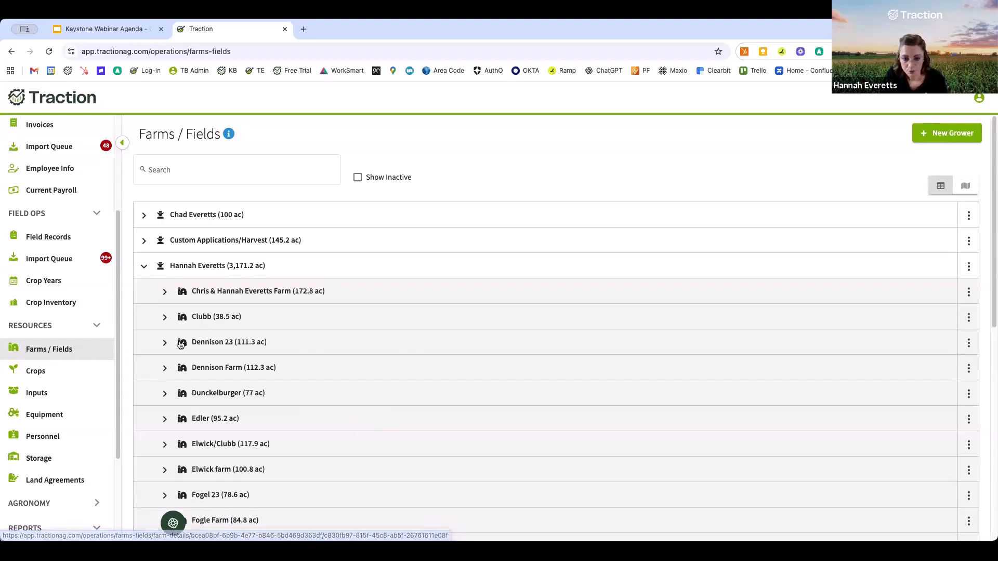
click(165, 292)
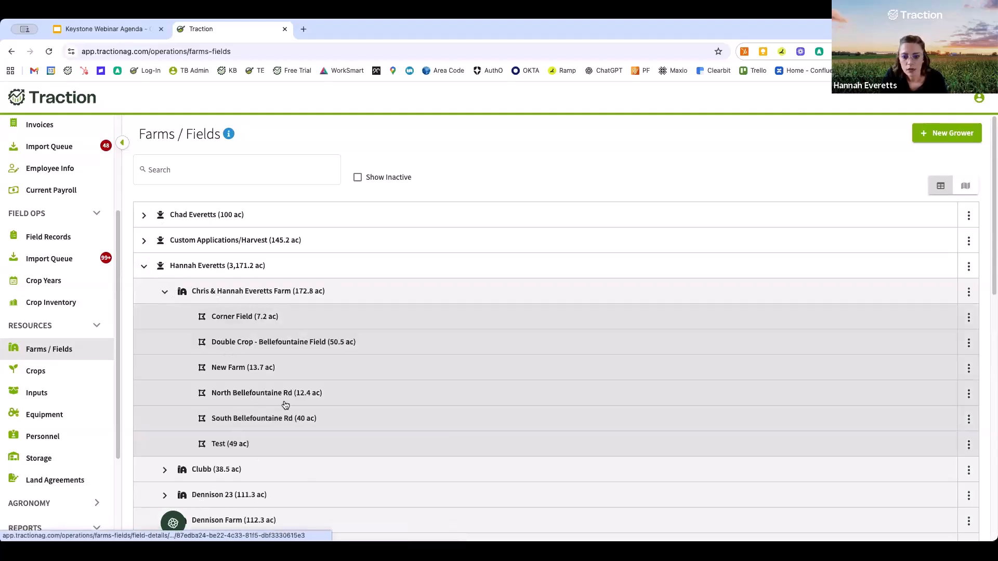
click(299, 443)
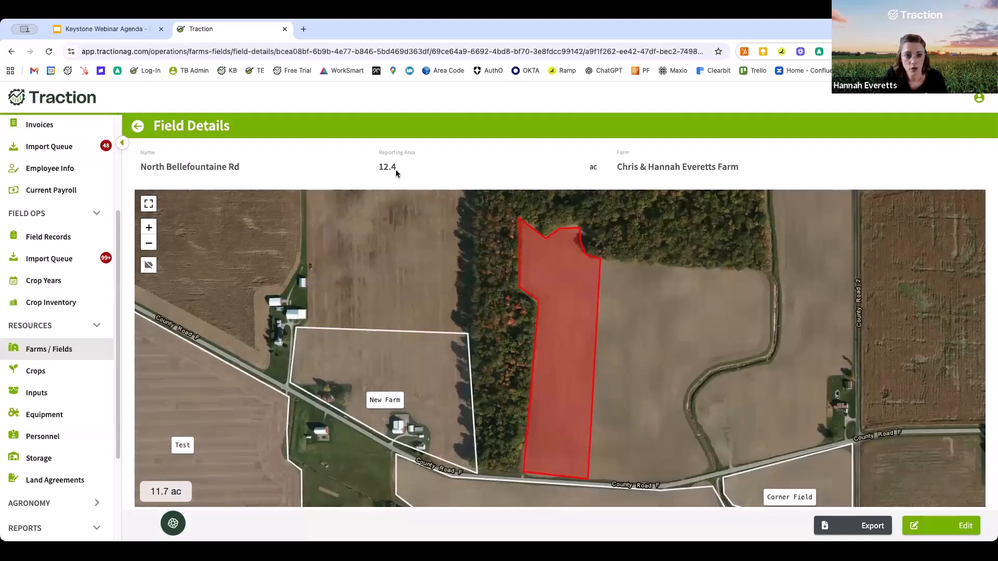
click(956, 525)
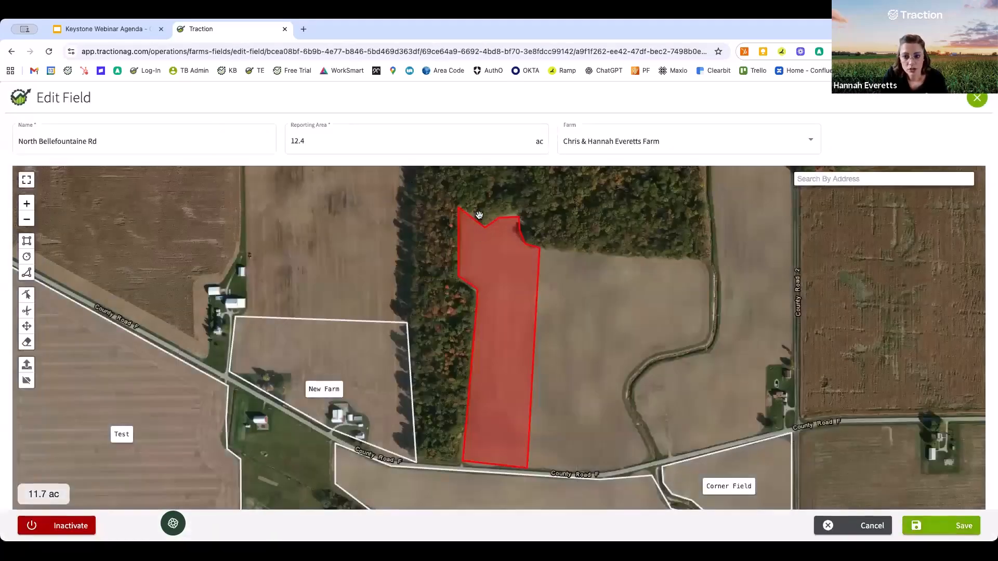
- Examine the reporting area of the North Bellefountaine Rd field against its mapped boundary and close the field without saving
click(306, 138)
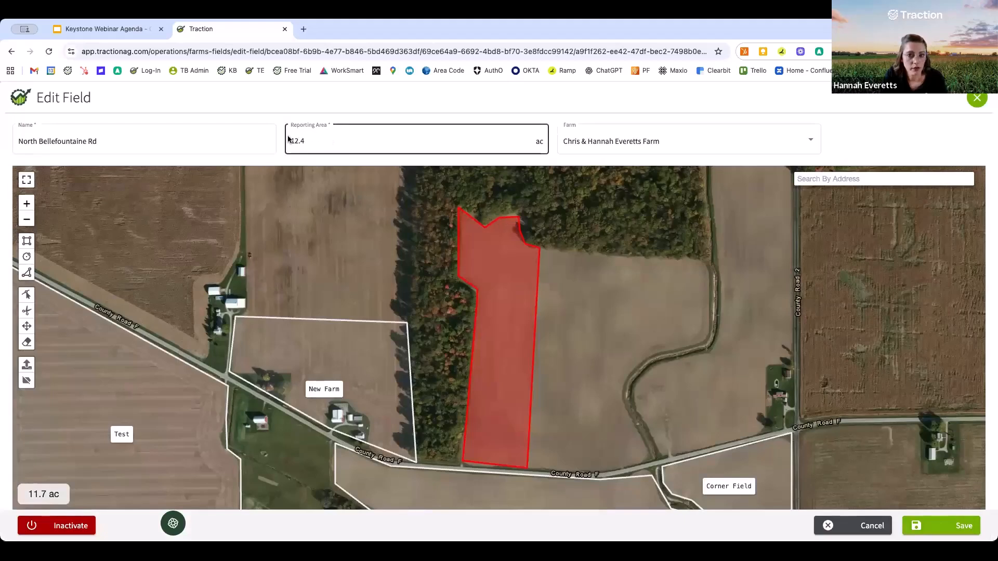
click(359, 185)
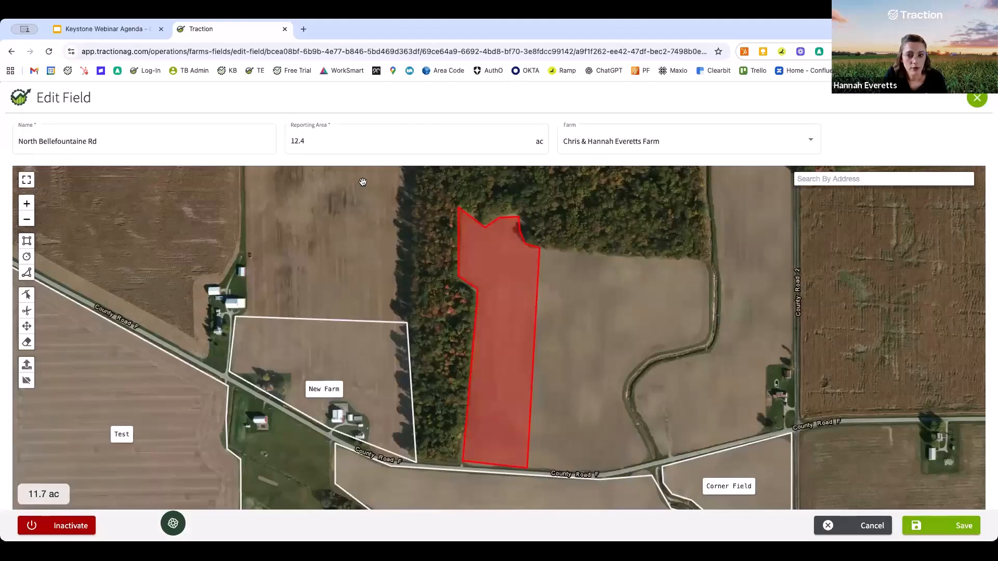
click(315, 142)
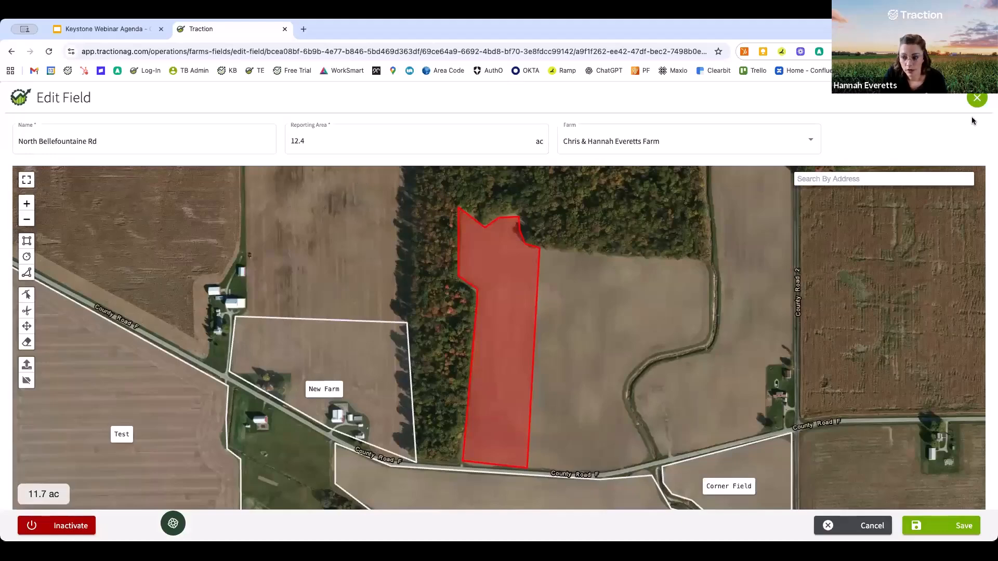
click(977, 101)
click(526, 339)
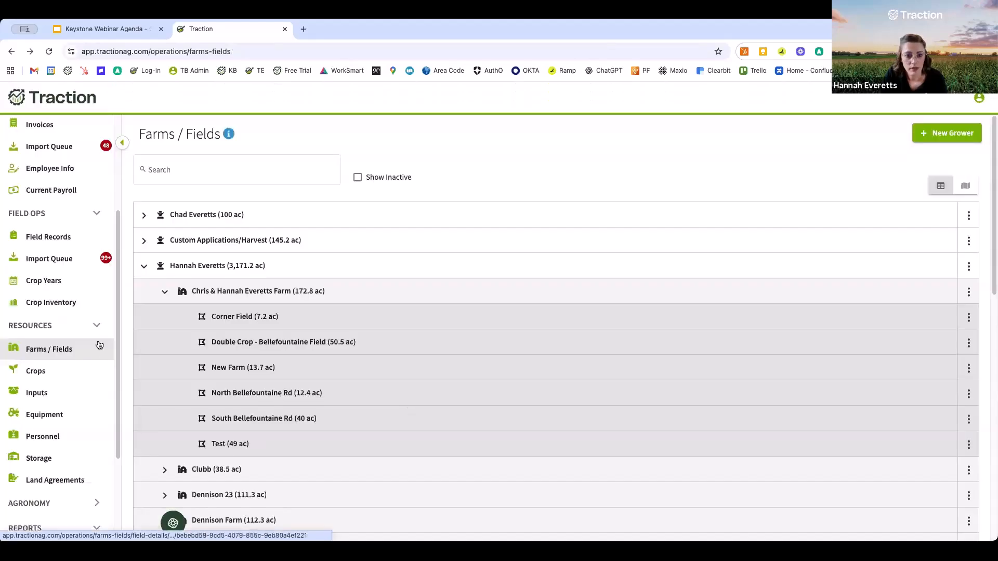
- Open the Field Records Import Queue and remove the Application record type filter
click(67, 260)
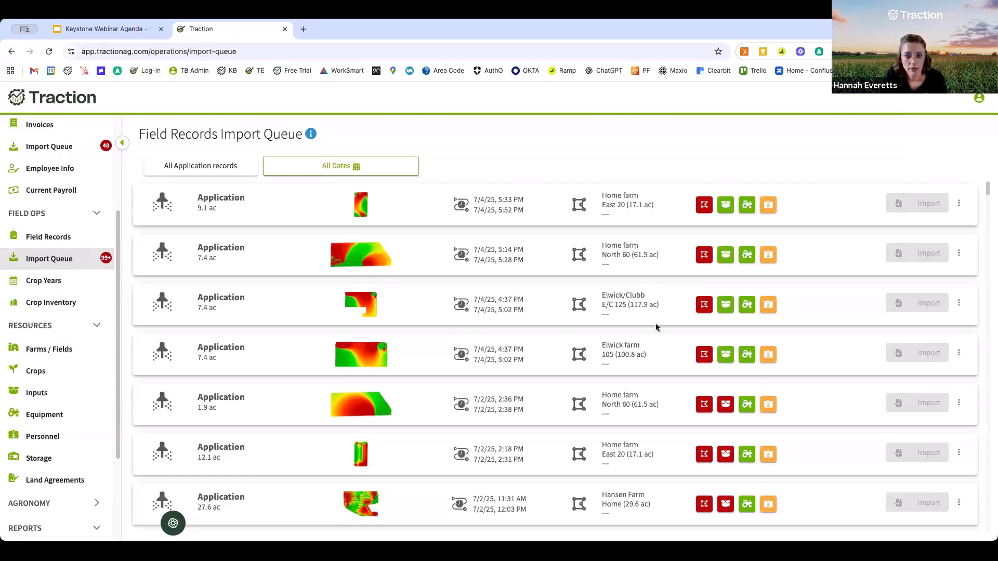
click(218, 172)
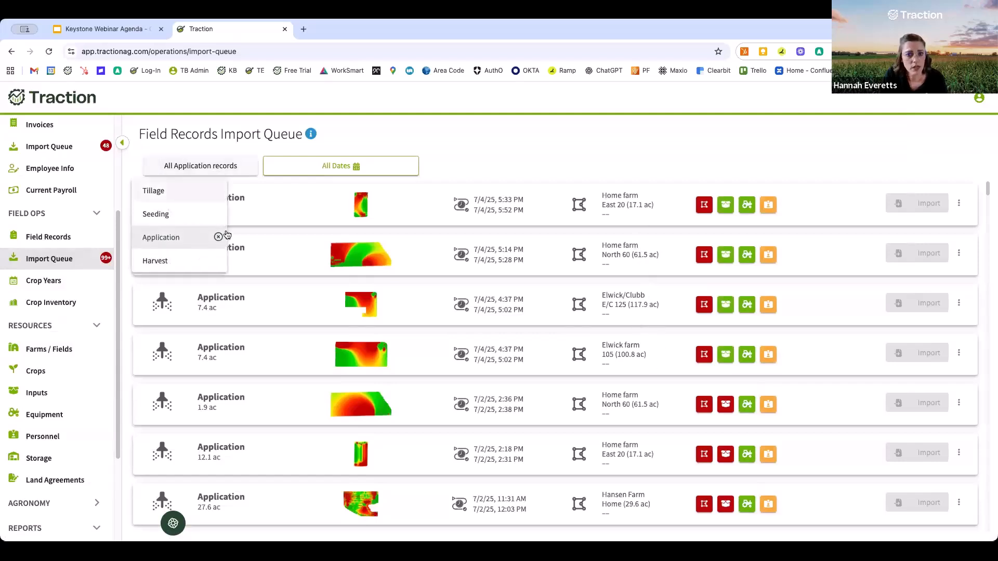
click(217, 238)
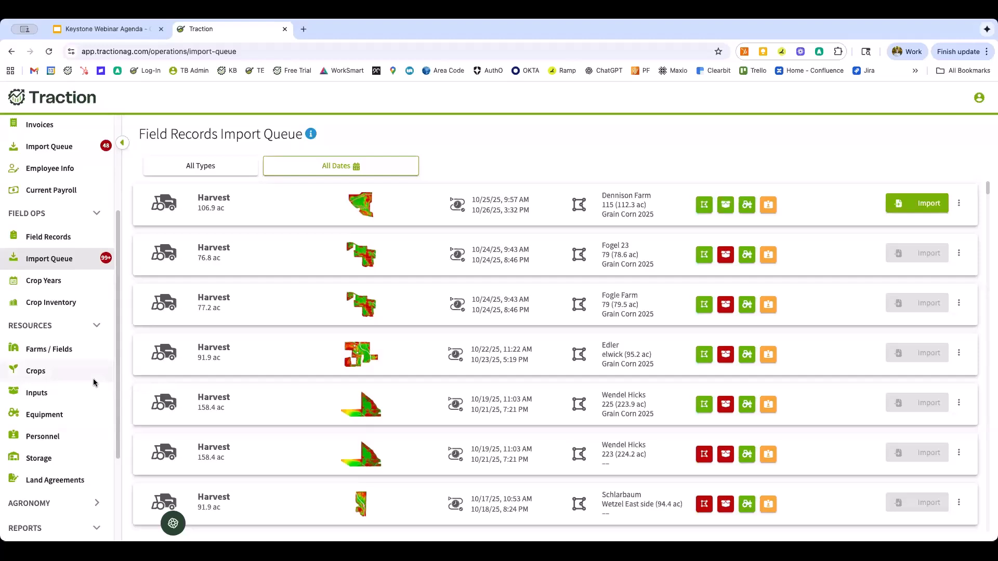
- Start a new field under the 172.8 ac farm of the 3,171.2 ac grower in Farms / Fields
click(68, 355)
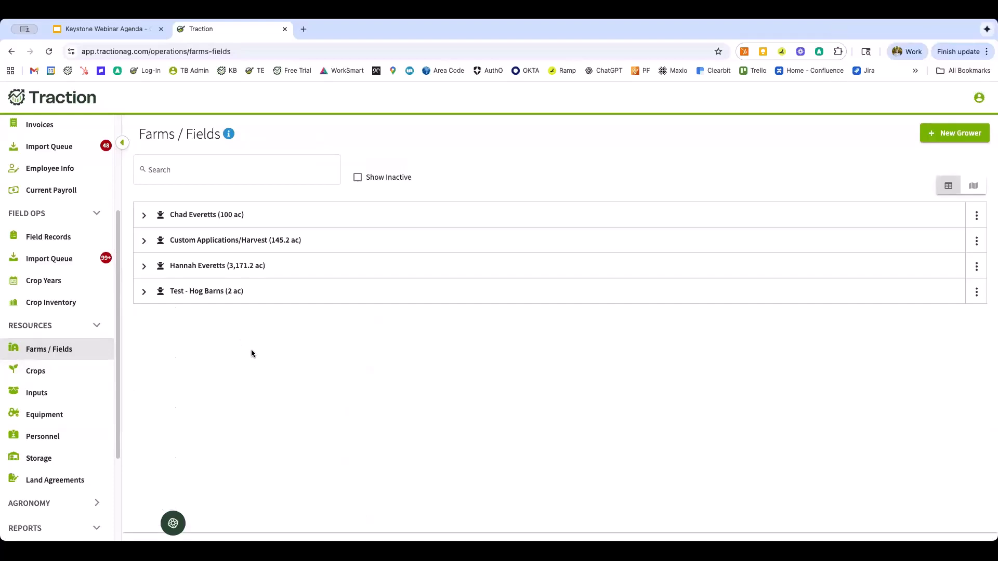
click(145, 267)
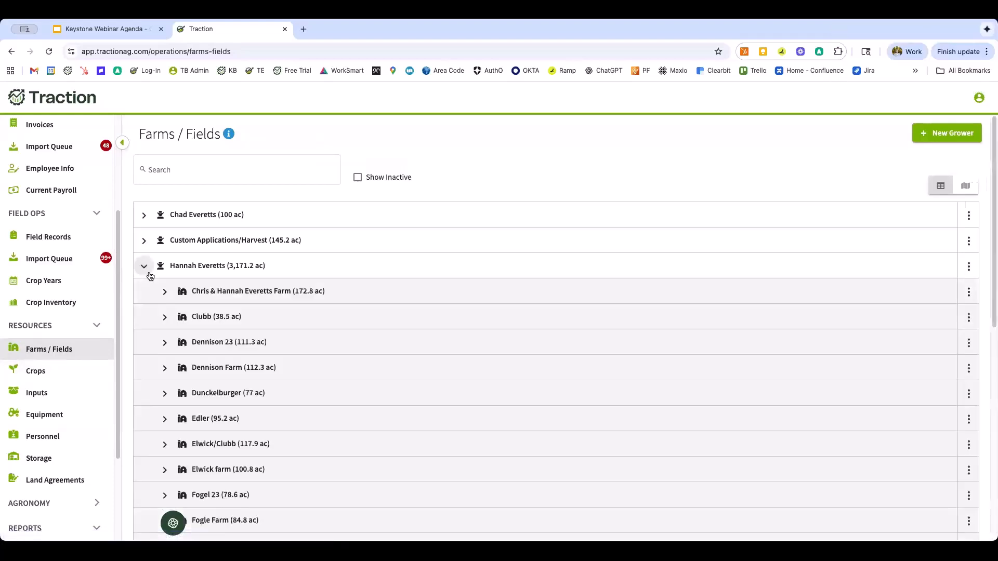
click(161, 292)
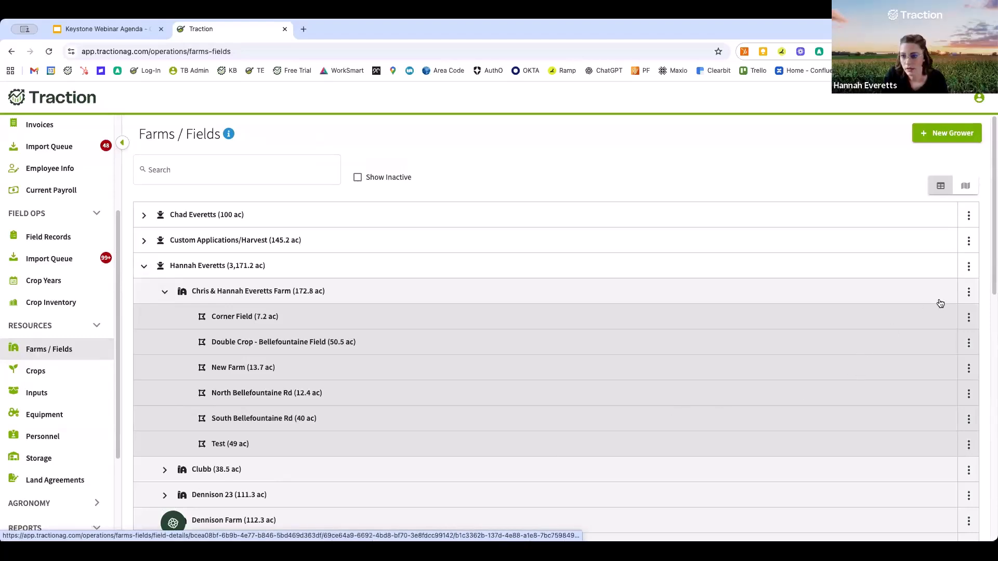
click(969, 293)
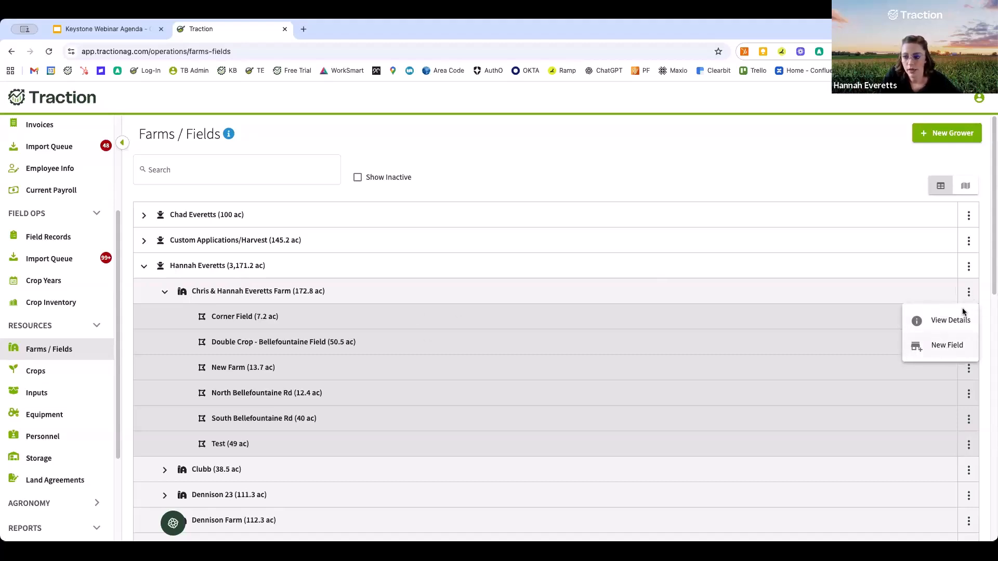
click(971, 268)
click(971, 267)
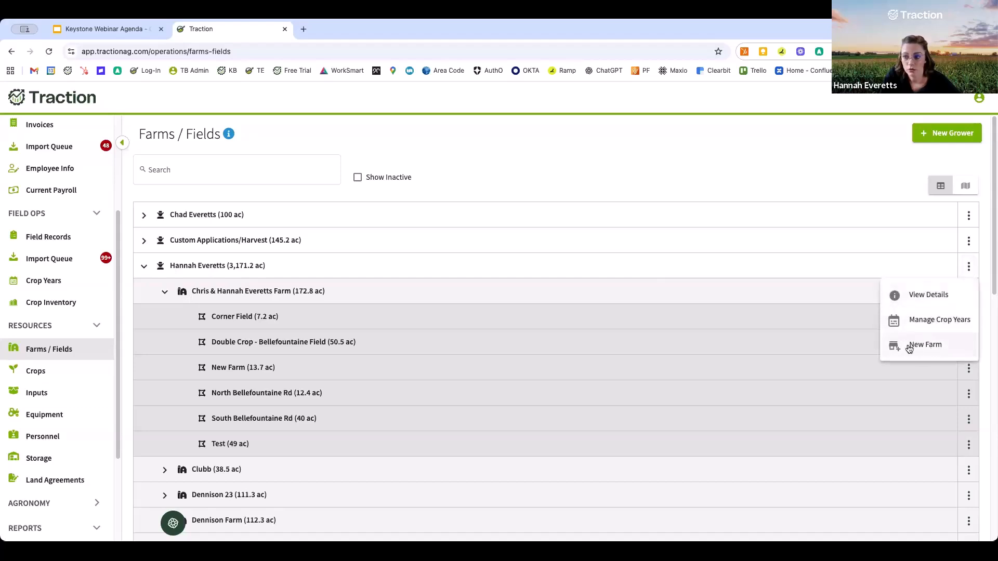
click(968, 294)
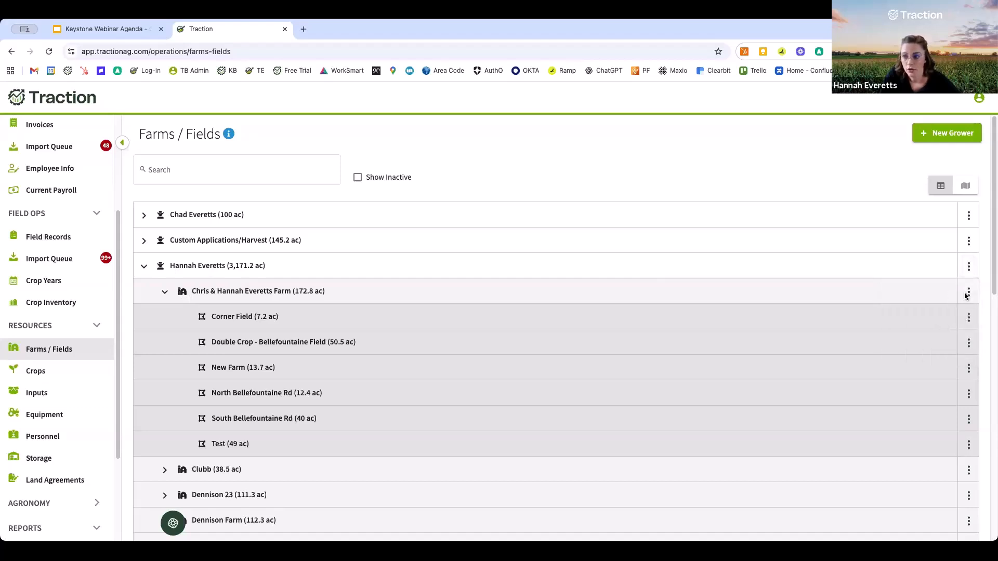
click(946, 346)
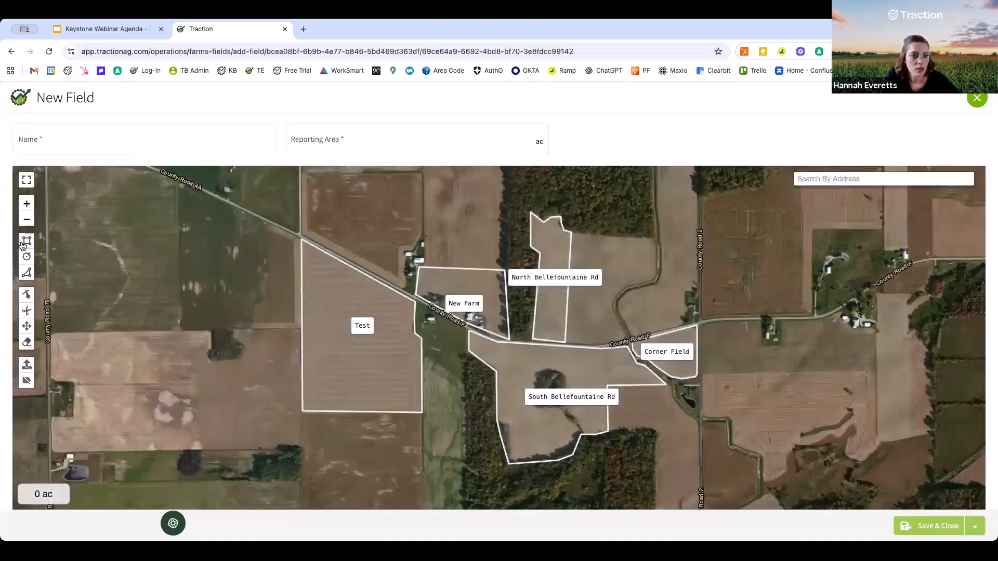
- Try to draw a rectangular boundary between the Test and South Bellefountaine Rd fields
click(27, 240)
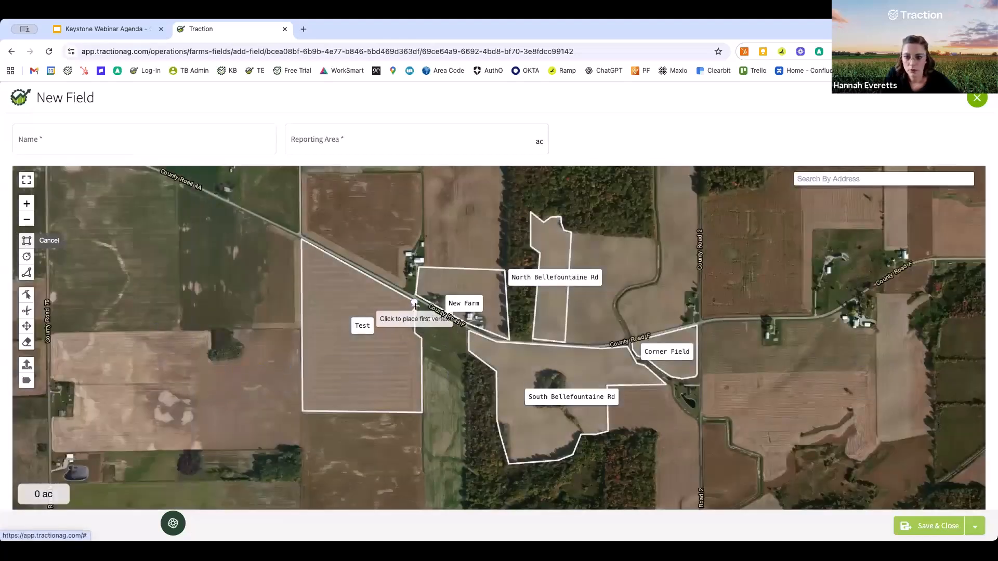
drag(378, 218, 392, 295)
drag(428, 380, 392, 292)
click(393, 291)
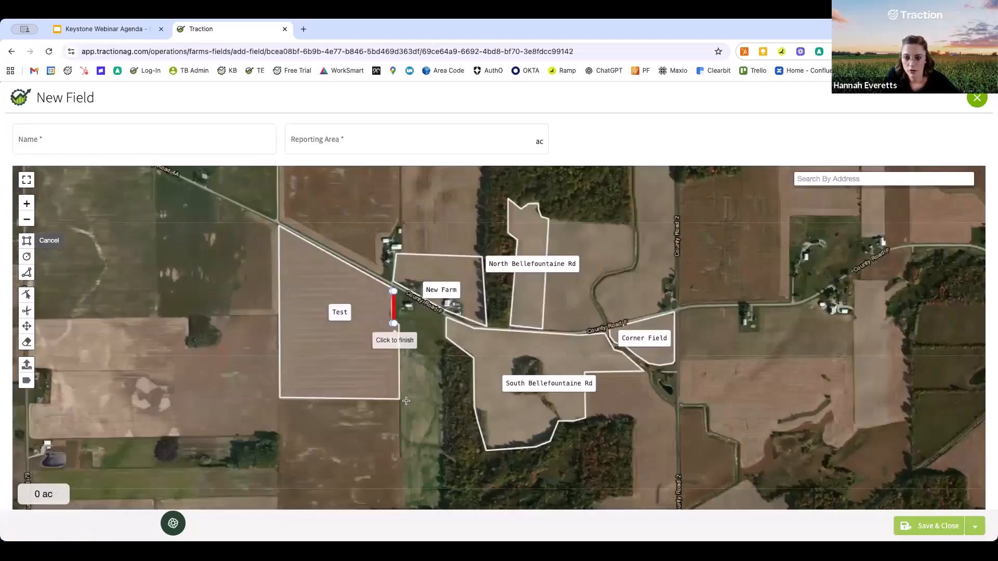
drag(441, 393, 436, 404)
click(435, 404)
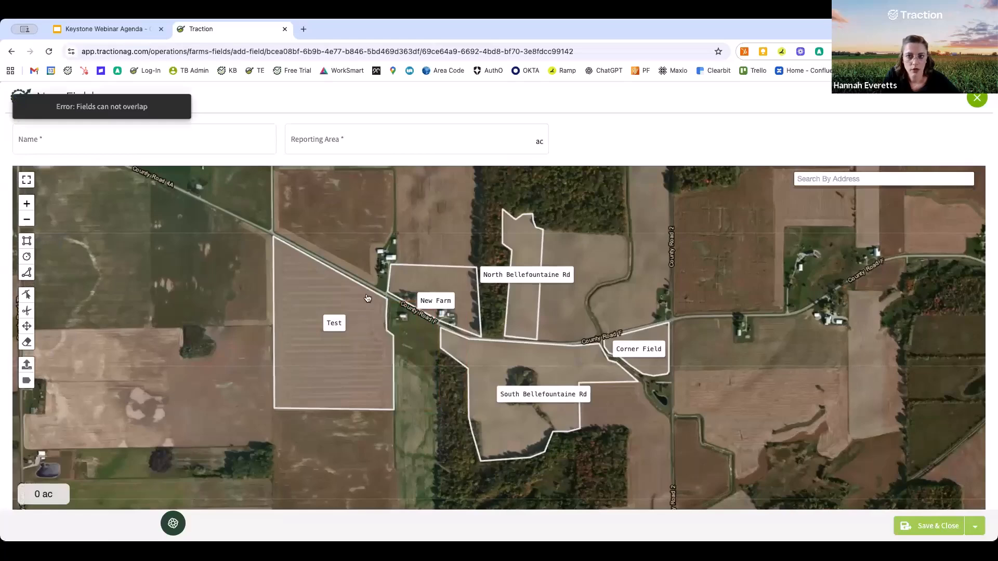
- Draw a rectangular boundary of about 52.2 ac directly west of the Test field, across County Road 4A
click(27, 240)
mouse_move(151, 231)
mouse_down()
mouse_move(173, 300)
mouse_move(176, 276)
mouse_up()
click(168, 232)
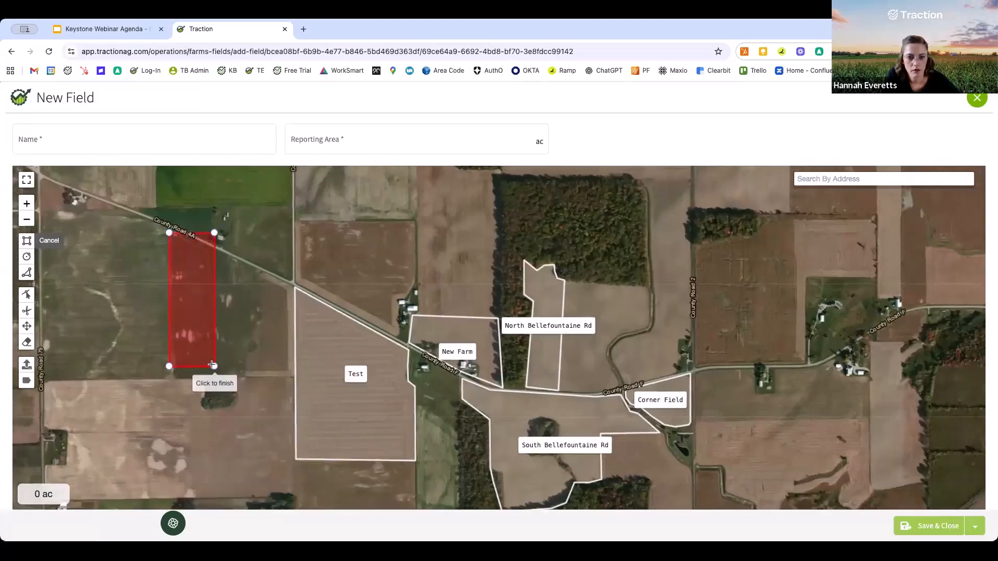
click(295, 375)
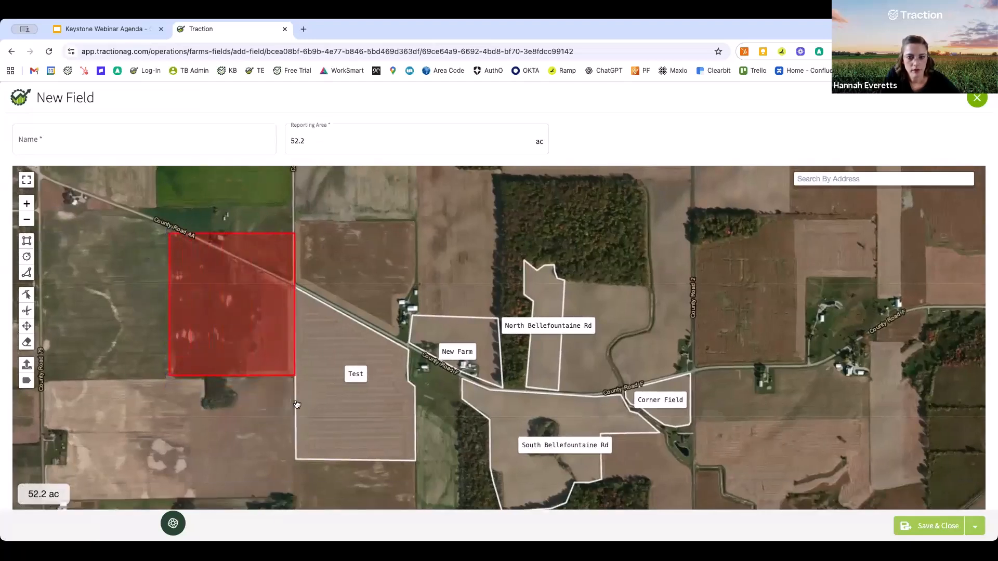
- Name the field New Field 1, set its reporting area to 51.9 ac, and save and close it
click(345, 140)
click(117, 143)
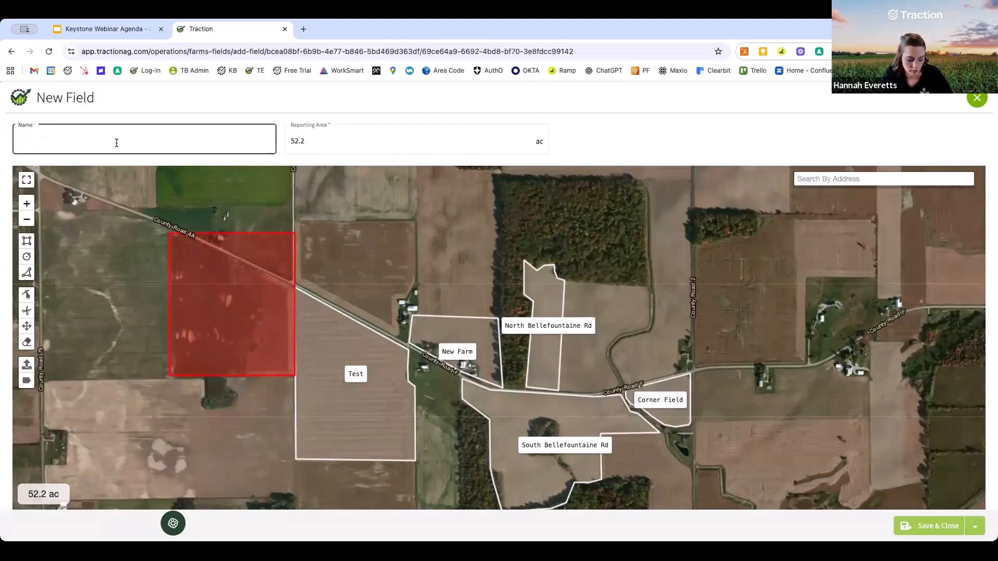
text(New Field 1)
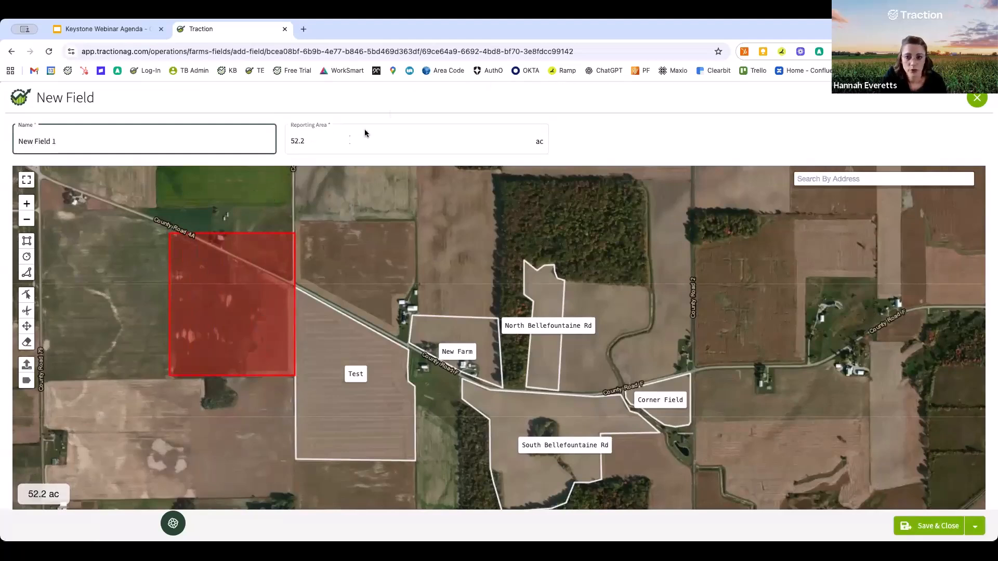
click(318, 141)
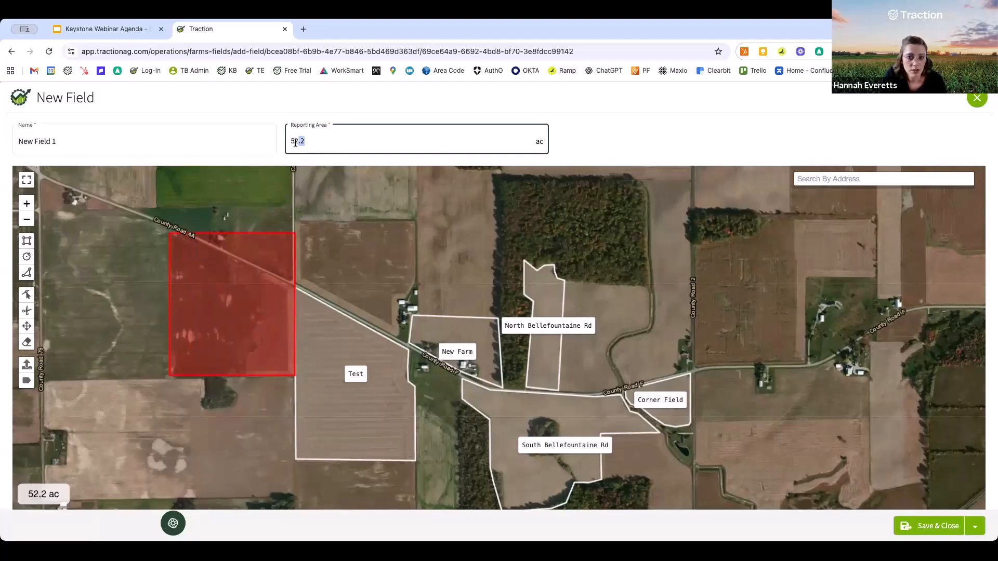
text(51.9)
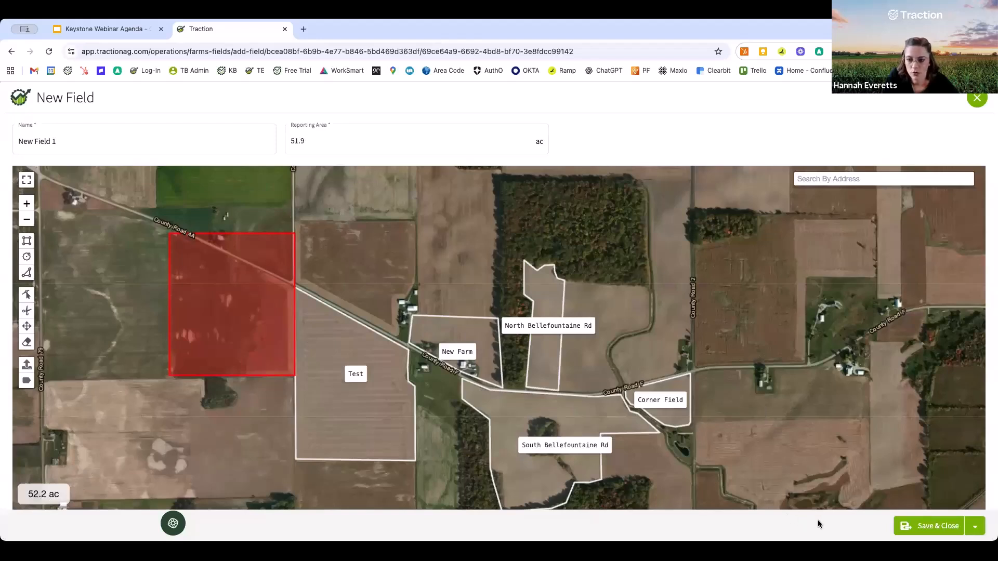
click(918, 526)
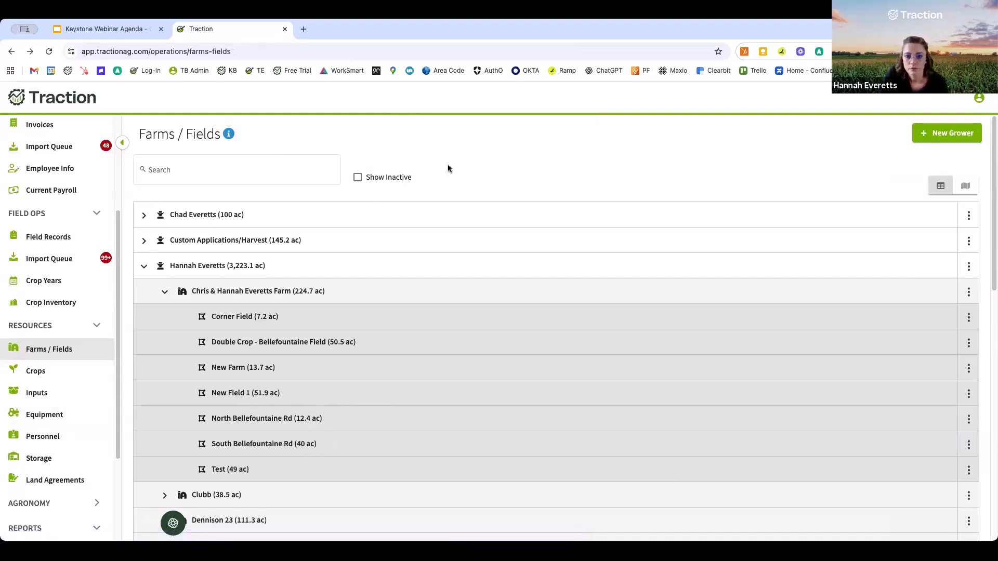
- Collapse the expanded farm and open the Harvested Crop Inventory Summary from the inventory group of the accounting reports
click(165, 292)
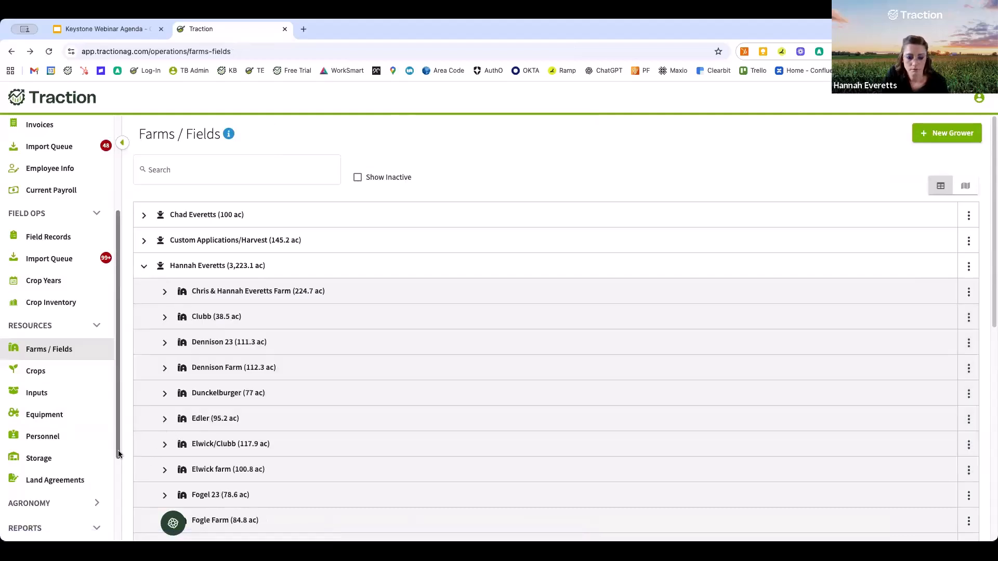
scroll(119, 455, down, 1)
drag(117, 454, 117, 394)
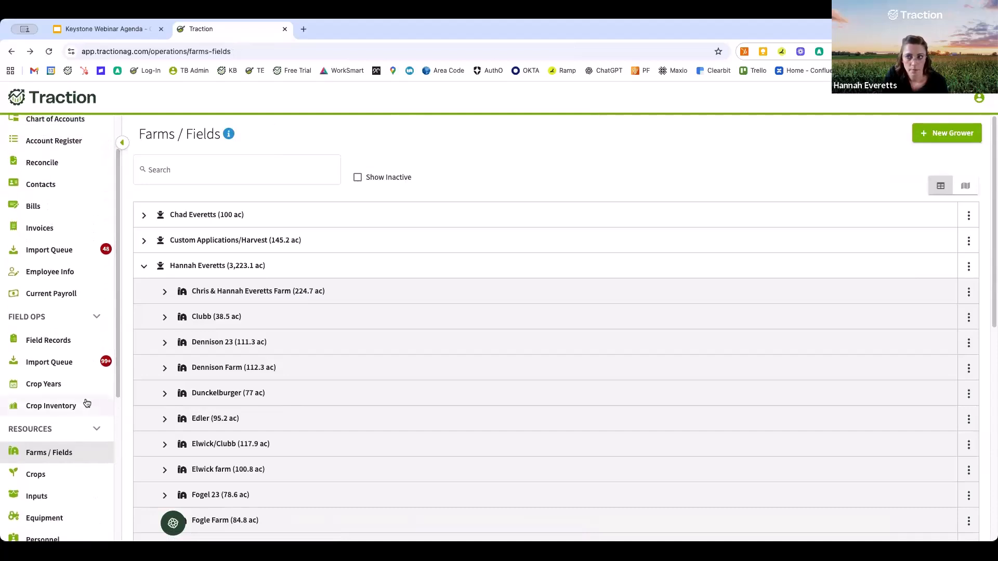
scroll(91, 411, down, 3)
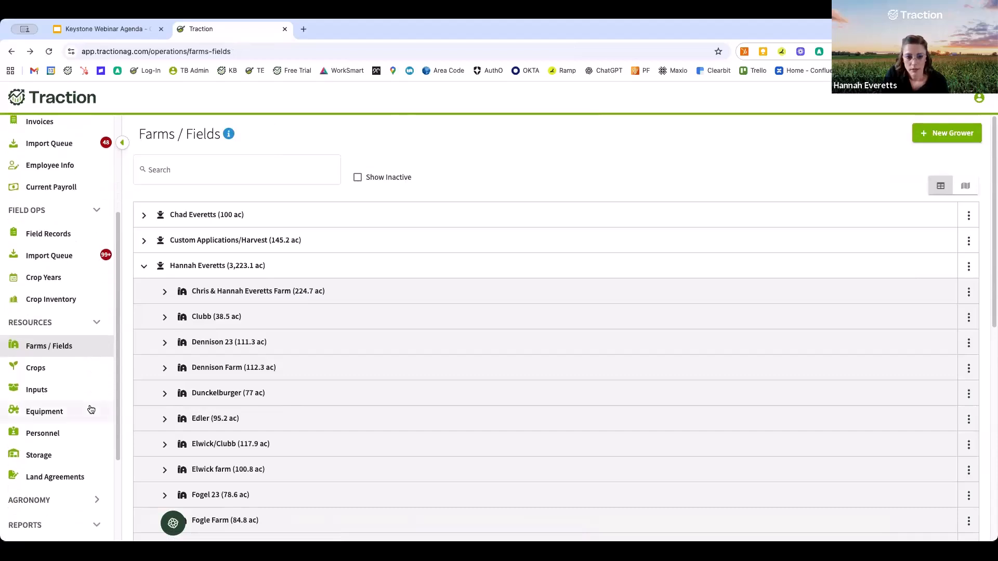
scroll(90, 409, down, 1)
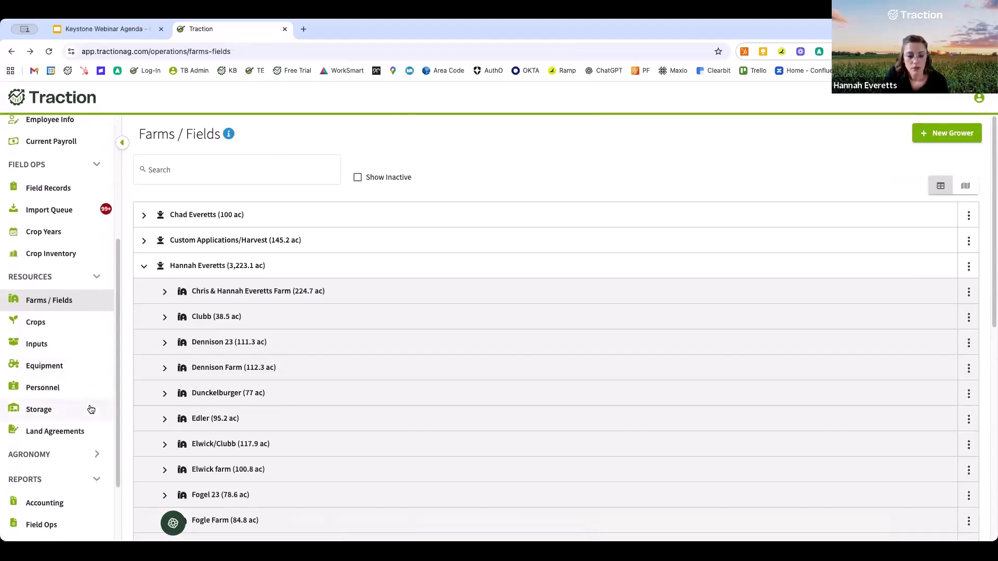
scroll(91, 410, down, 2)
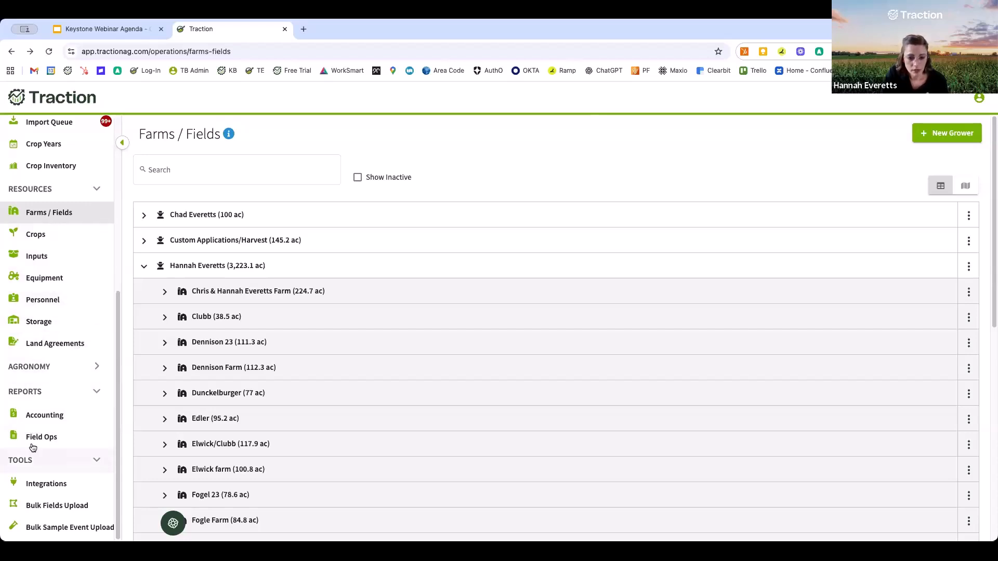
click(51, 420)
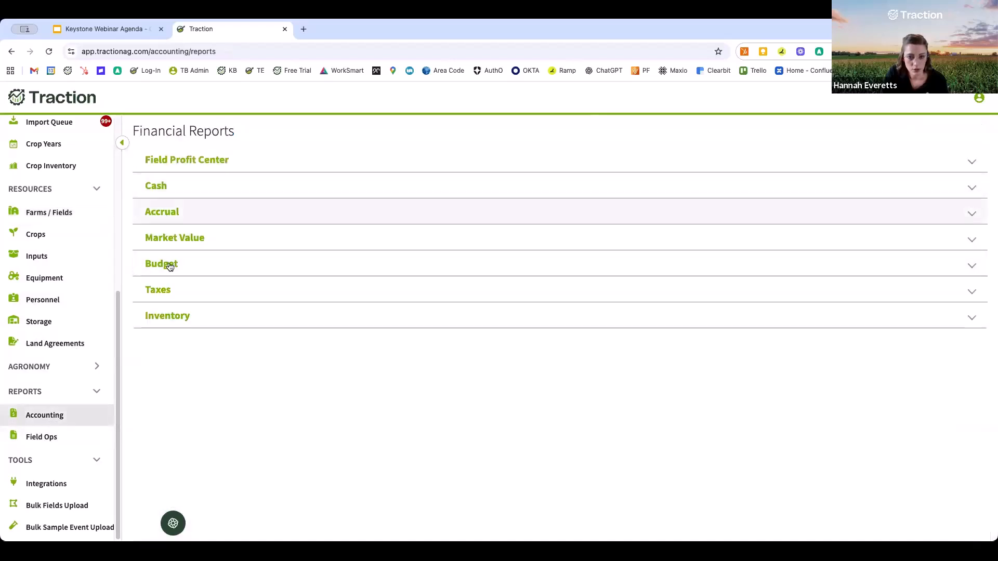
click(169, 319)
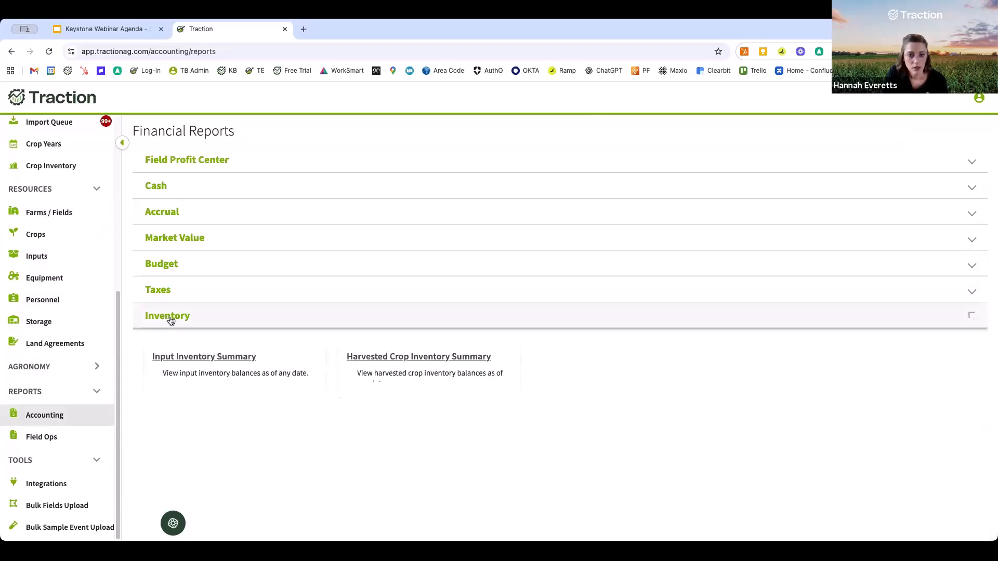
click(409, 380)
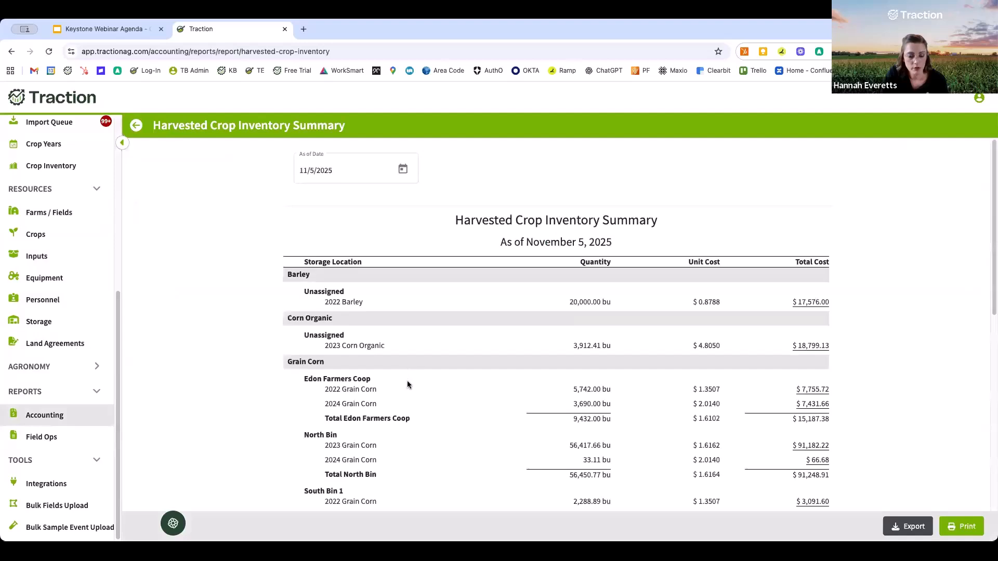
- Examine the harvested crop quantities, unit costs and total costs by storage location, particularly for Grain Corn
scroll(407, 380, down, 1)
scroll(407, 381, down, 3)
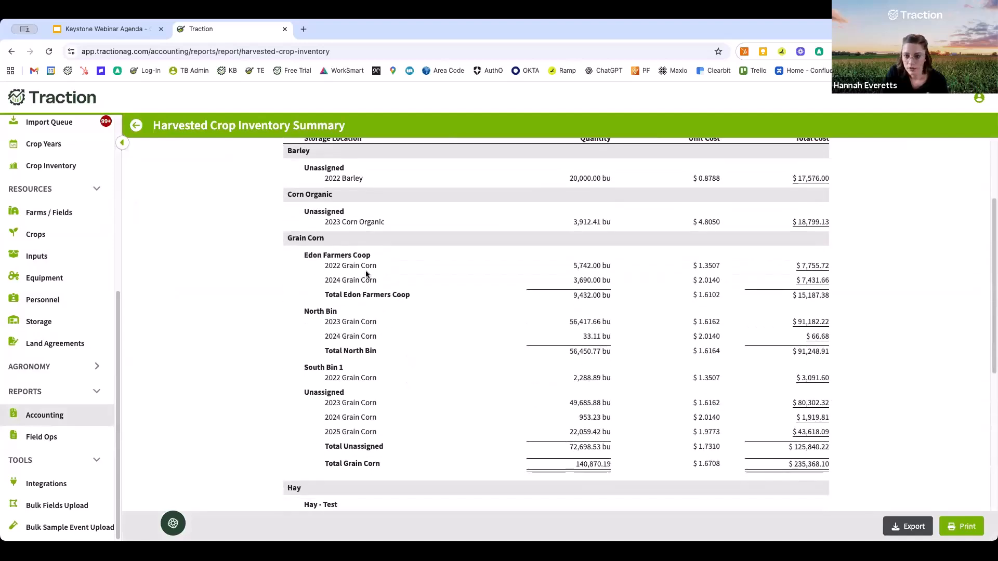
scroll(376, 355, up, 2)
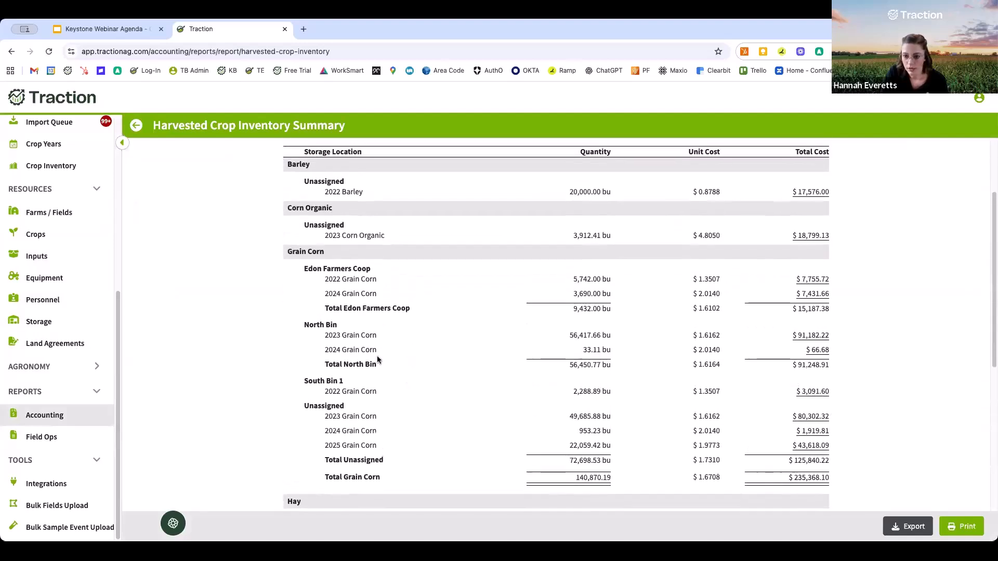
scroll(373, 357, up, 3)
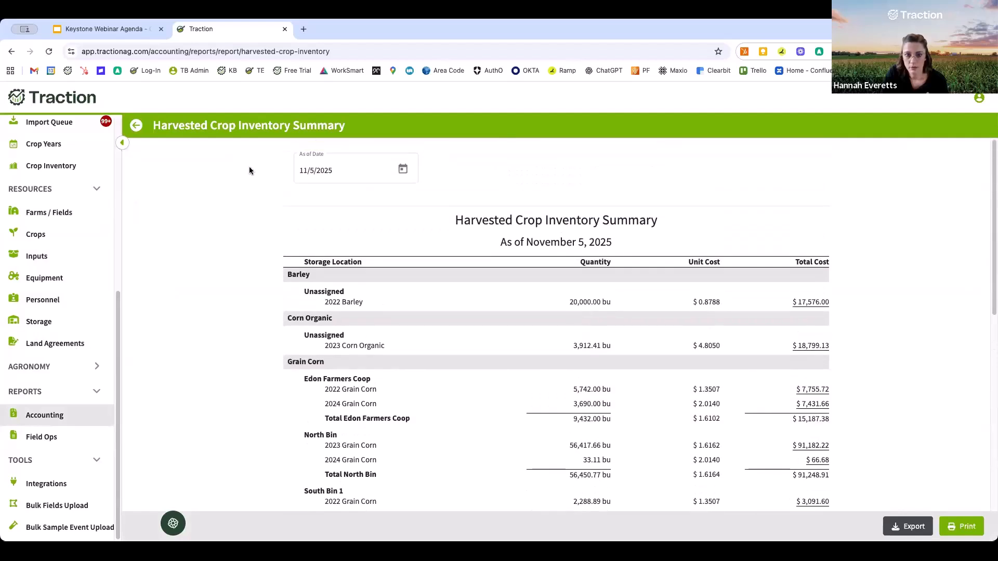
- Open the IRS Schedule F report from the tax reports and review the farm income and expense sections
click(136, 127)
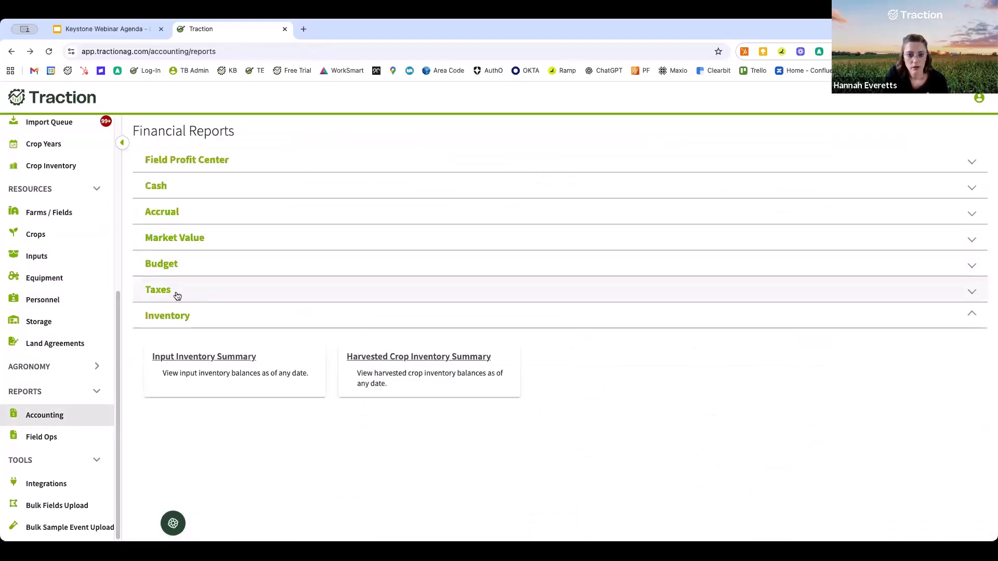
click(190, 295)
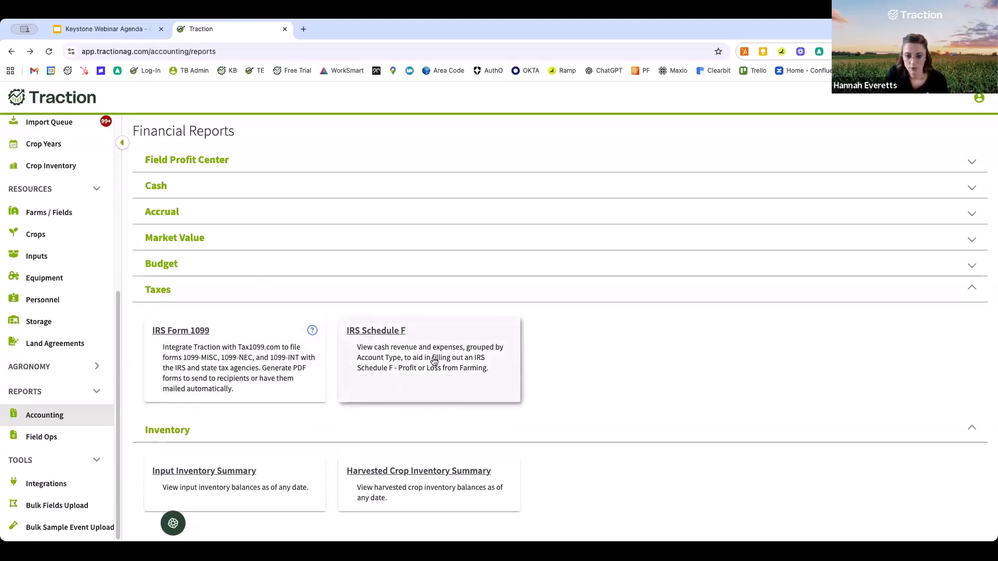
click(446, 390)
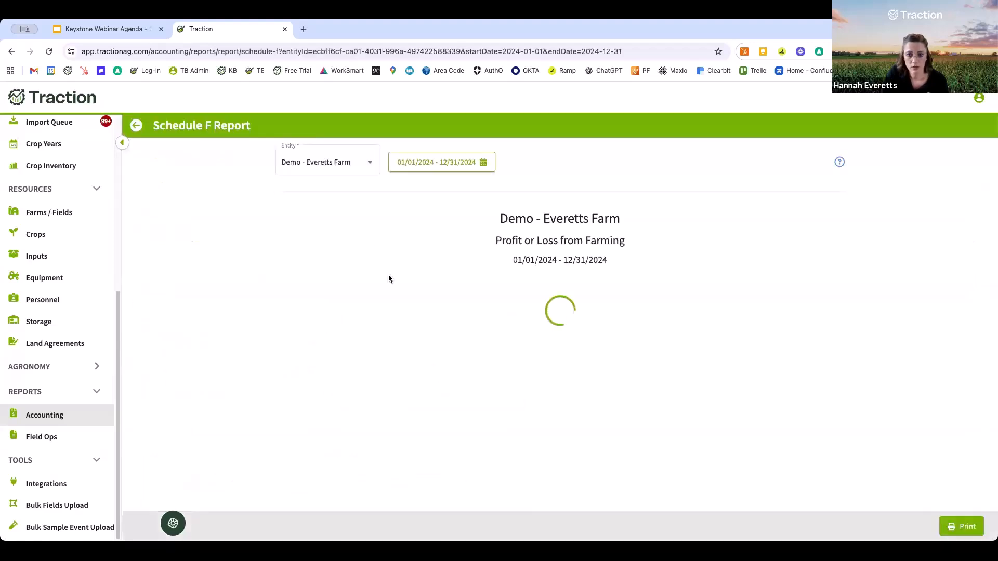
scroll(506, 387, down, 2)
scroll(564, 268, up, 2)
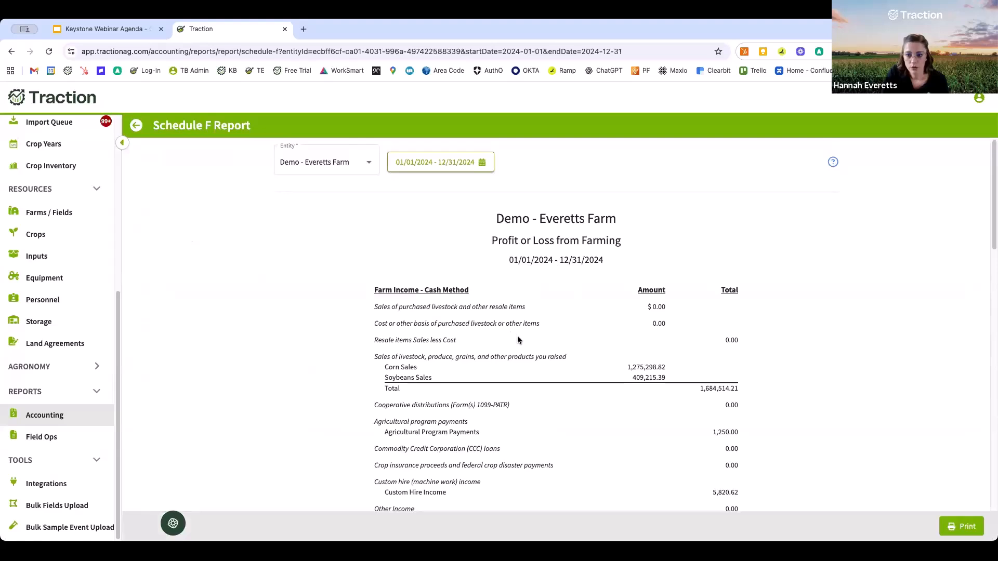
scroll(517, 340, down, 3)
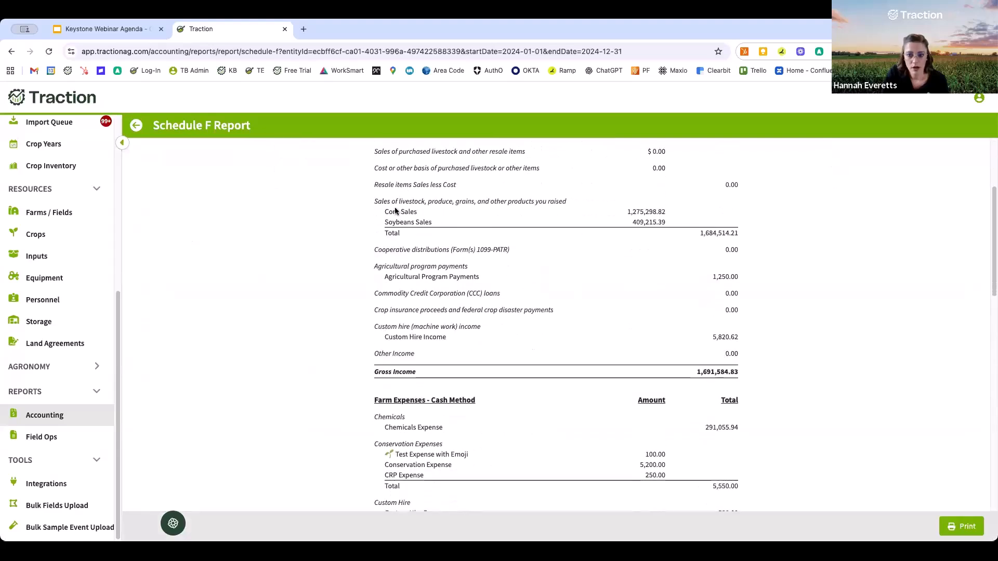
- Open the Budgeted Cash Flow report from the budget reports and review its monthly revenue categories
click(137, 126)
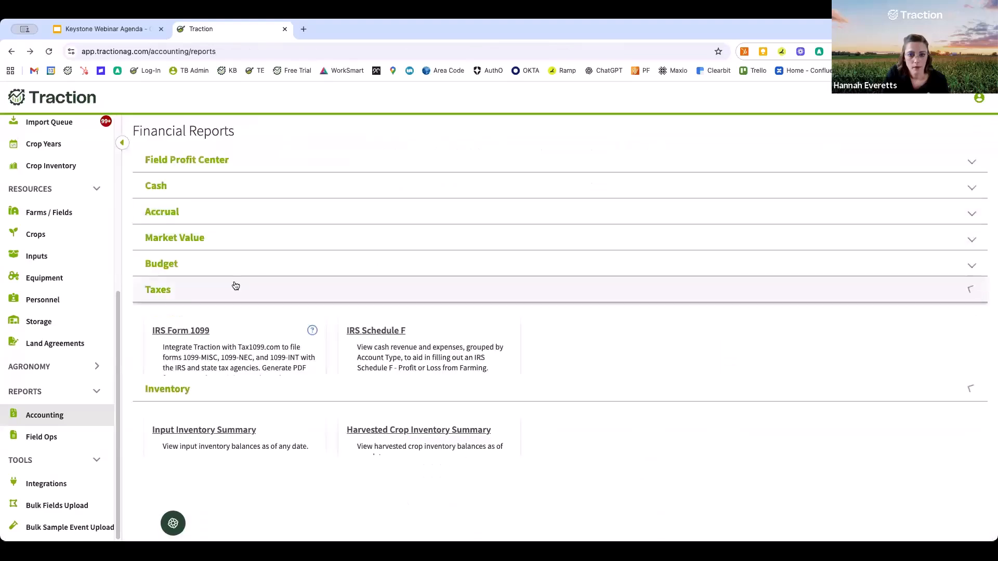
click(197, 266)
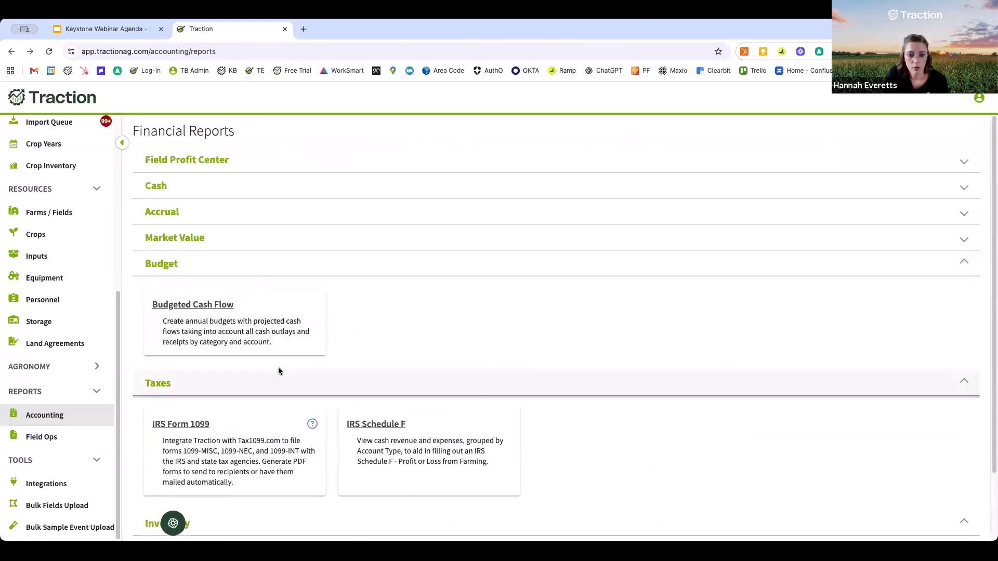
click(255, 332)
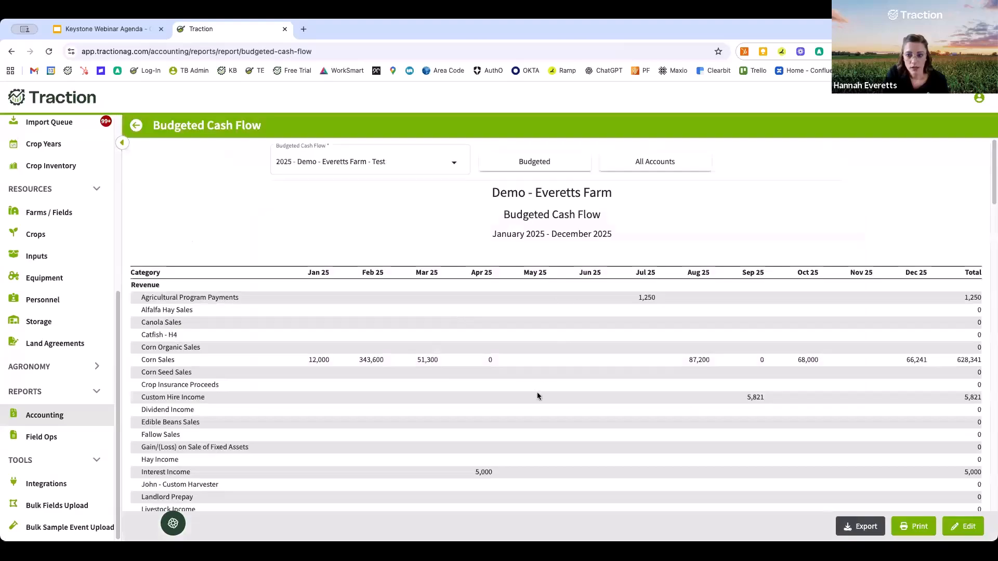
scroll(523, 384, down, 3)
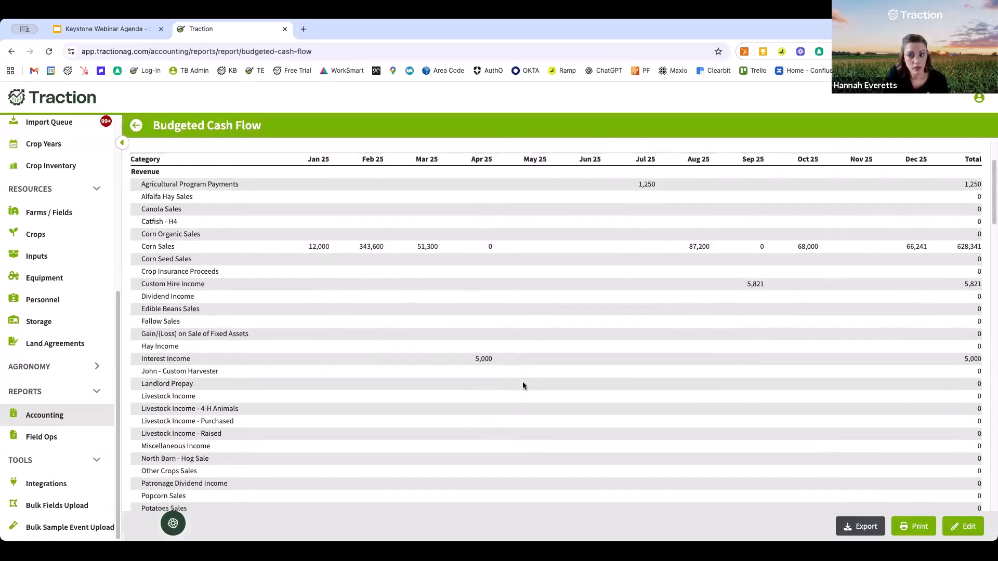
scroll(523, 384, up, 5)
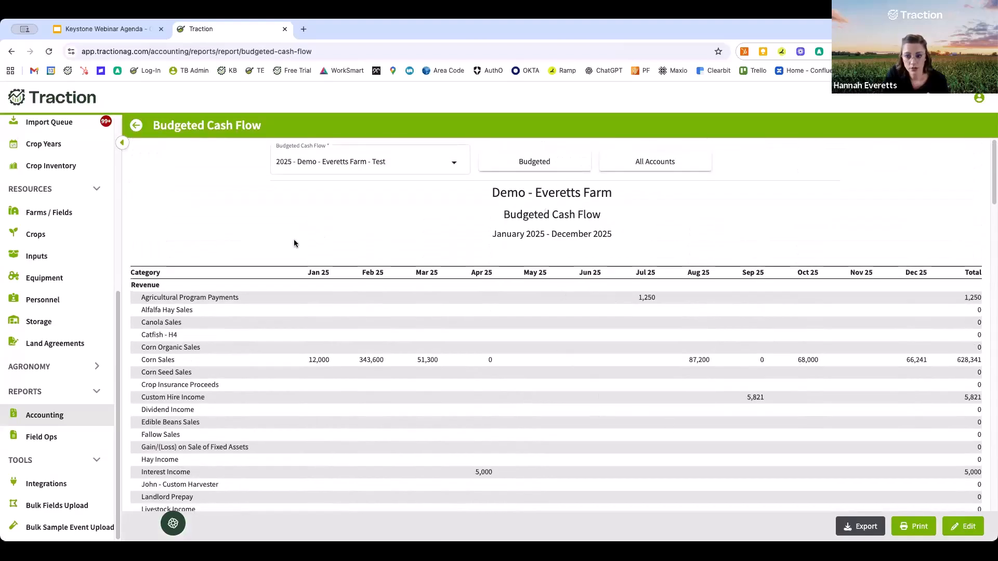
- Expand the market value and accrual report groups and open the Accounts Payable Report
click(137, 128)
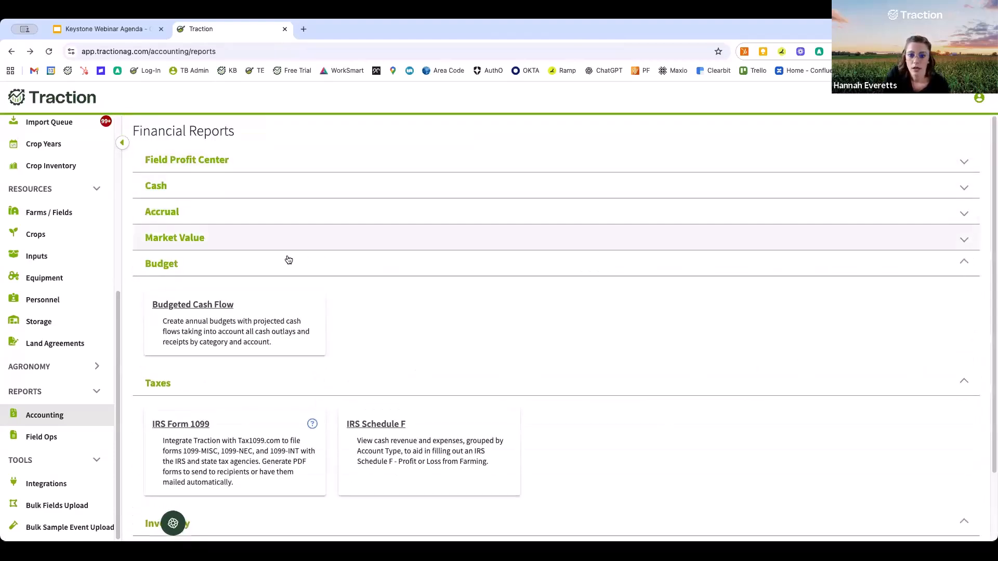
click(193, 240)
click(182, 214)
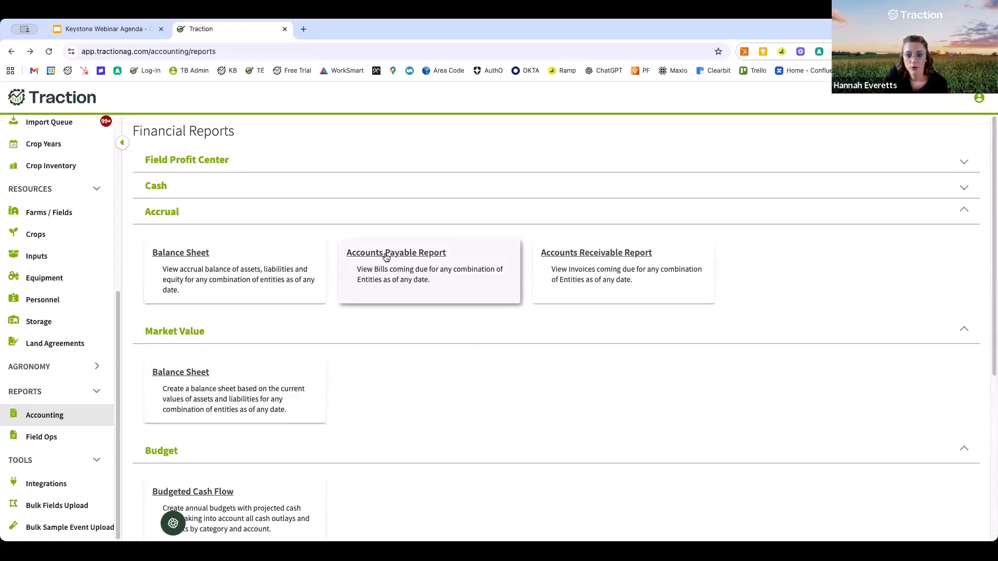
click(433, 297)
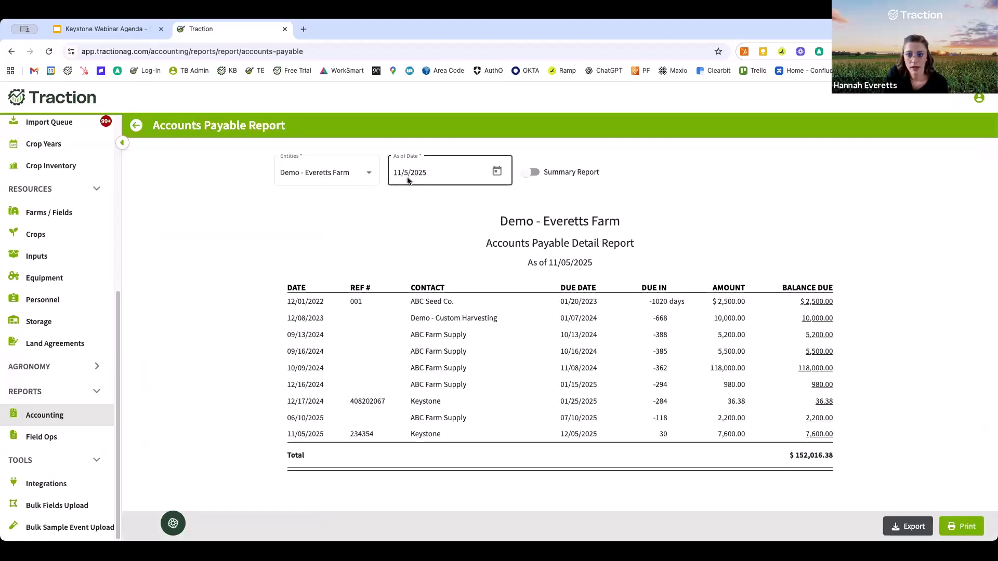
- Return to the financial reports and open the cash-method Income Statement
click(137, 127)
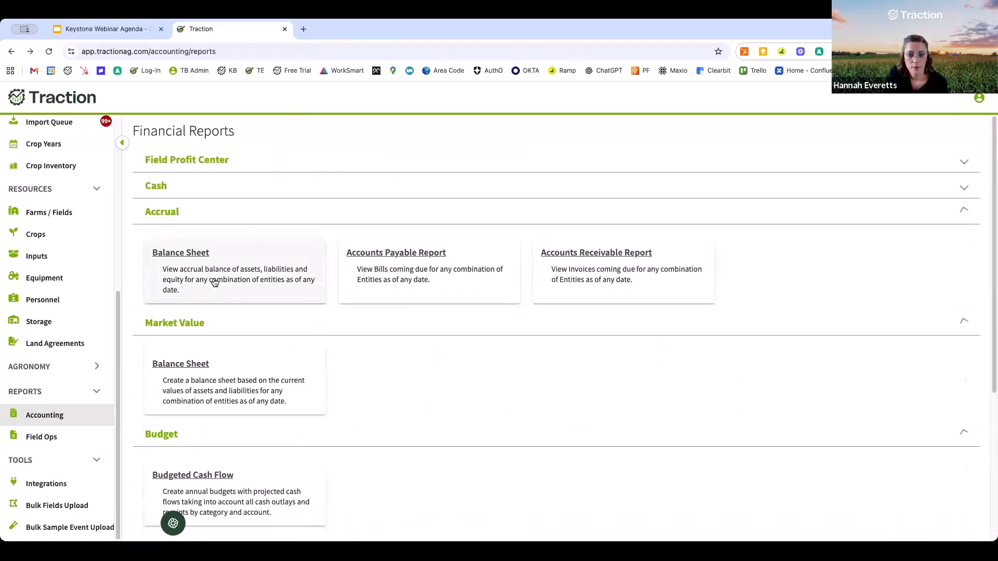
click(181, 192)
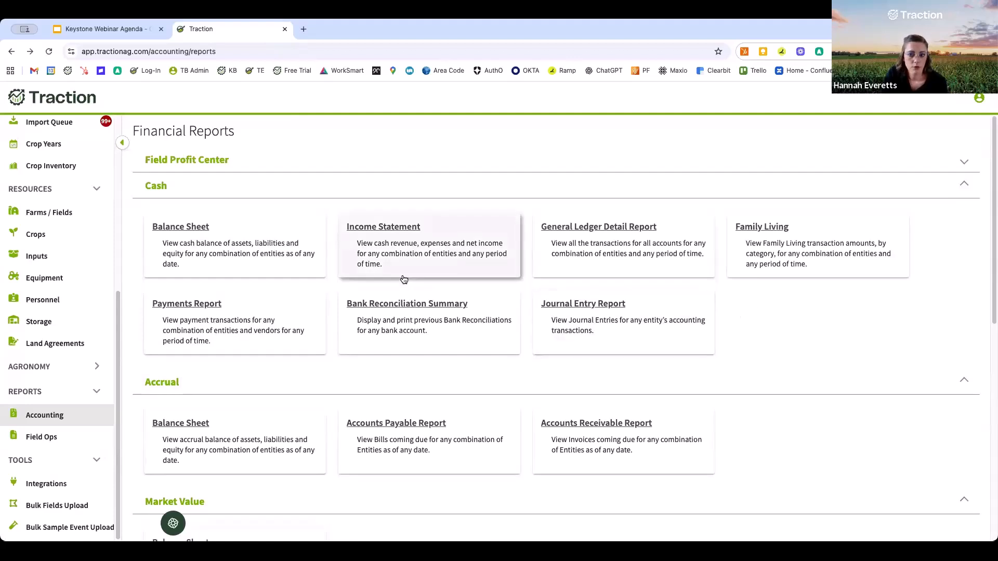
click(393, 253)
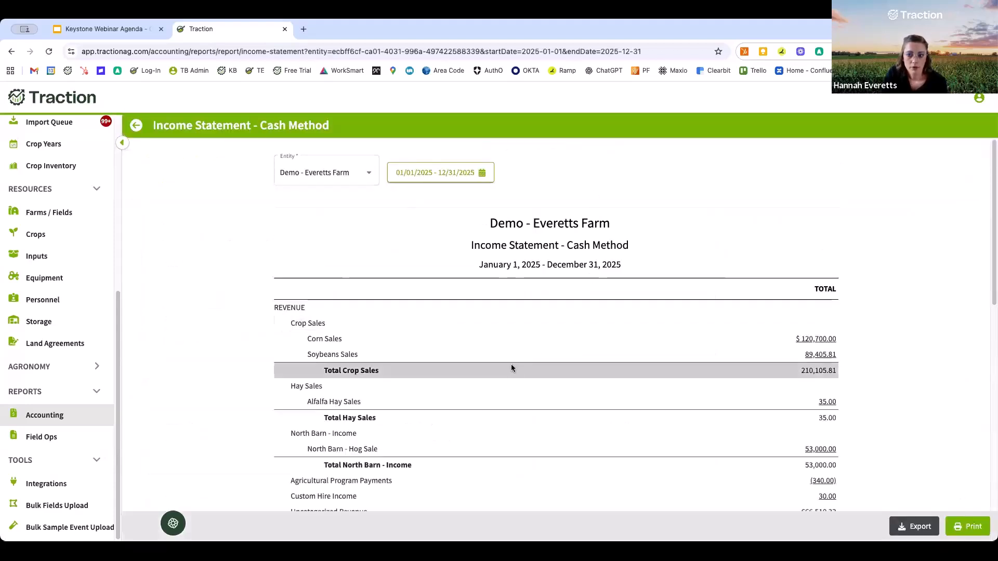
- Add the Custom Harvesting and Trucking entities to the Income Statement alongside the farm entity, and update the report
click(307, 169)
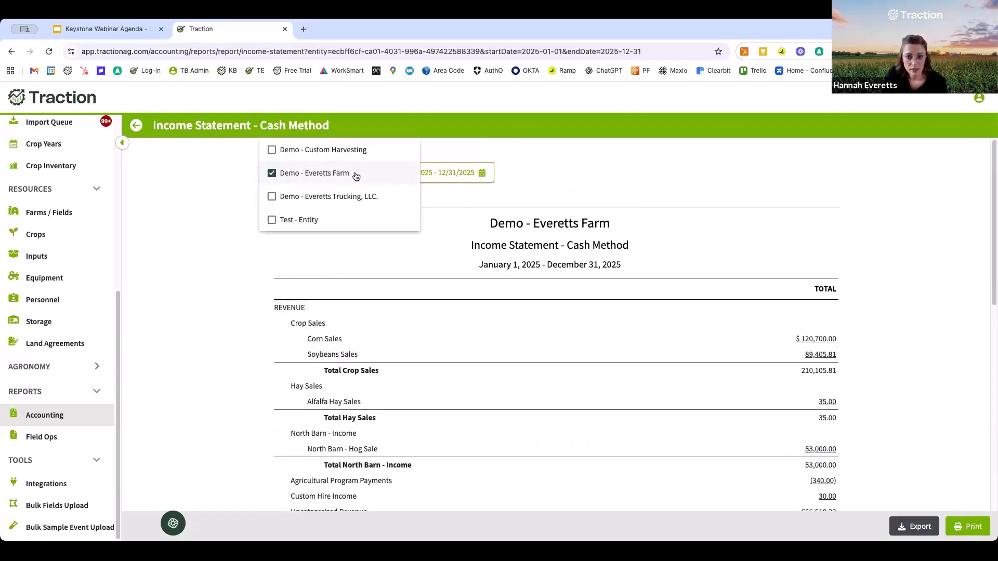
click(272, 197)
click(272, 150)
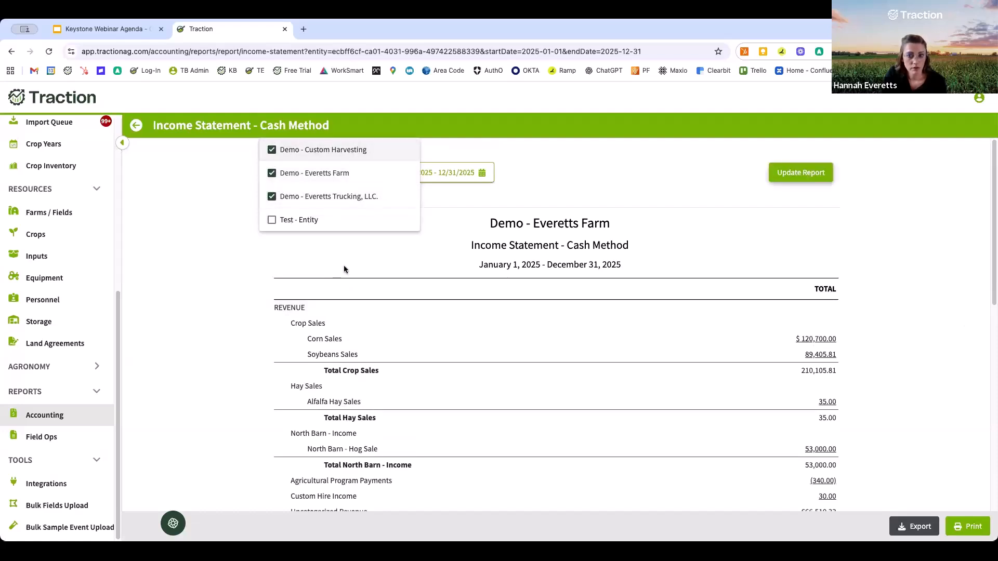
click(403, 210)
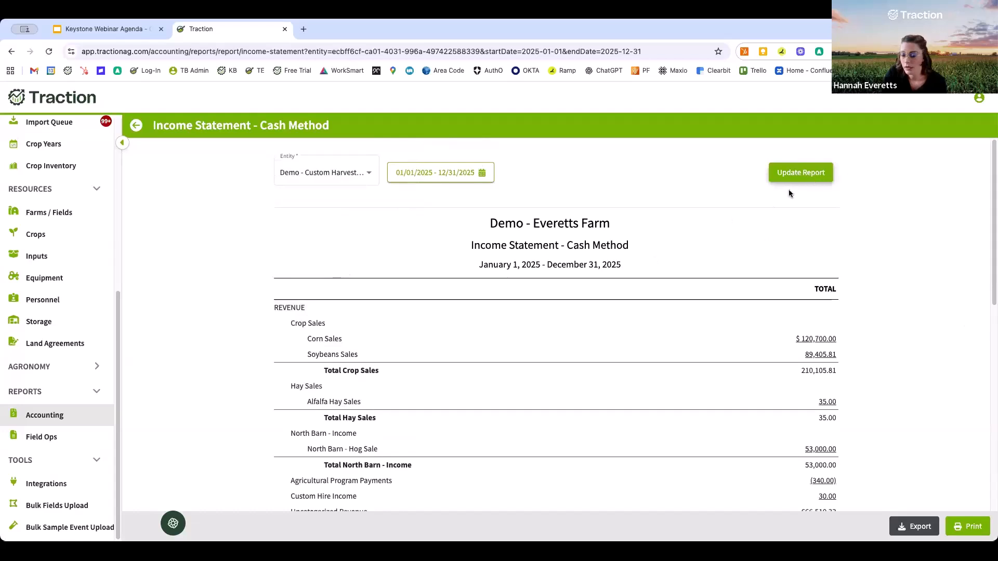
click(796, 174)
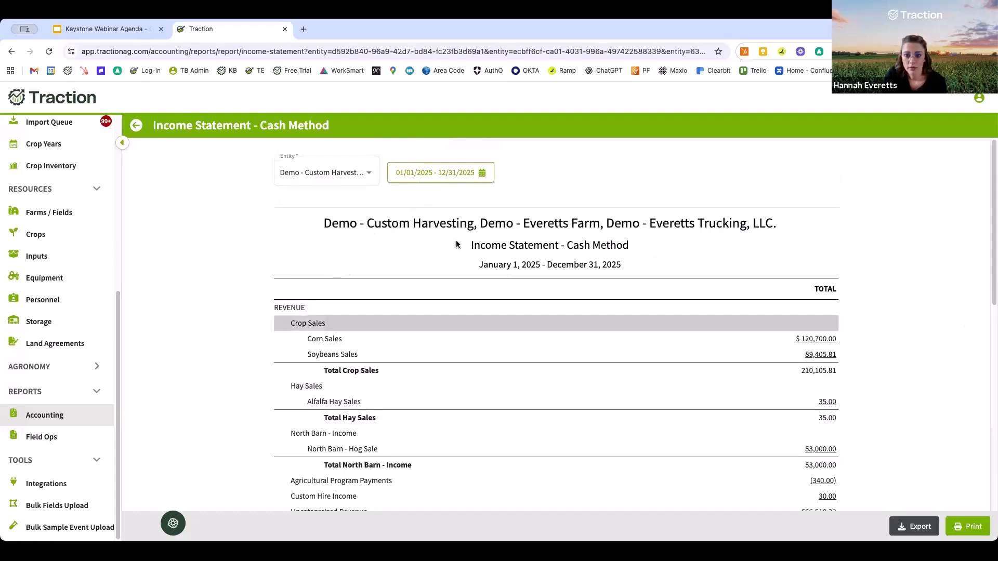
- Trace Custom Hire Income to its 03/13/2025 mobile deposit, open the deposit for editing, and return to the Income Statement without saving
scroll(657, 468, down, 4)
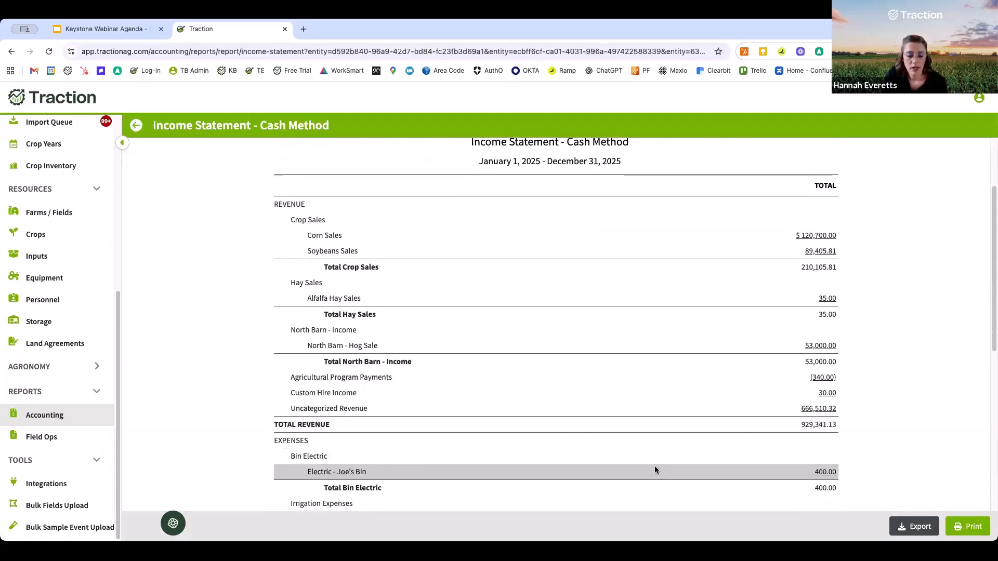
scroll(654, 471, down, 1)
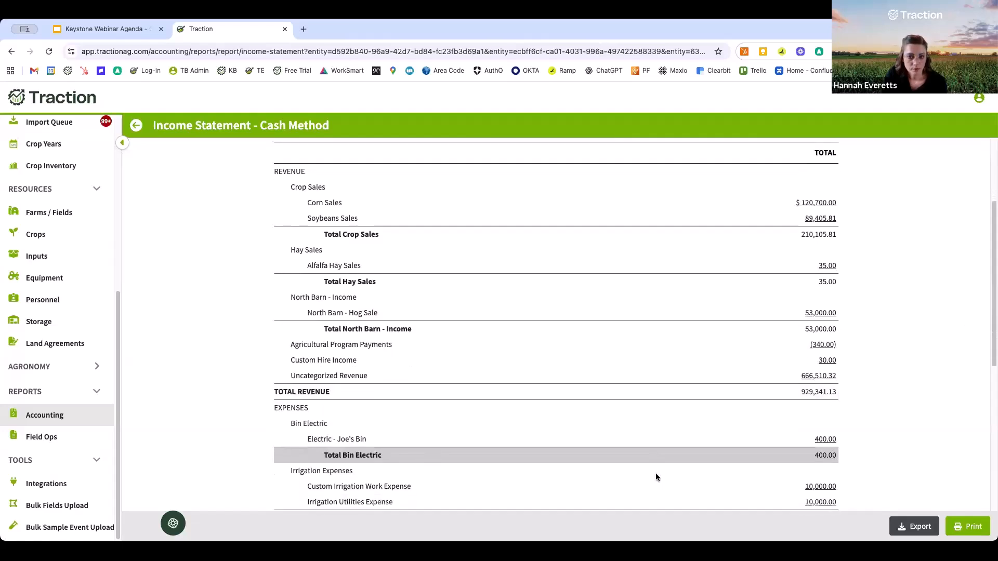
scroll(656, 476, down, 1)
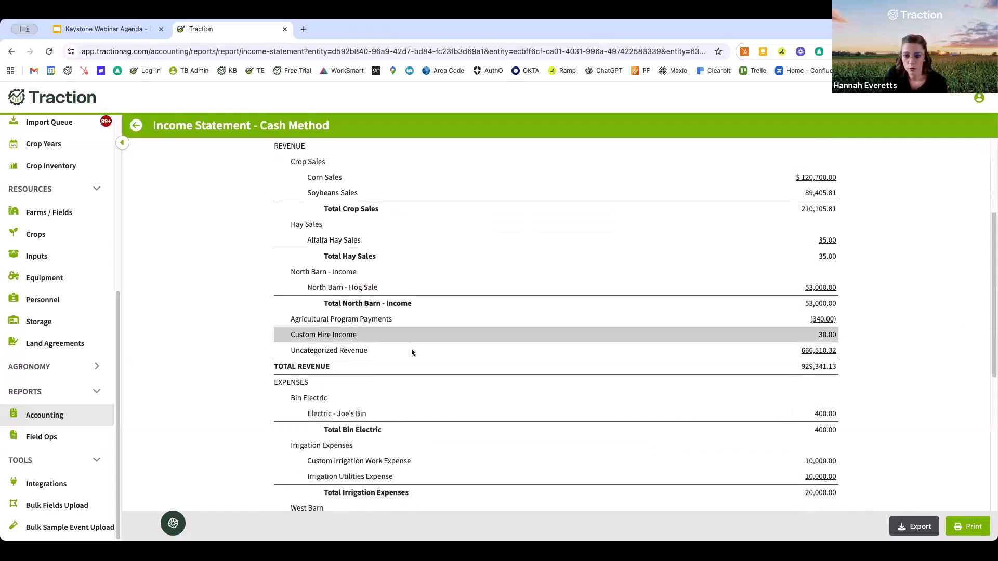
click(827, 335)
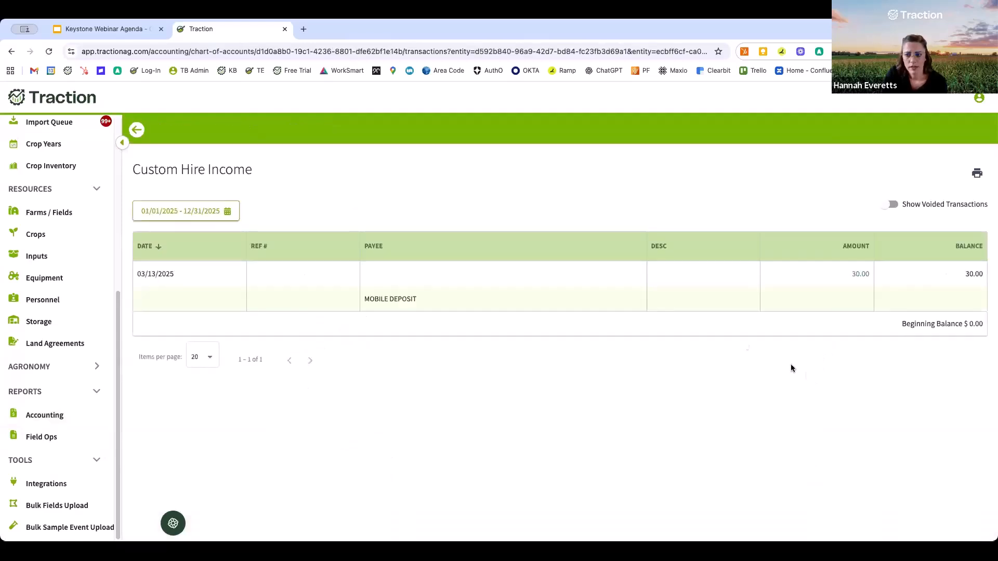
click(753, 276)
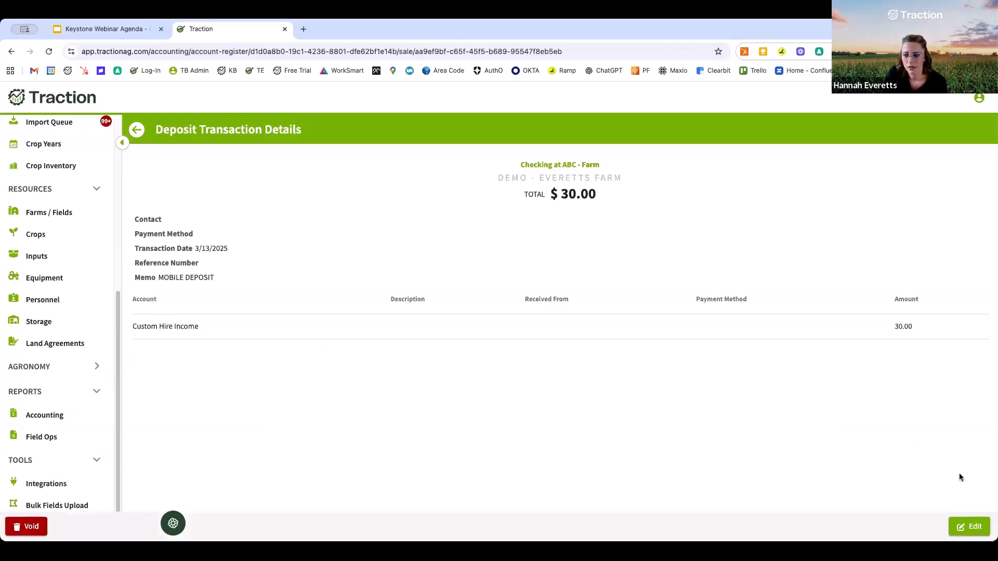
click(970, 533)
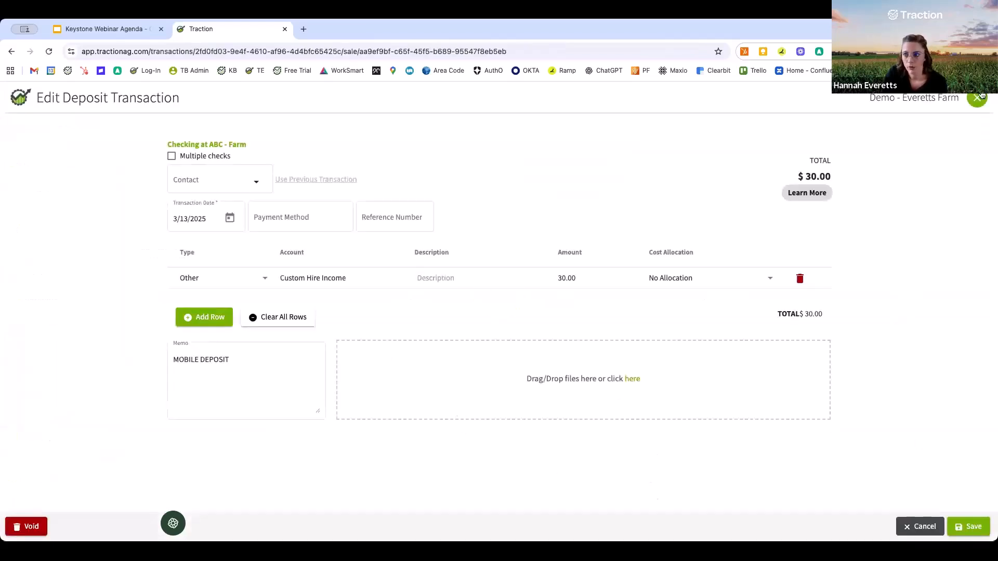
click(979, 99)
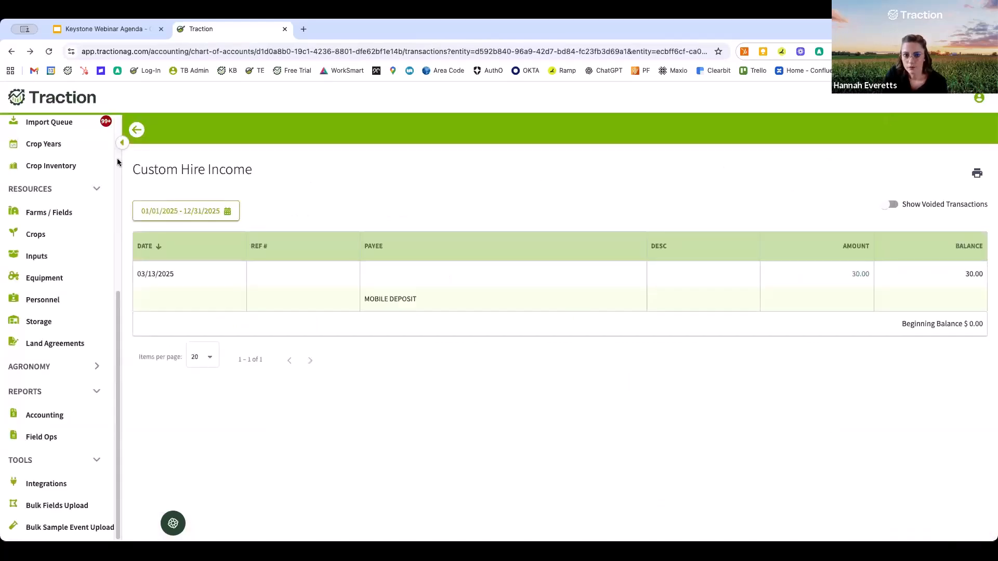
click(138, 127)
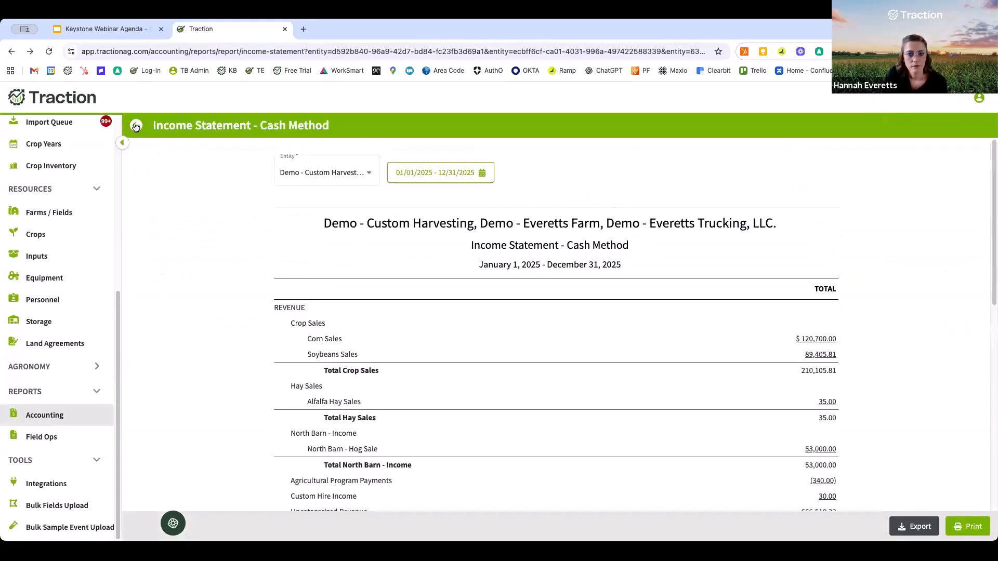
- Open the cash-method Balance Sheet, check which entities can be included, and review its assets and liabilities
click(136, 126)
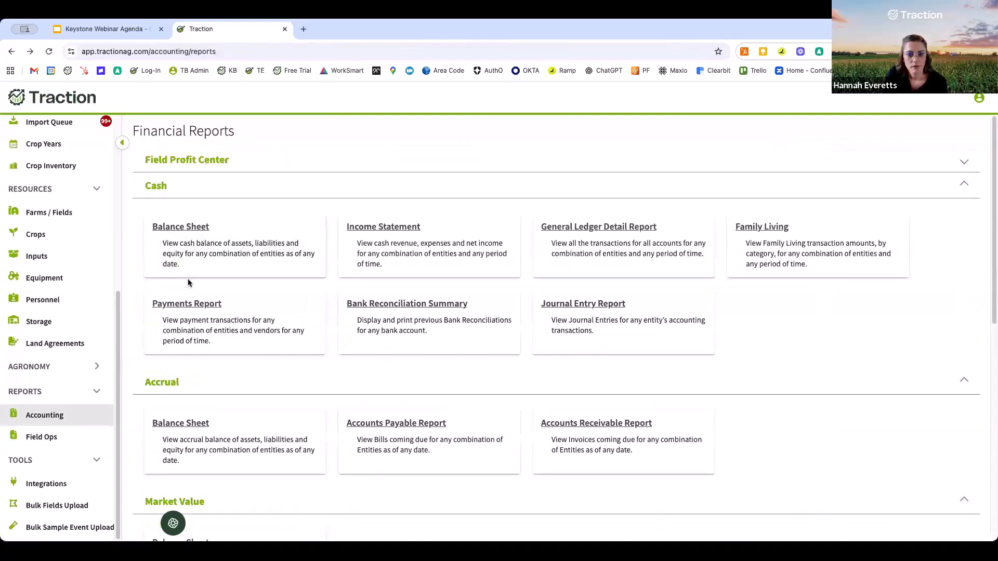
click(219, 251)
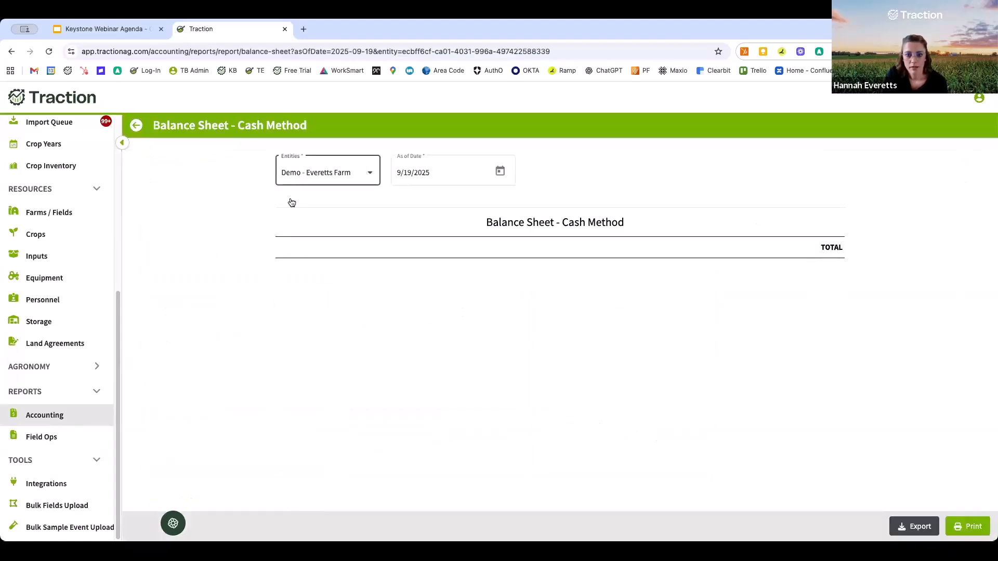
click(298, 179)
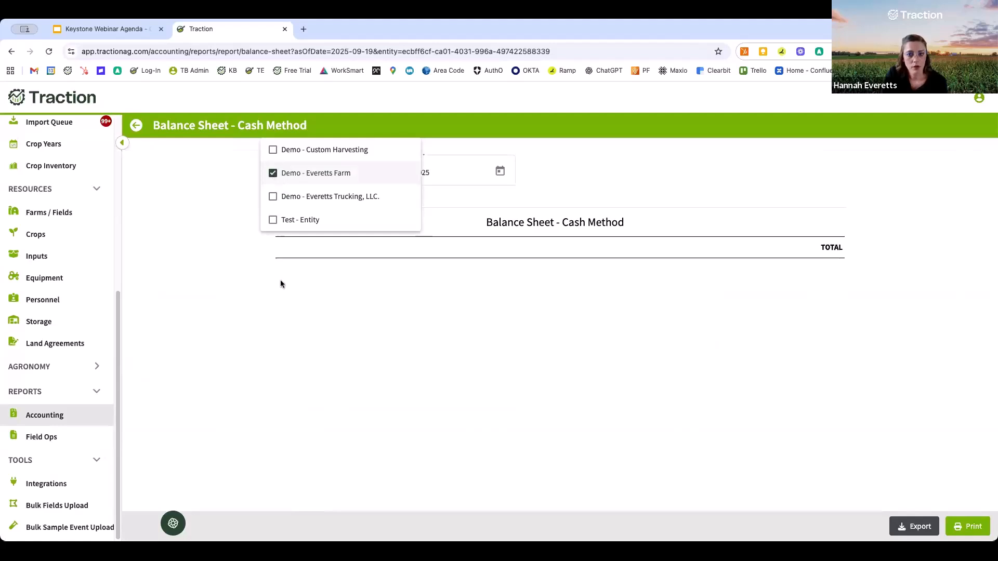
click(203, 248)
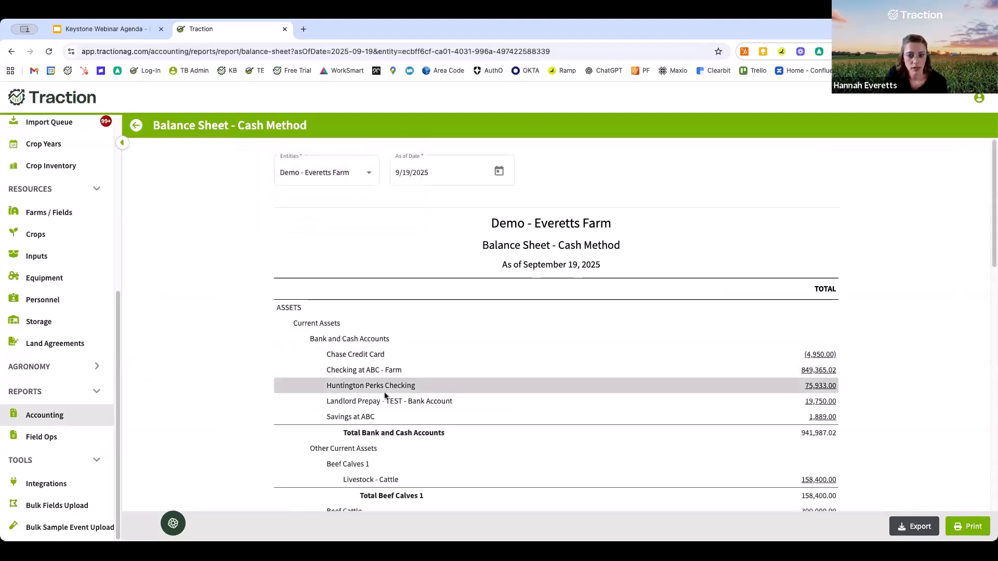
scroll(385, 398, down, 4)
scroll(384, 399, down, 1)
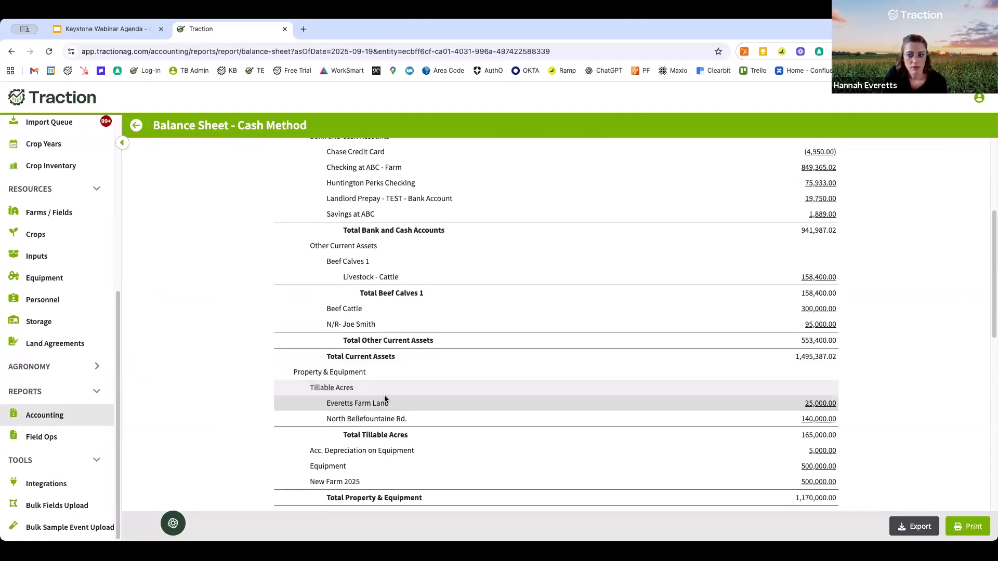
scroll(385, 401, down, 2)
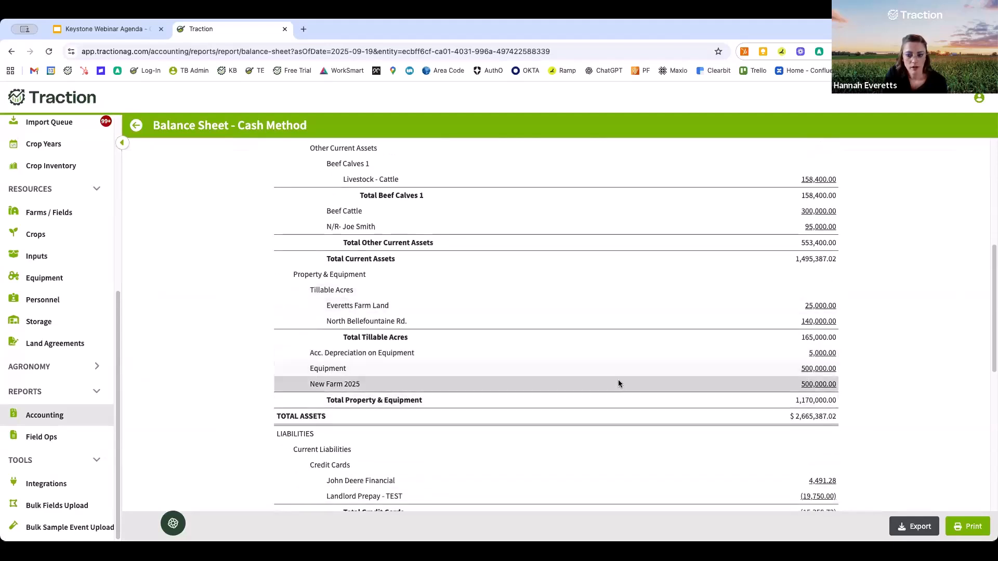
scroll(619, 413, up, 6)
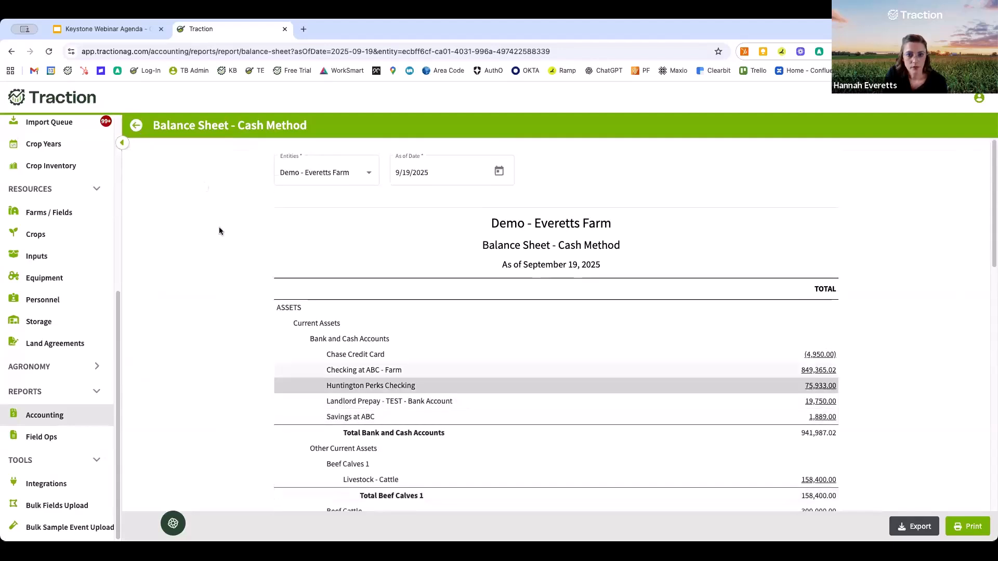
- Open the Field Detailed report from the Field Profit Center reports and bring up its zone selection
click(182, 160)
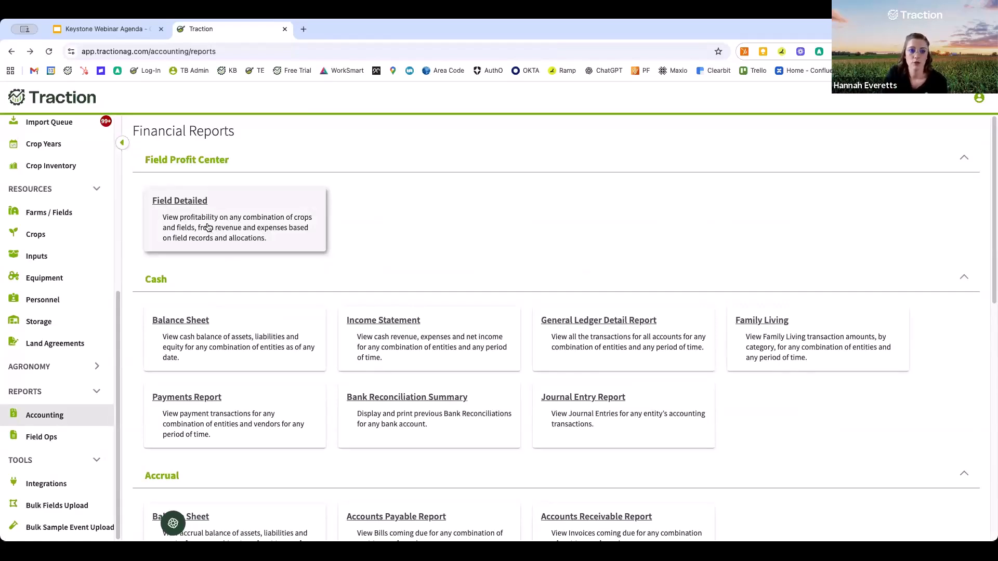
click(237, 232)
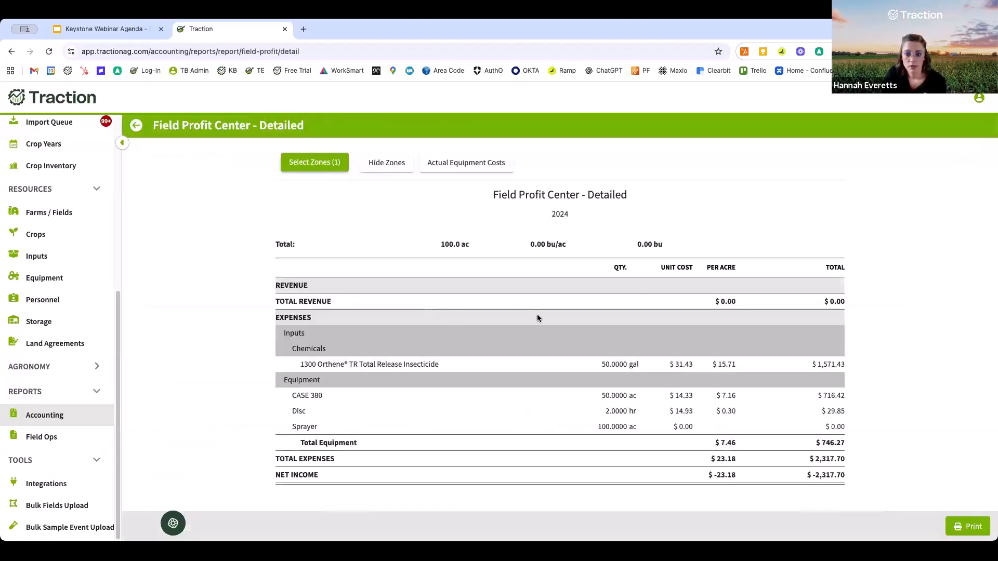
click(314, 163)
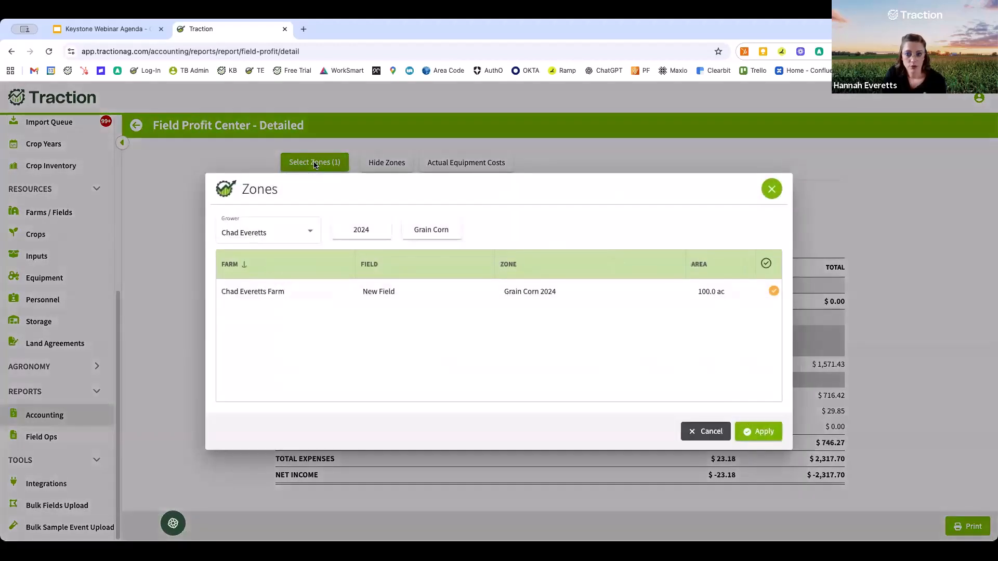
- Filter the zone list by the second grower, the year 2024 and the harvest product Grain Corn
click(290, 239)
click(244, 282)
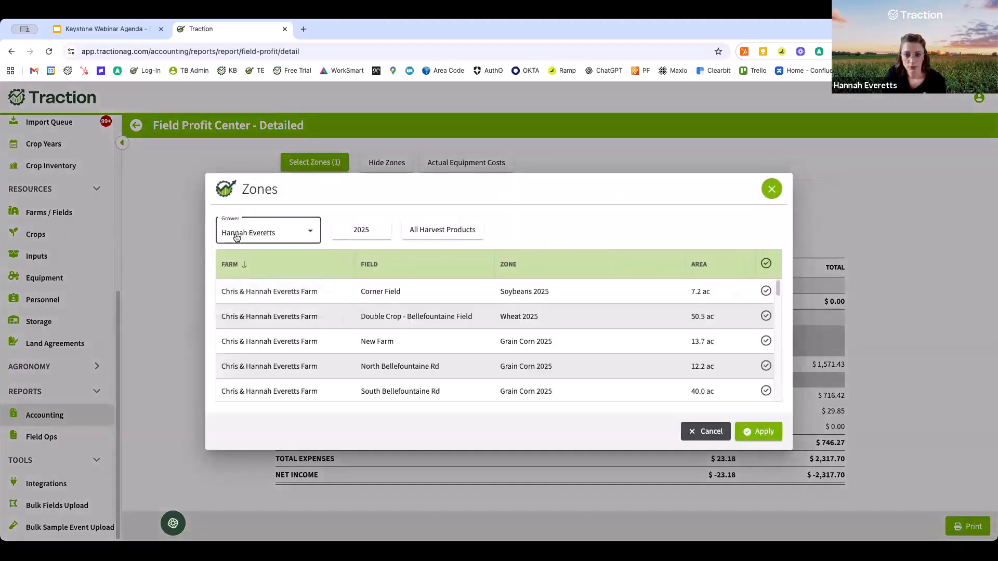
click(366, 232)
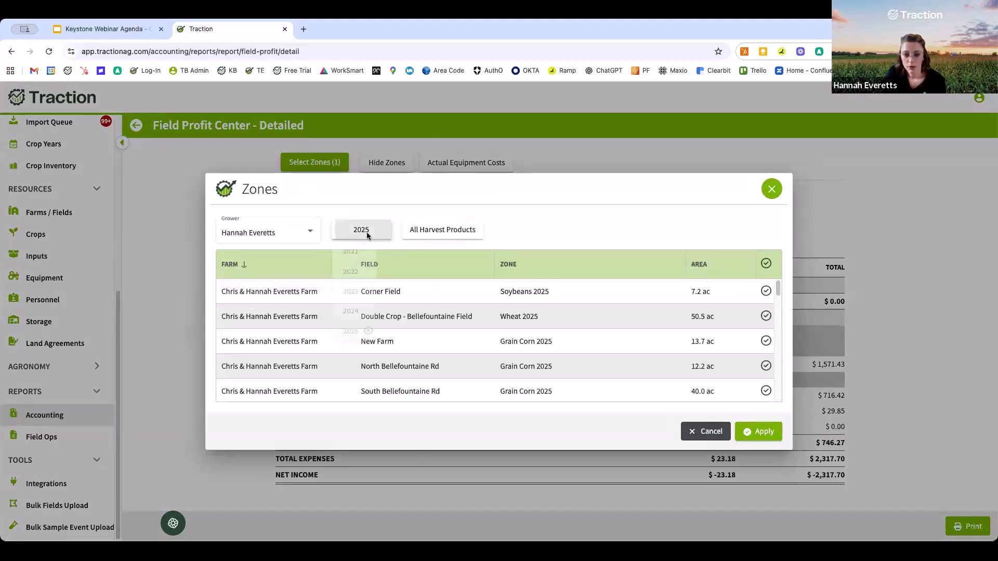
click(371, 323)
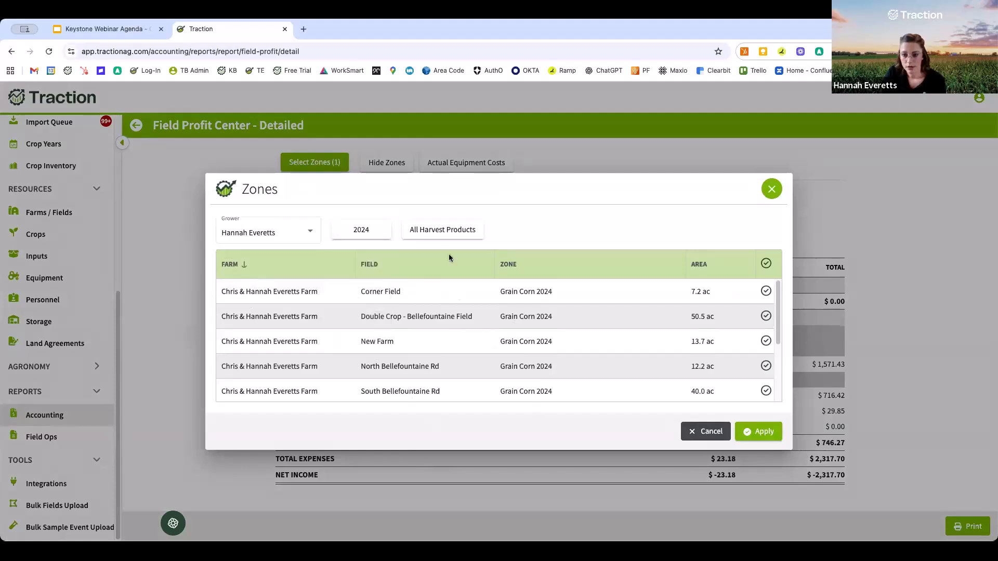
scroll(526, 356, down, 1)
scroll(493, 302, up, 1)
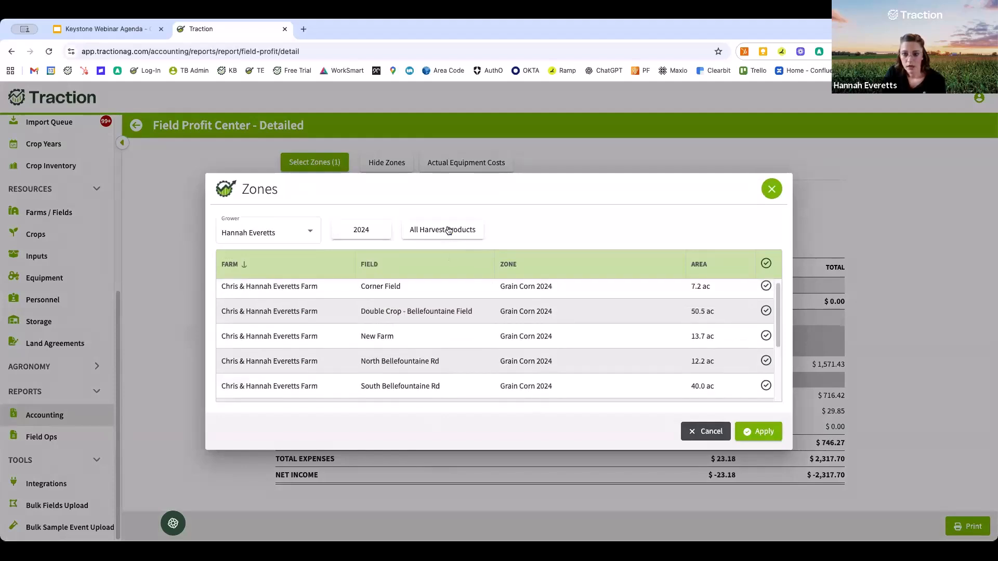
click(454, 229)
scroll(457, 344, down, 1)
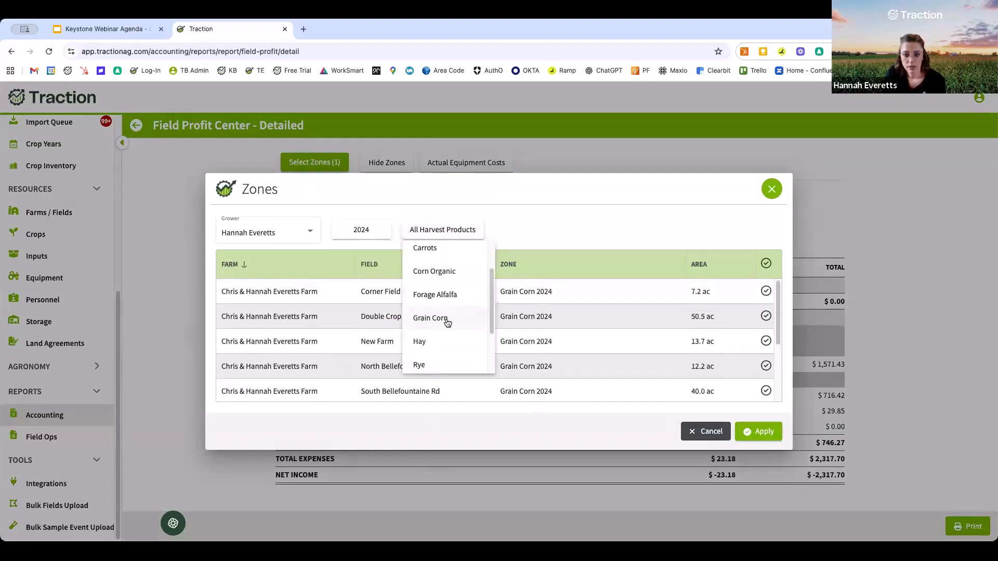
click(445, 318)
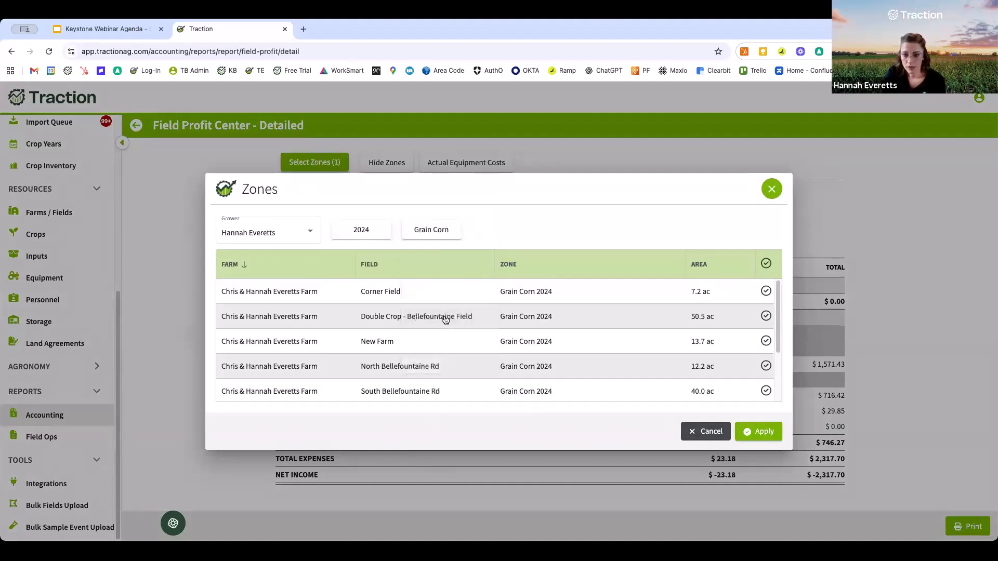
- Select all of the filtered Grain Corn 2024 zones and apply the selection to the report
scroll(730, 363, down, 3)
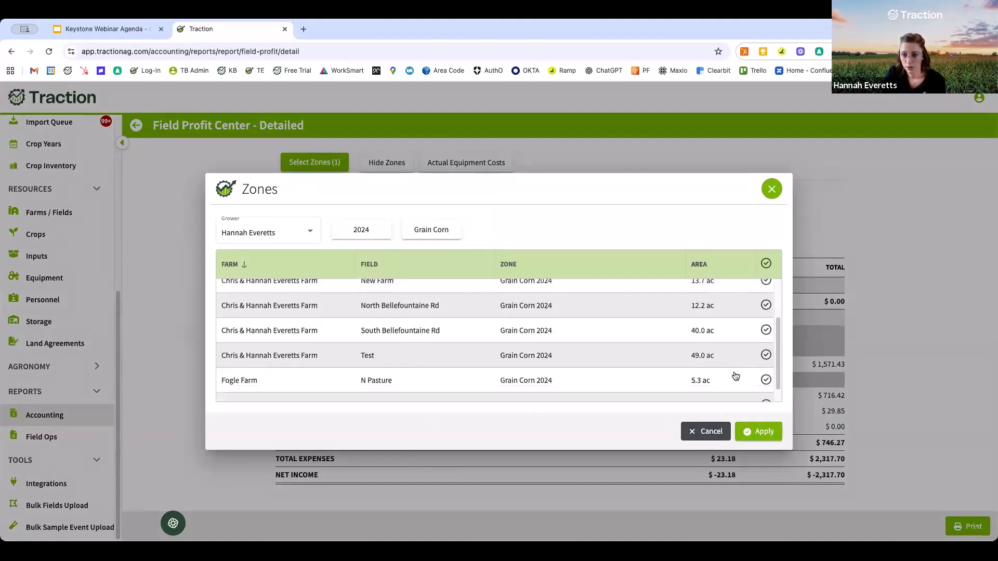
scroll(735, 377, up, 3)
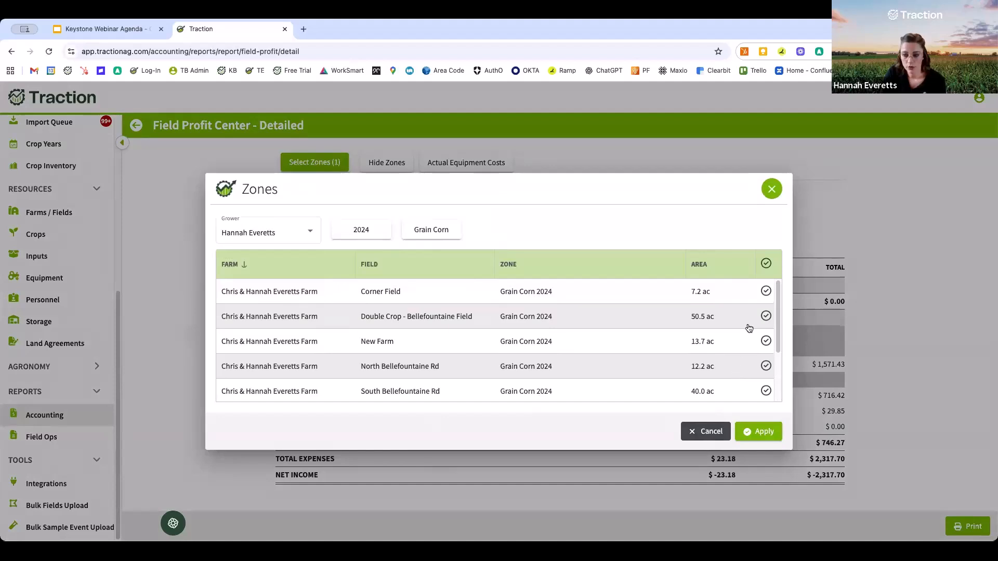
click(767, 264)
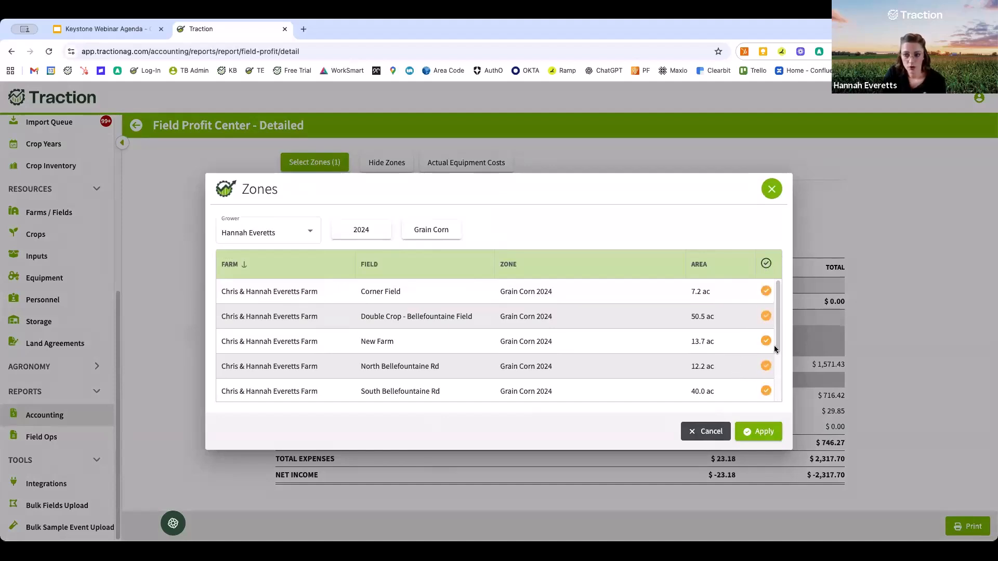
click(764, 433)
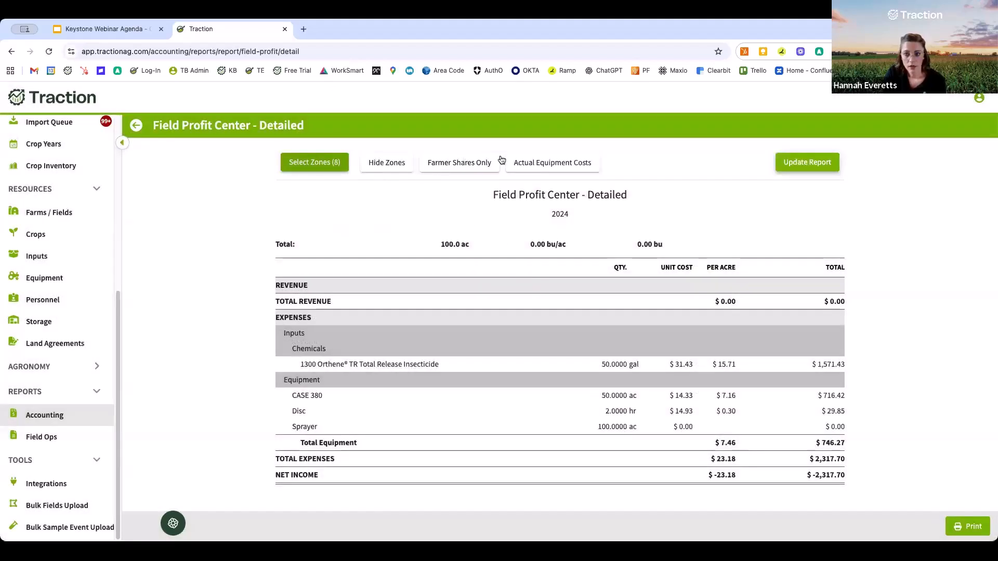
- Keep Farmer Shares Only, choose Actual Equipment Costs and update the Field Profit Center report
click(459, 162)
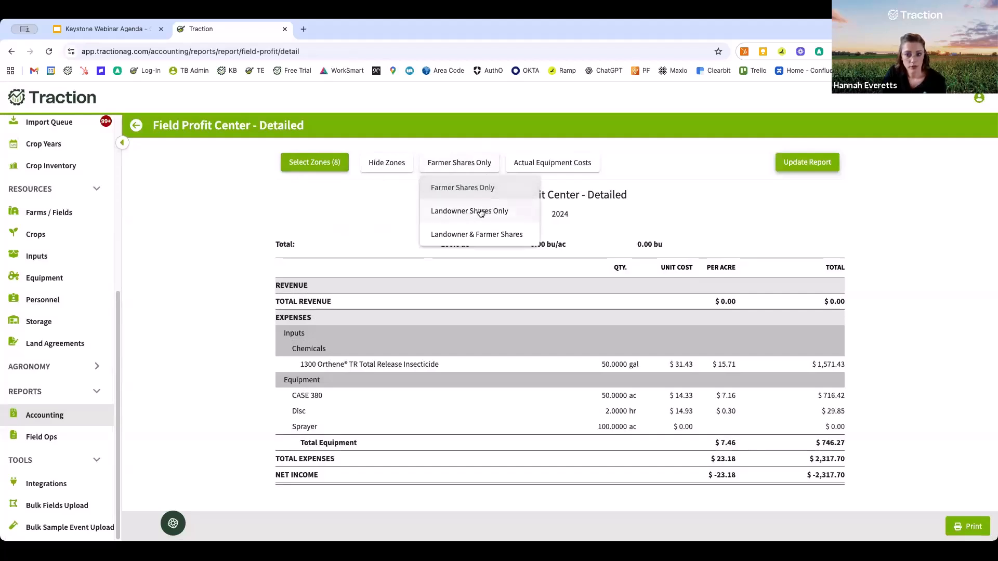
click(565, 162)
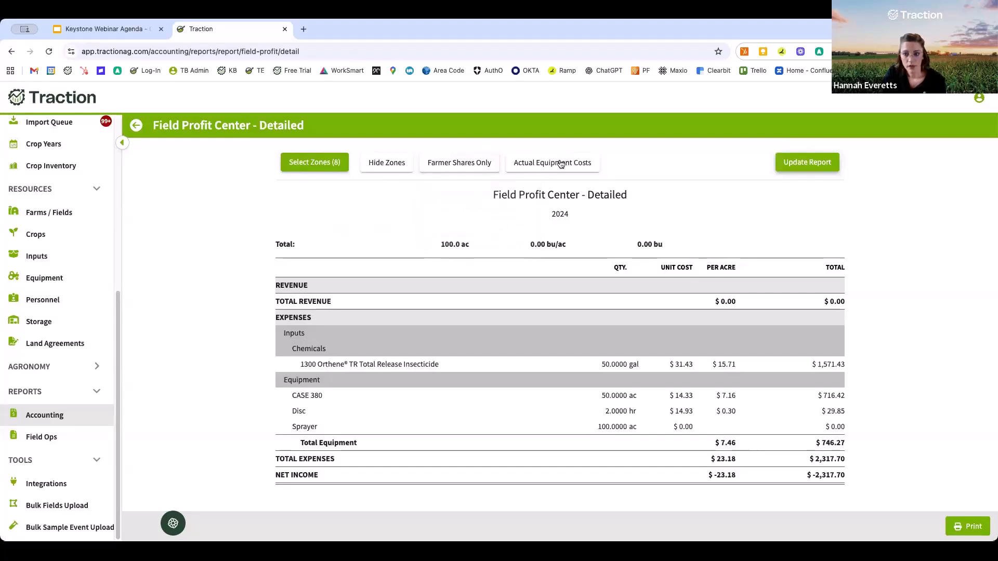
click(552, 164)
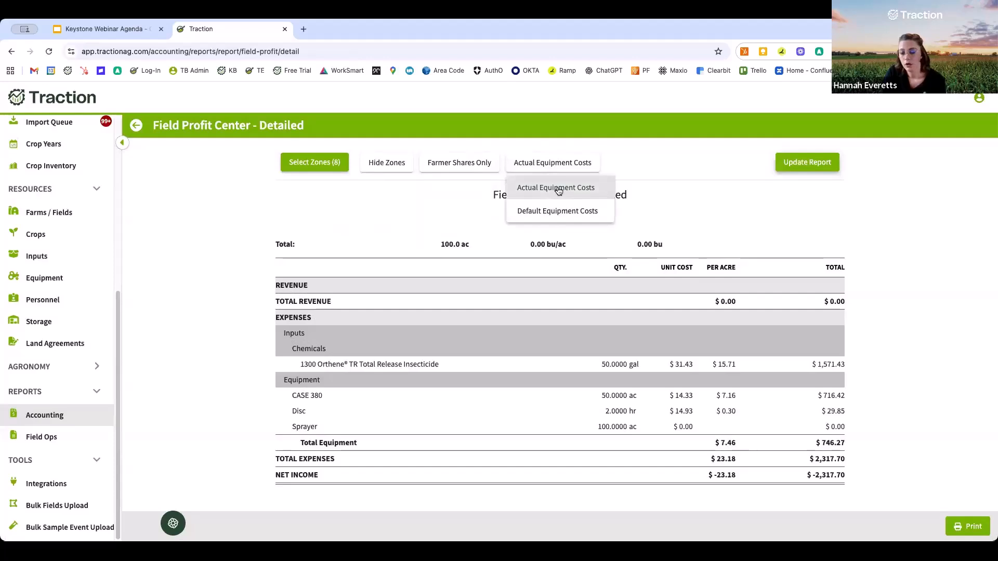
click(556, 188)
click(815, 162)
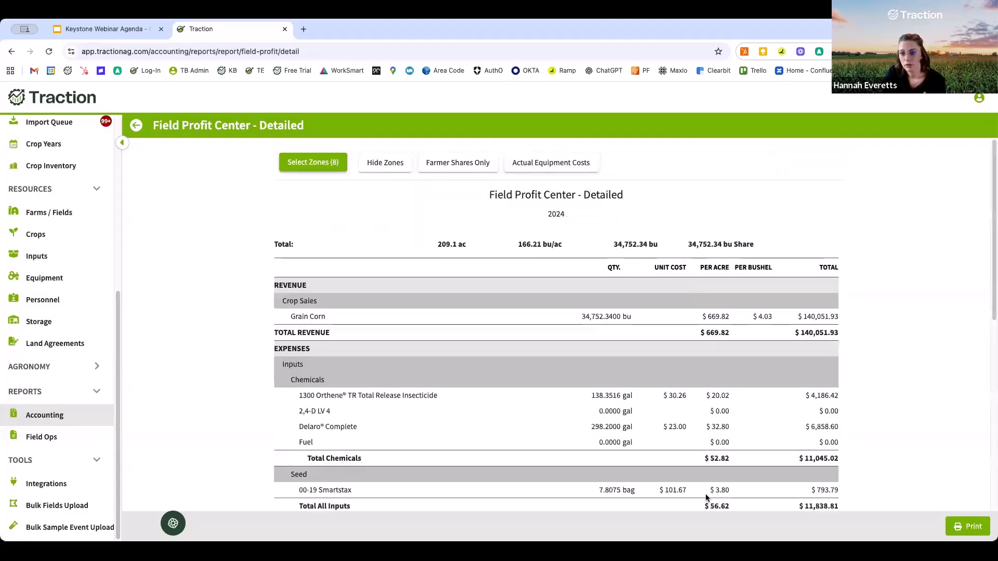
- Examine the report's acreage and yield totals, crop revenue, input, equipment and other expenses, and net income
scroll(928, 404, down, 2)
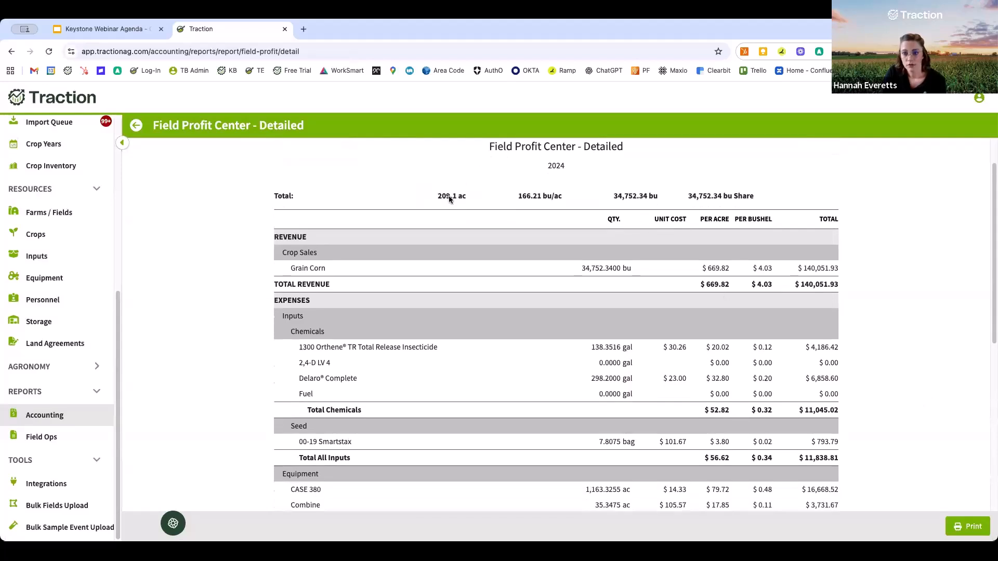
scroll(463, 195, down, 1)
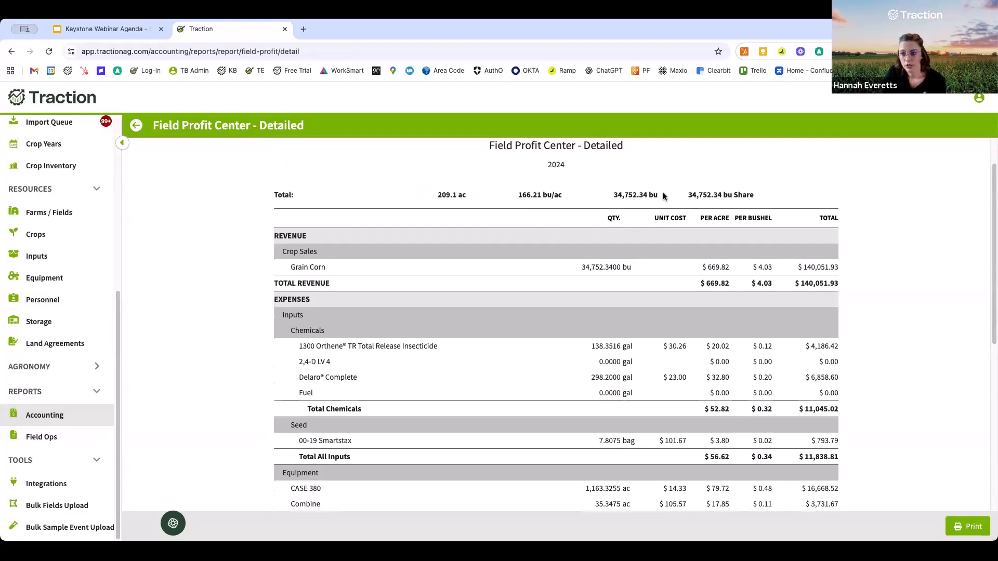
scroll(719, 332, down, 2)
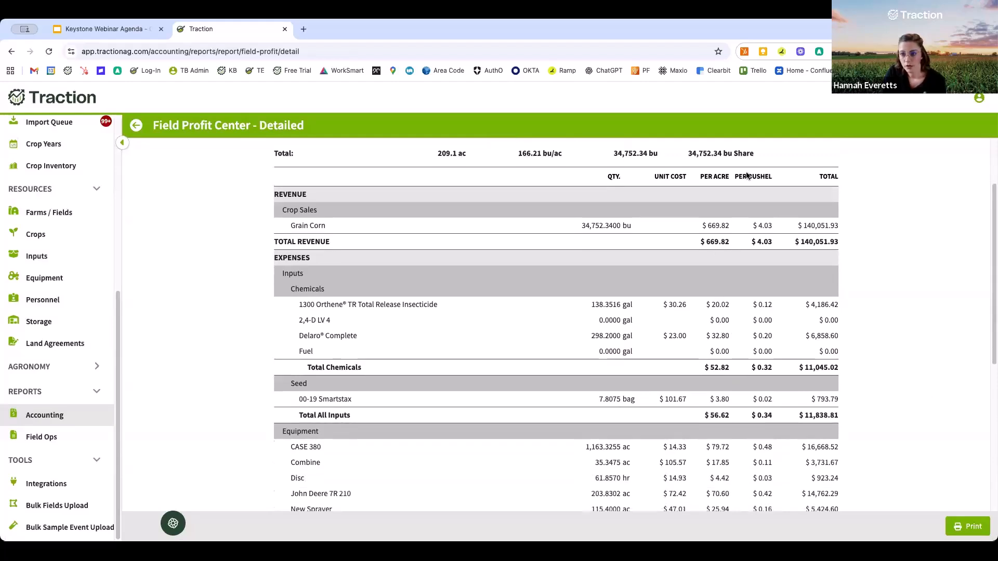
scroll(741, 329, down, 1)
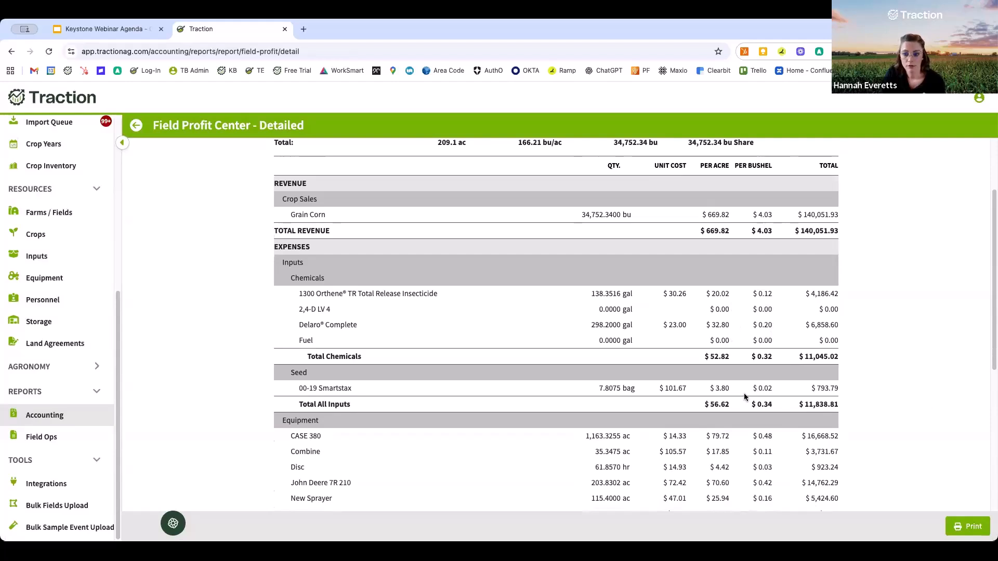
scroll(700, 398, down, 3)
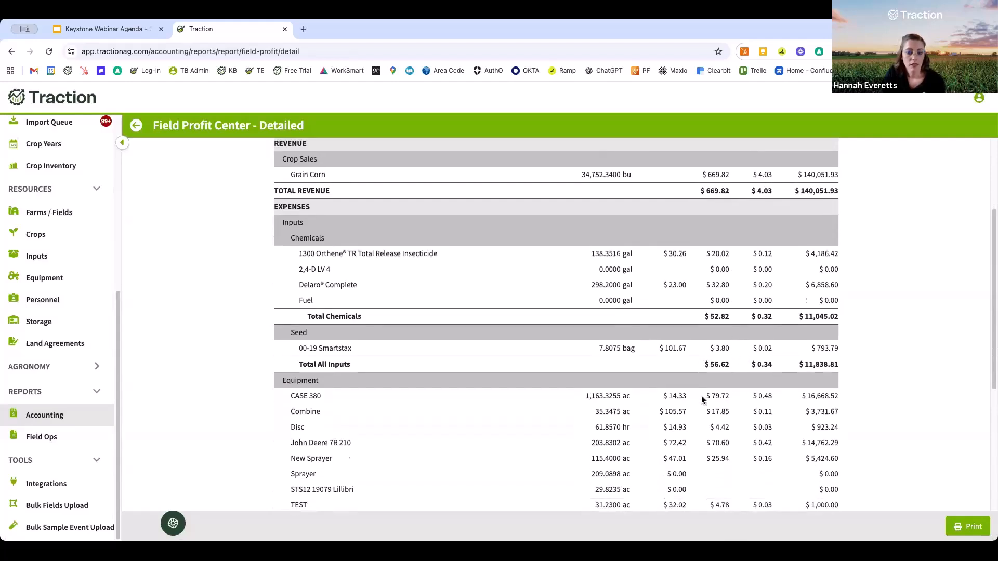
scroll(701, 399, down, 3)
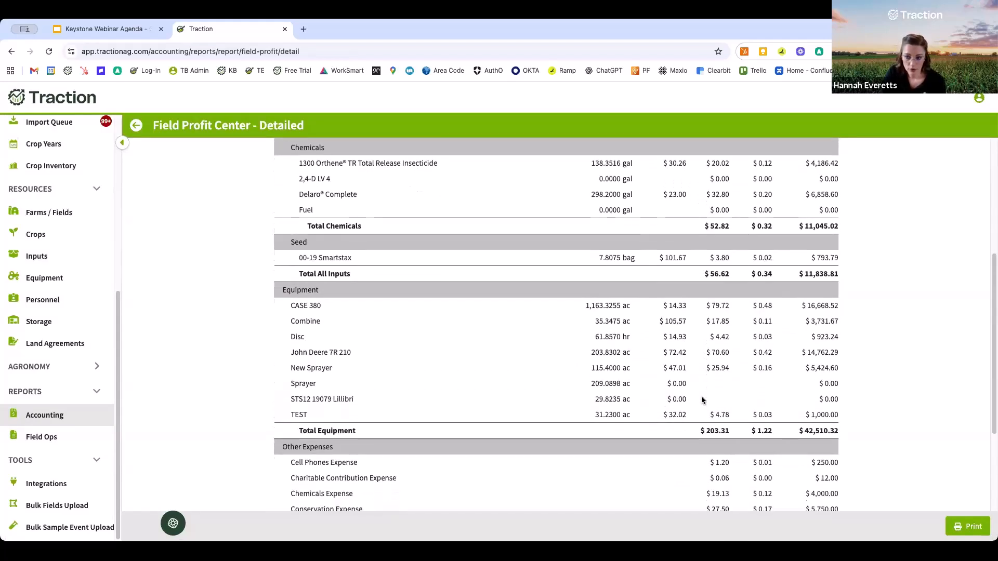
scroll(701, 400, down, 6)
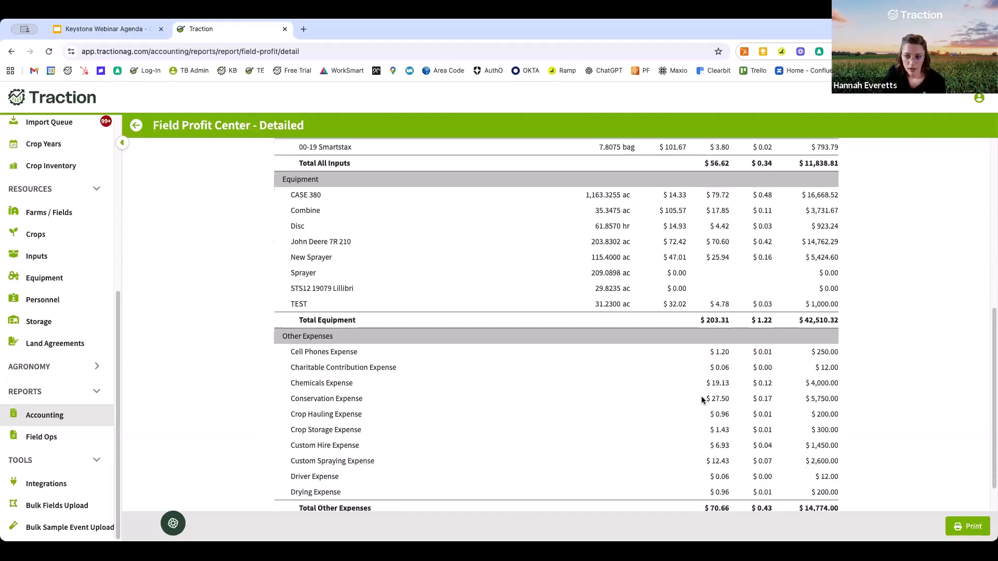
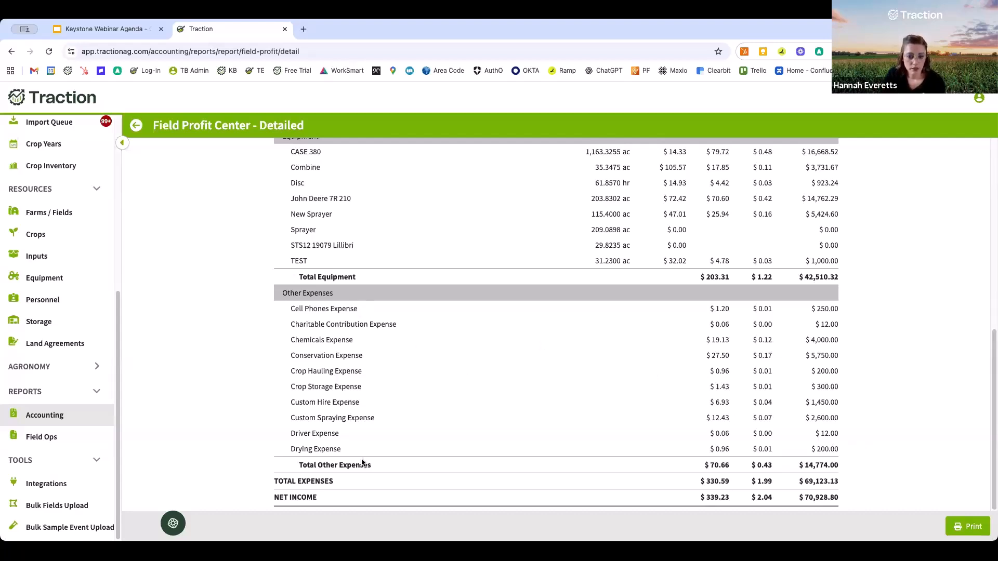
scroll(366, 464, up, 1)
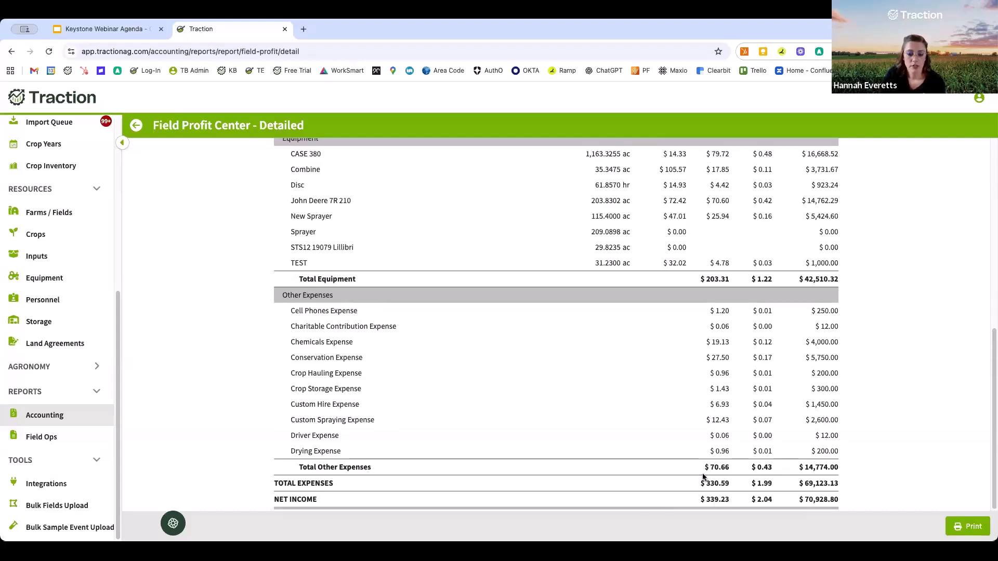
- Replace the report's zone selection with Corner Field, Double Crop - Bellefountaine Field, New Farm and North Bellefountaine Rd
scroll(657, 426, up, 15)
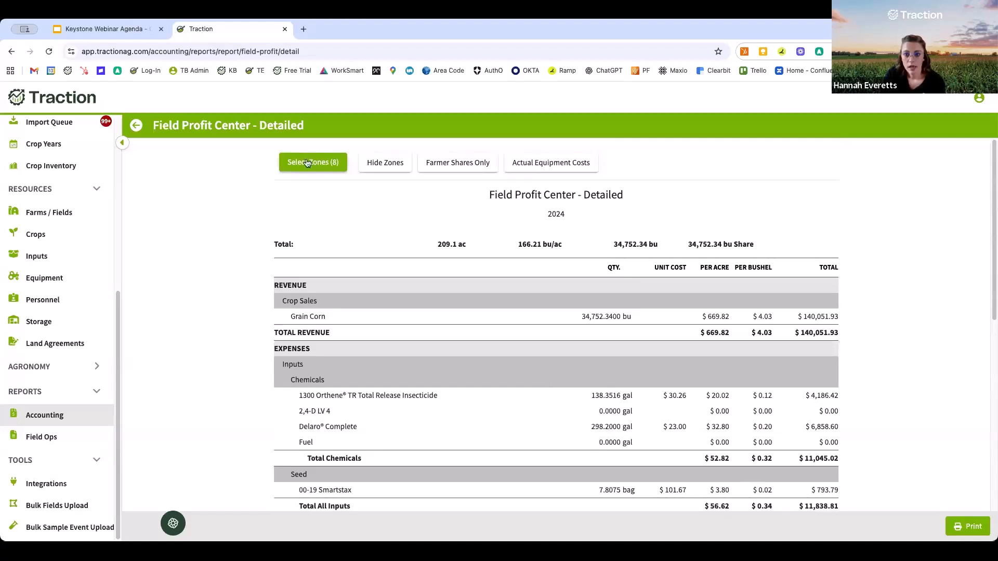
click(323, 170)
click(767, 264)
click(766, 291)
click(766, 316)
click(766, 341)
click(766, 366)
- Add South Bellefountaine Rd and Test to the zone selection, apply it and update the report
scroll(753, 386, down, 1)
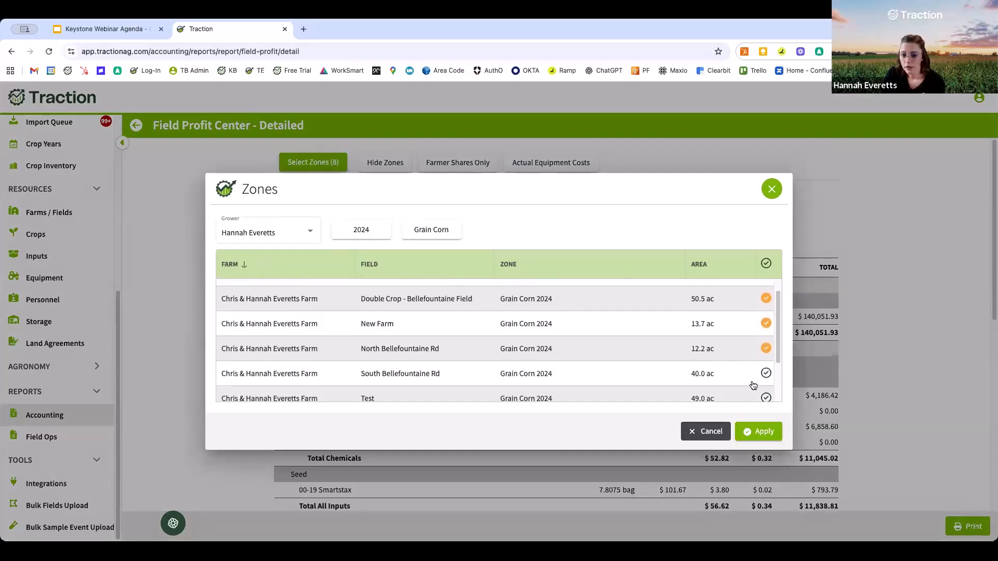
click(766, 373)
click(766, 398)
scroll(695, 370, down, 1)
scroll(695, 371, down, 2)
click(763, 432)
click(794, 165)
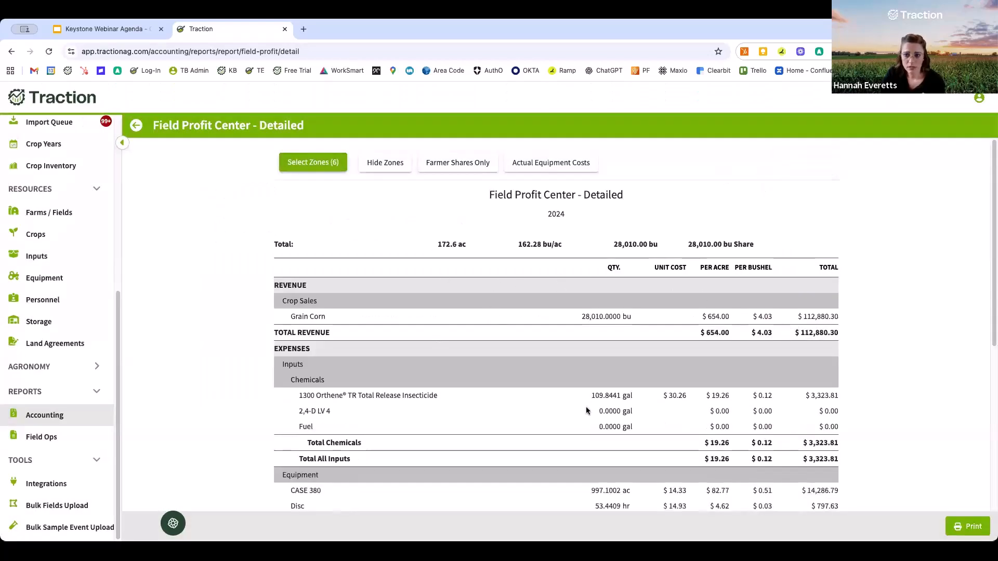
- Review the updated report's expenses and set the zone display to List Zones
scroll(585, 410, down, 6)
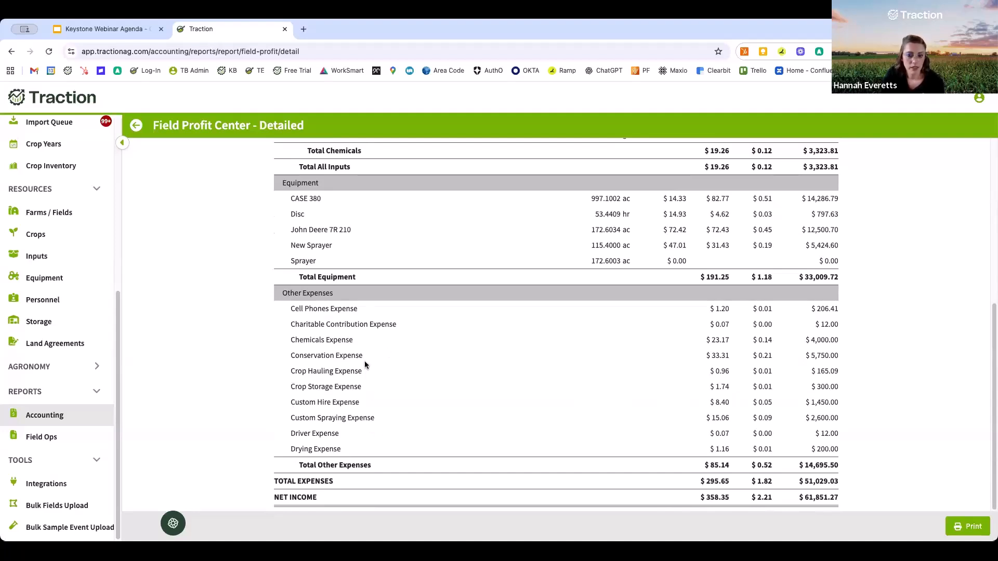
scroll(366, 363, up, 1)
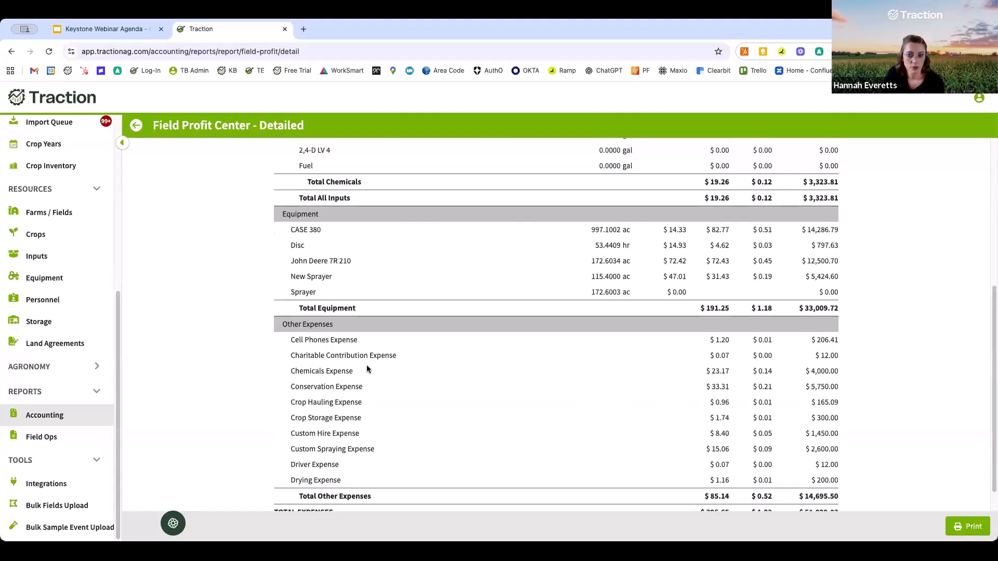
scroll(368, 370, up, 8)
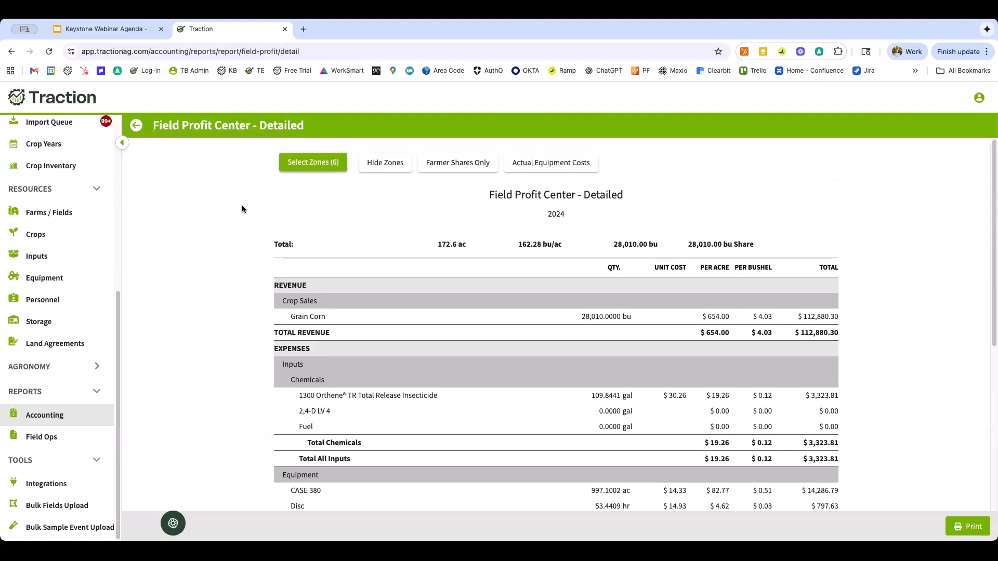
click(382, 167)
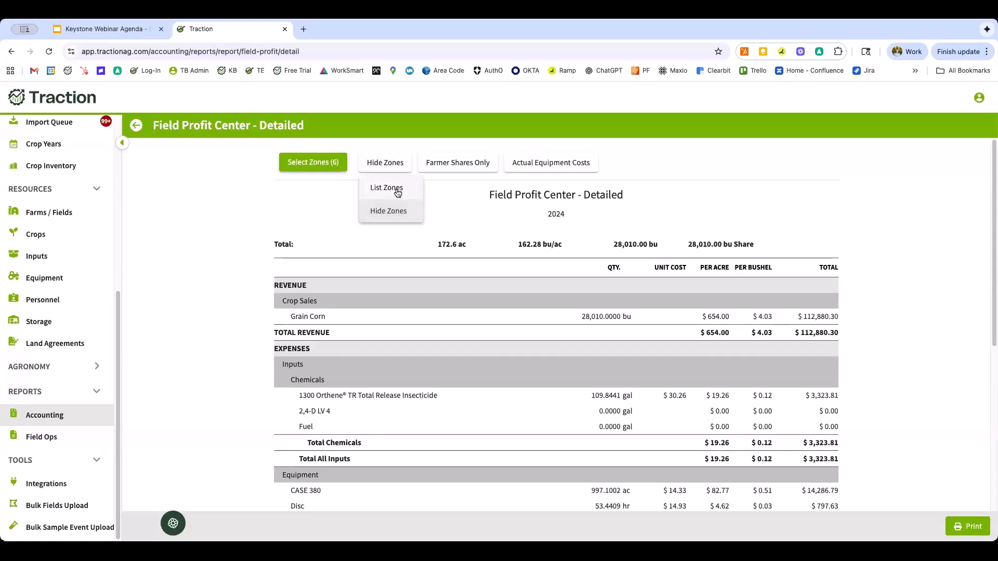
click(399, 194)
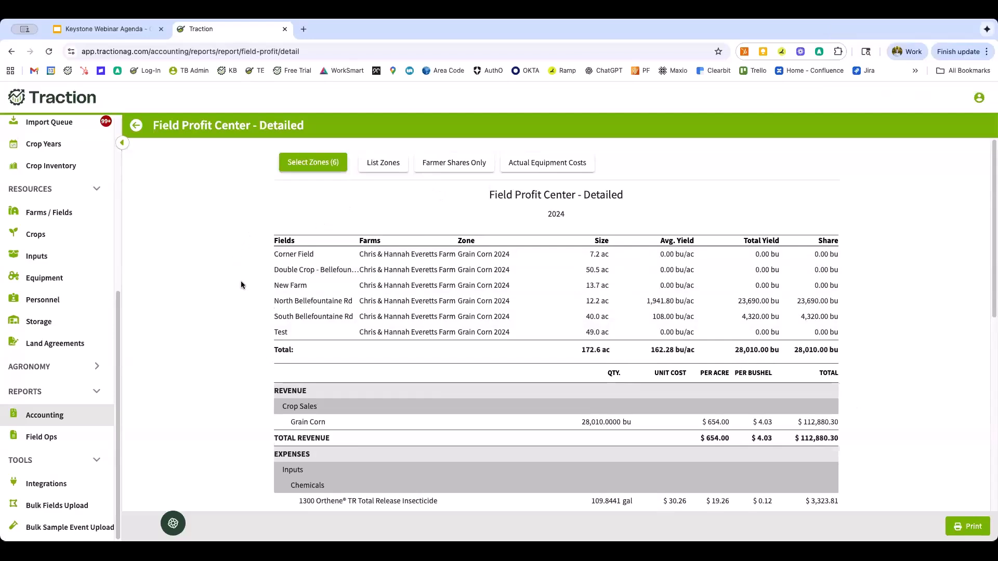
- Open the Integrations page to show the accounting and field data integrations on offer
scroll(118, 400, up, 2)
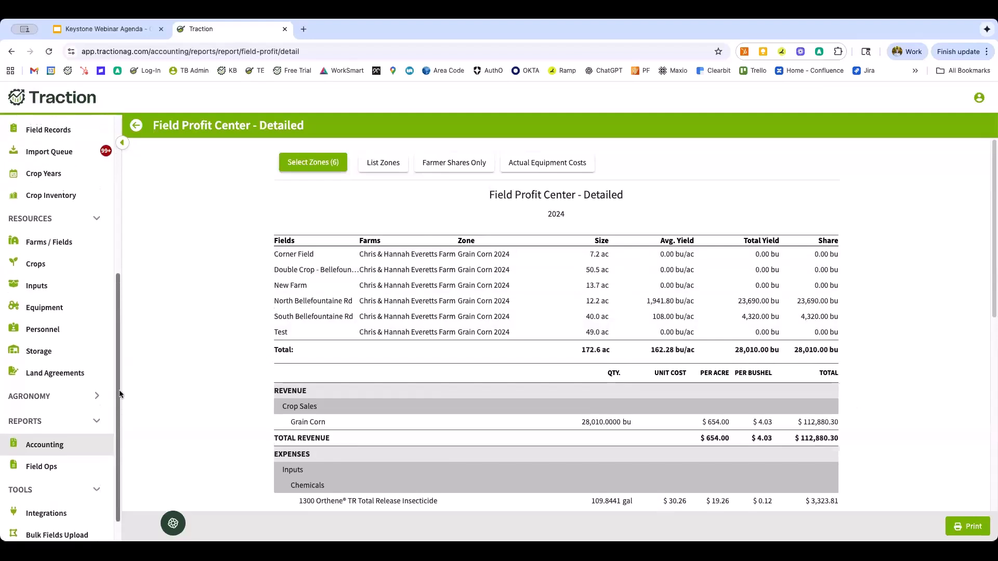
scroll(120, 308, up, 10)
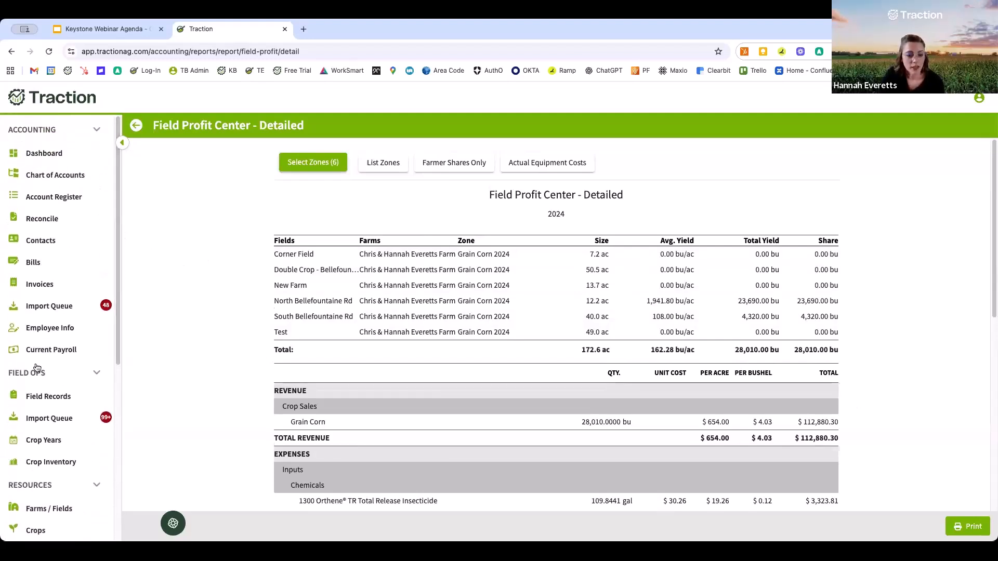
scroll(63, 413, down, 2)
scroll(62, 442, down, 10)
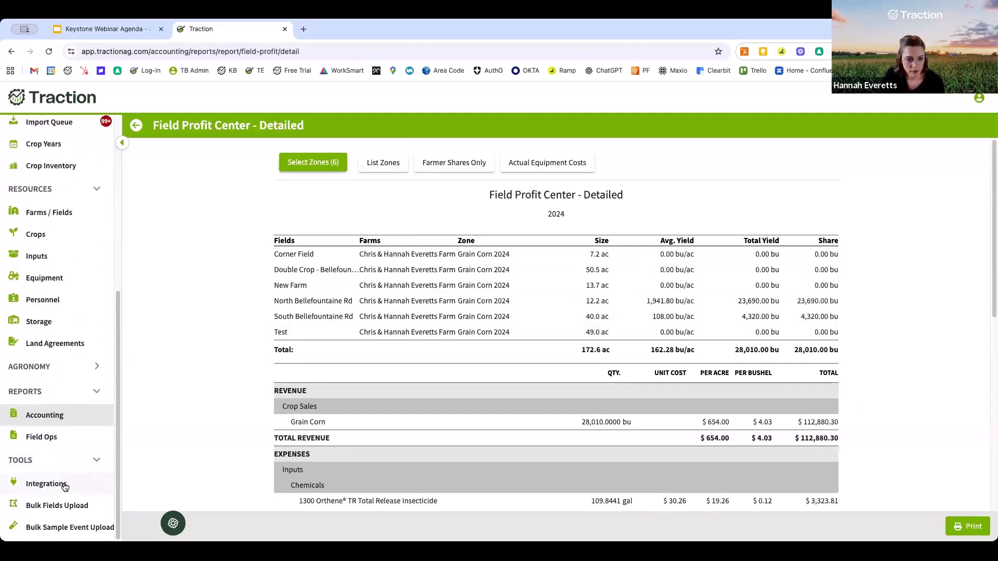
click(68, 483)
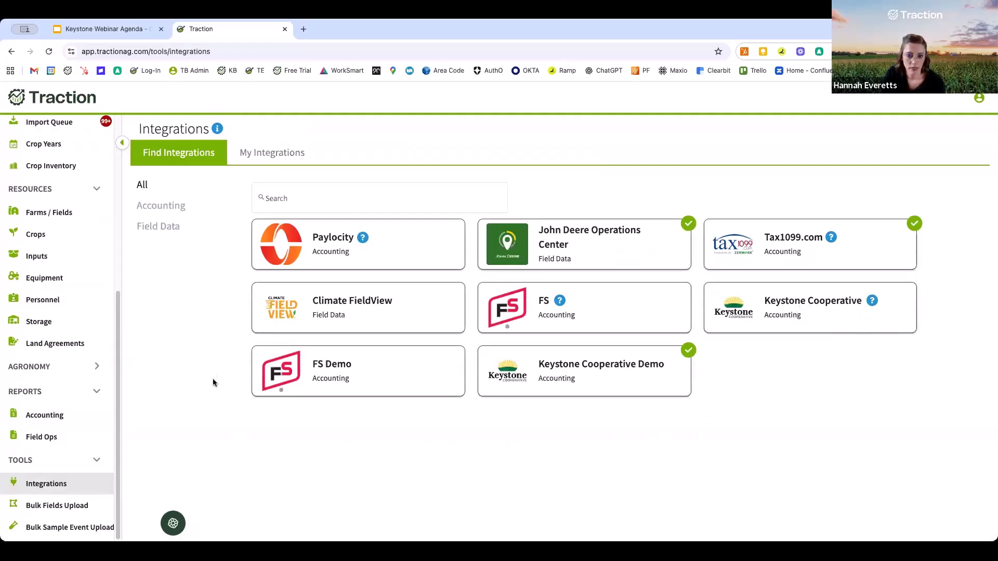
- Open the Bills page, view a blank new bill form and close it without saving
drag(119, 387, 119, 167)
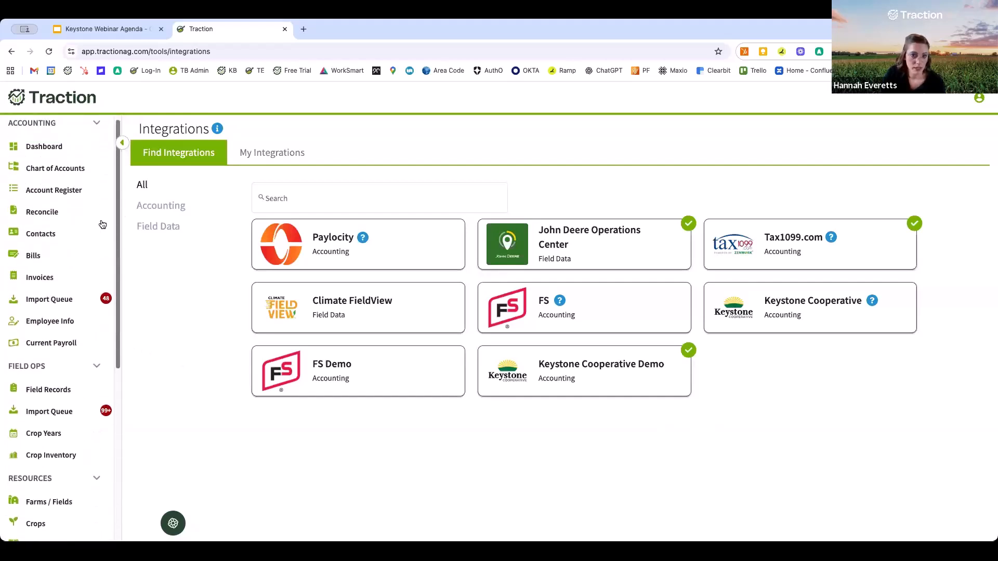
click(51, 263)
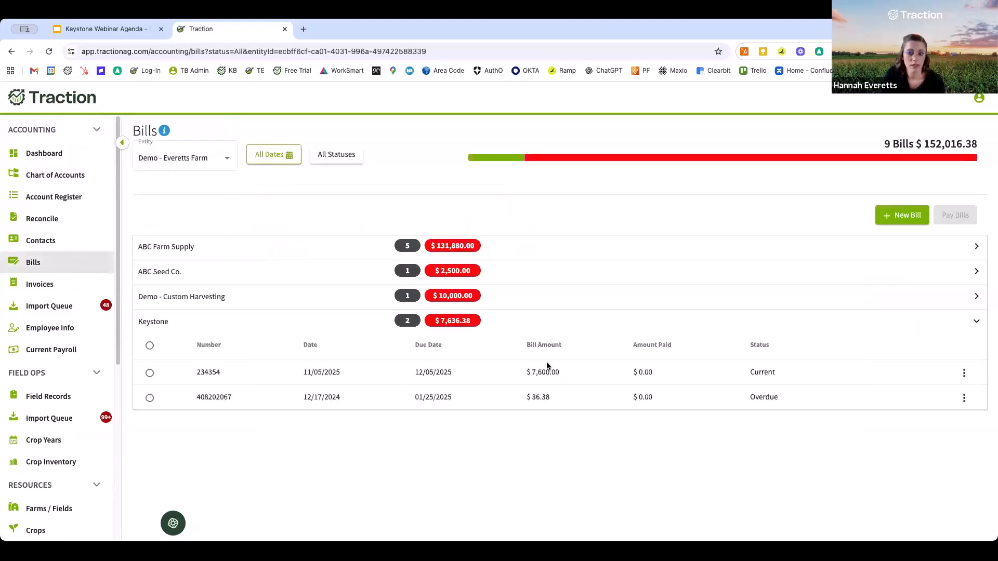
click(899, 216)
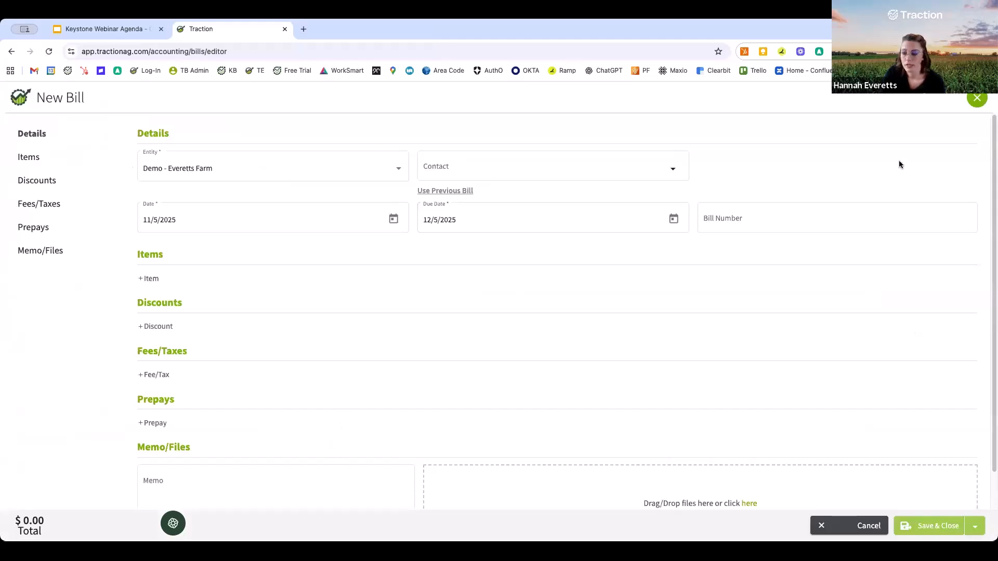
click(978, 99)
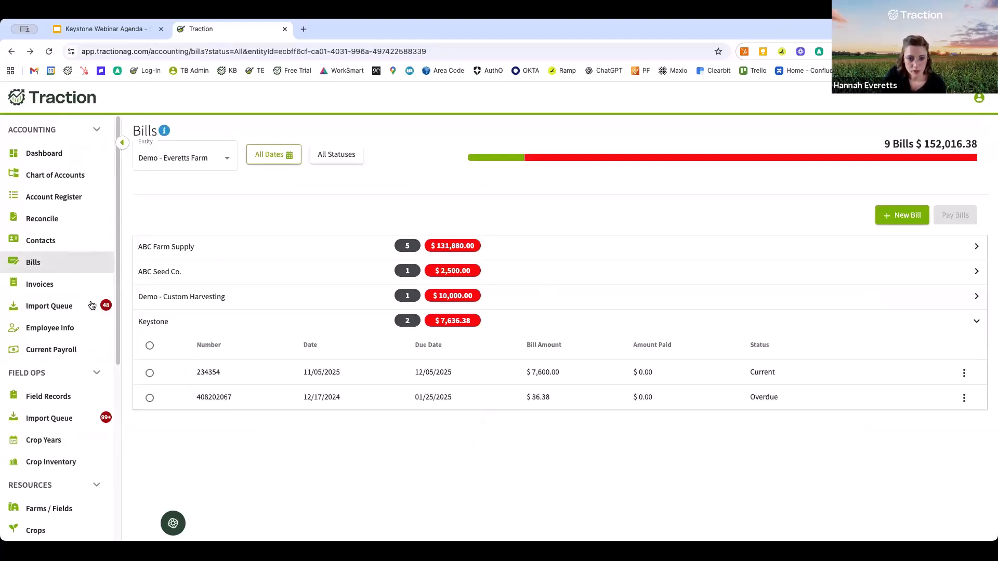
- Open the 12/17/2024 Keystone Cooperative bill from the accounting Import Queue and review its items and taxes
click(58, 308)
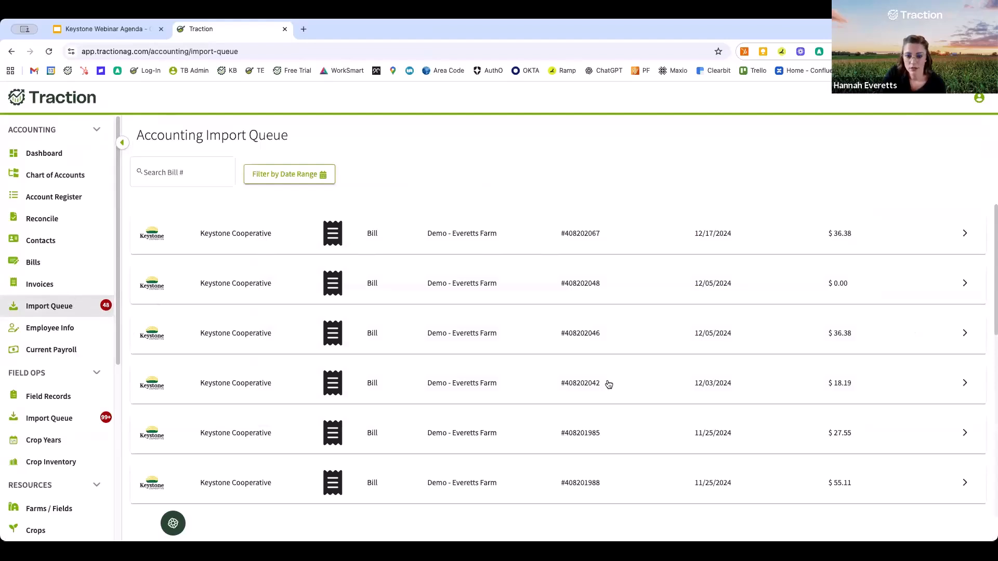
scroll(608, 385, down, 4)
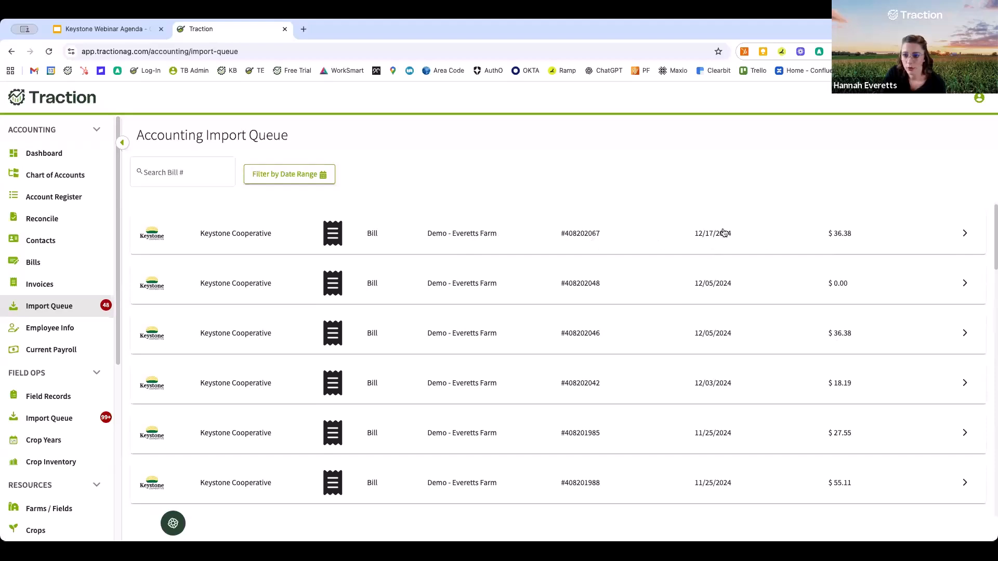
click(404, 242)
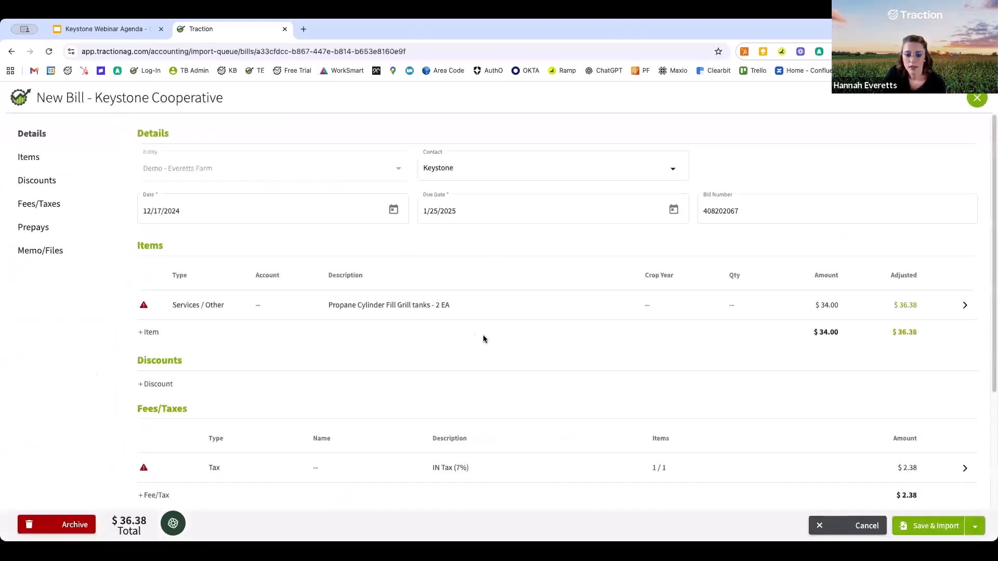
scroll(475, 368, down, 2)
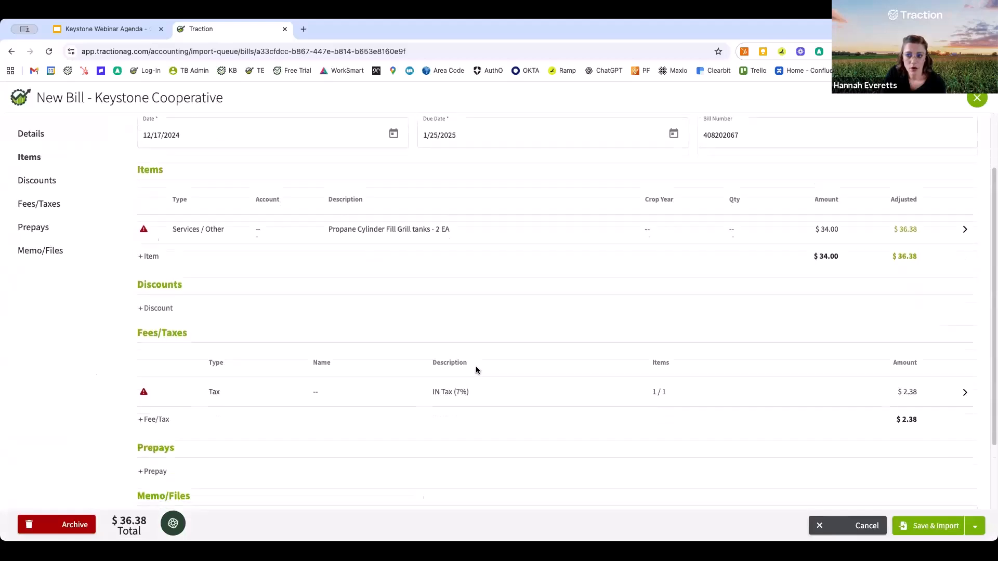
scroll(475, 370, down, 1)
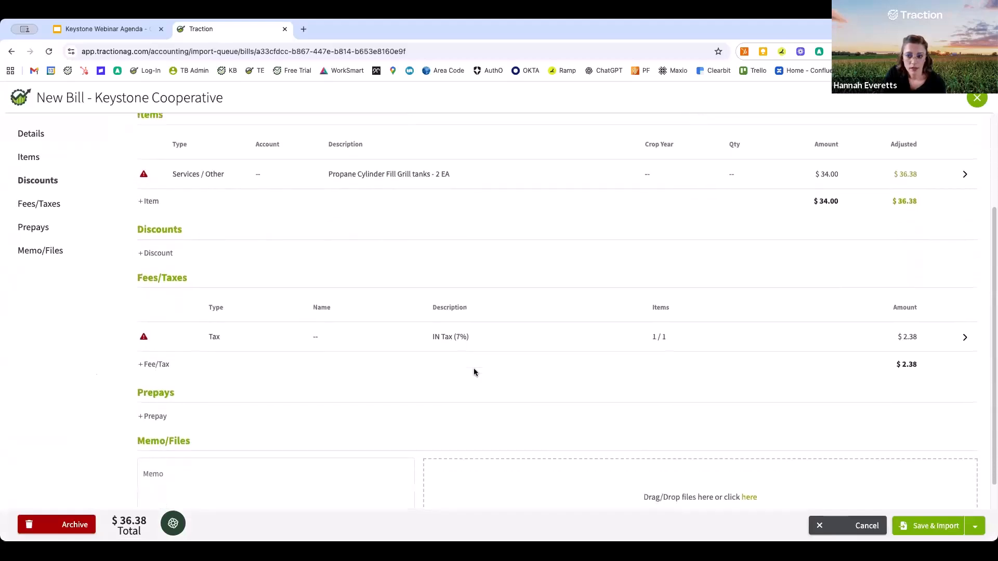
scroll(474, 372, up, 1)
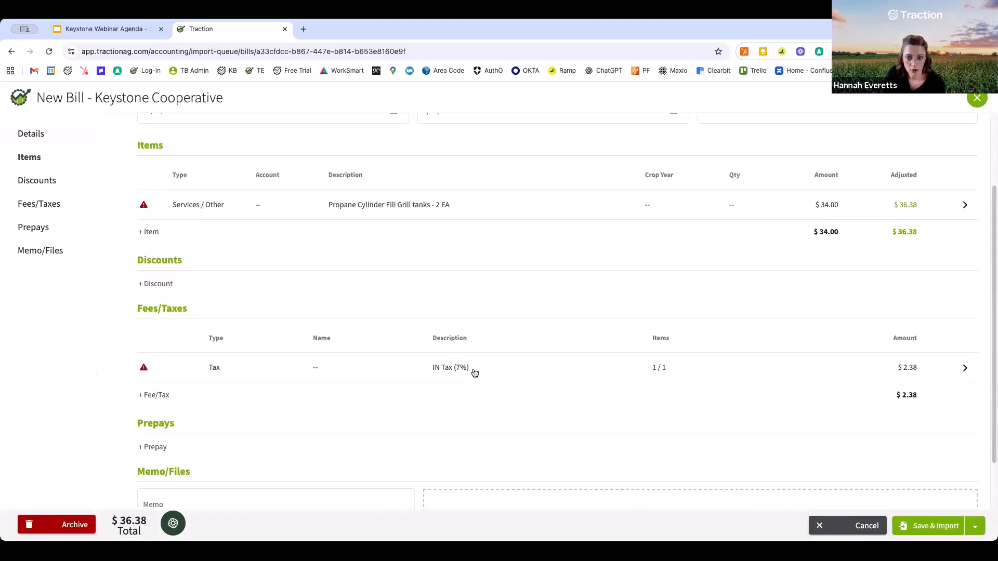
scroll(474, 373, up, 3)
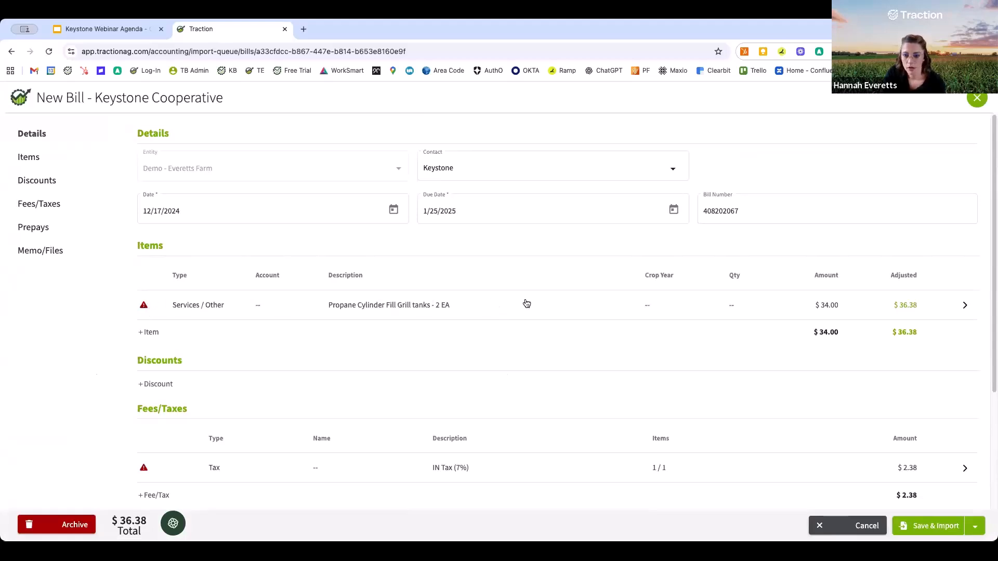
- Assign the Propane Cylinder Fill Grill tanks item to the Fuel & Oil Expense account and expand its fees and taxes
click(547, 305)
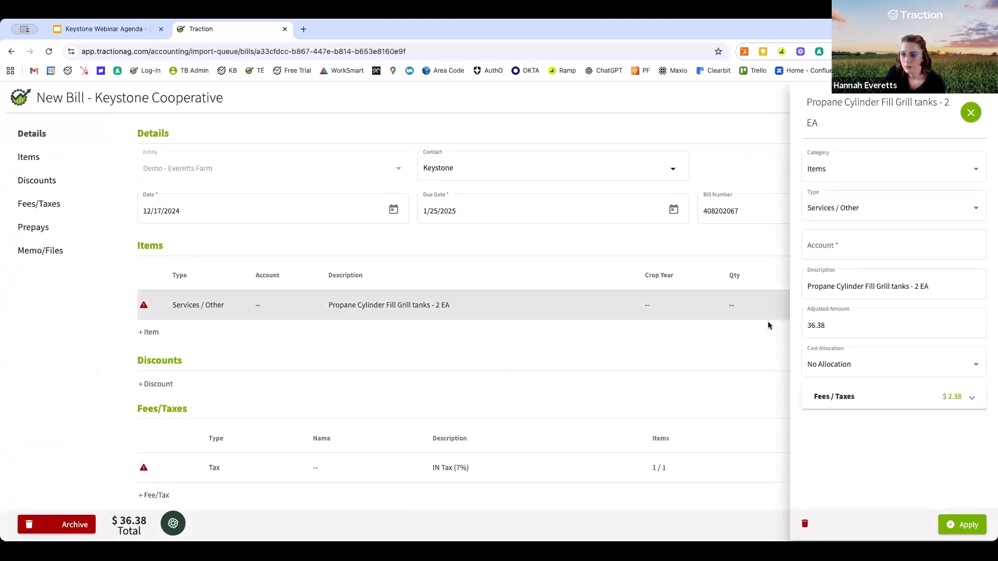
click(849, 243)
text(fuel)
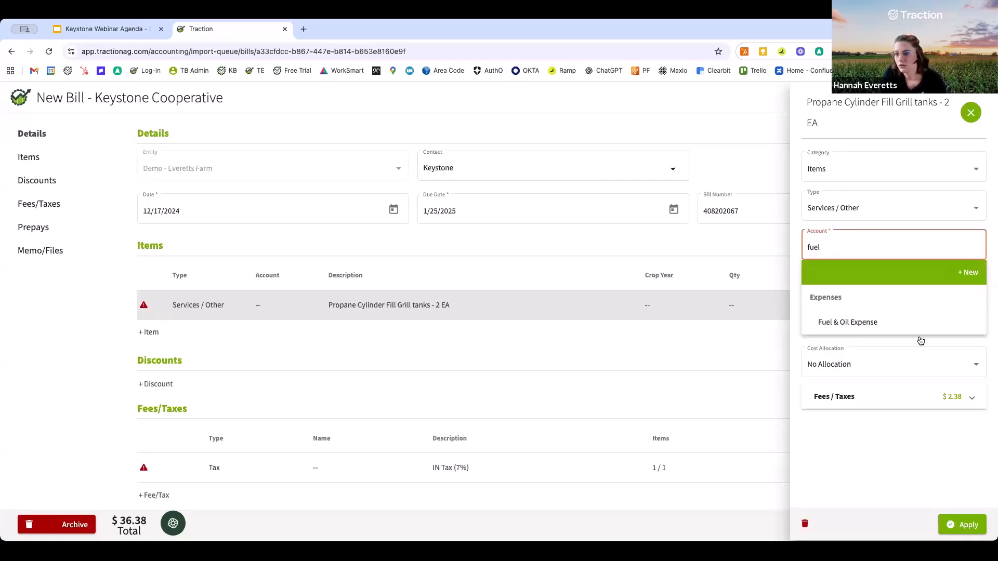
click(885, 322)
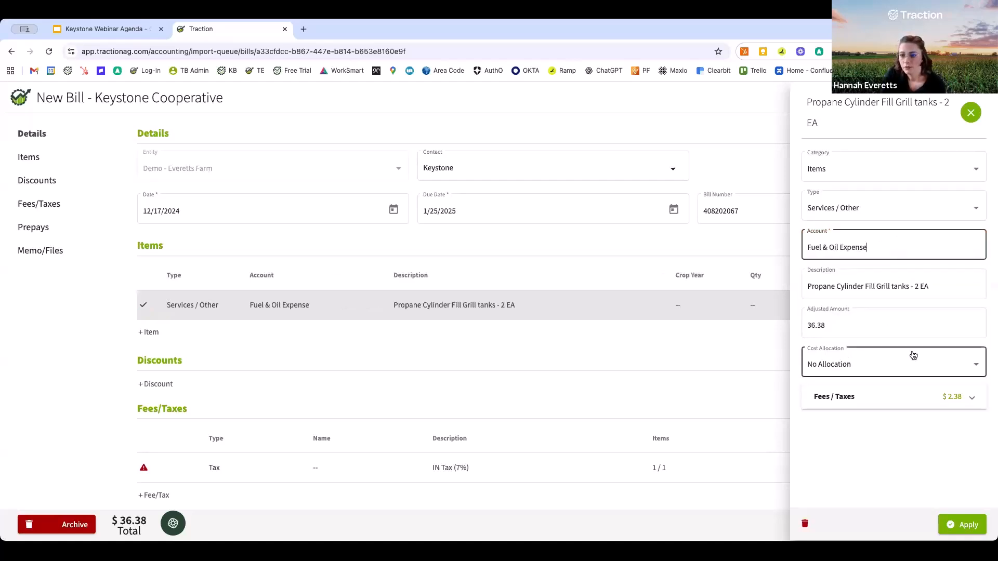
click(894, 401)
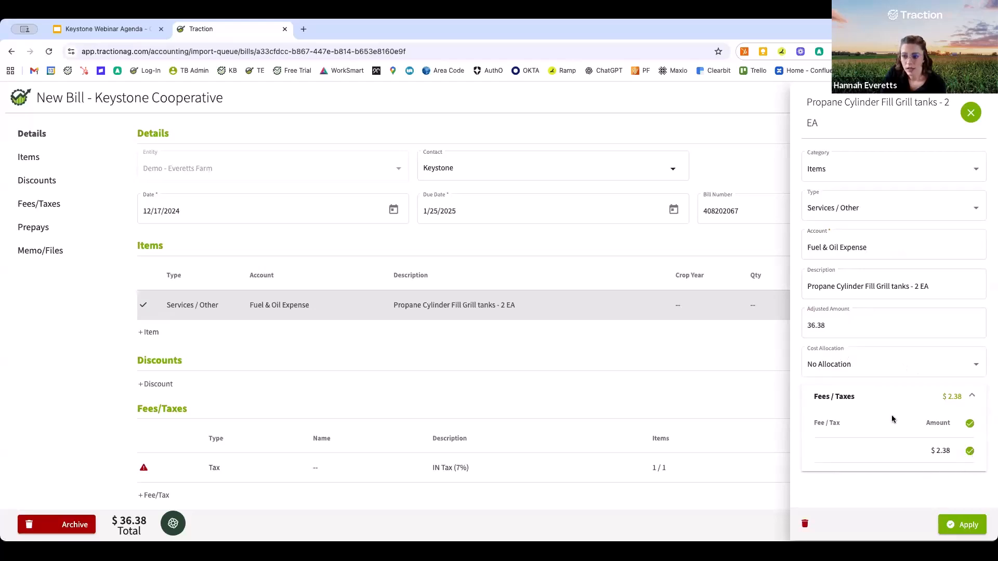
- View the zones offered for the propane item's cost allocation without allocating any, and apply the item changes
click(854, 363)
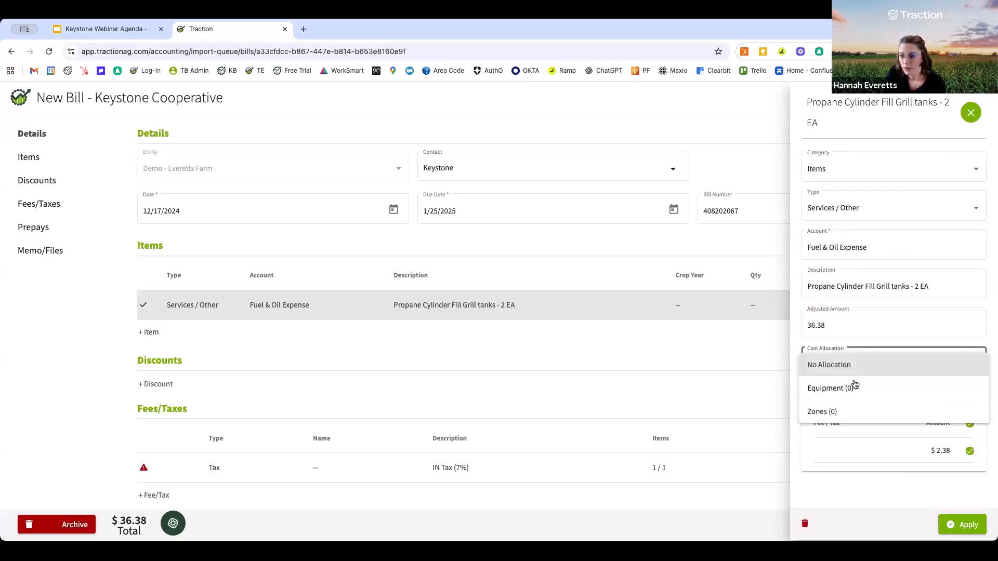
click(840, 413)
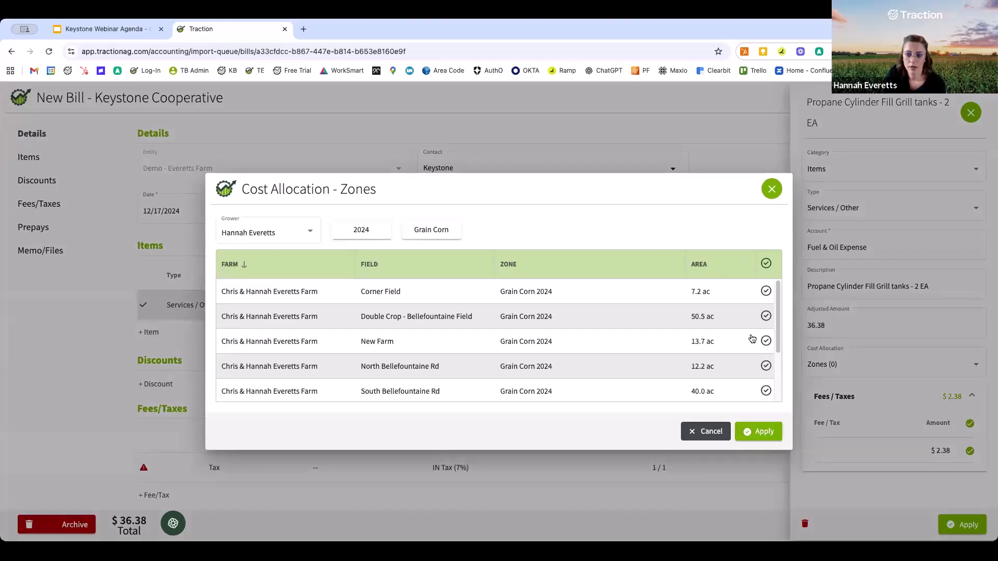
click(771, 190)
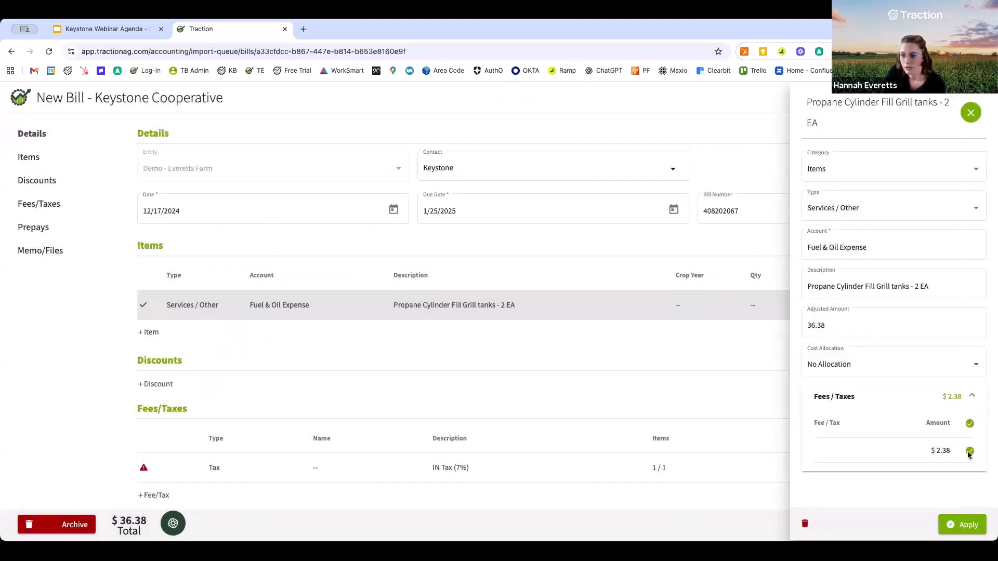
click(964, 527)
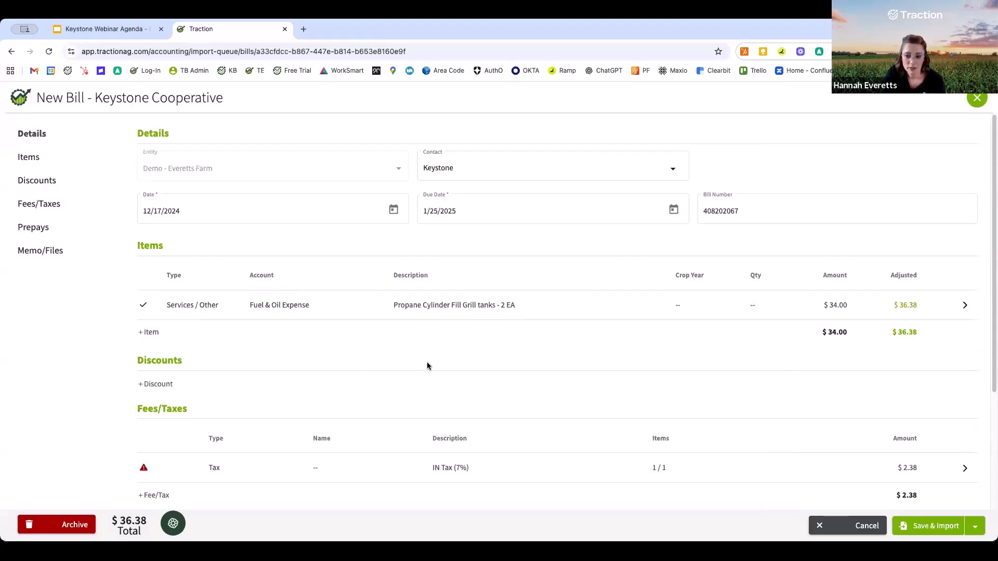
- Set the name of the bill's IN Tax (7%) line to Tax and apply it
scroll(435, 350, down, 1)
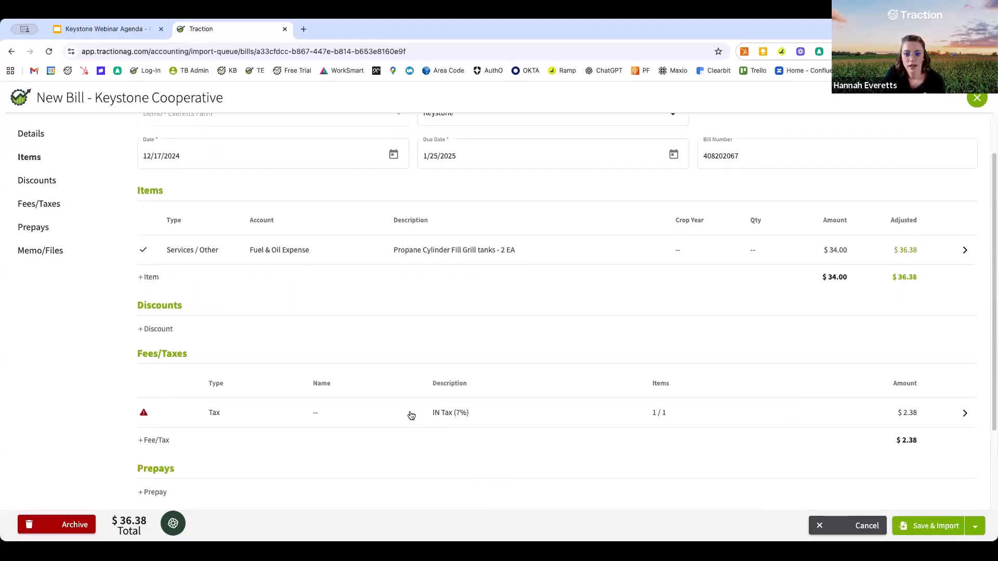
click(277, 418)
click(891, 187)
click(821, 229)
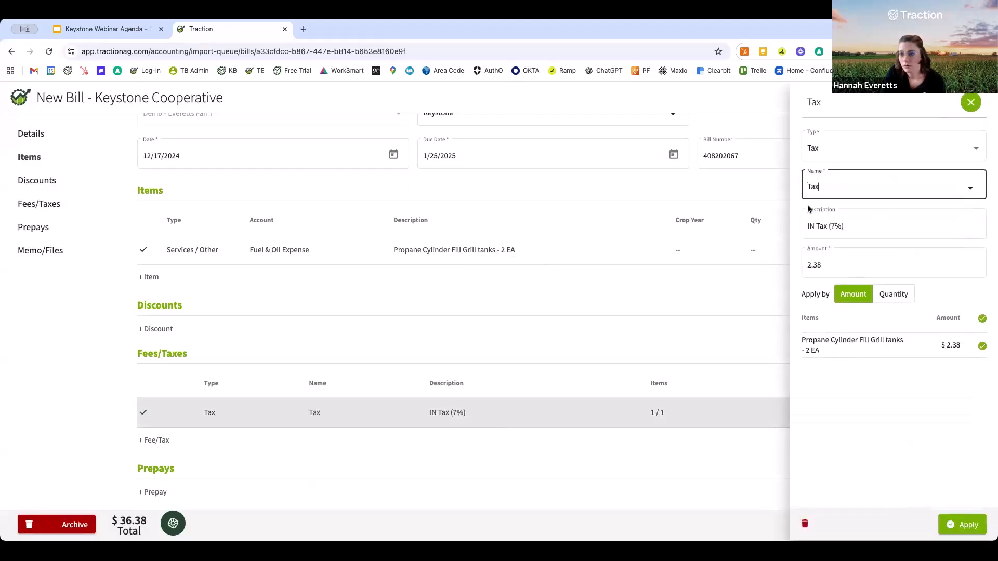
click(887, 442)
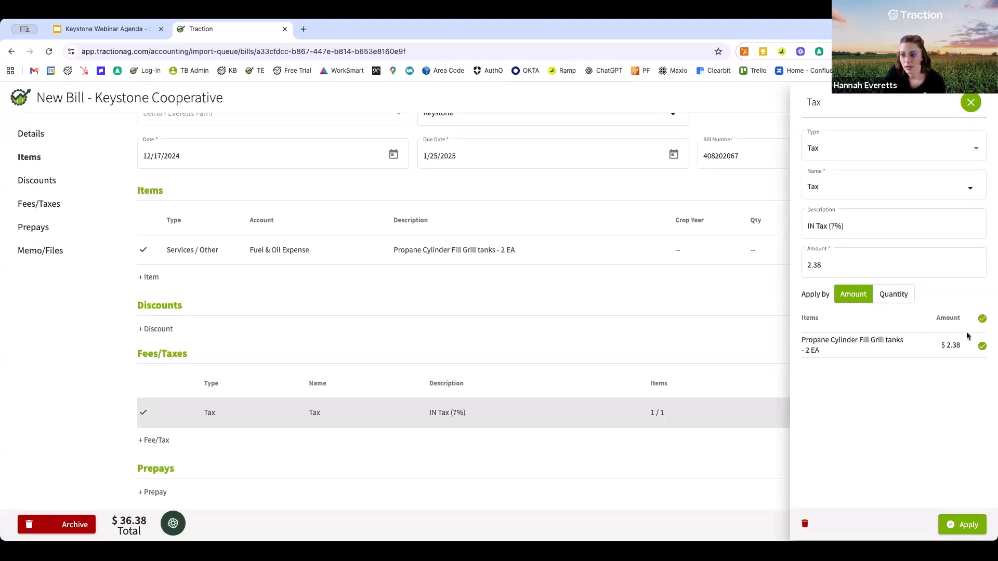
click(970, 530)
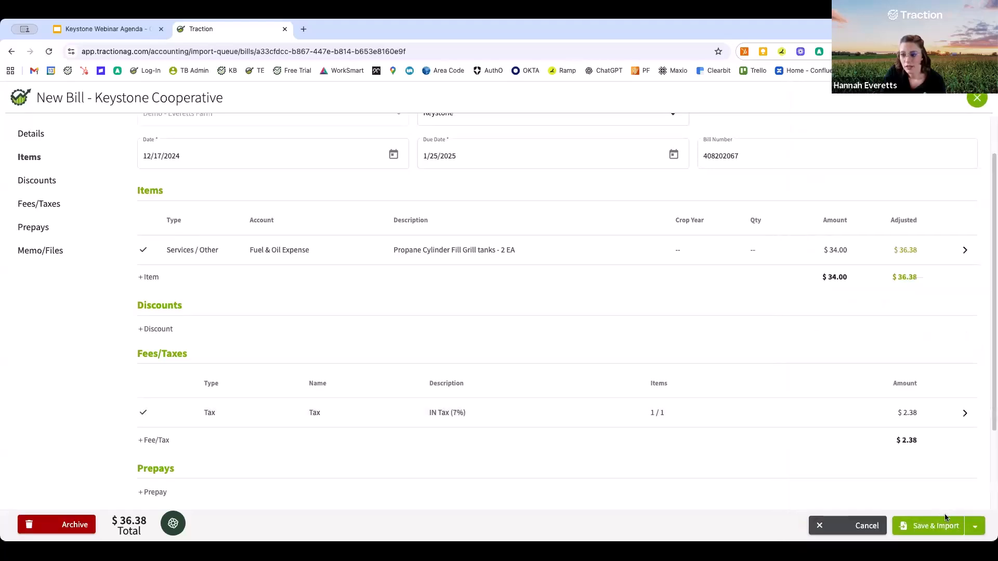
- Review the completed Keystone Cooperative bill and save and import it
scroll(646, 446, down, 4)
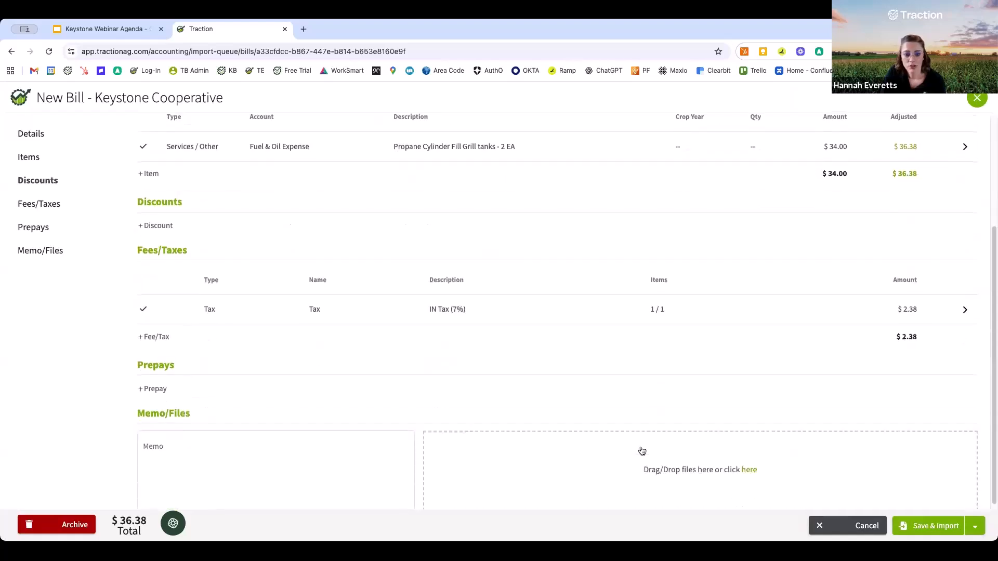
scroll(642, 451, up, 5)
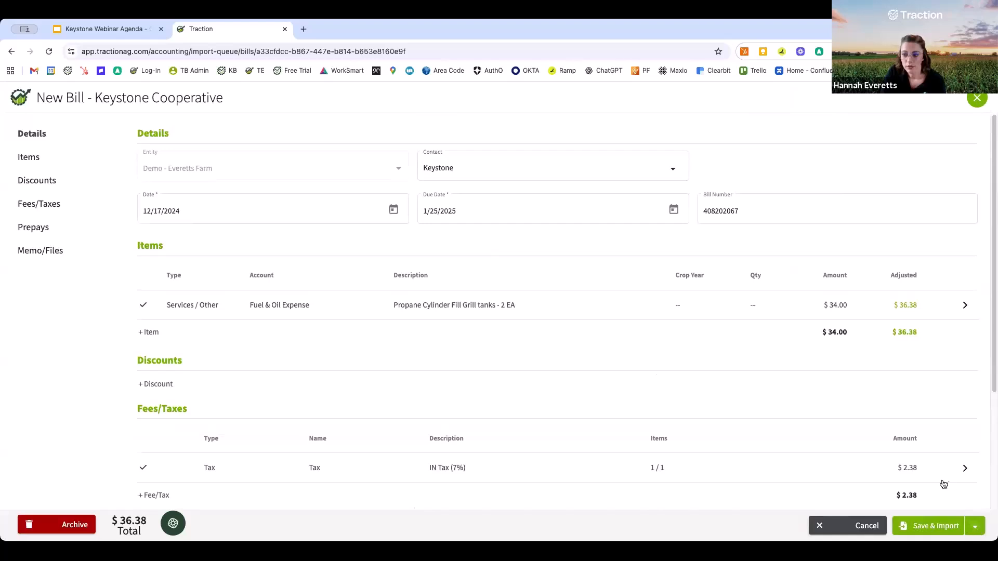
click(922, 528)
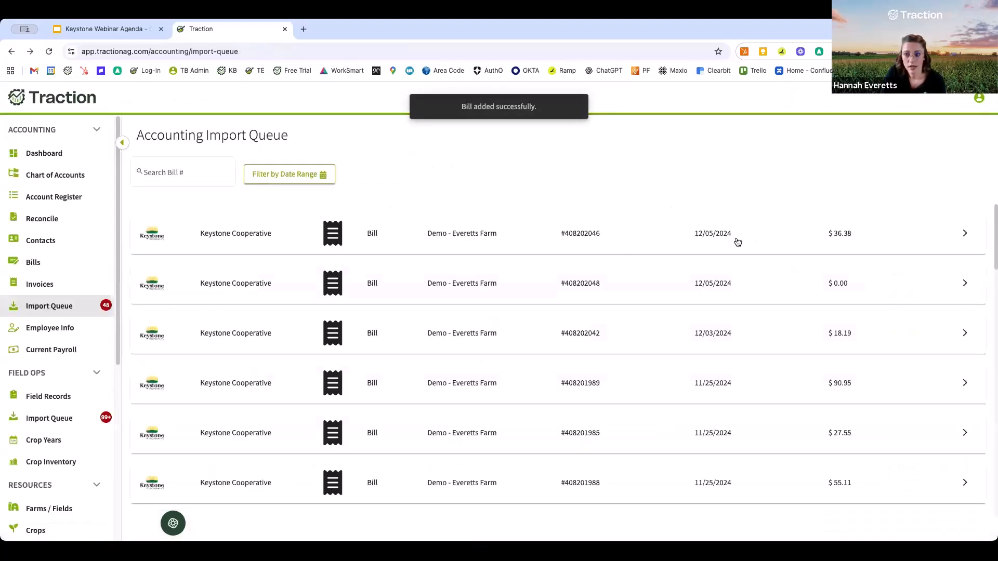
- Open the Keystone bill dated 11/05/2025 for editing from the Bills page and review its items and prepay
click(51, 261)
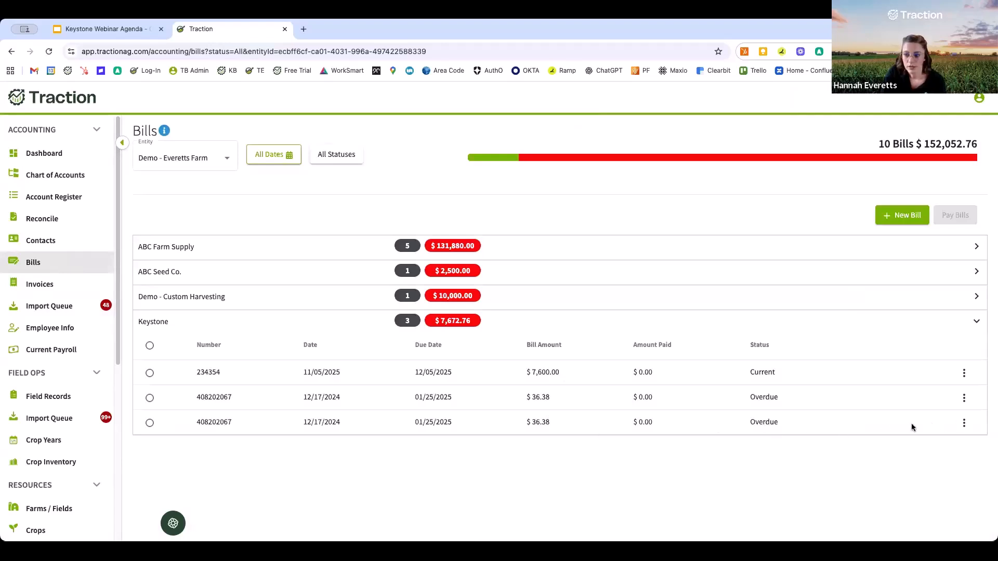
click(964, 373)
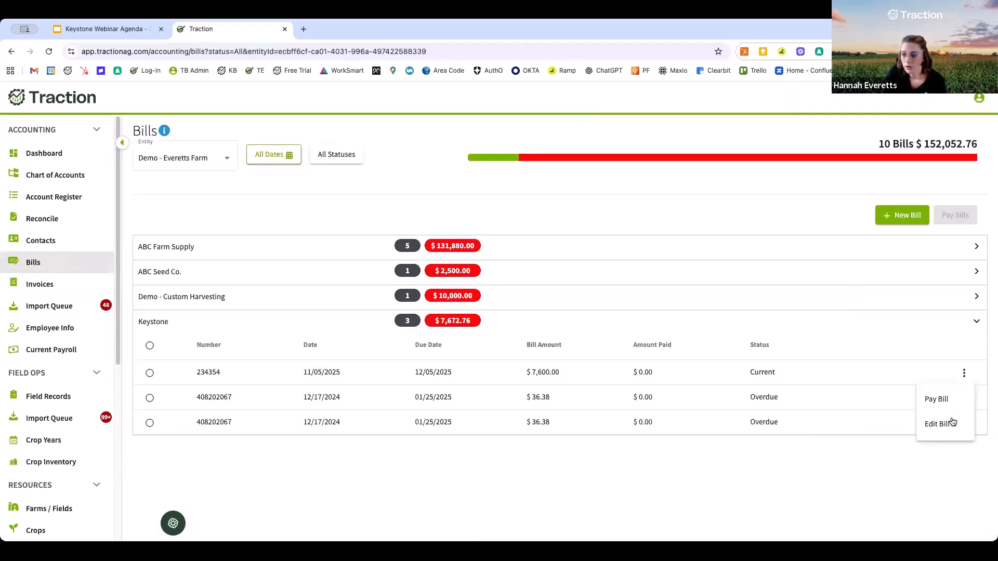
click(952, 421)
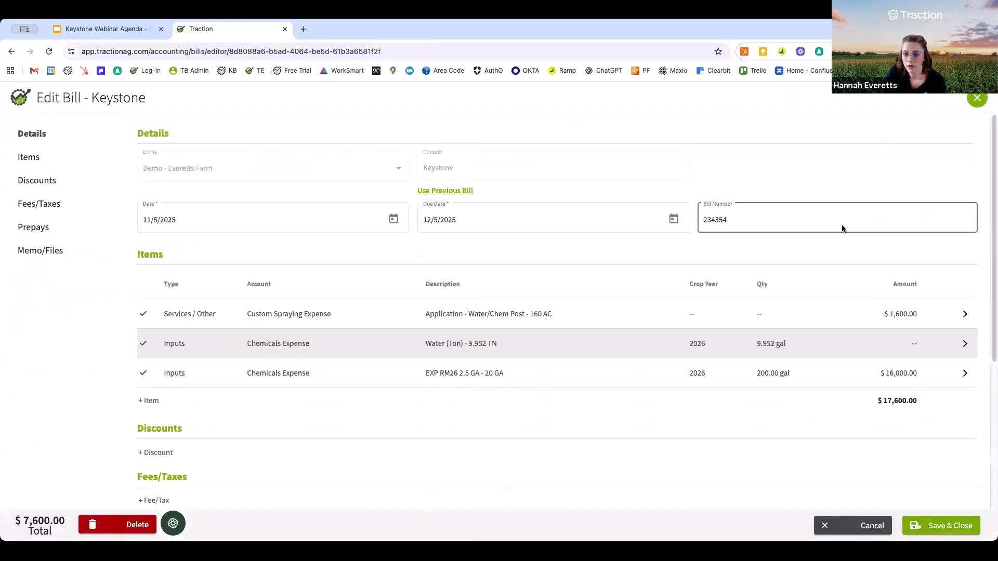
scroll(379, 365, down, 3)
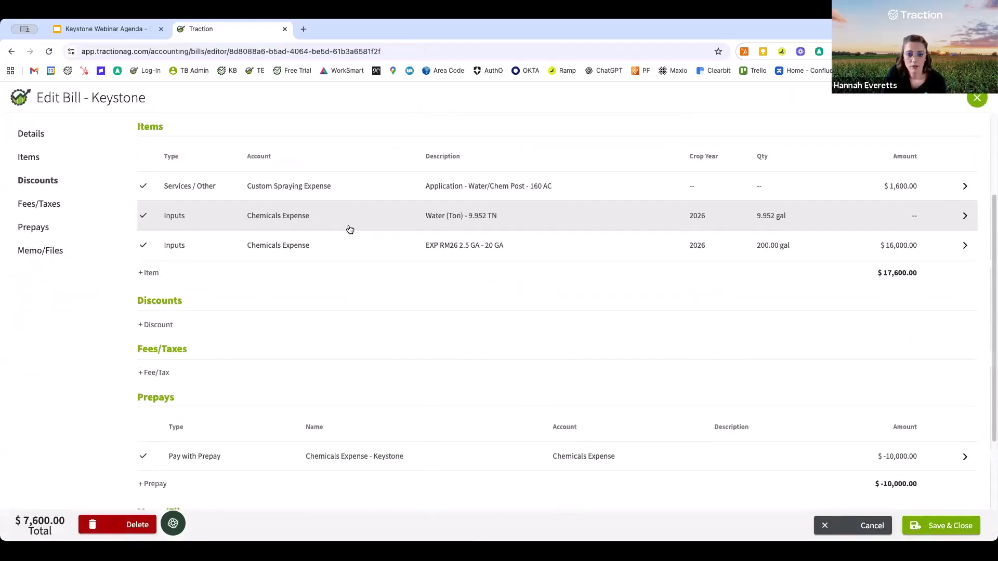
scroll(364, 336, up, 3)
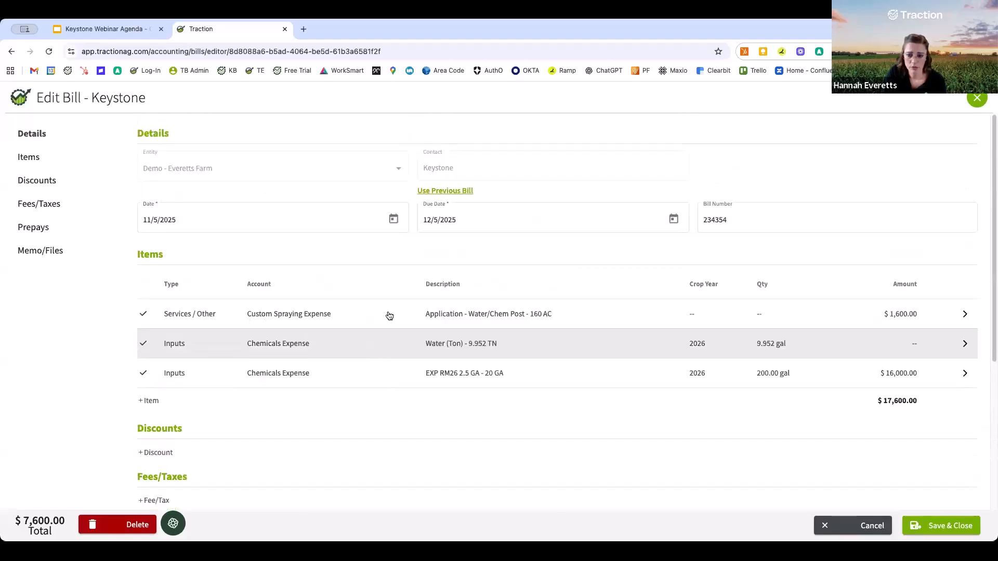
- View the cost allocation options of the Application - Water/Chem Post item and close it without changes
click(485, 314)
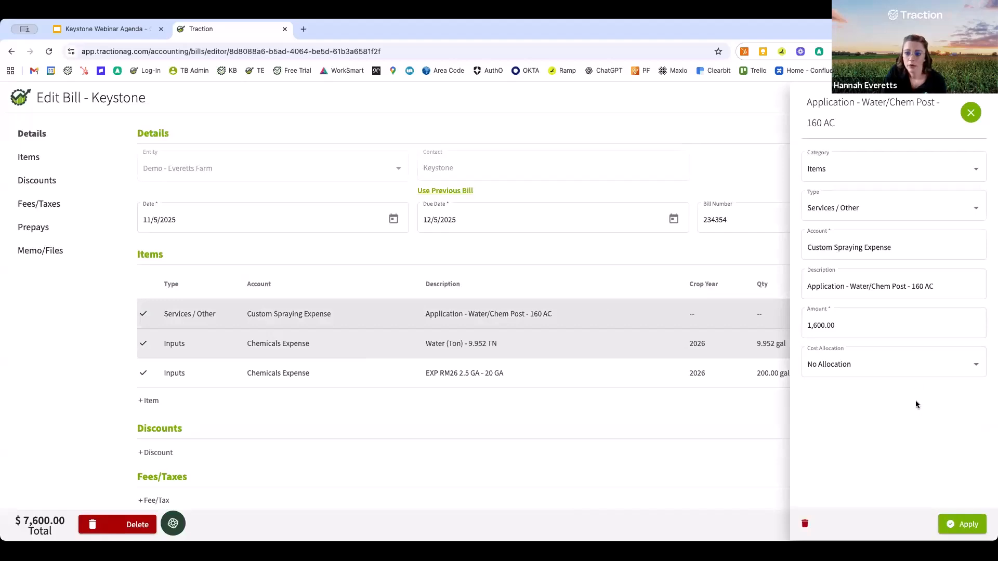
click(853, 365)
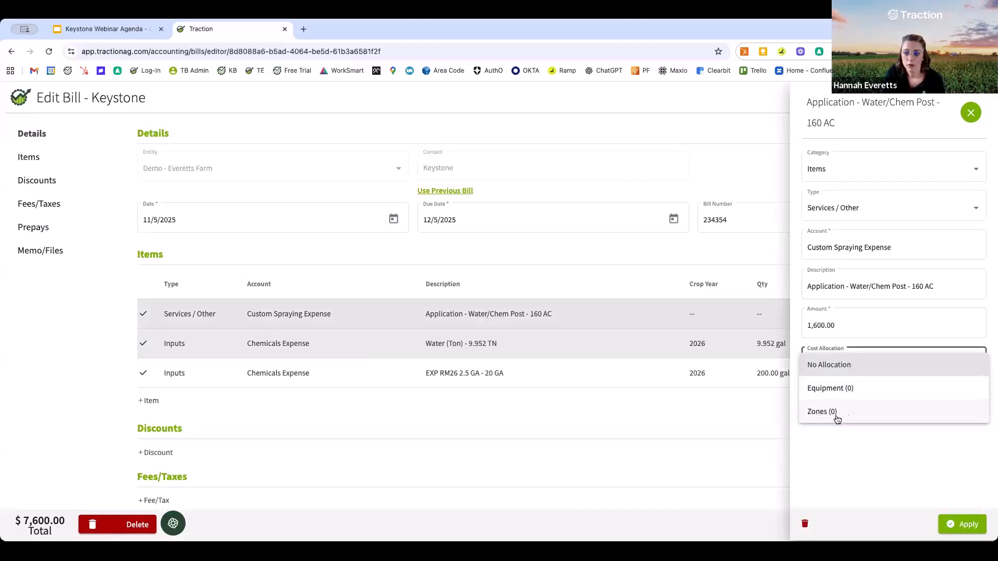
click(737, 412)
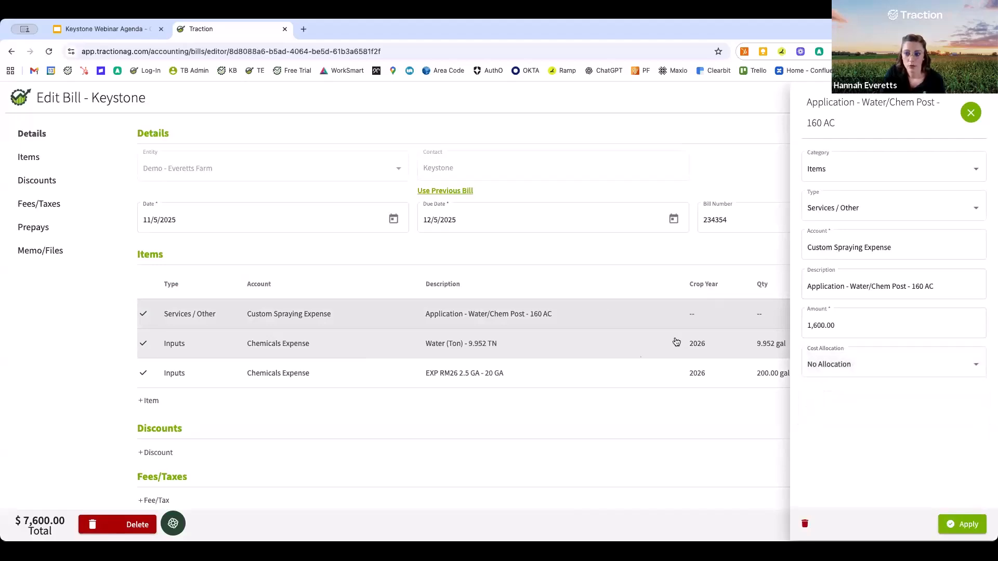
click(965, 114)
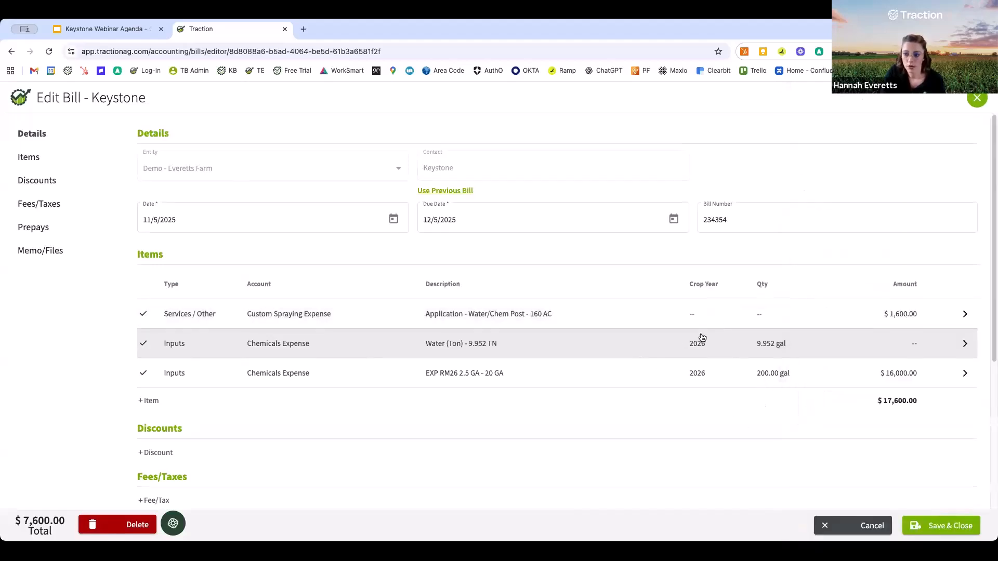
- Review the memo text listing the treated fields in the bill's Memo/Files section
scroll(697, 335, down, 3)
scroll(697, 335, down, 3)
click(297, 444)
drag(292, 442, 140, 441)
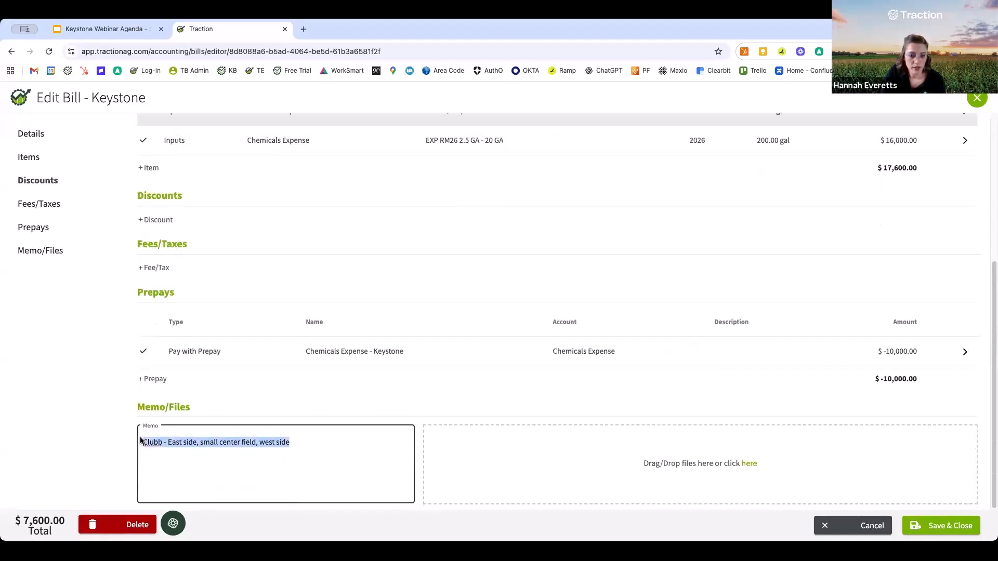
click(181, 486)
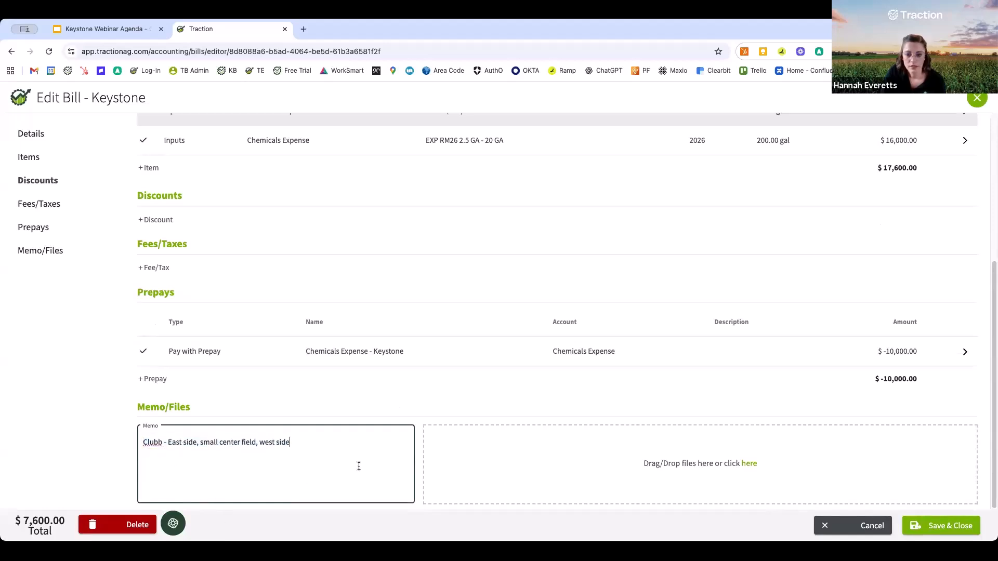
scroll(713, 379, up, 5)
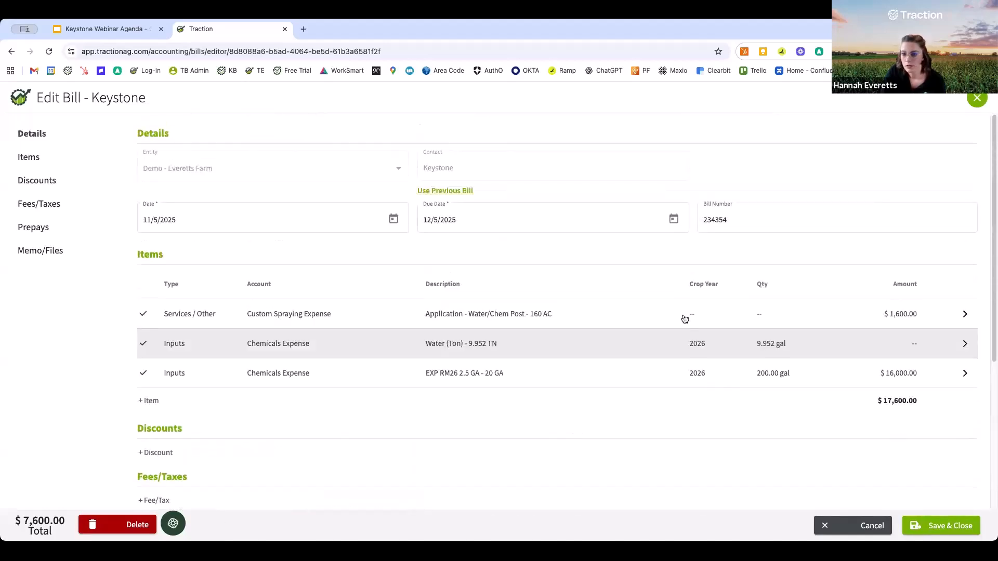
- Choose zone cost allocation for the Application - Water/Chem Post item and filter the zones to 2025 and all harvest products
click(735, 314)
click(866, 366)
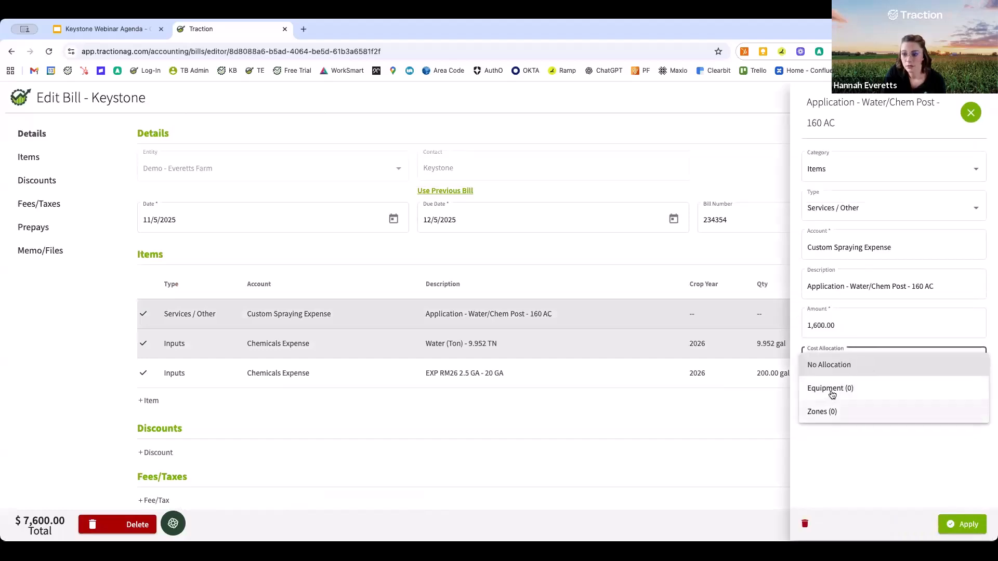
click(831, 412)
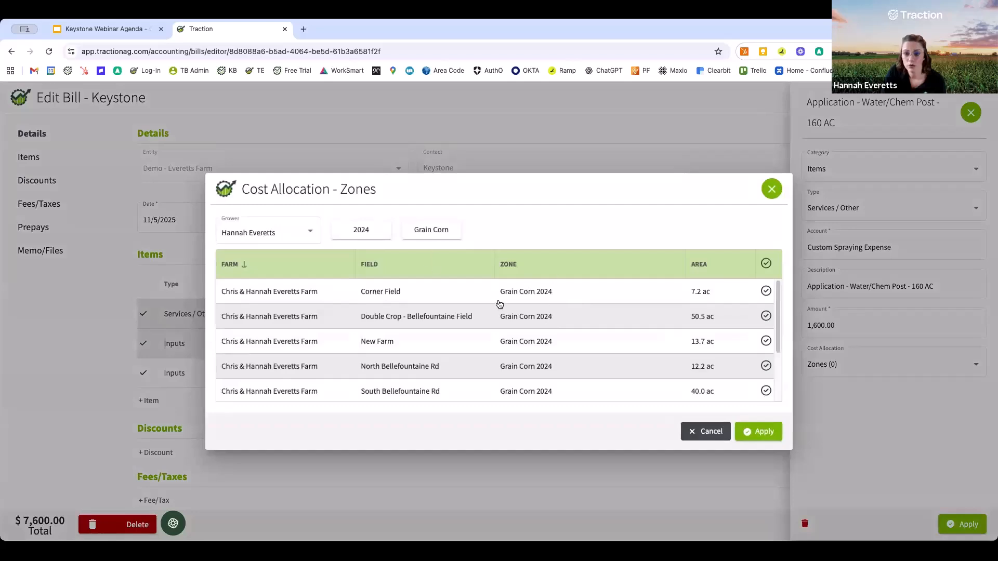
click(377, 233)
click(364, 345)
scroll(436, 364, down, 3)
scroll(437, 386, down, 3)
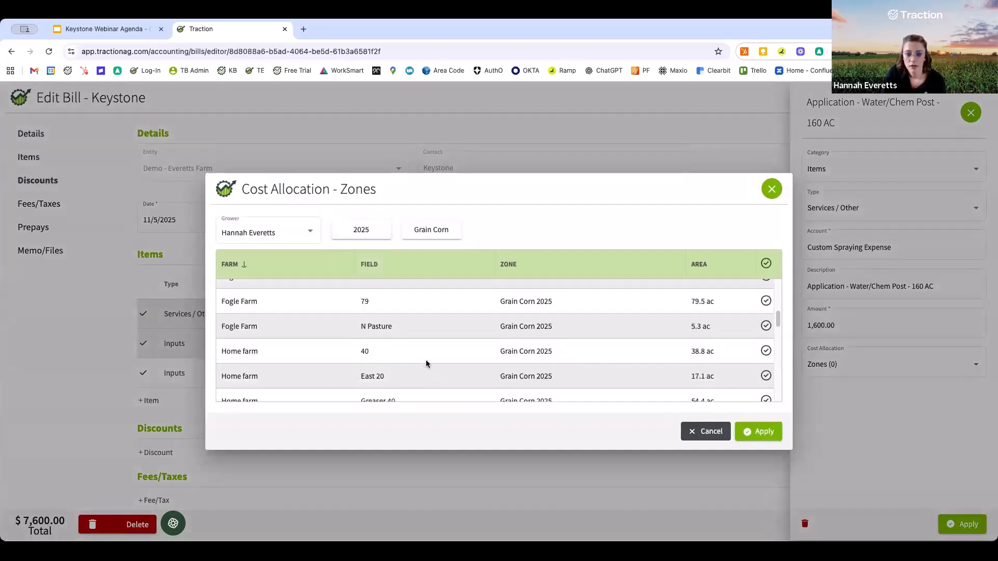
click(443, 230)
click(478, 309)
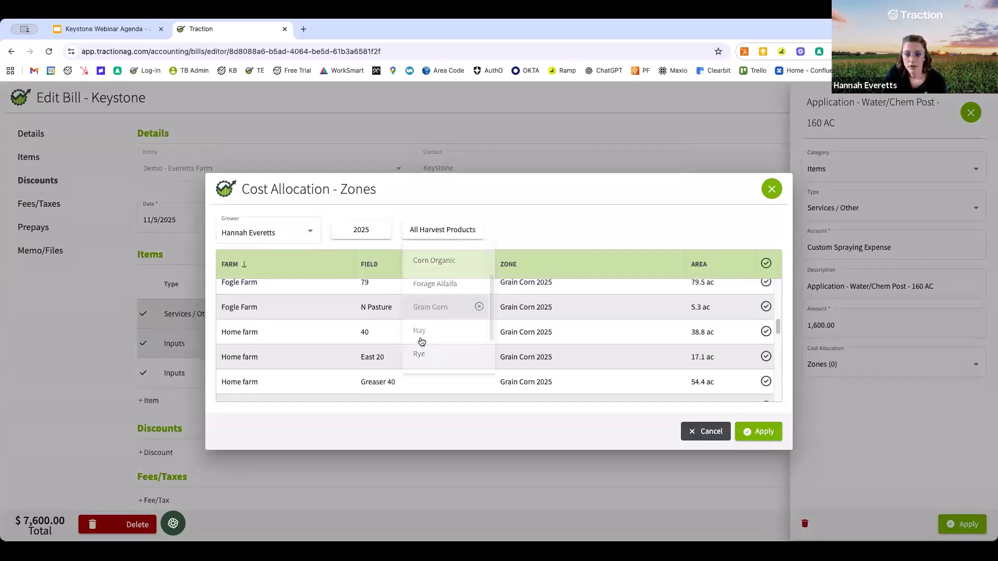
- Allocate the item to the Corner Field Soybeans 2025 and Double Crop - Bellefountaine Field Wheat 2025 zones and apply the item
scroll(420, 342, down, 4)
scroll(426, 345, down, 5)
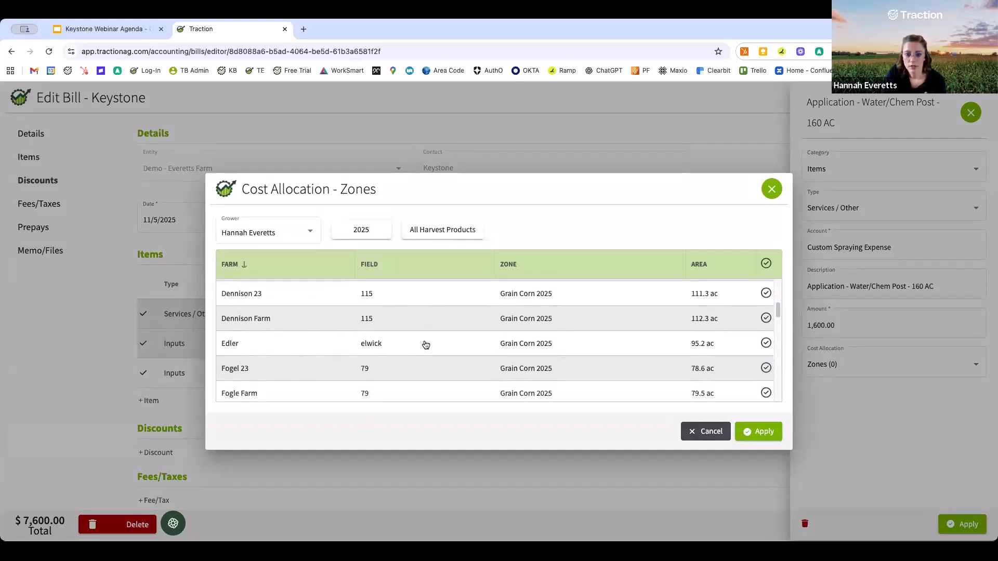
scroll(426, 345, down, 4)
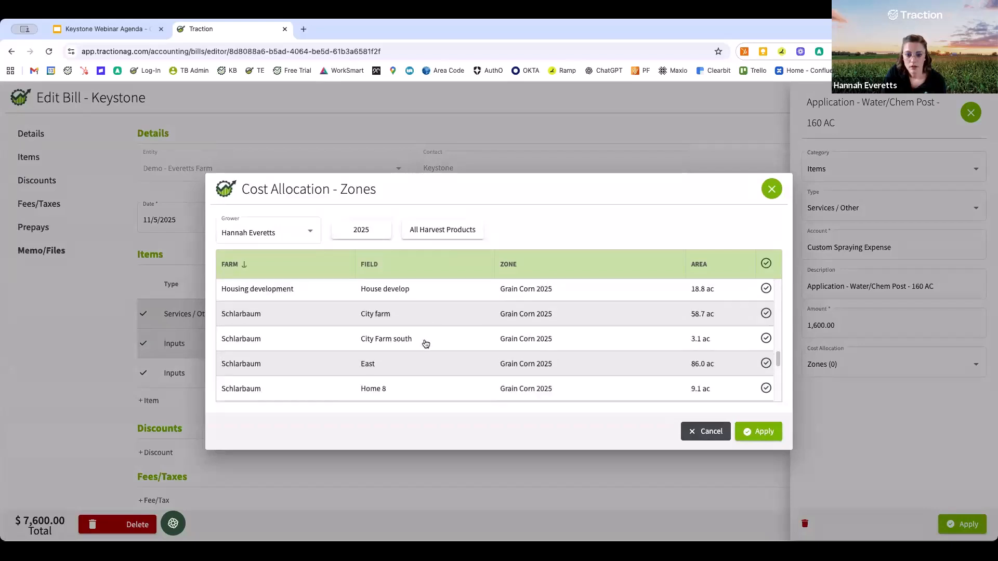
scroll(426, 344, up, 12)
click(765, 291)
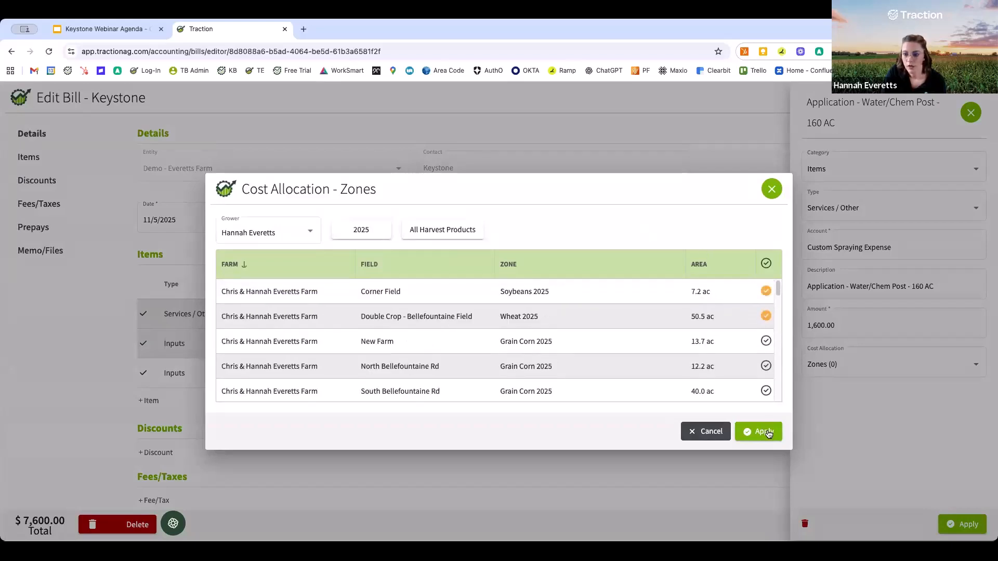
click(761, 431)
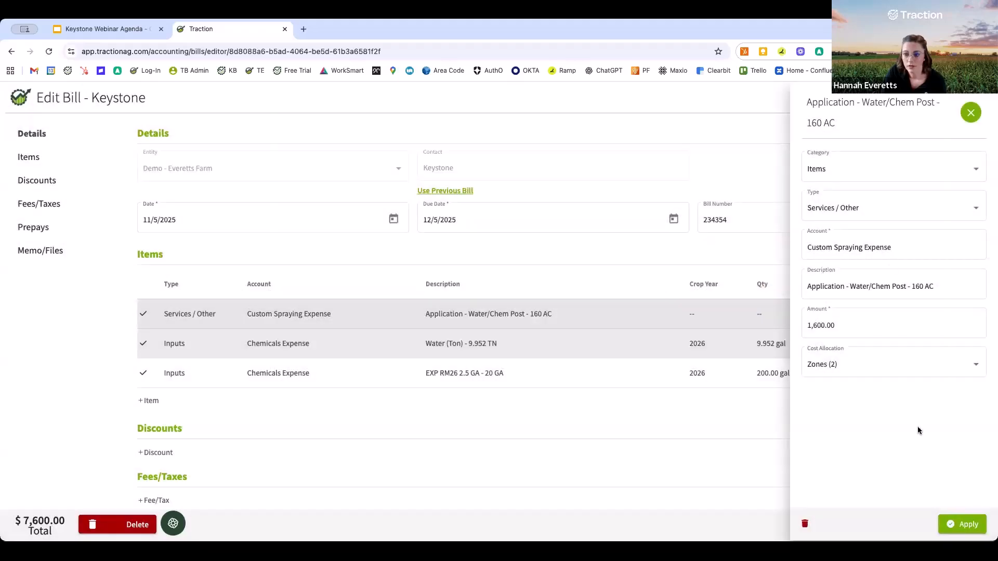
click(961, 524)
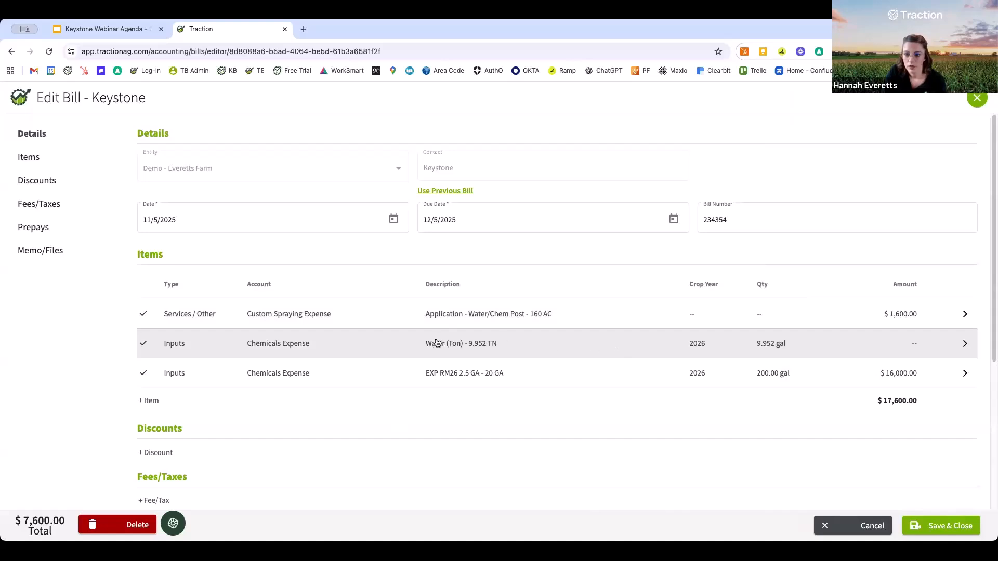
- Review the details of the Water (Ton) and EXP RM26 2.5 GA input items, applying each one
click(627, 345)
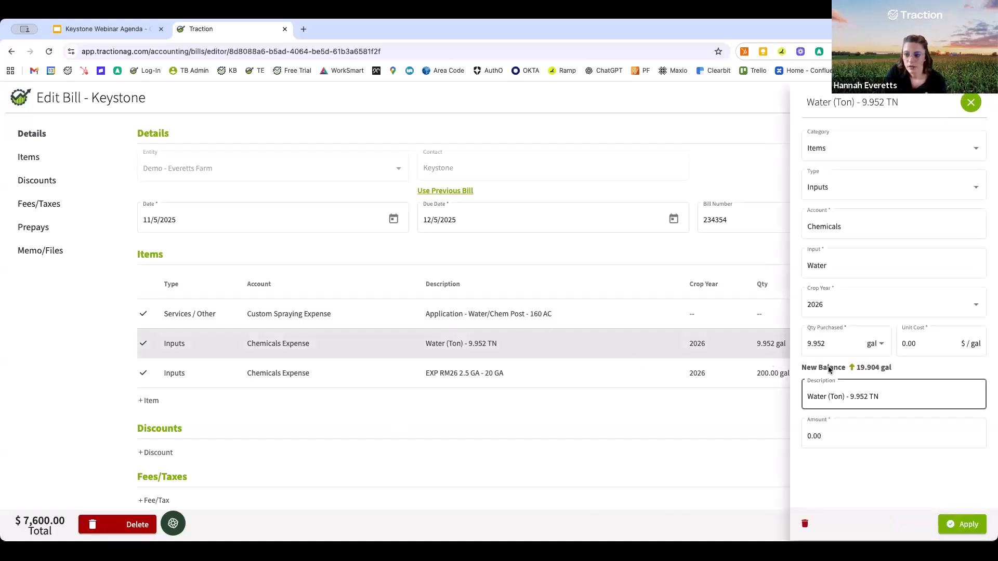
click(852, 444)
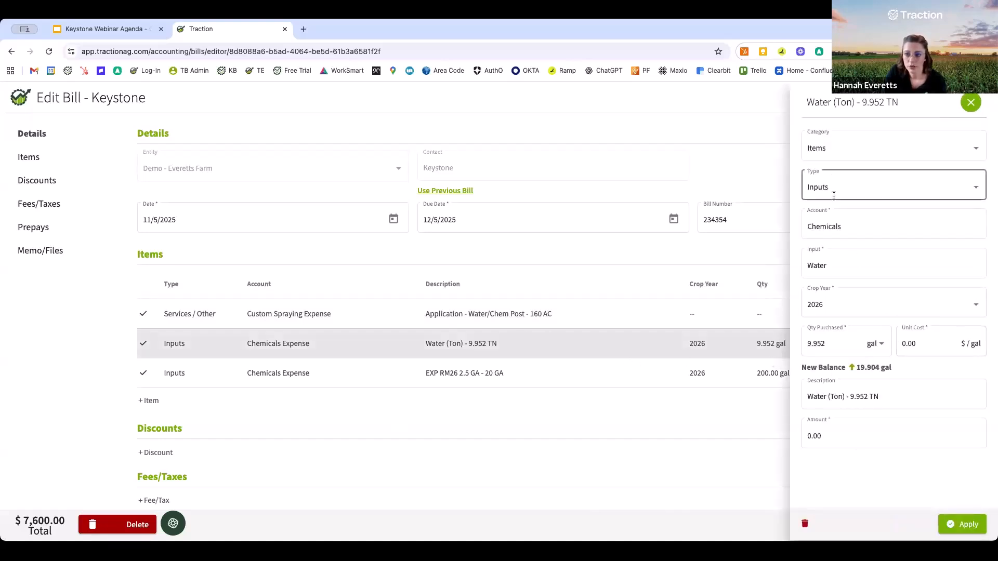
click(887, 400)
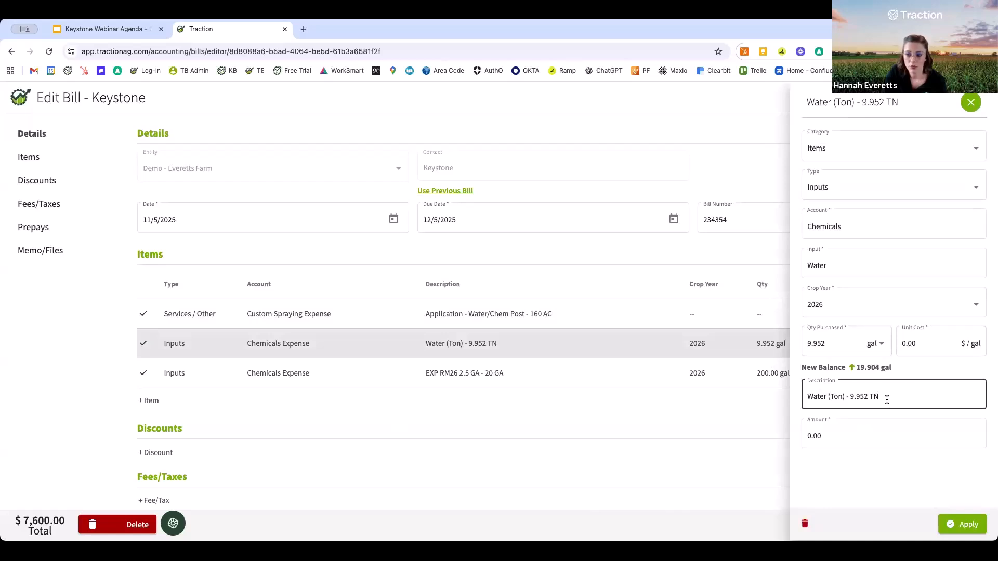
click(966, 526)
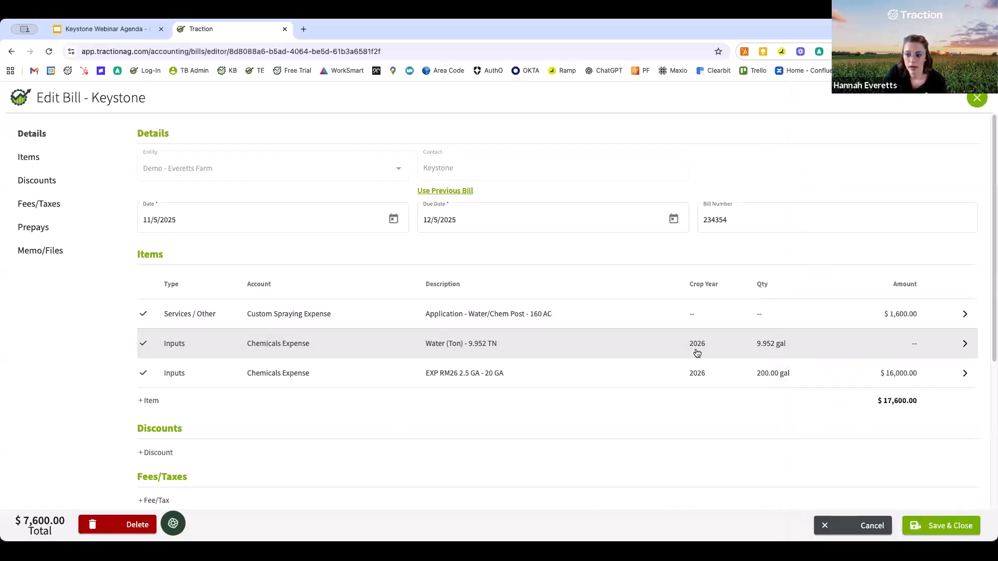
click(562, 379)
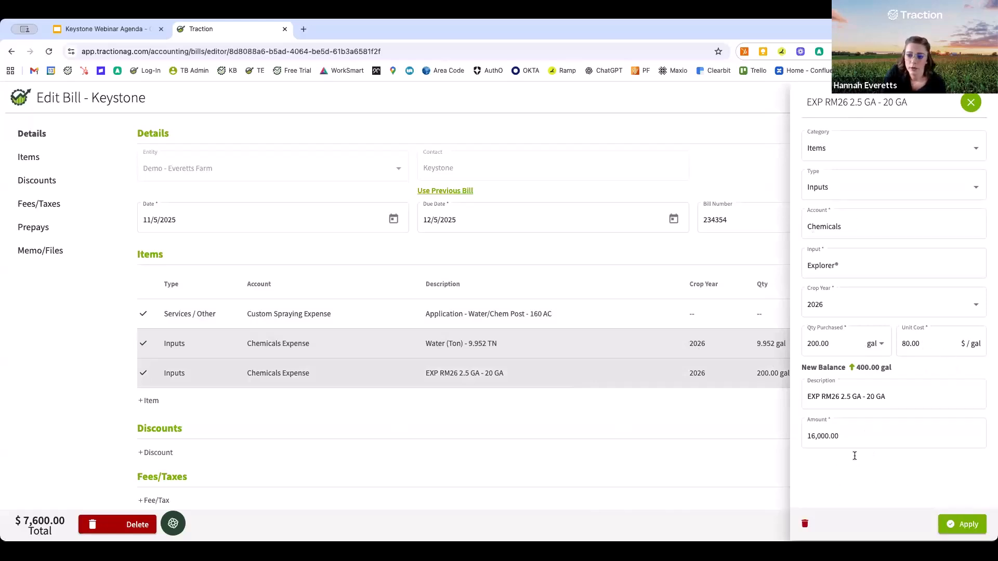
click(967, 524)
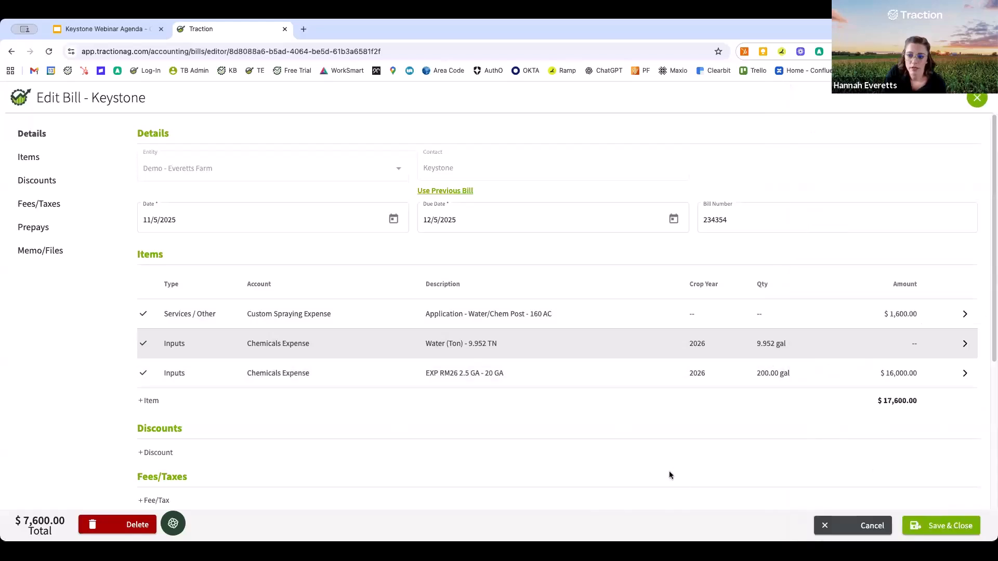
- Add an Early Pay discount of 1000 to the bill, limited to the Application - Water/Chem Post item, and apply it
scroll(620, 475, down, 4)
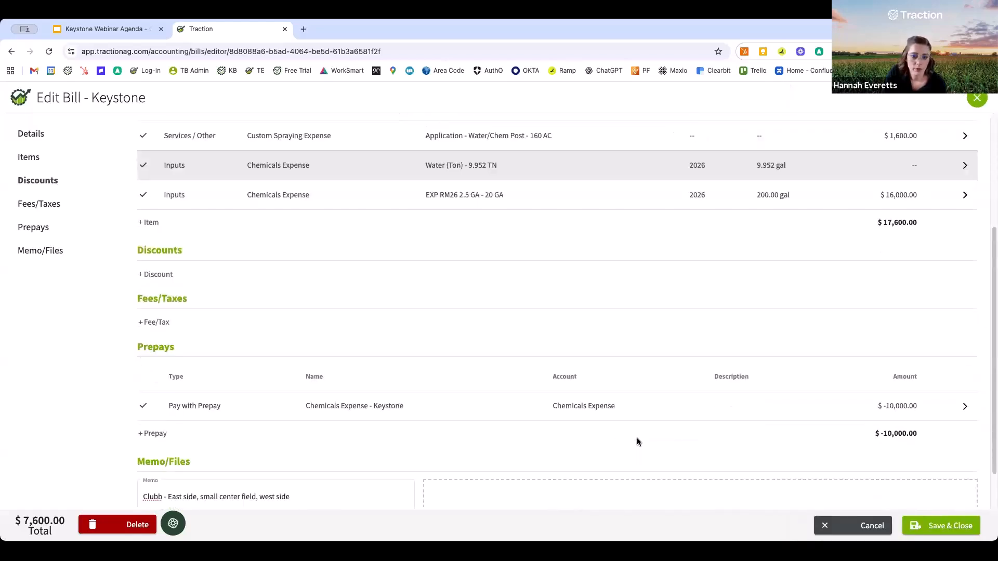
scroll(639, 444, down, 1)
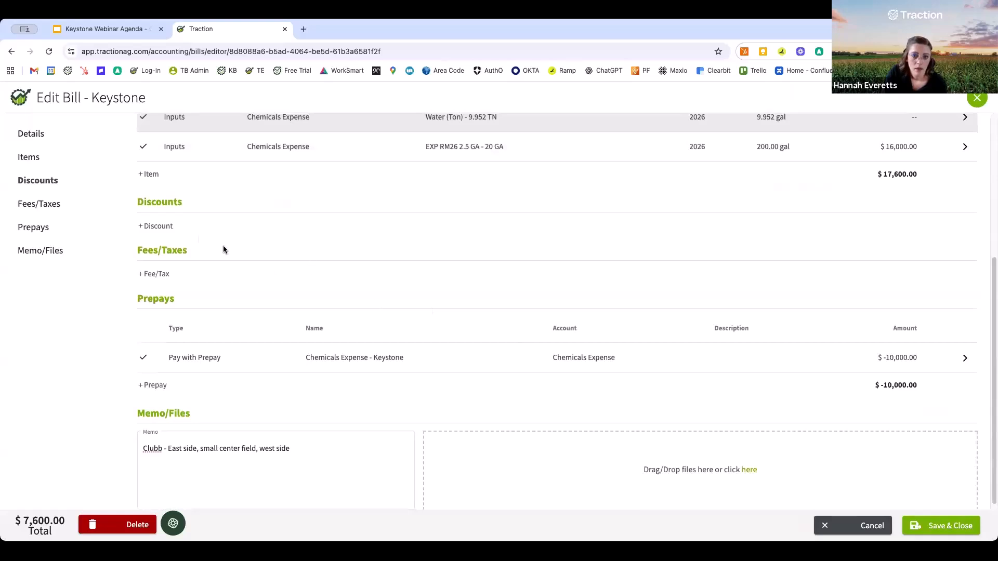
click(162, 219)
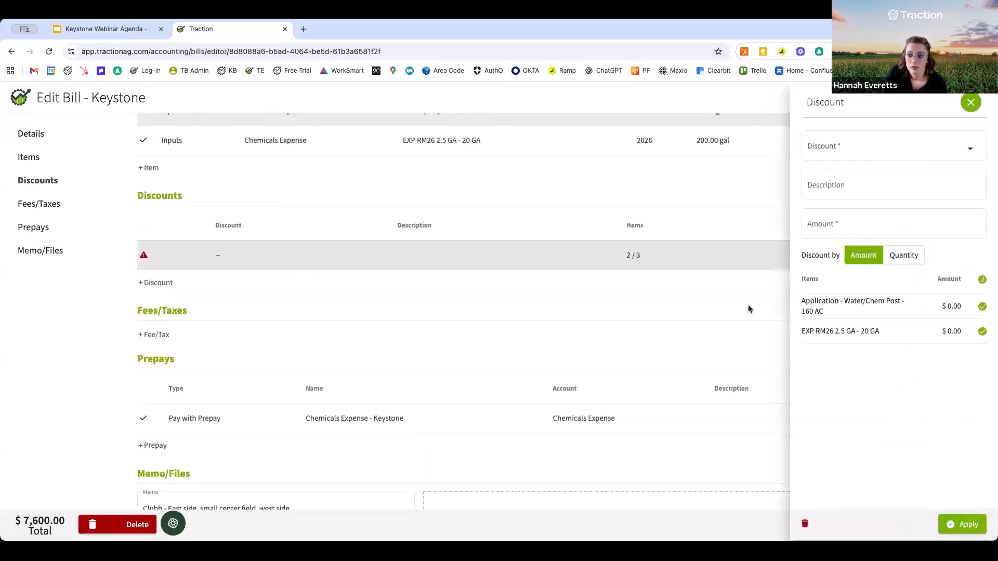
click(915, 146)
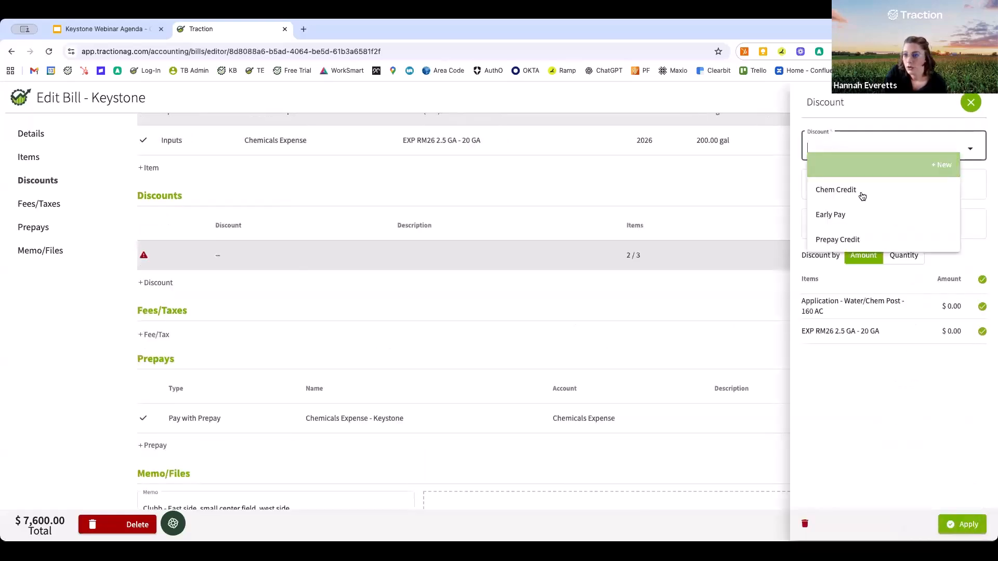
click(866, 217)
click(819, 223)
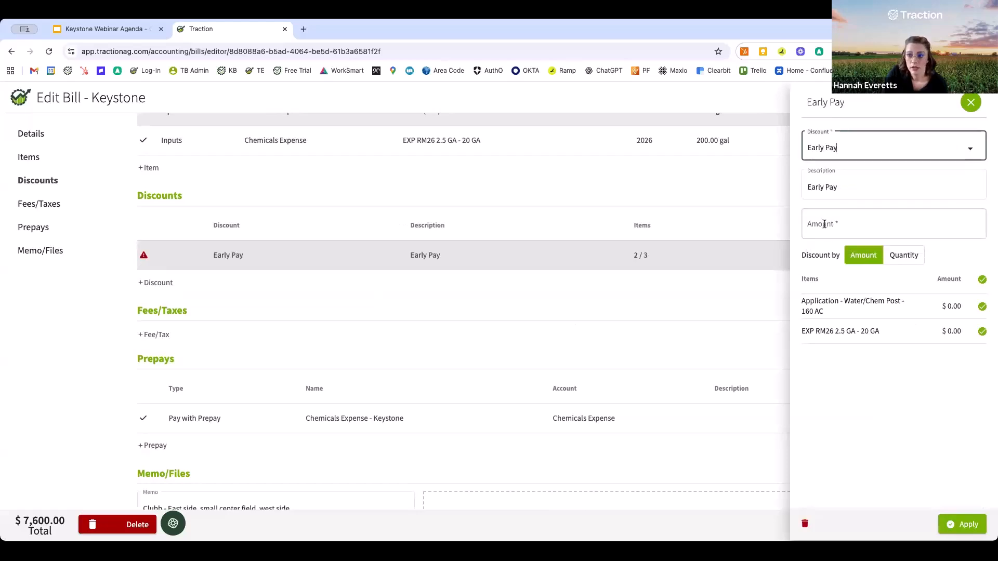
text(1000)
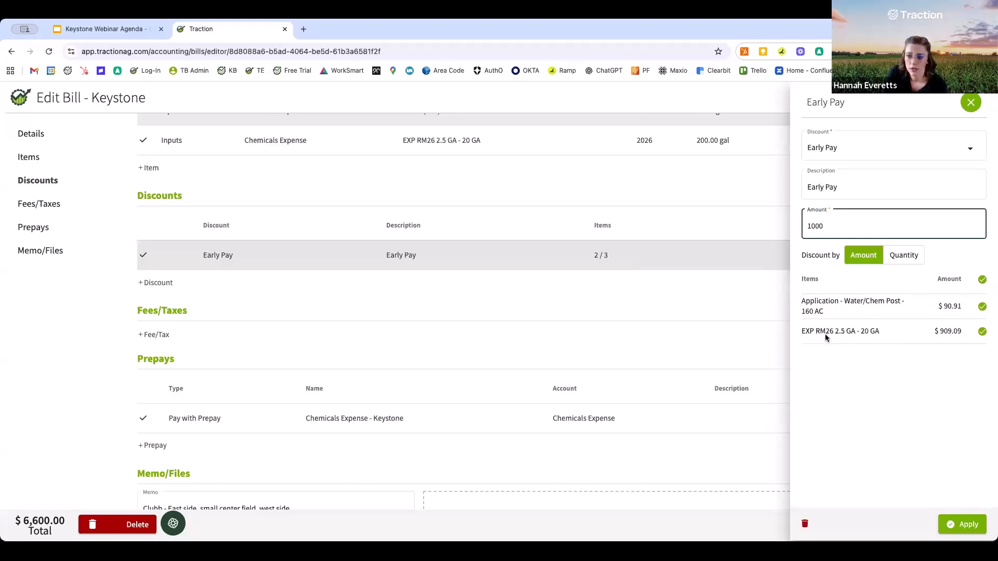
click(982, 335)
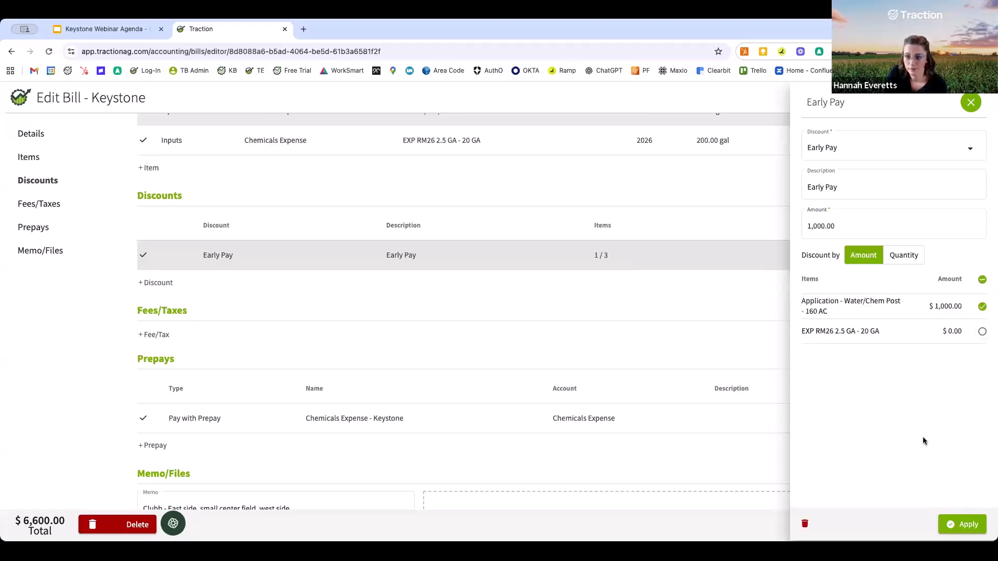
click(963, 526)
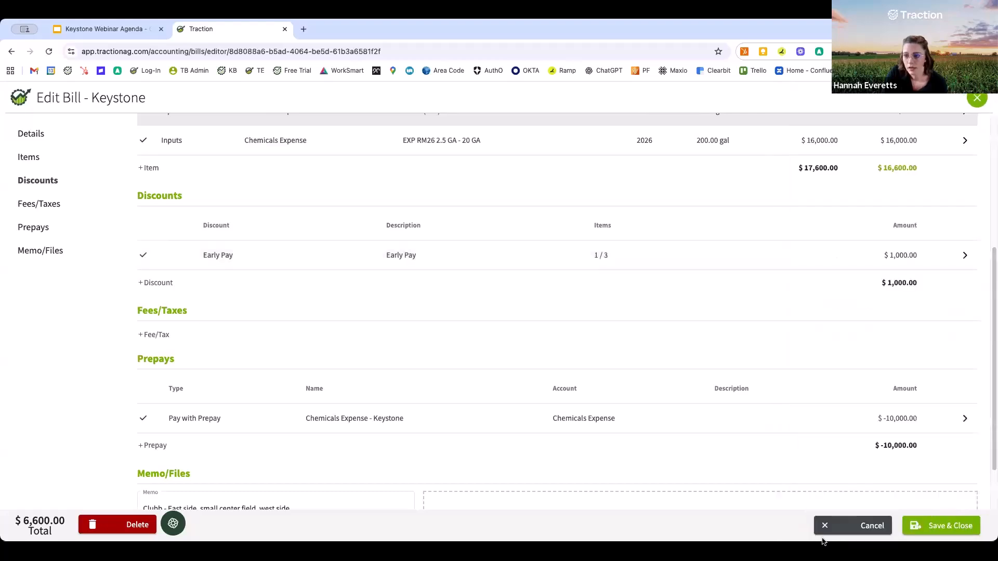
- Review the Chemicals Expense - Keystone prepay's options and balances, apply it, and check the bill items' adjusted amounts
scroll(671, 465, down, 2)
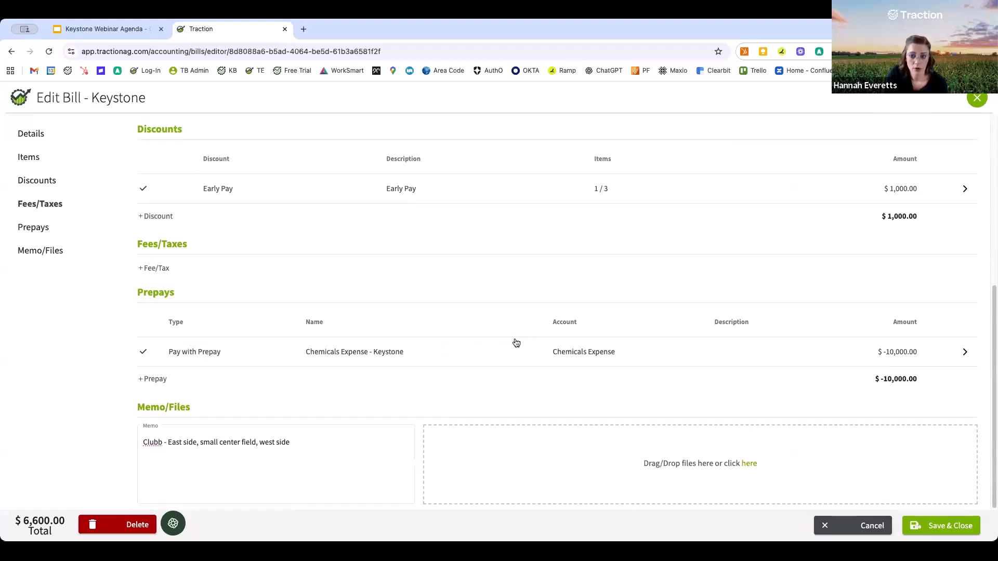
click(526, 355)
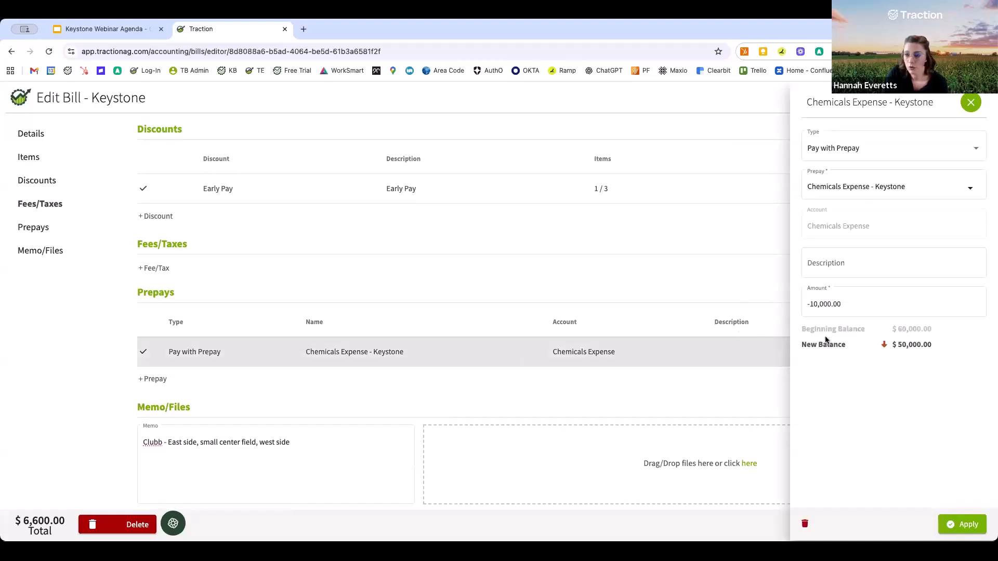
click(844, 188)
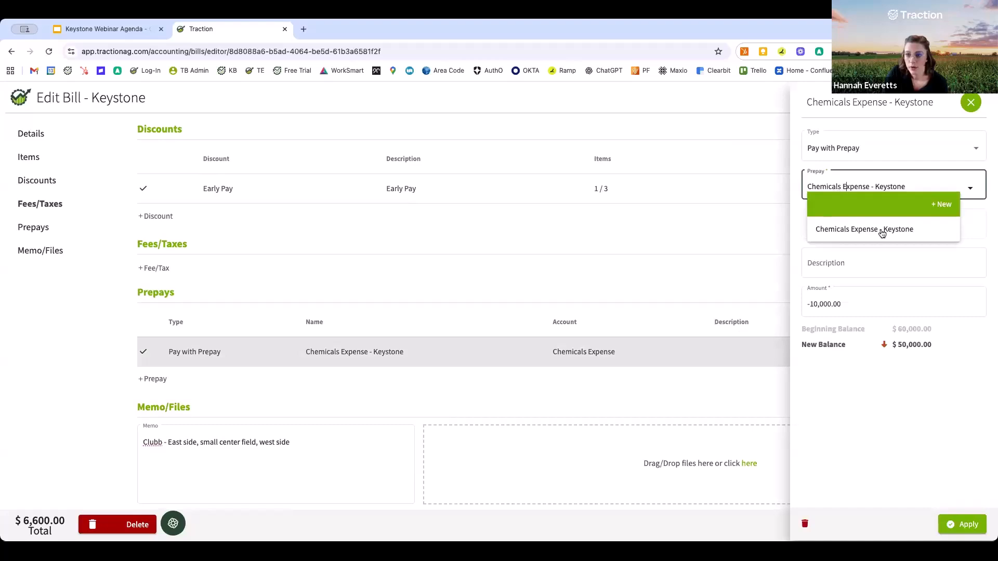
click(913, 390)
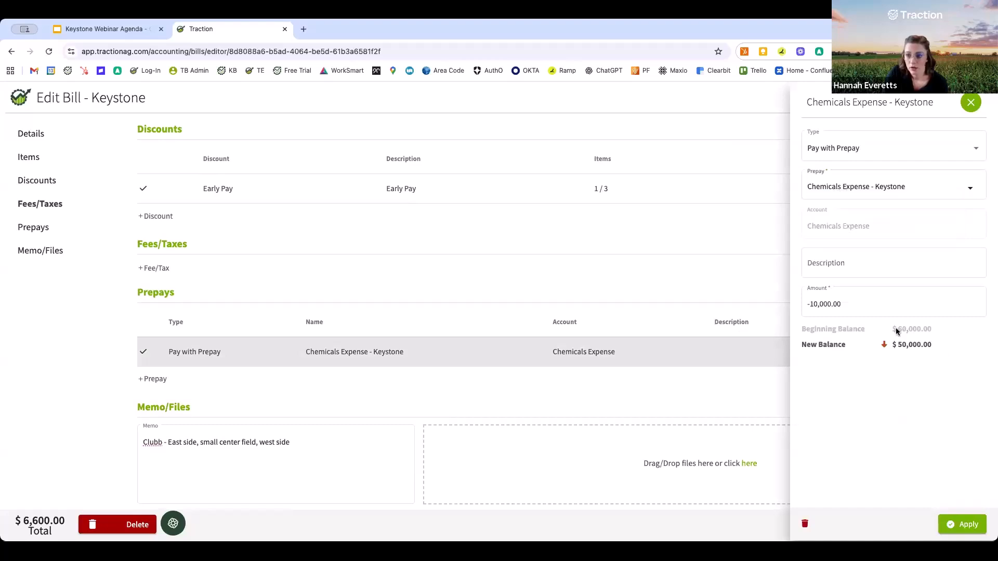
click(811, 304)
click(891, 352)
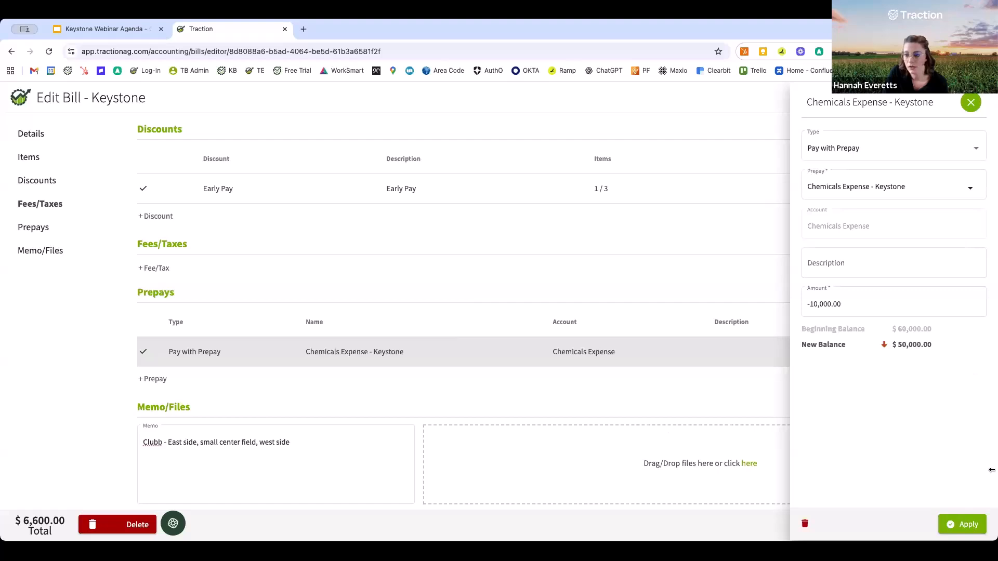
click(965, 528)
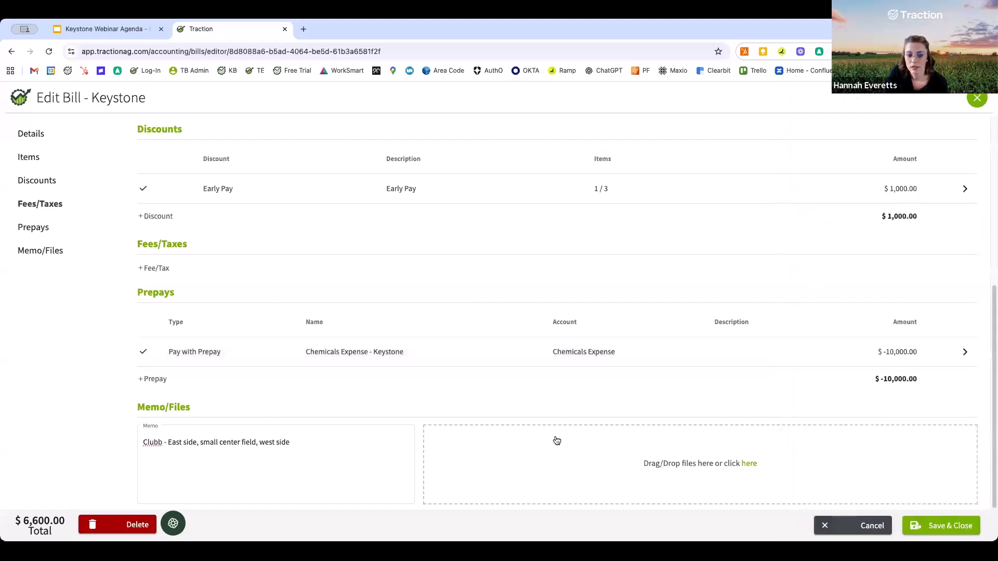
scroll(650, 452, up, 4)
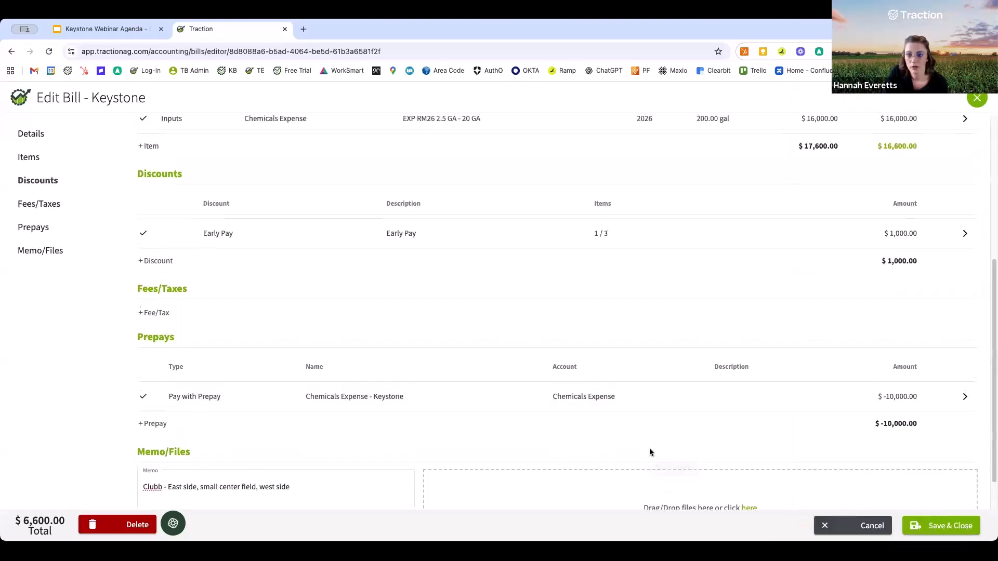
scroll(650, 452, up, 2)
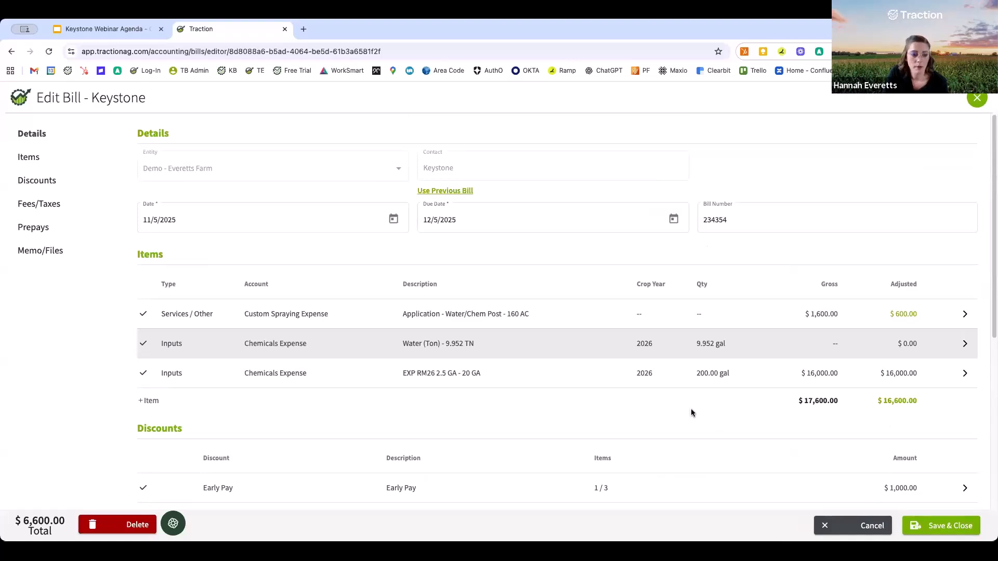
scroll(691, 413, down, 1)
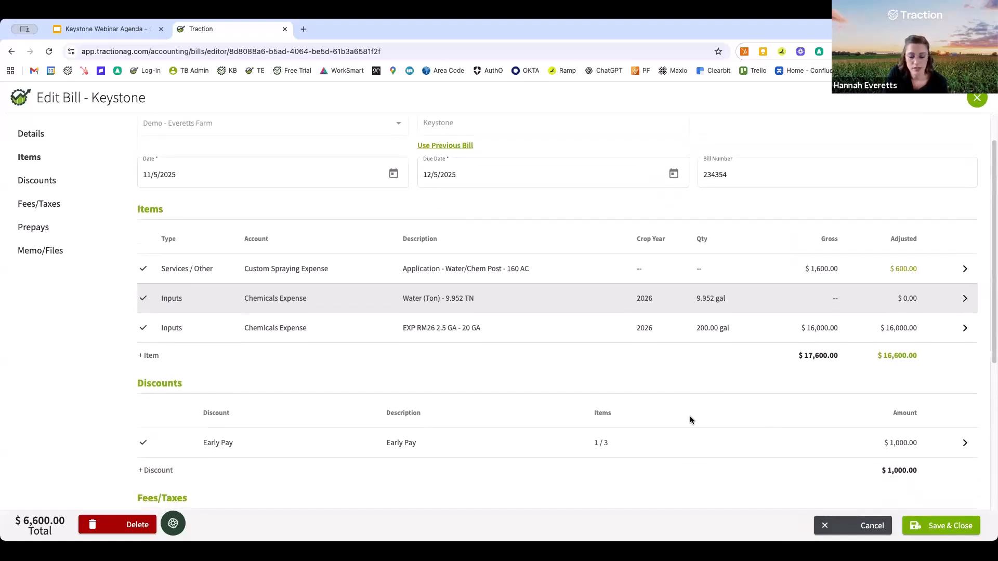
- Review the Keystone bill's items, discounts and prepays and save it, updating the input costs and related field records
scroll(691, 418, down, 1)
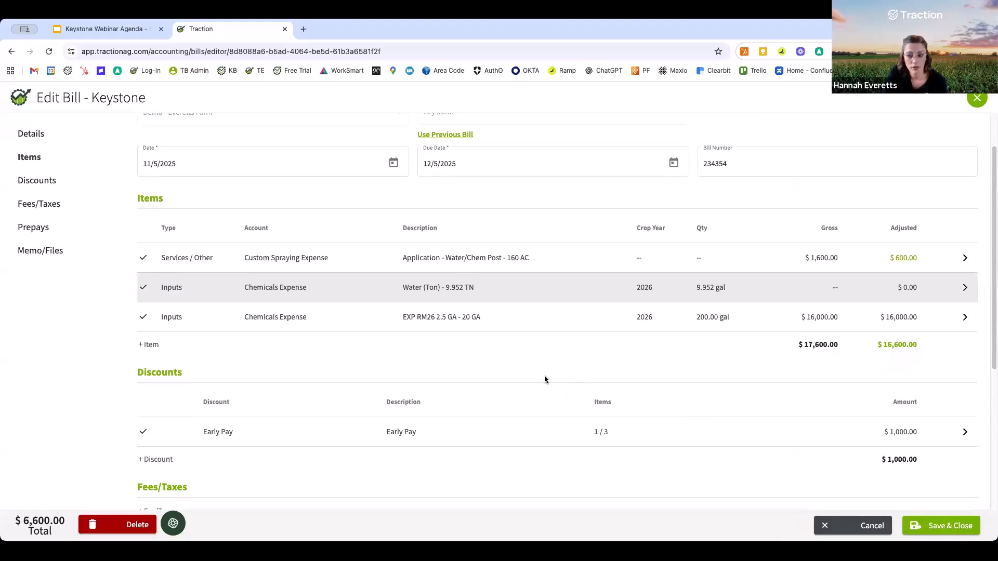
scroll(541, 380, down, 3)
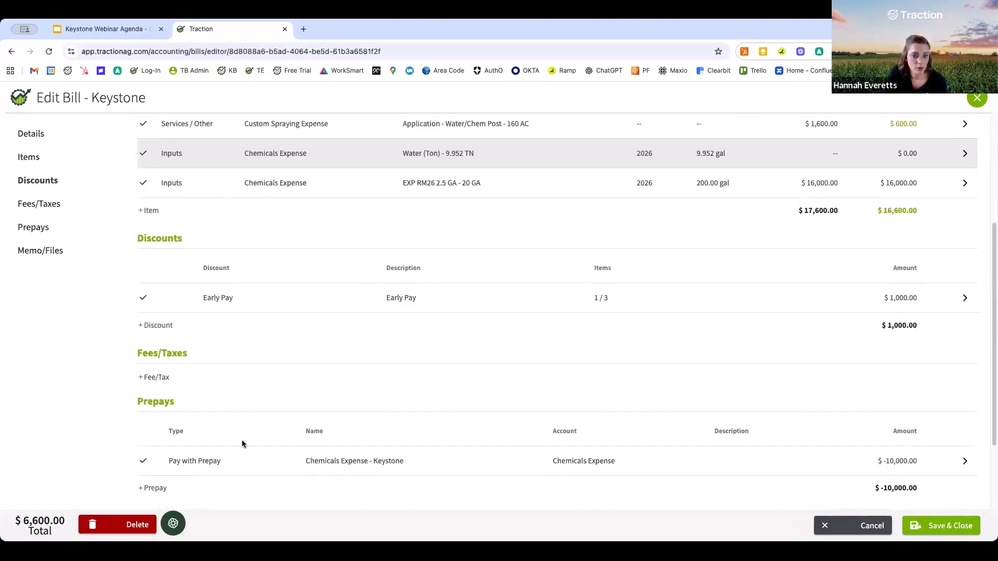
scroll(324, 410, up, 1)
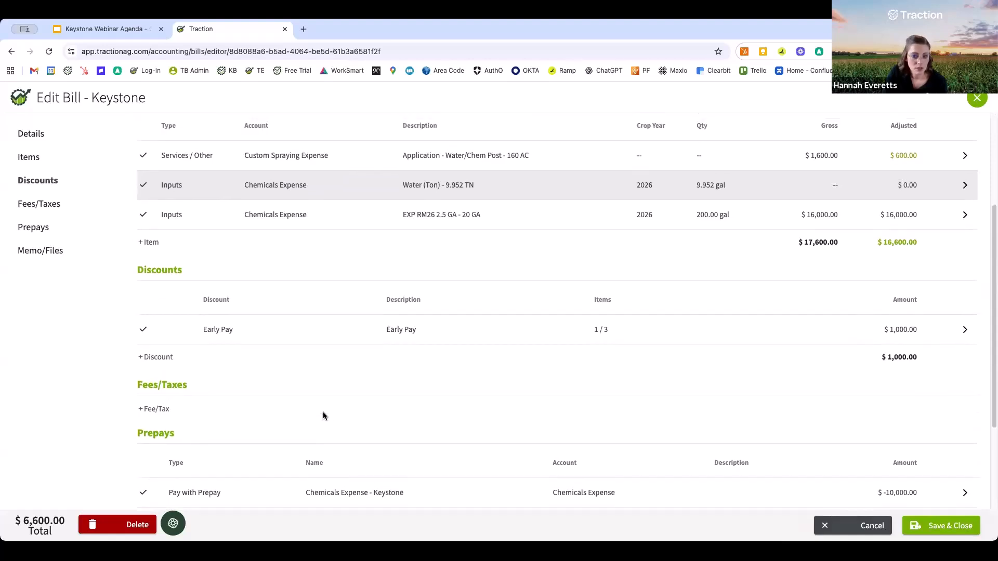
scroll(322, 414, up, 4)
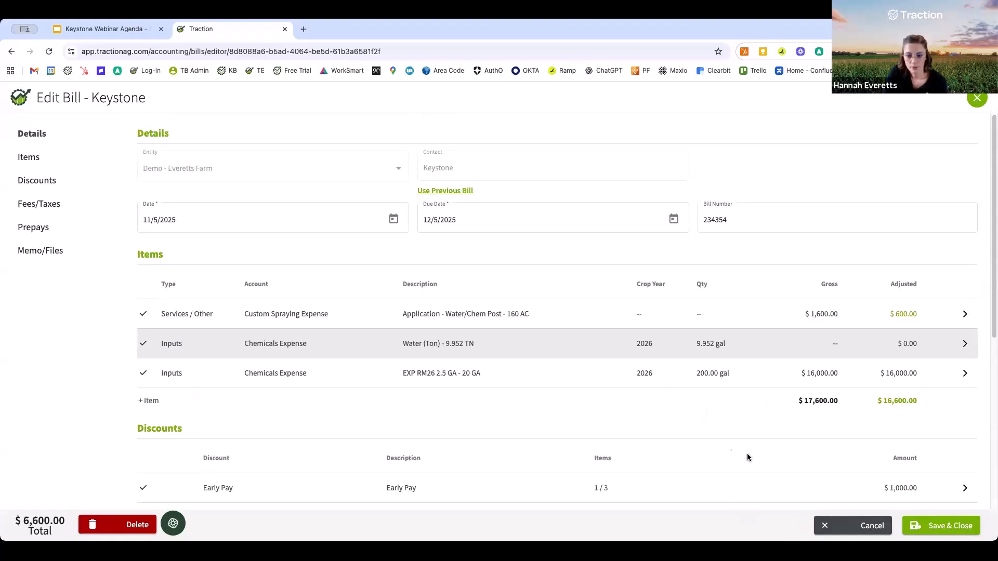
scroll(716, 429, down, 1)
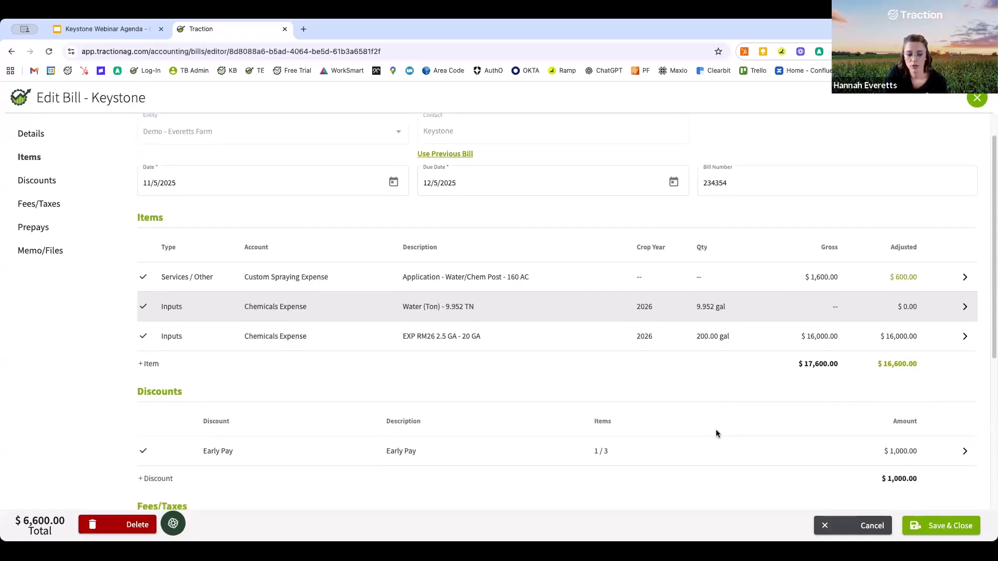
scroll(717, 437, up, 1)
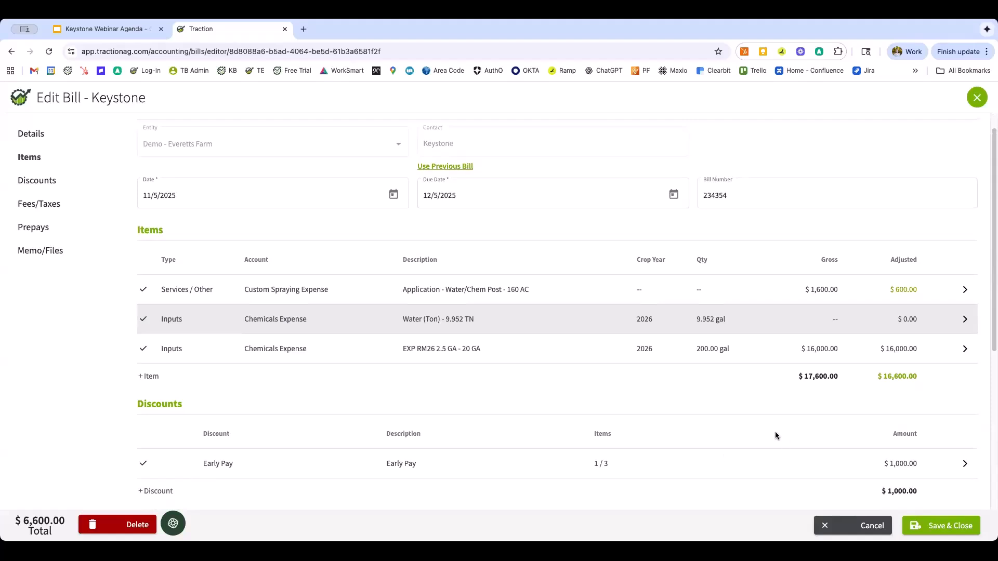
scroll(776, 435, up, 1)
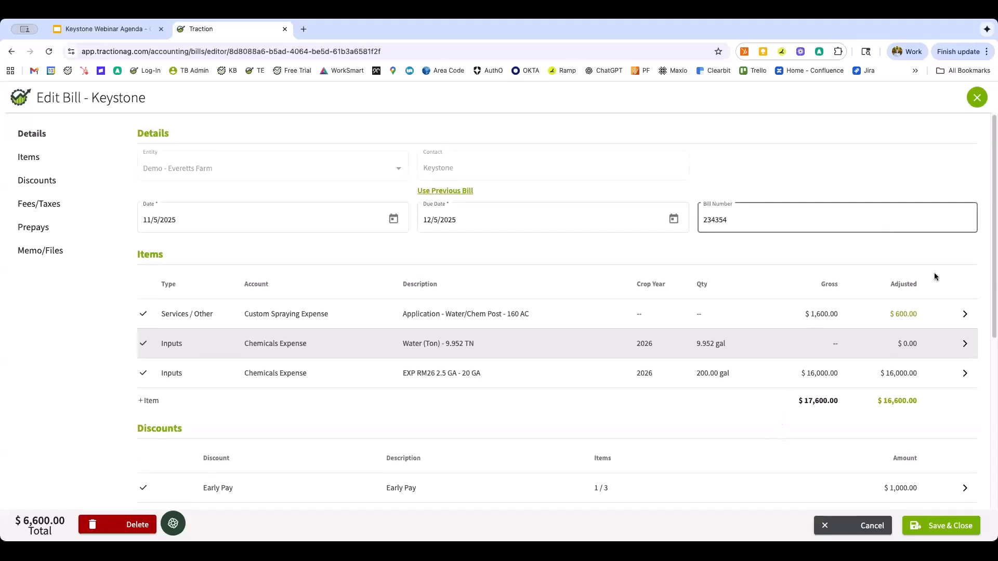
click(931, 525)
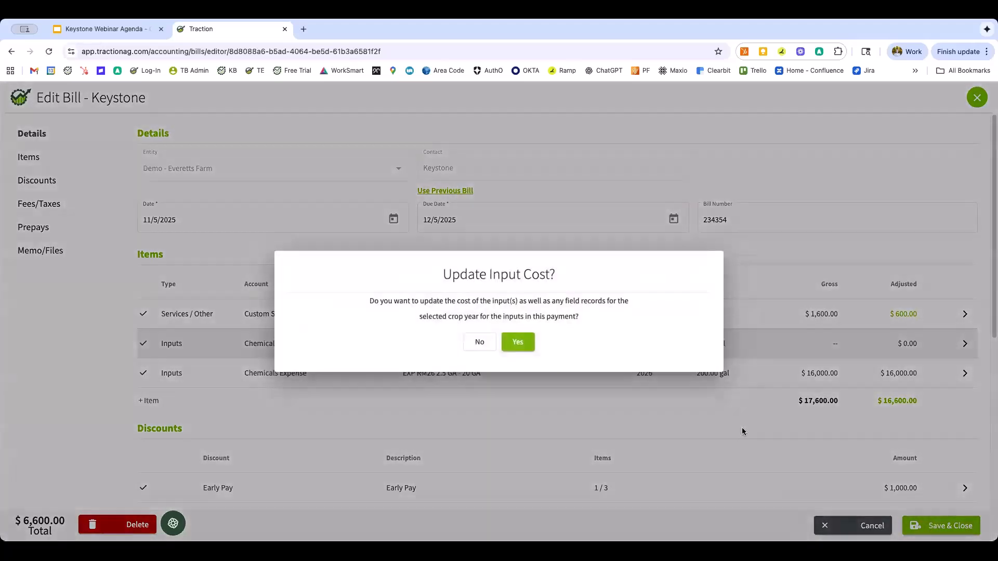
click(518, 343)
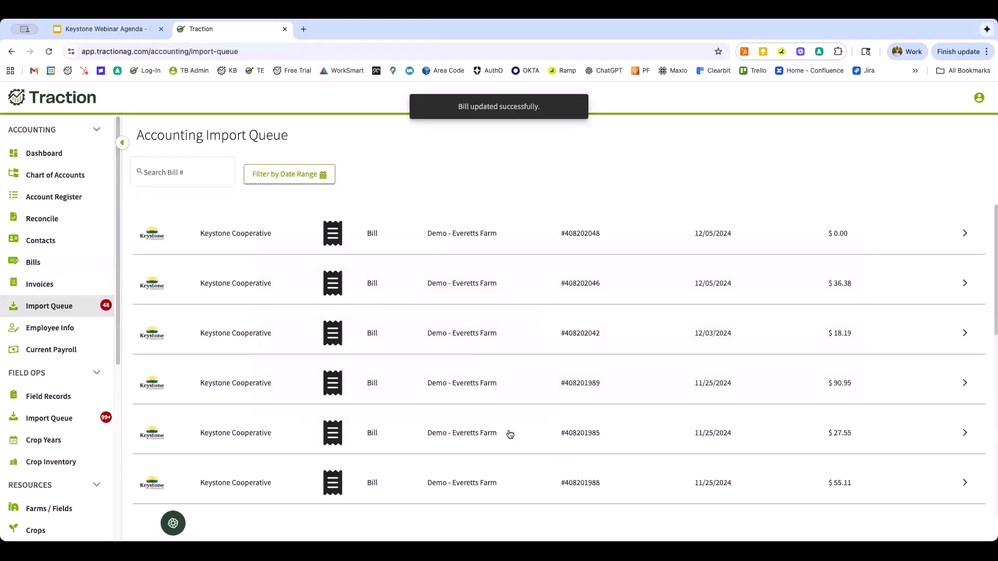
- Assign Fuel & Oil Expense to the Propane Cylinder Fill item on the $36.38 Keystone bill dated 12/05/2024, apply it and check the import saving options
click(658, 274)
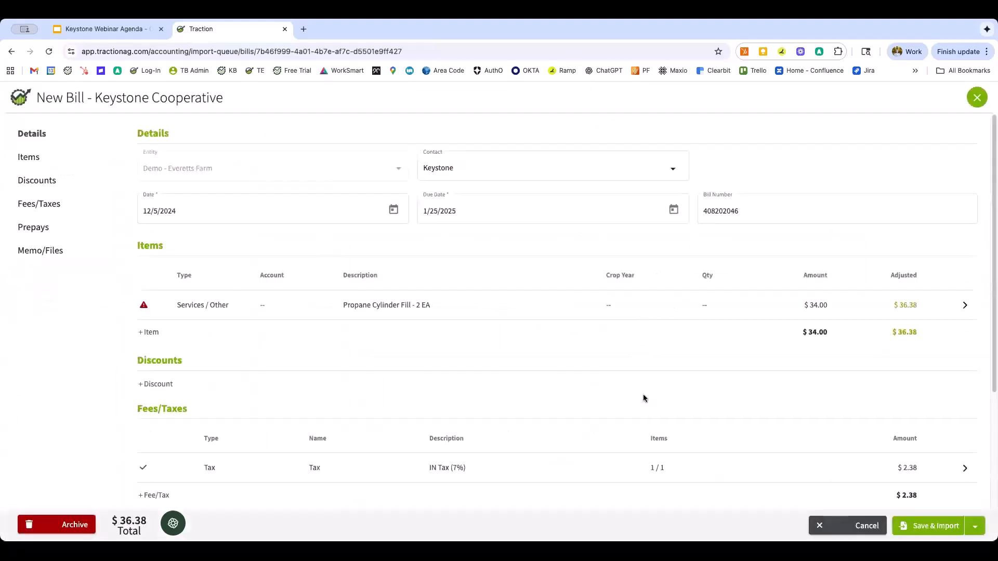
scroll(643, 399, down, 3)
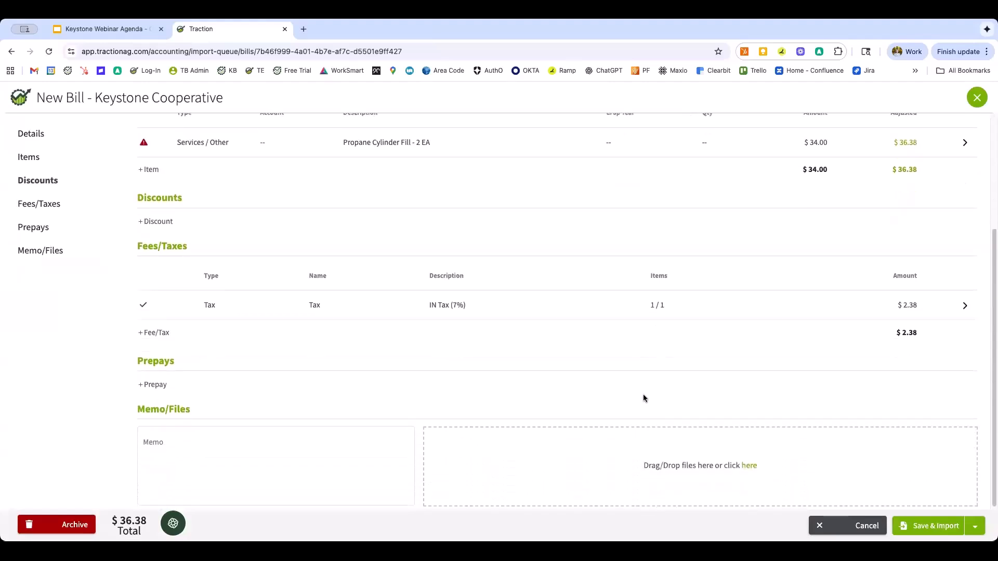
scroll(643, 395, up, 3)
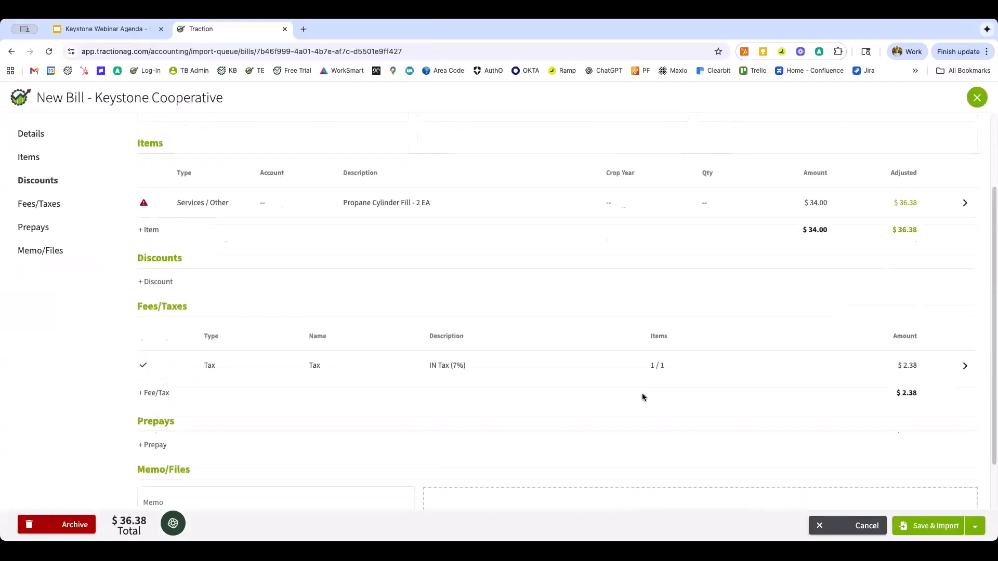
click(538, 285)
click(847, 227)
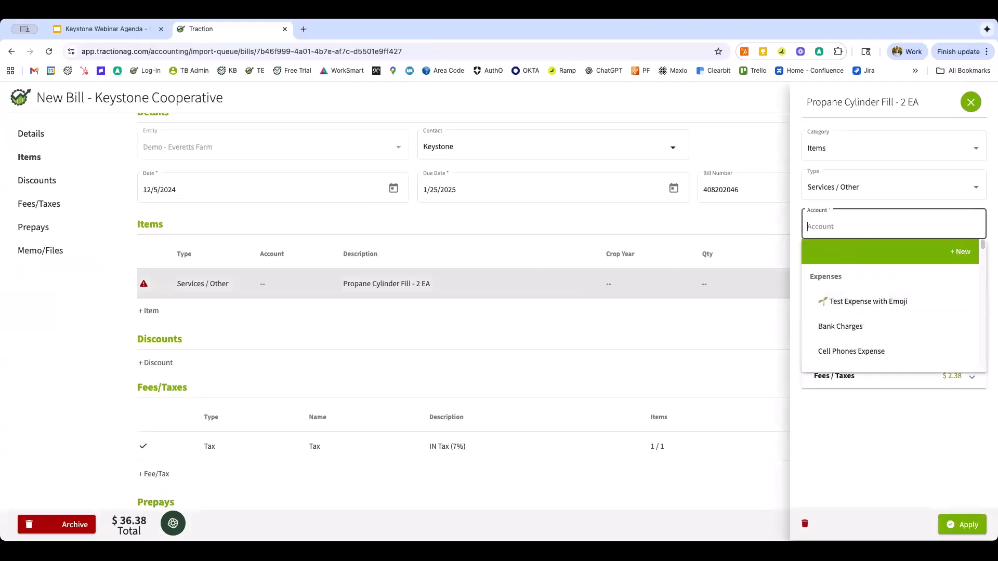
text(fu)
click(910, 300)
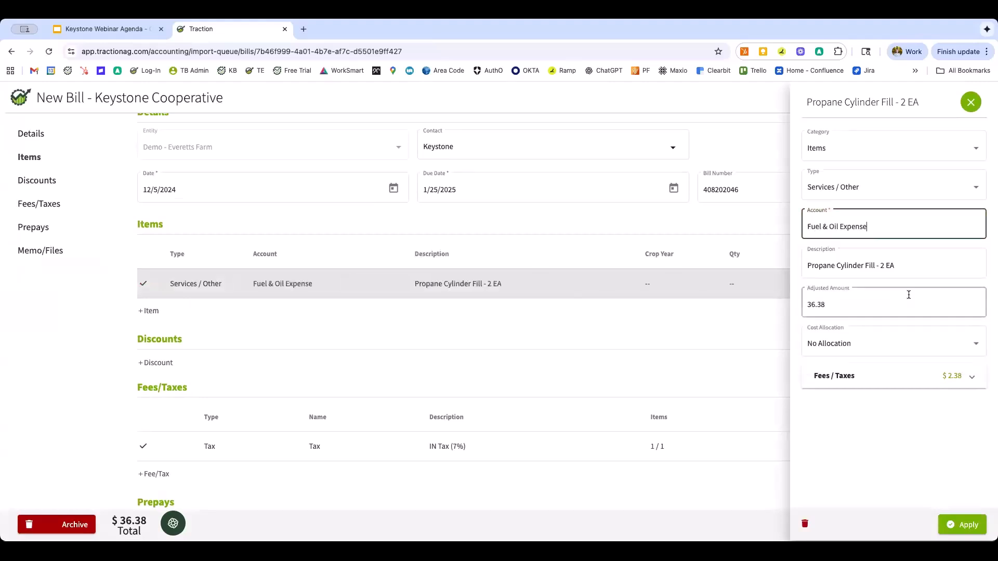
click(968, 532)
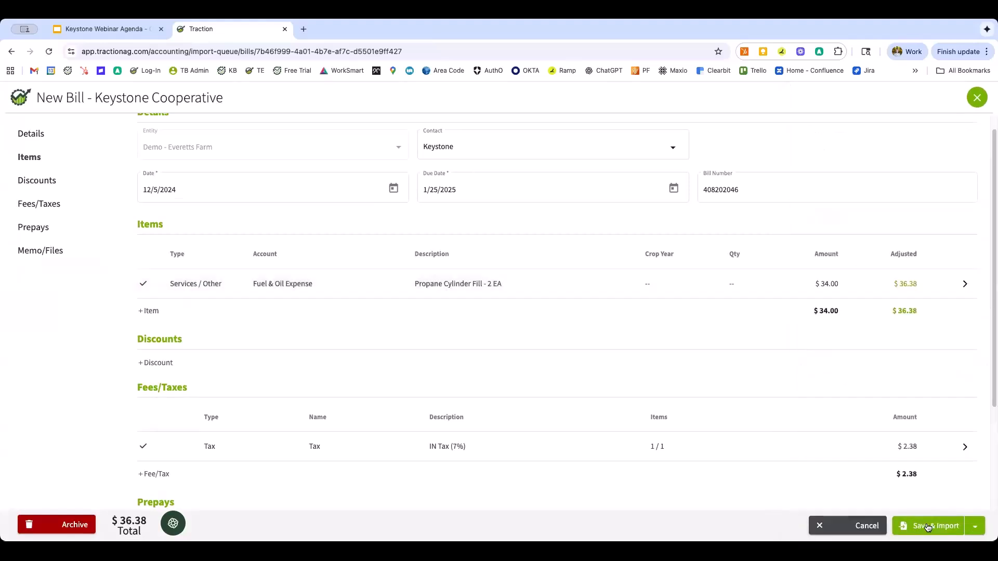
click(975, 527)
click(931, 475)
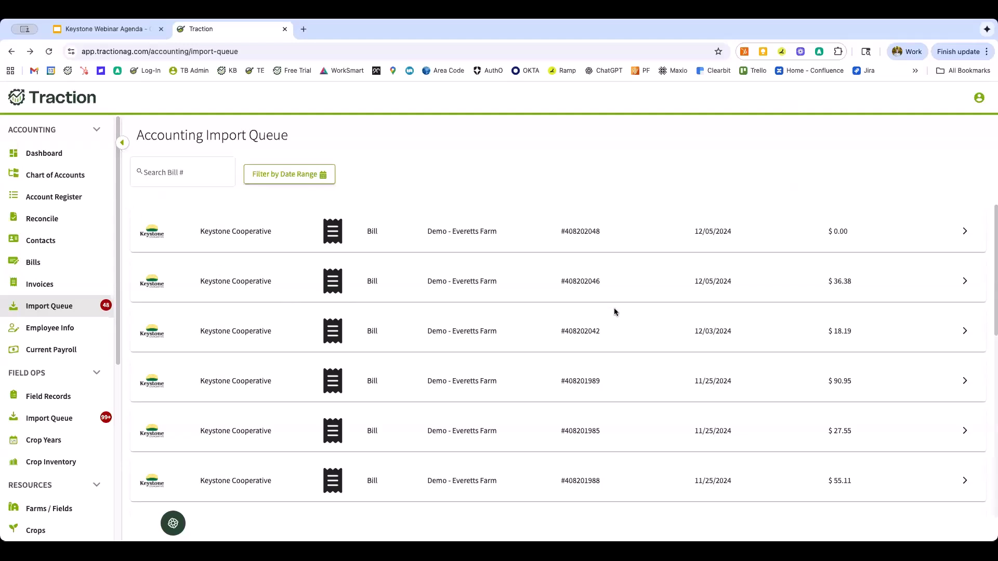
- Review the $90.95 Keystone Cooperative bill and its Havoc Pail item's details, and return to the accounting import queue
click(594, 390)
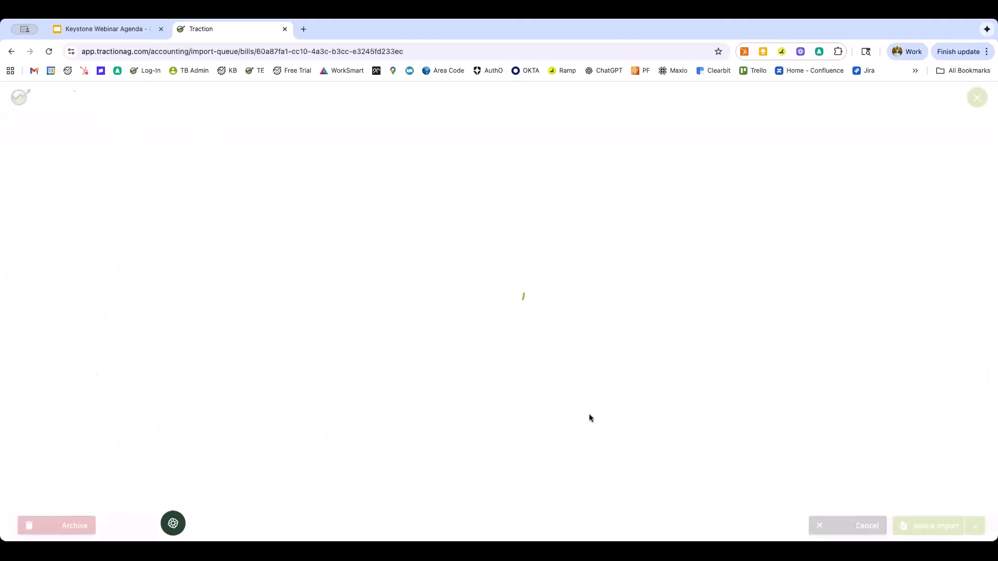
scroll(474, 429, down, 3)
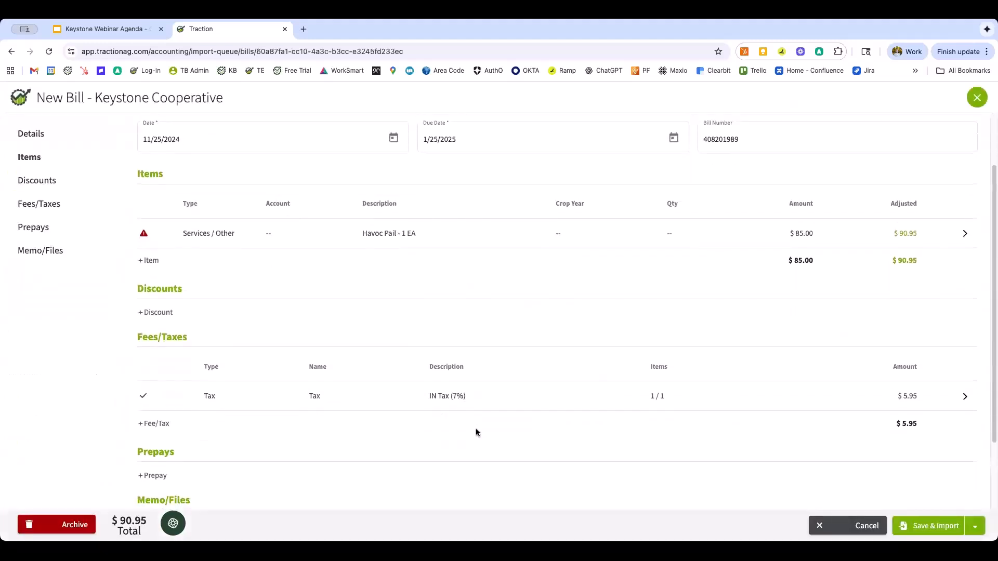
scroll(475, 432, down, 1)
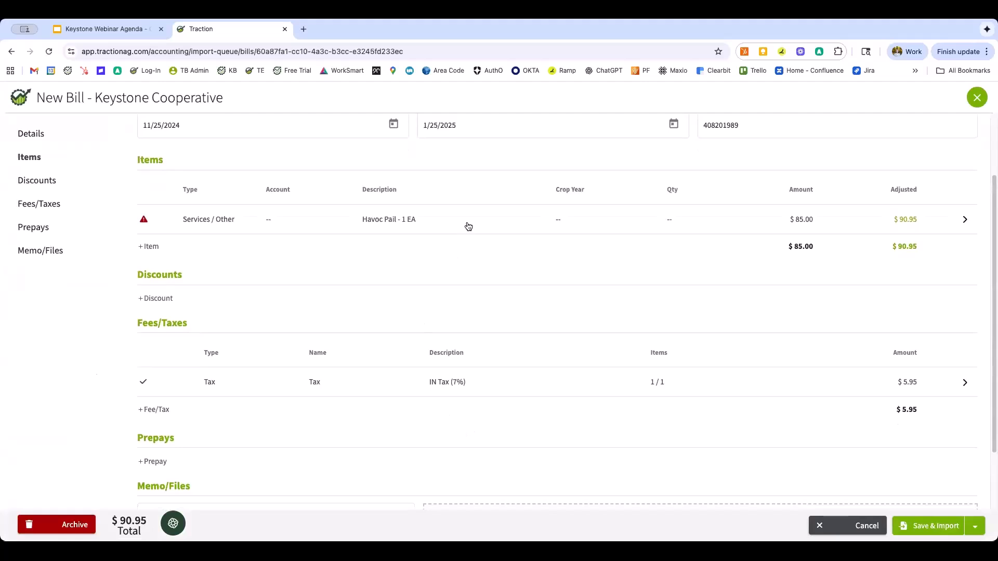
scroll(497, 285, up, 3)
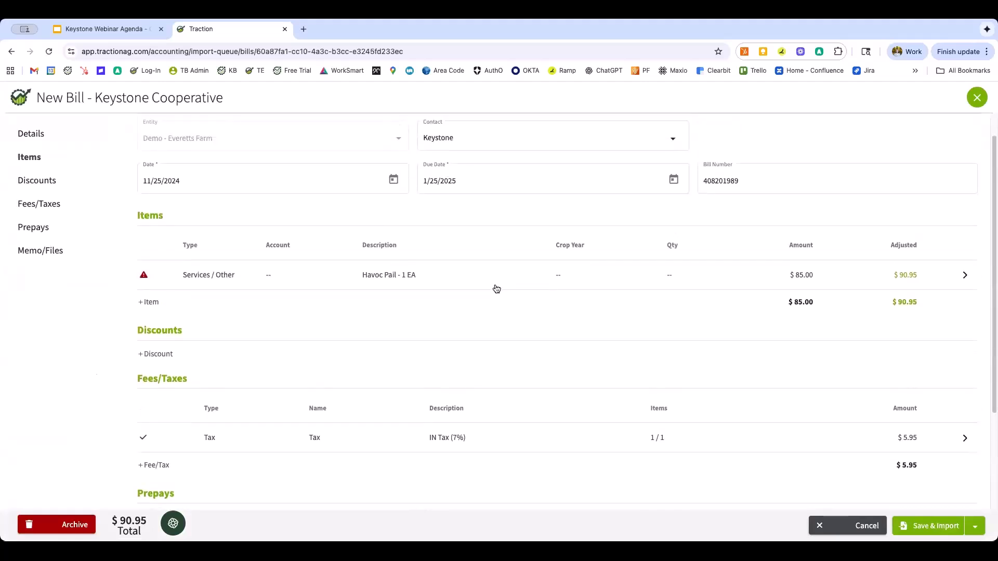
click(501, 305)
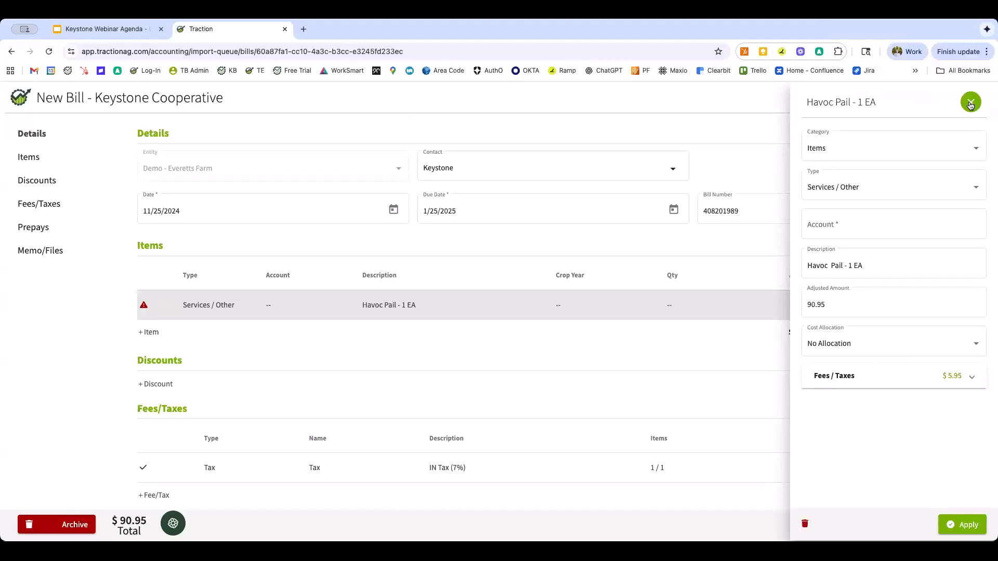
click(971, 104)
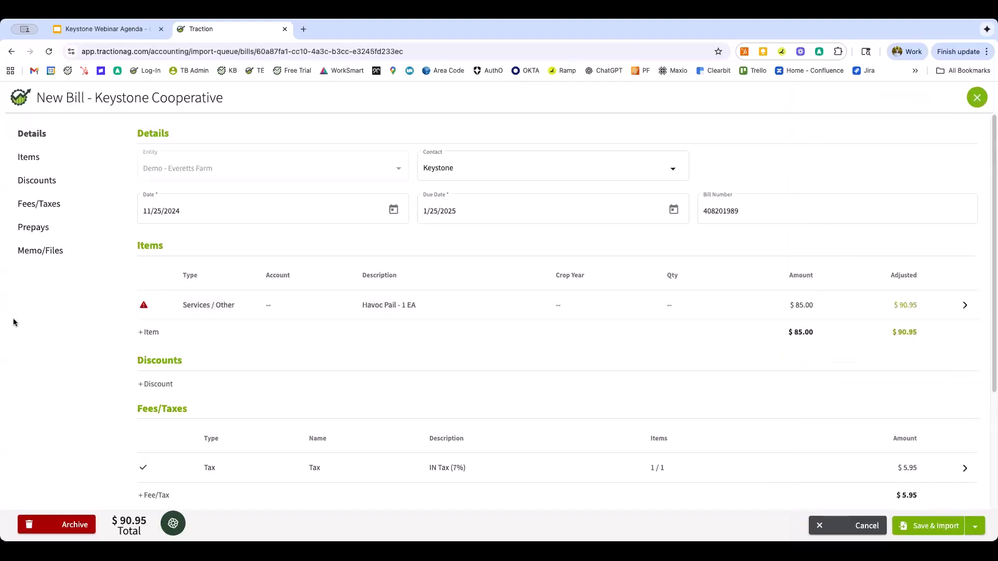
click(979, 100)
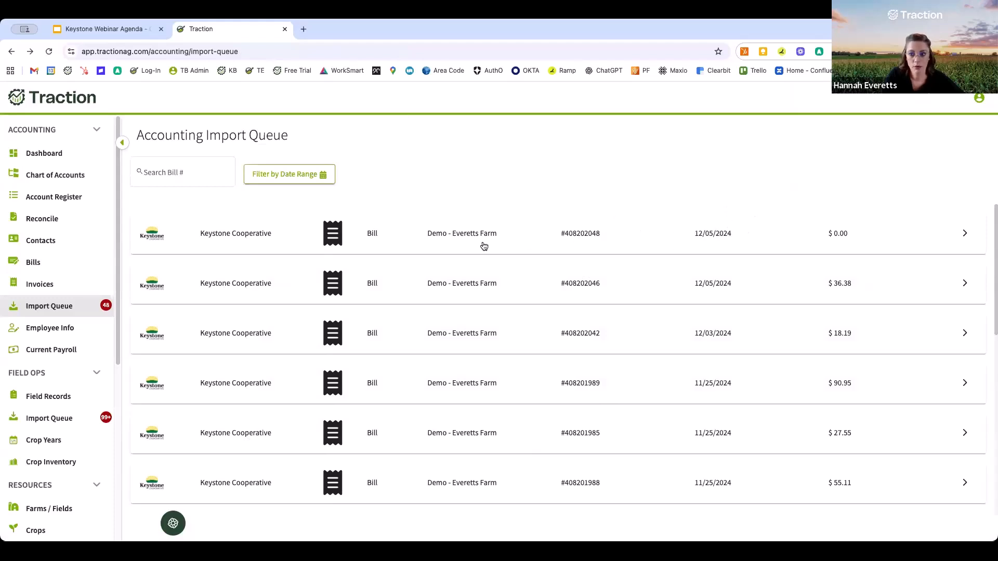
click(183, 172)
click(222, 203)
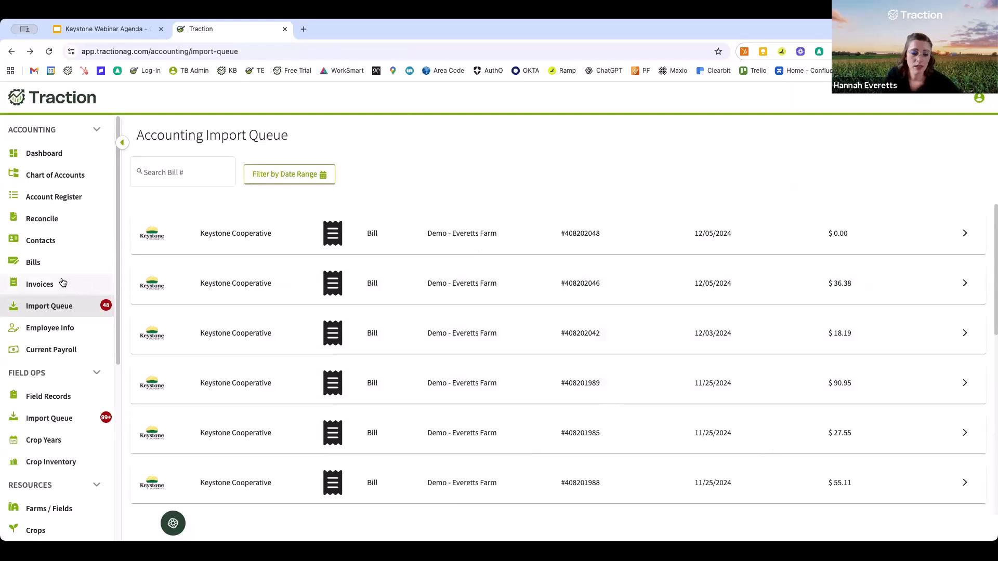
- Select all of Keystone's bills in the bills list and start a payment for them
click(40, 267)
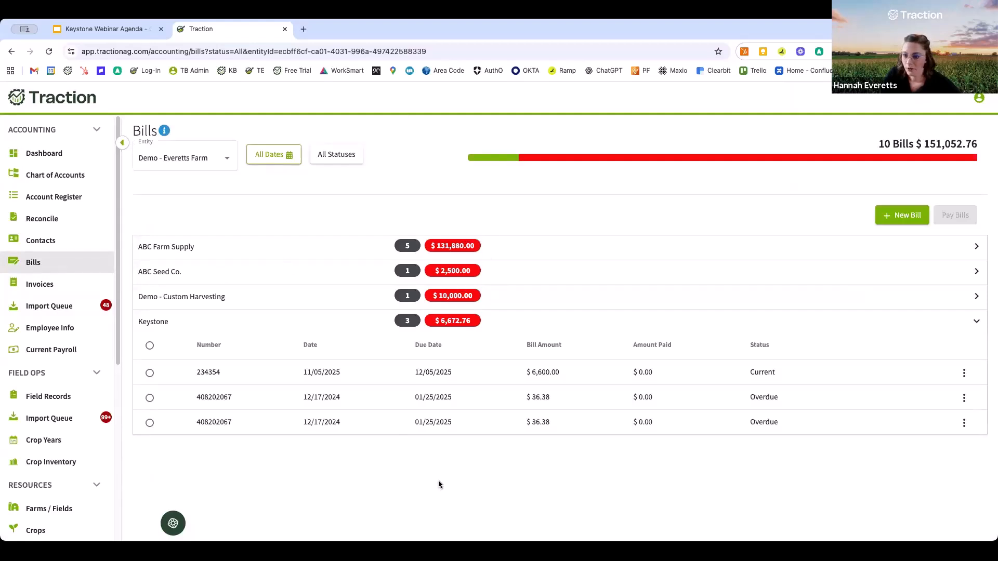
click(188, 325)
click(191, 328)
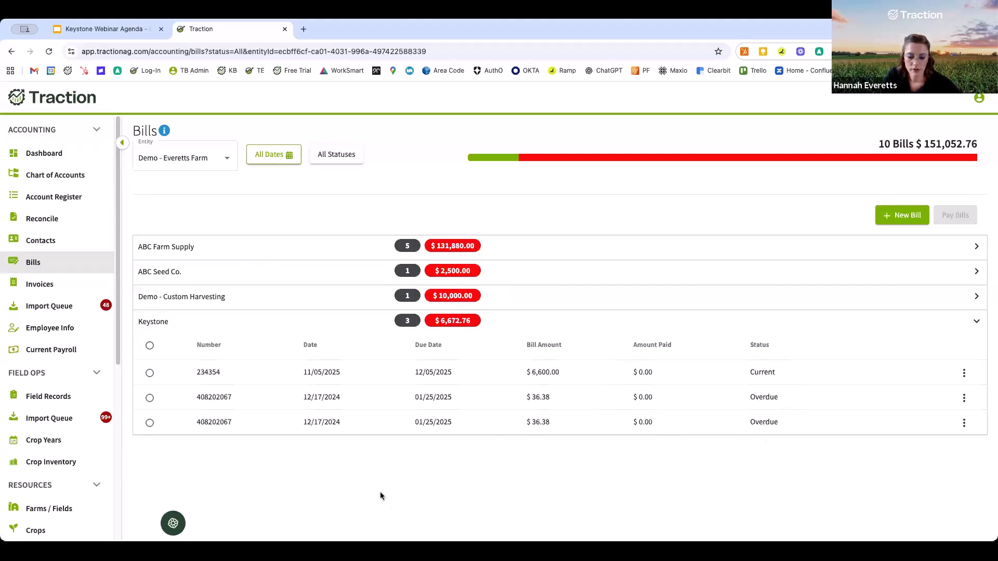
click(149, 346)
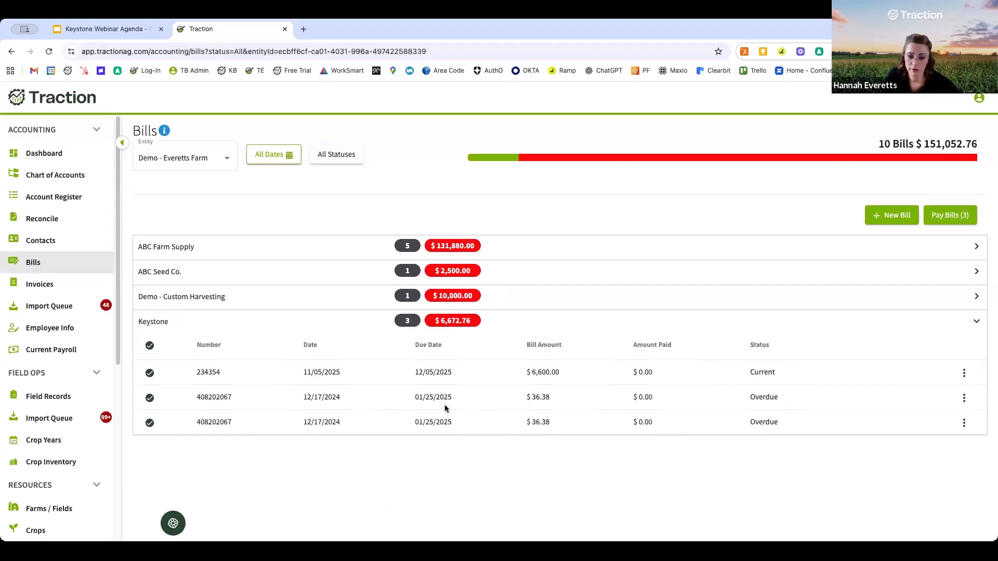
click(951, 215)
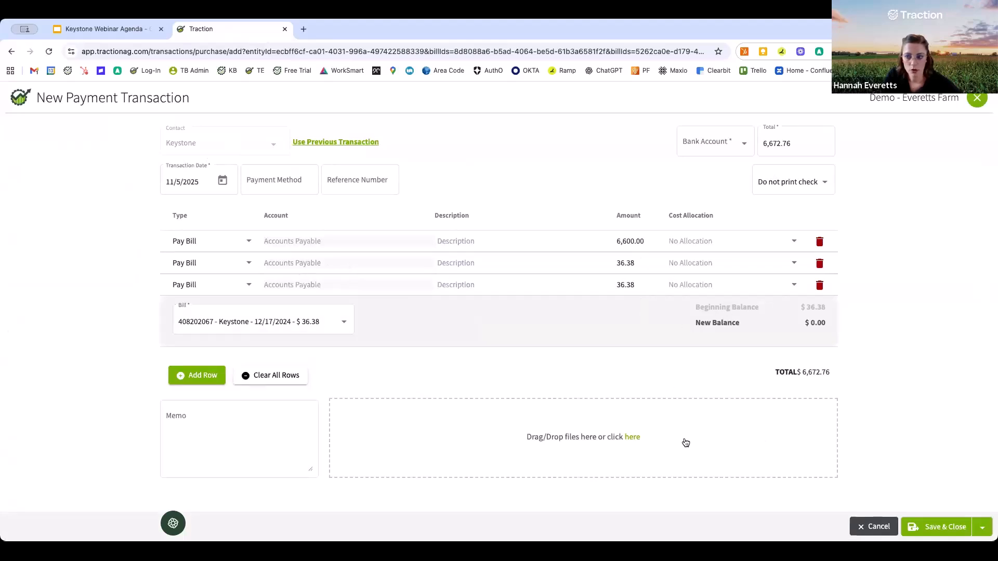
- Set the payment's bank account to Checking at ABC - Farm and keep the check option at Do not print check
click(721, 142)
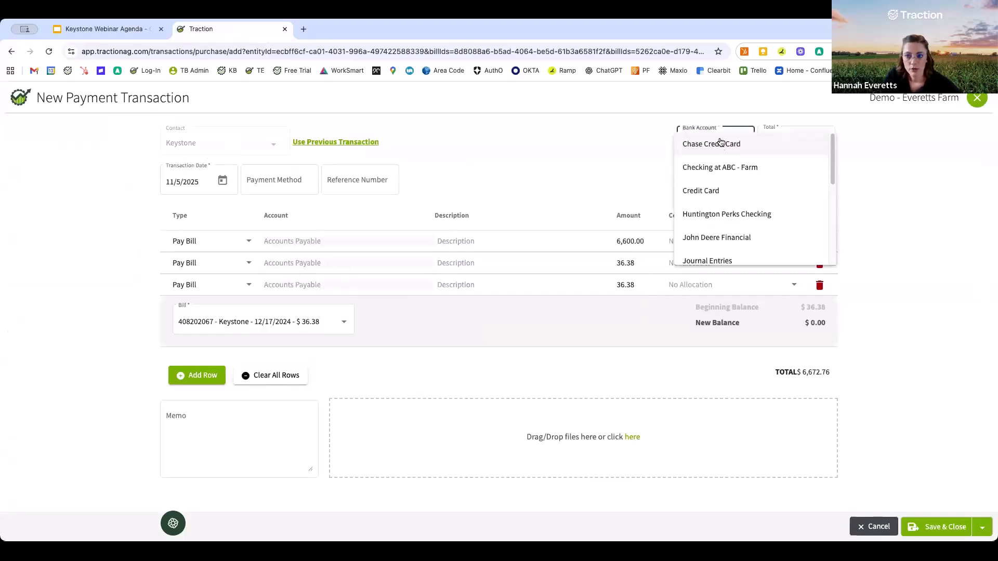
click(733, 168)
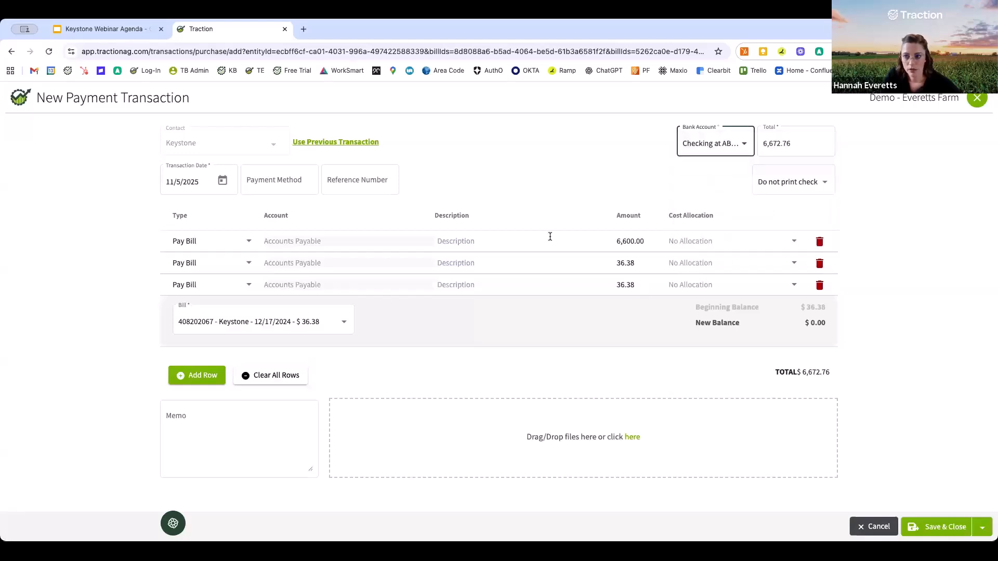
click(800, 182)
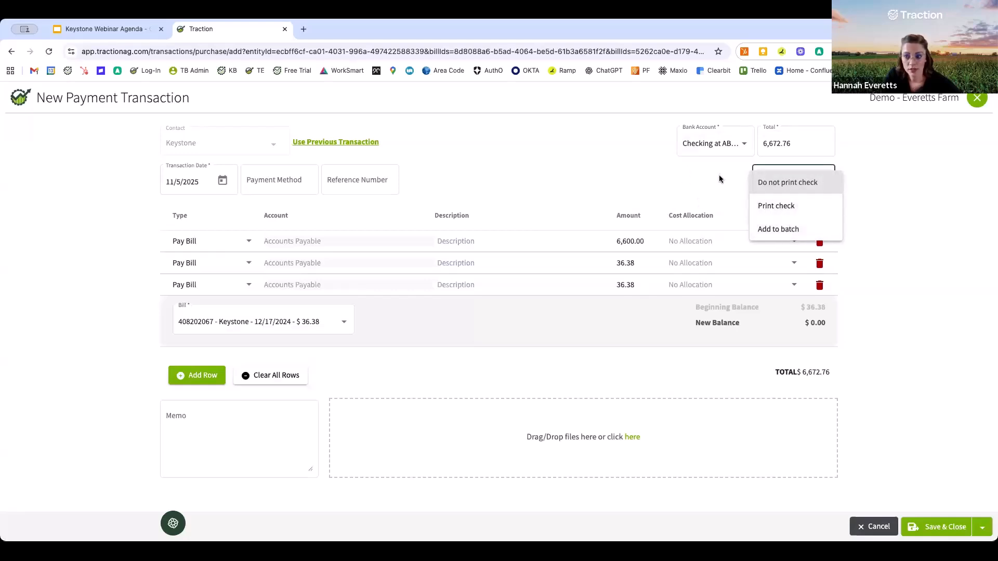
click(782, 183)
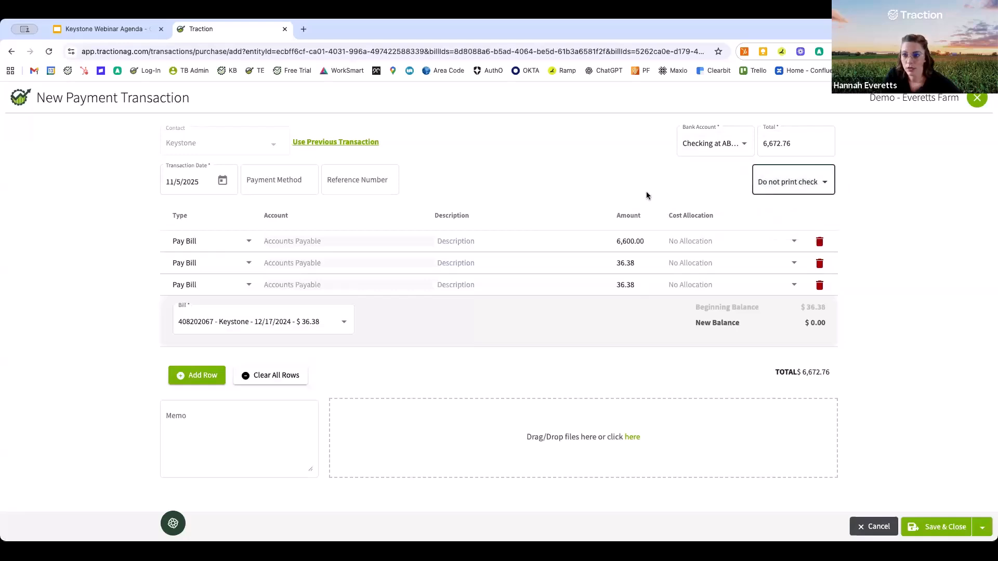
click(647, 271)
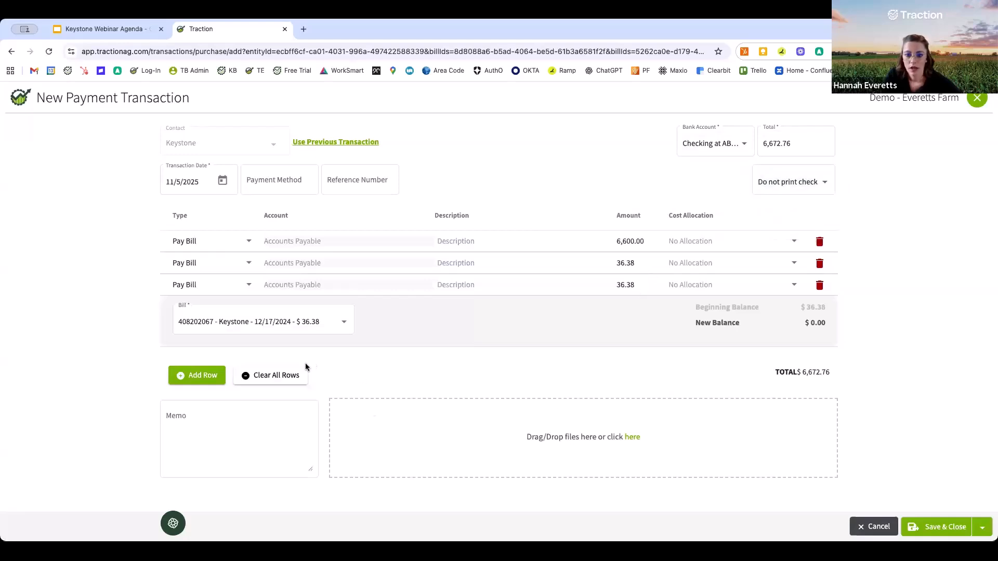
- Add the memo "Keystone Bill Pay" to the payment transaction
click(241, 447)
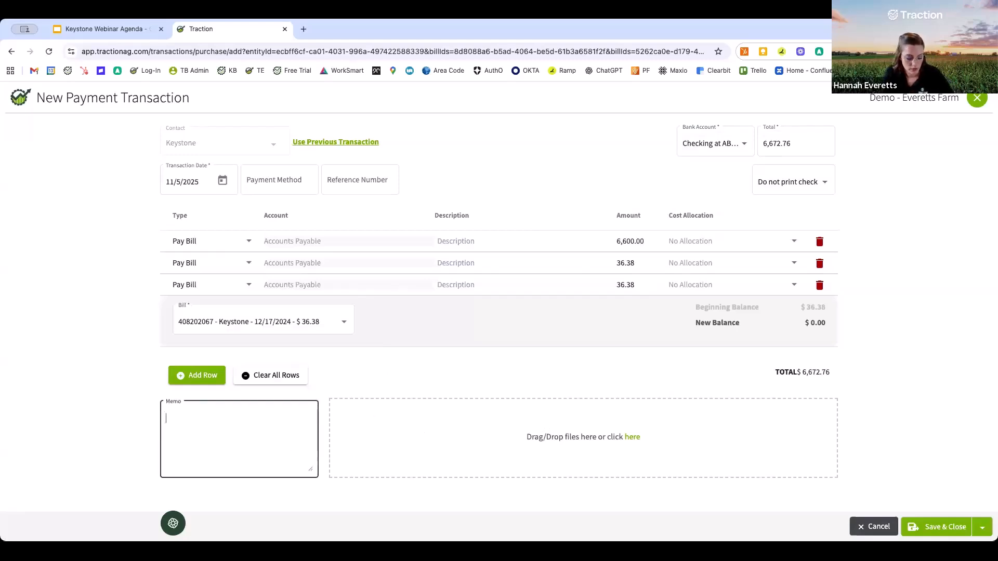
text(Keystone Bil )
text( Pay)
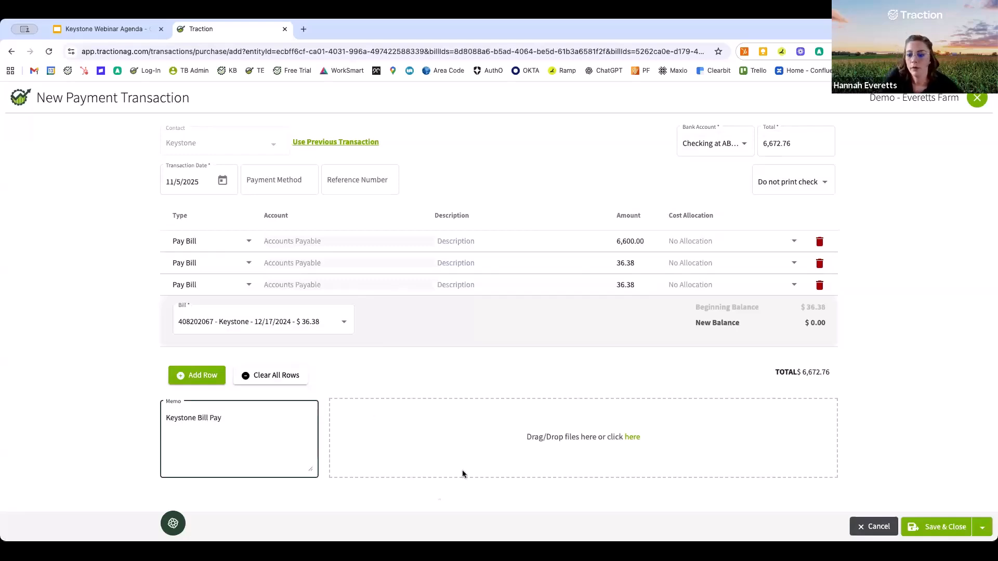
- Save the Keystone payment and review its transaction from the checking account register
click(464, 357)
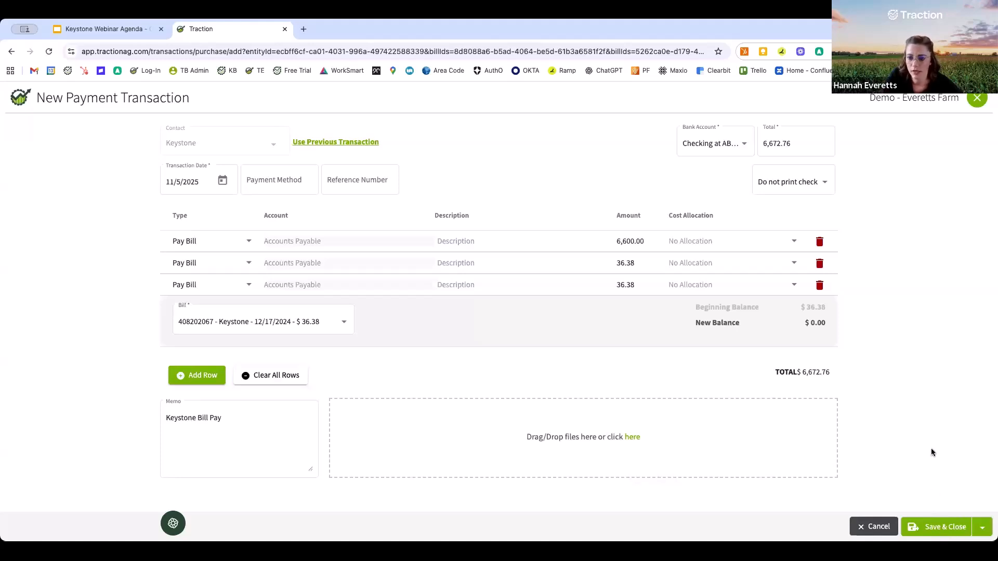
click(936, 526)
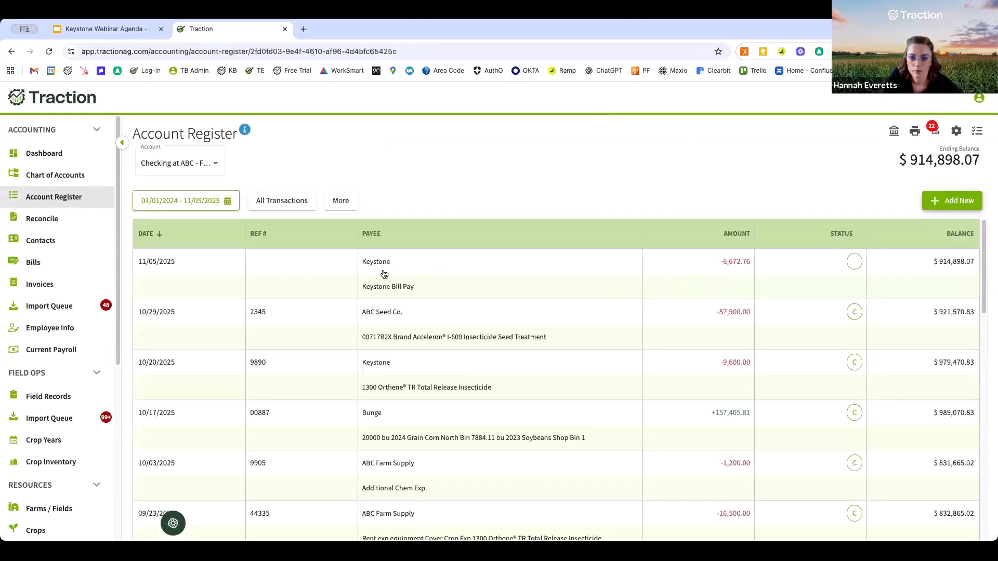
click(419, 379)
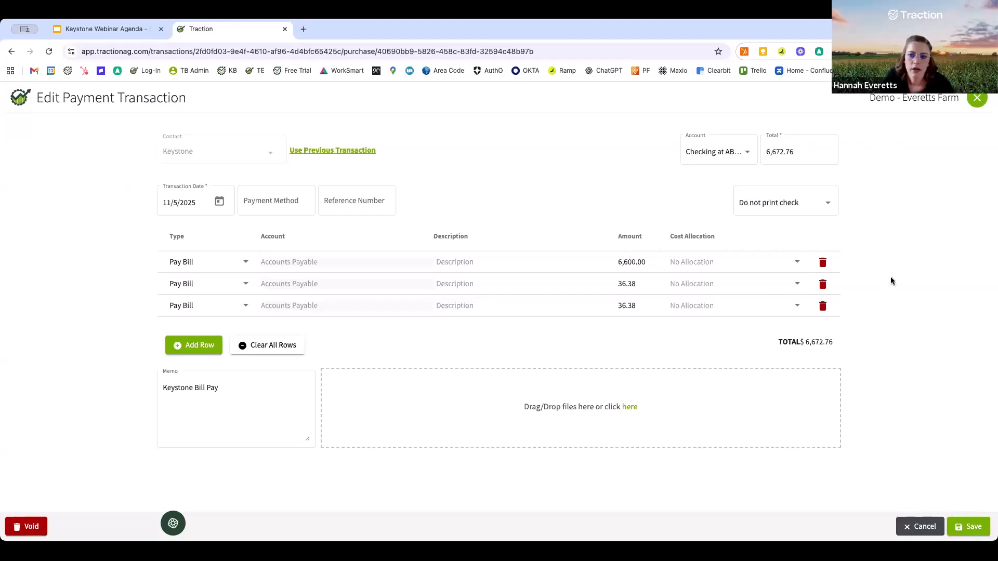
click(966, 104)
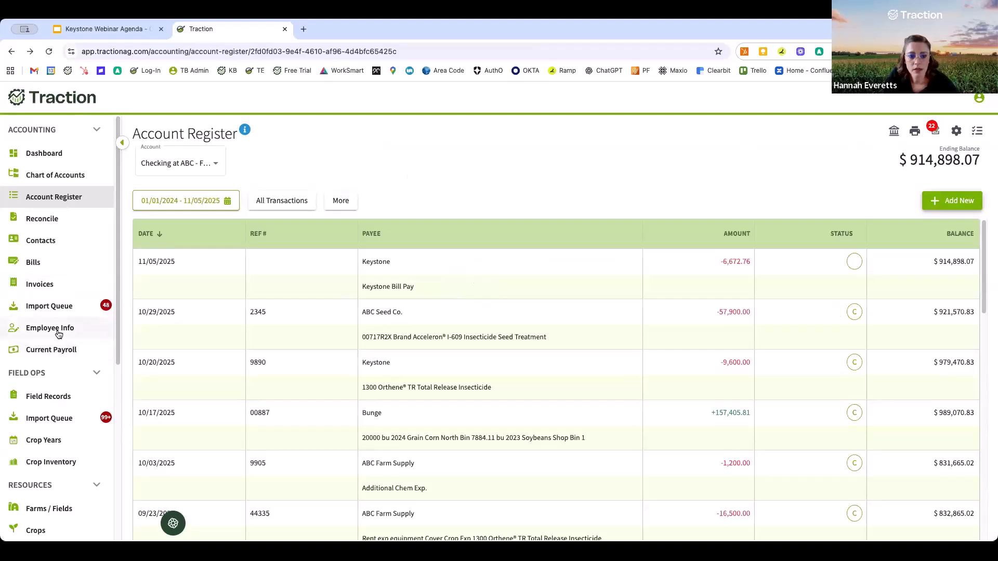
- Examine the field records import queue and the payment status of Keystone's bills in the bills list
click(58, 423)
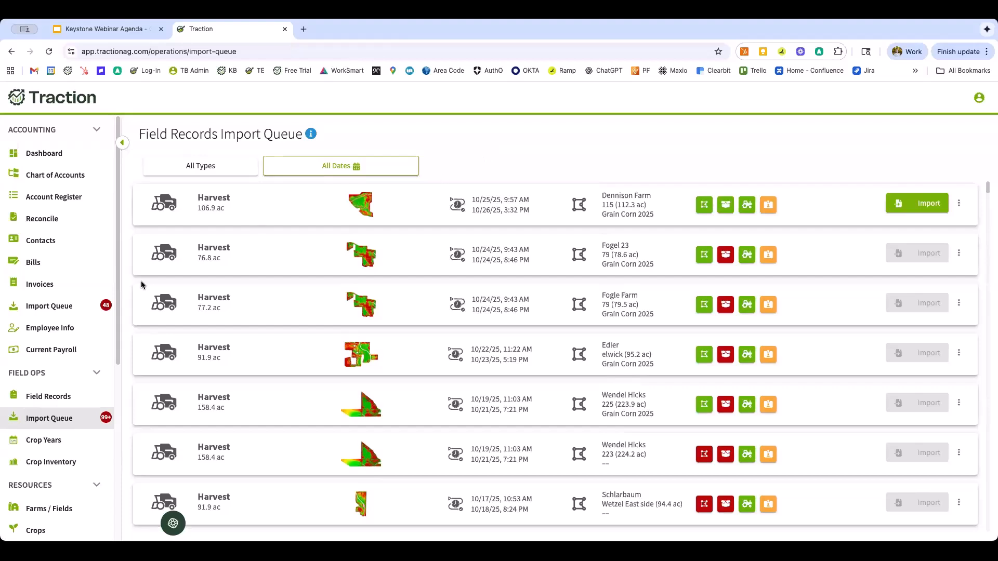
click(60, 266)
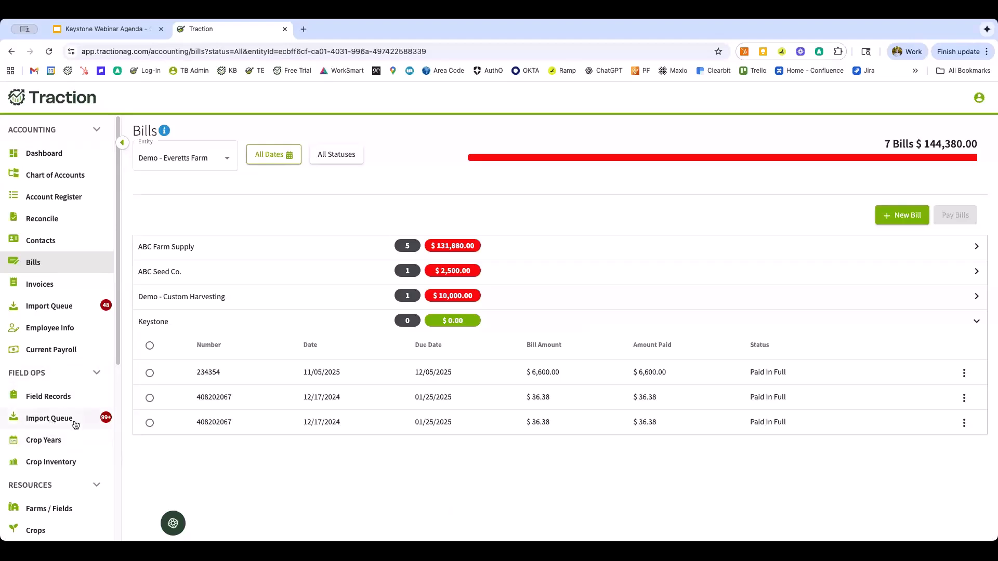
click(61, 422)
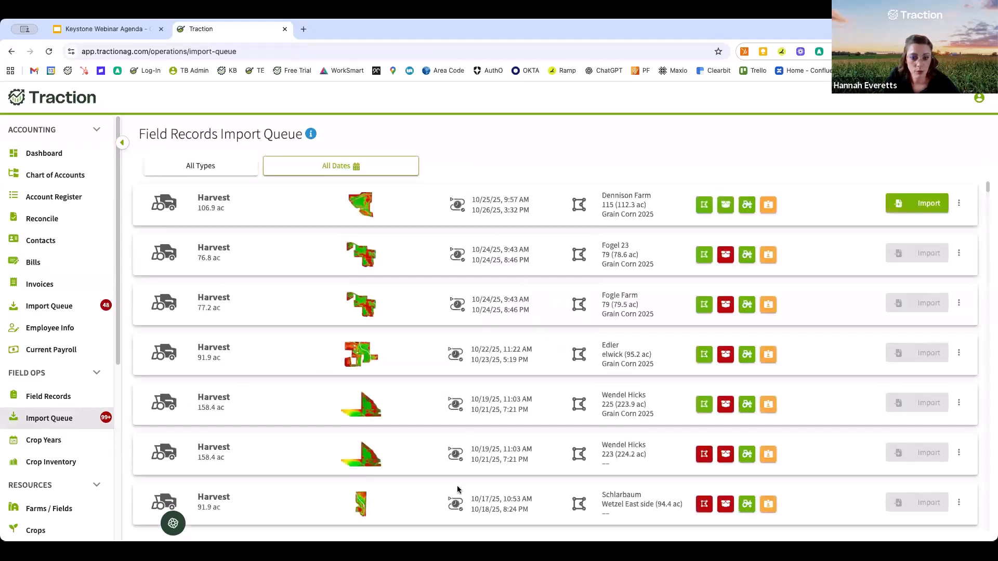
scroll(452, 492, down, 2)
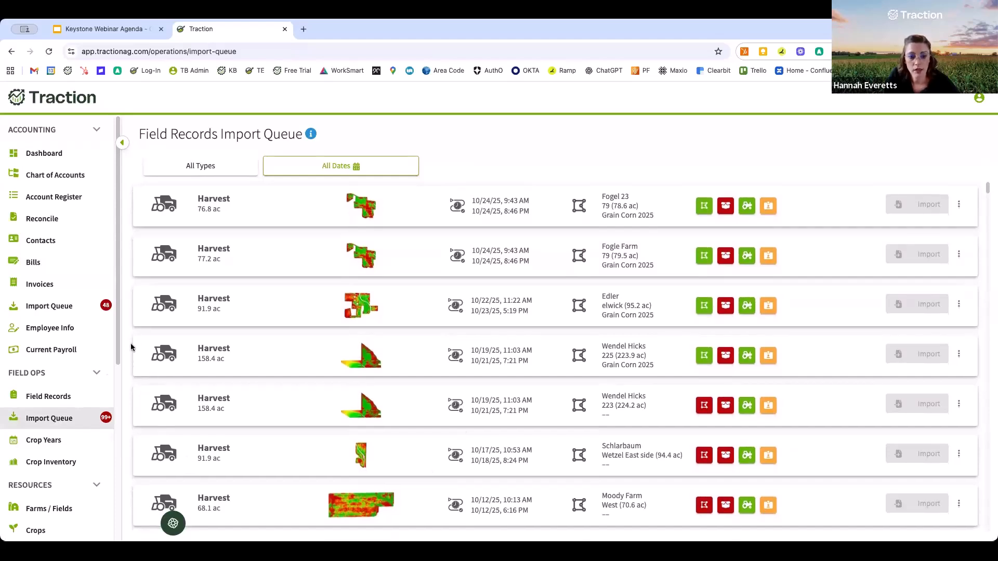
- Start a new Application field record and select the grower
click(61, 398)
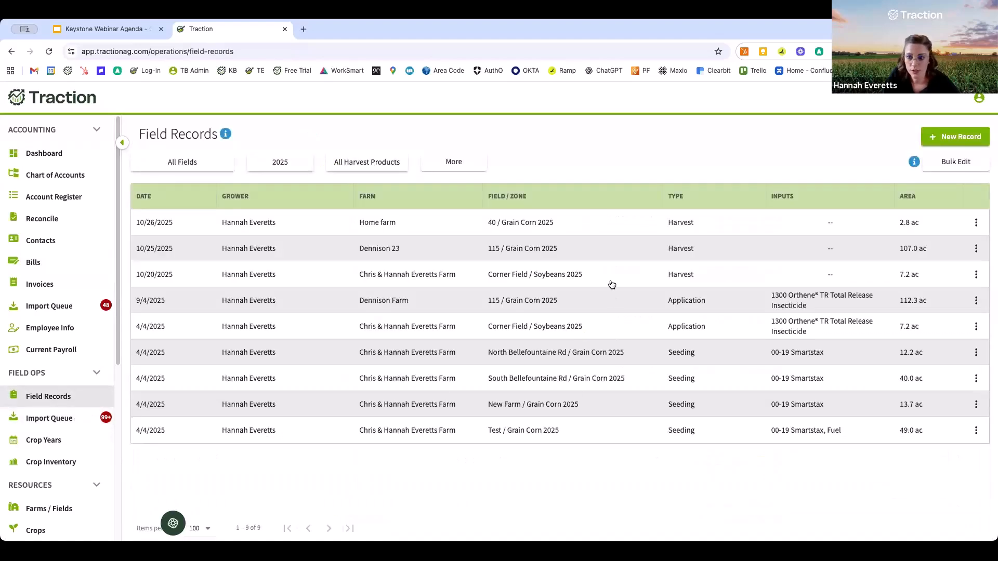
click(943, 138)
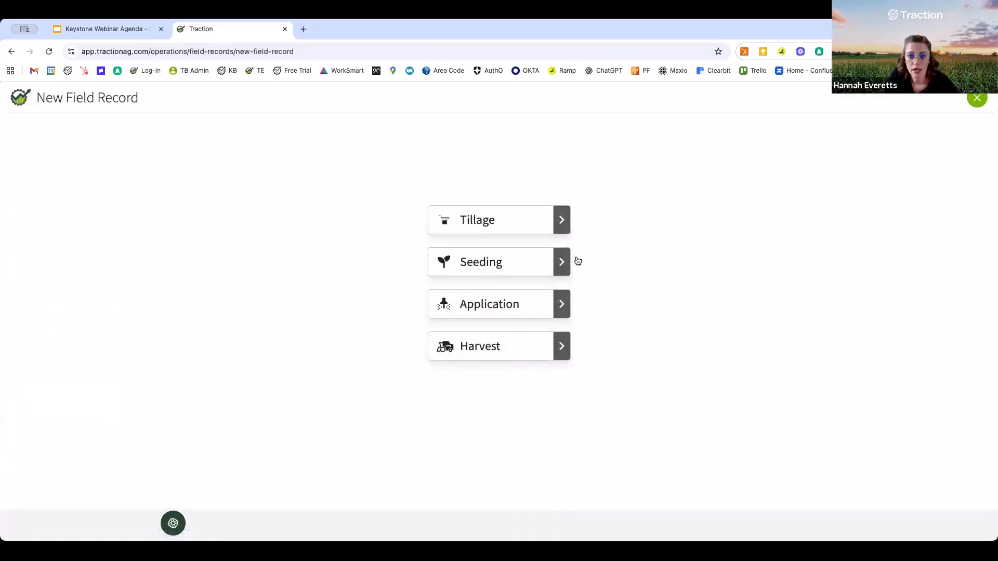
click(500, 304)
click(78, 172)
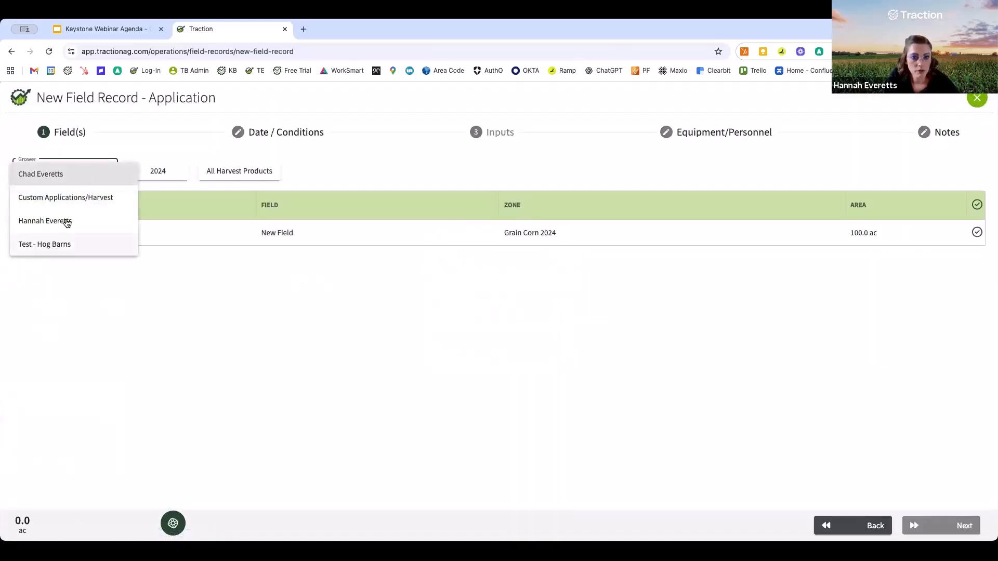
click(68, 221)
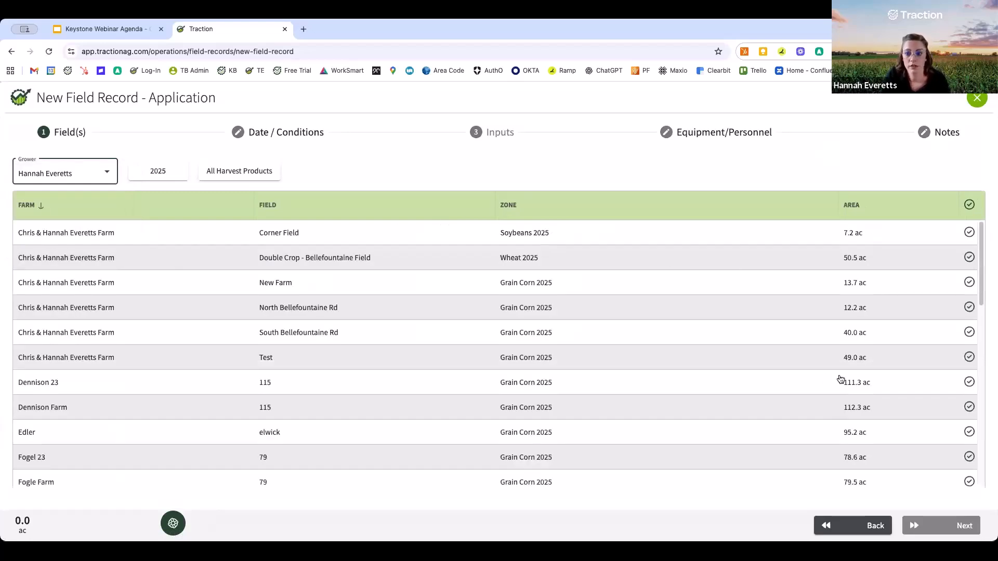
- Select the New Farm, North Bellefountaine Rd and South Bellefountaine Rd corn fields and accept the default date and conditions
click(969, 282)
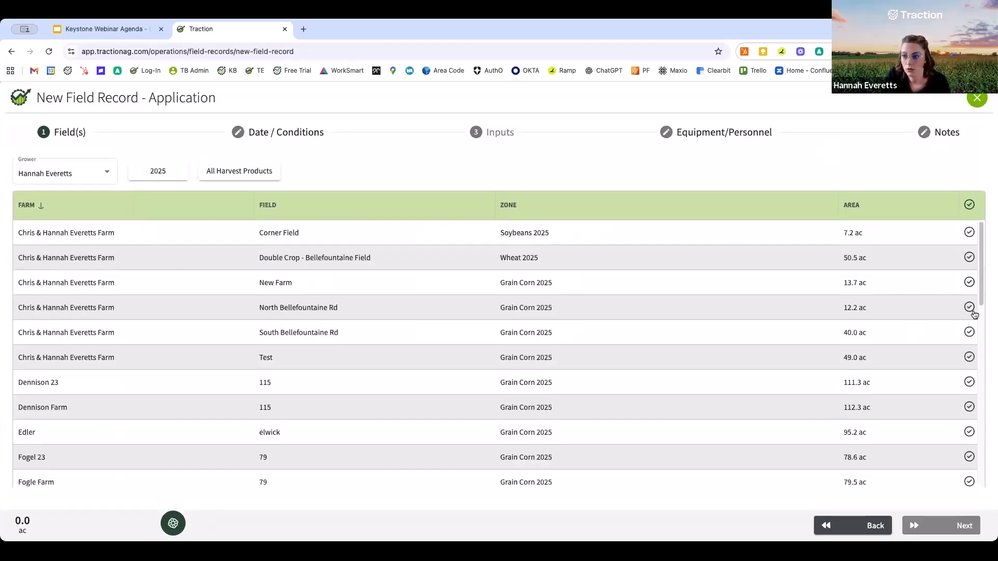
click(969, 307)
click(969, 332)
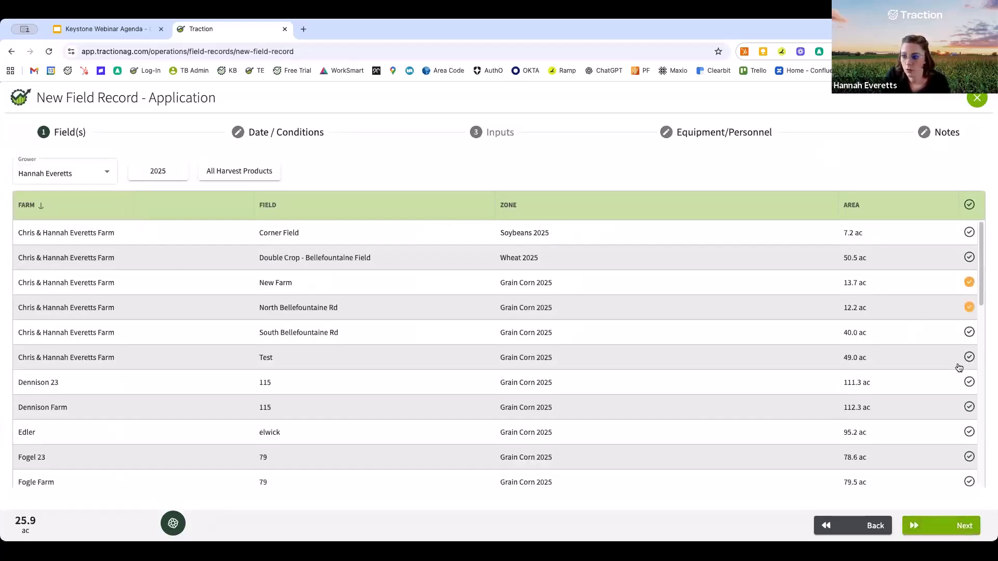
click(945, 531)
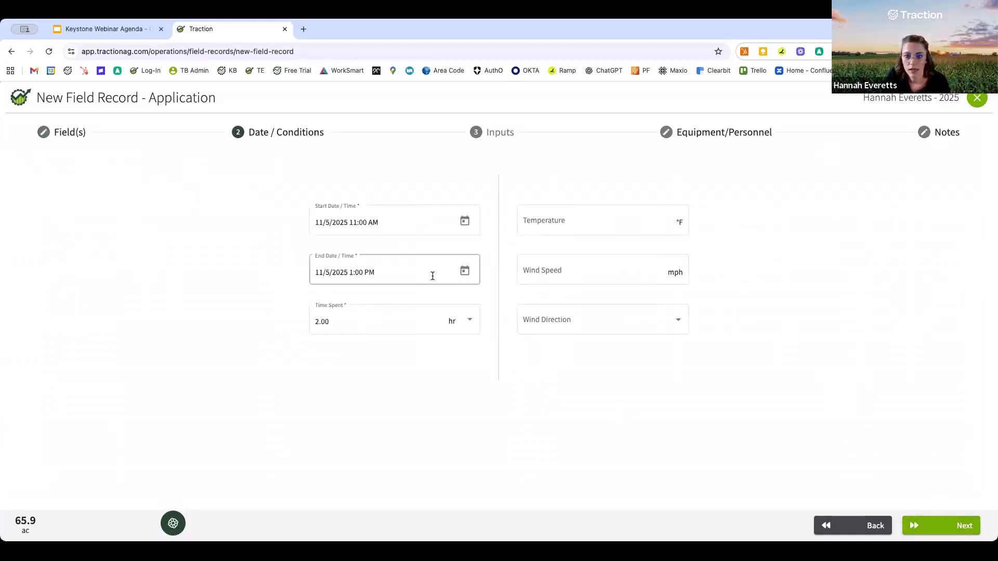
click(940, 526)
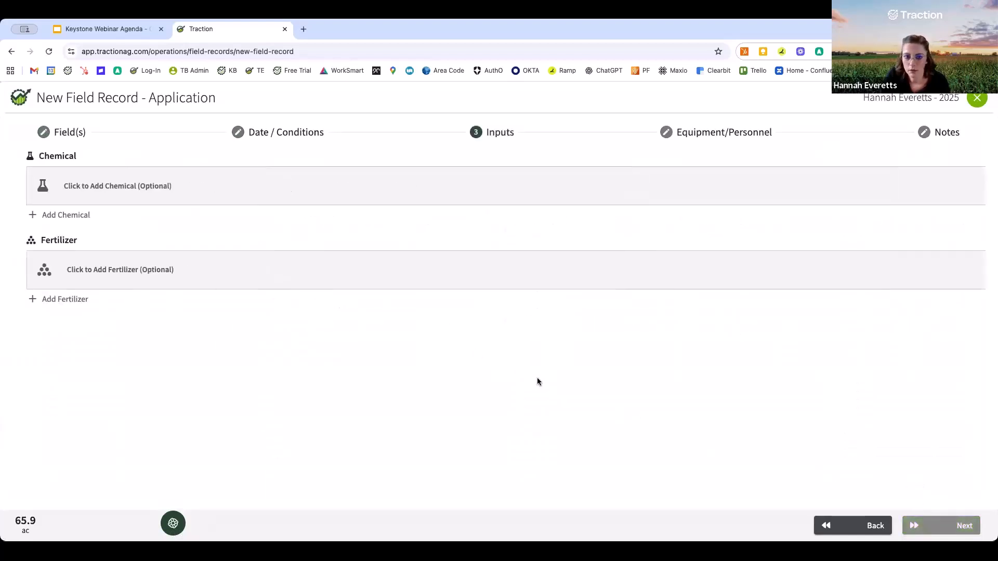
- Add the chemical 1300 Orthene TR Total Release Insecticide to the application inputs, and discard the new field record
click(54, 215)
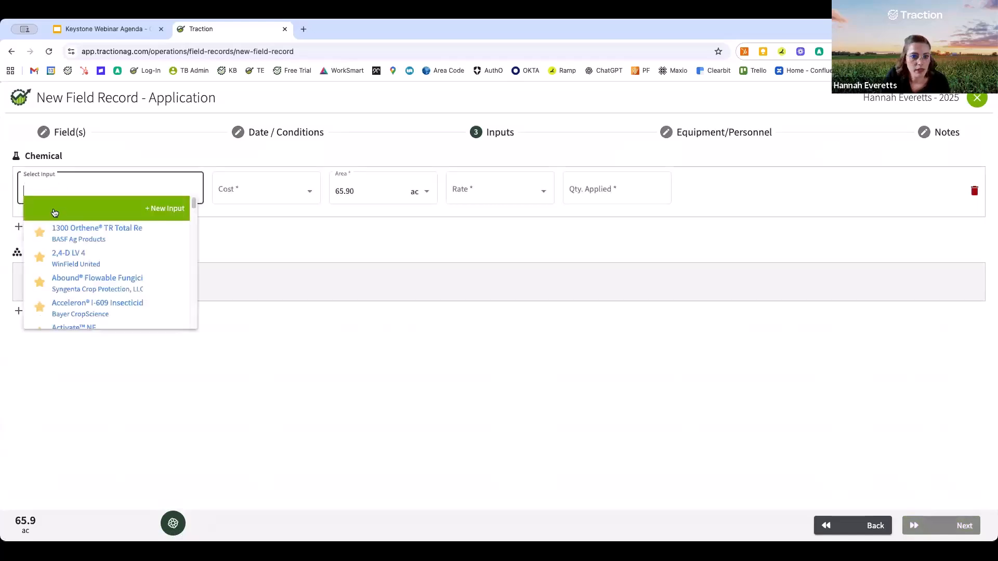
click(75, 227)
click(483, 191)
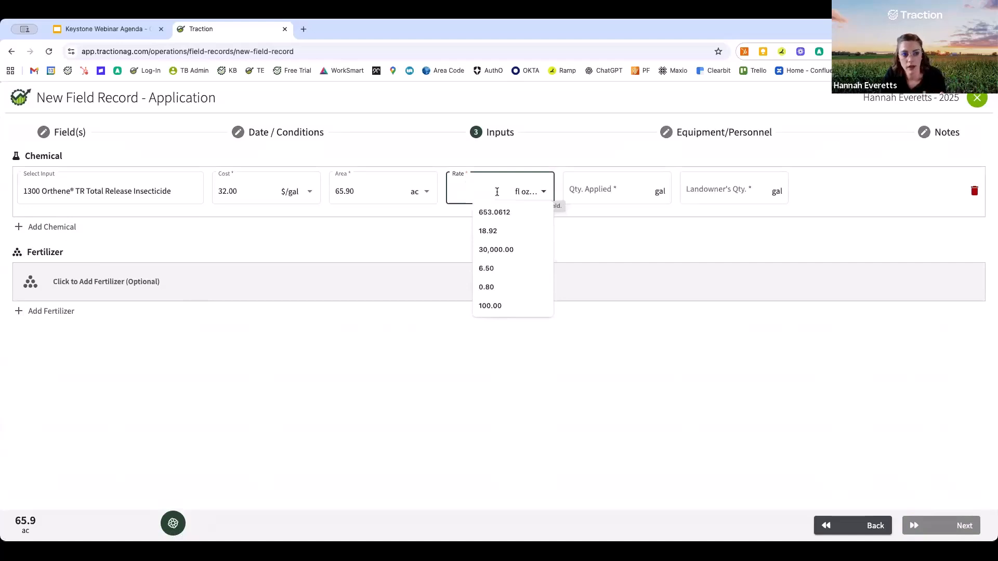
click(603, 242)
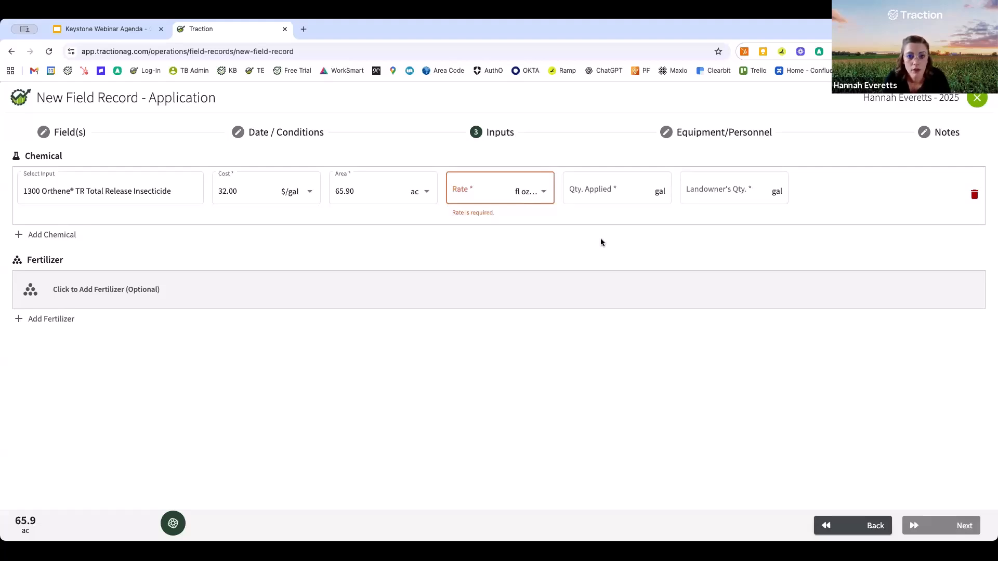
click(973, 101)
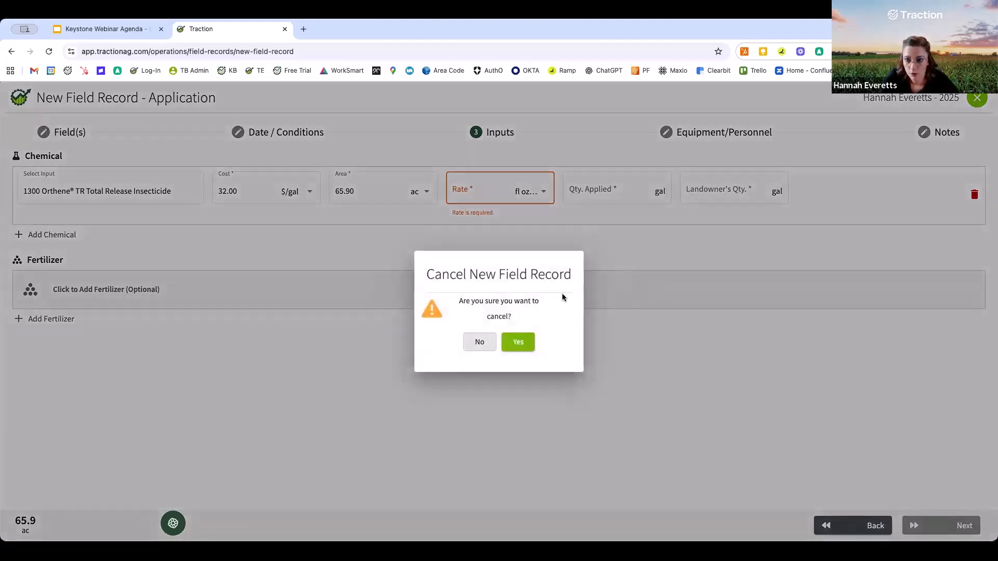
click(520, 344)
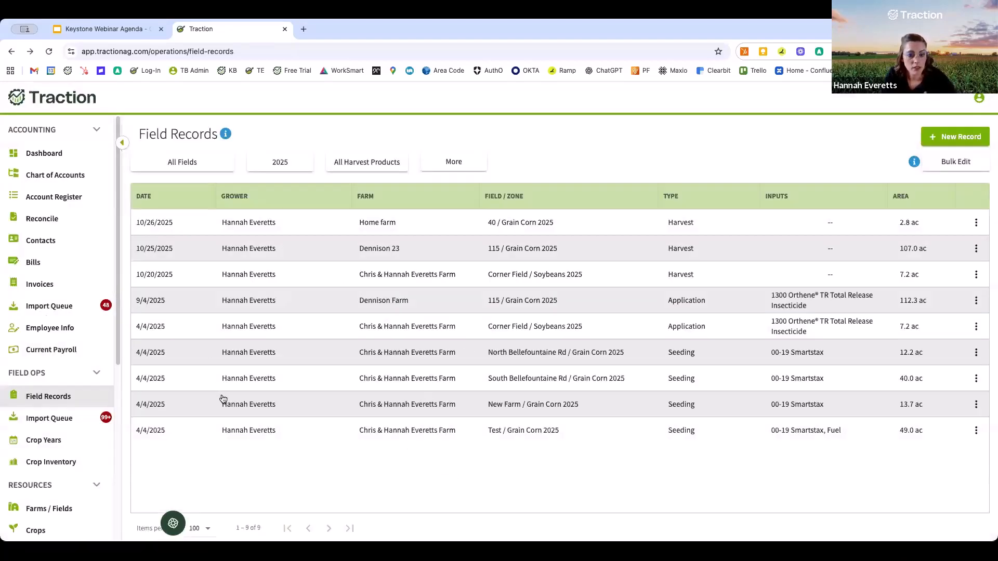
- Start a new bill from the bills list with Keystone as the contact
click(75, 307)
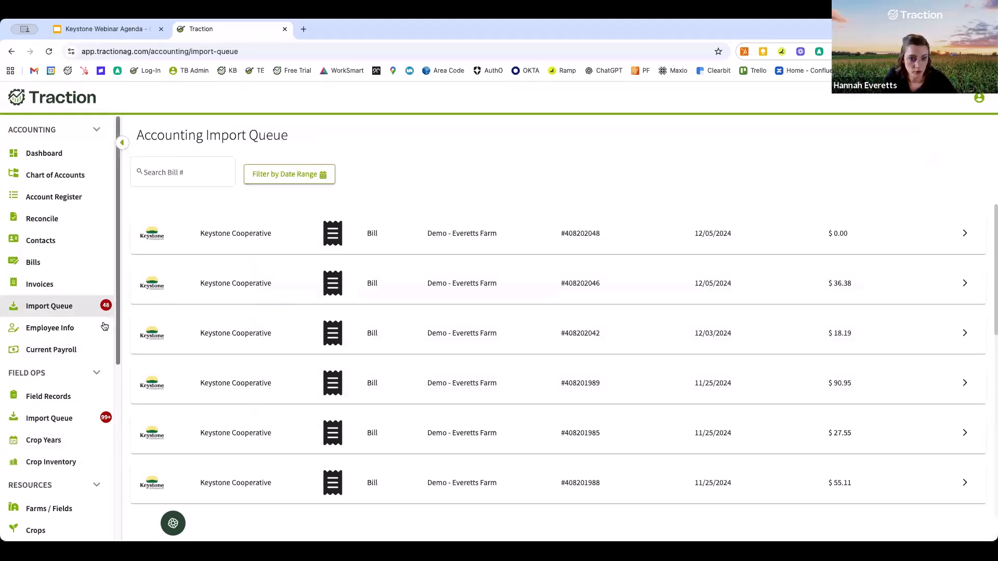
click(51, 265)
click(905, 222)
click(475, 166)
scroll(486, 267, down, 5)
scroll(487, 276, down, 2)
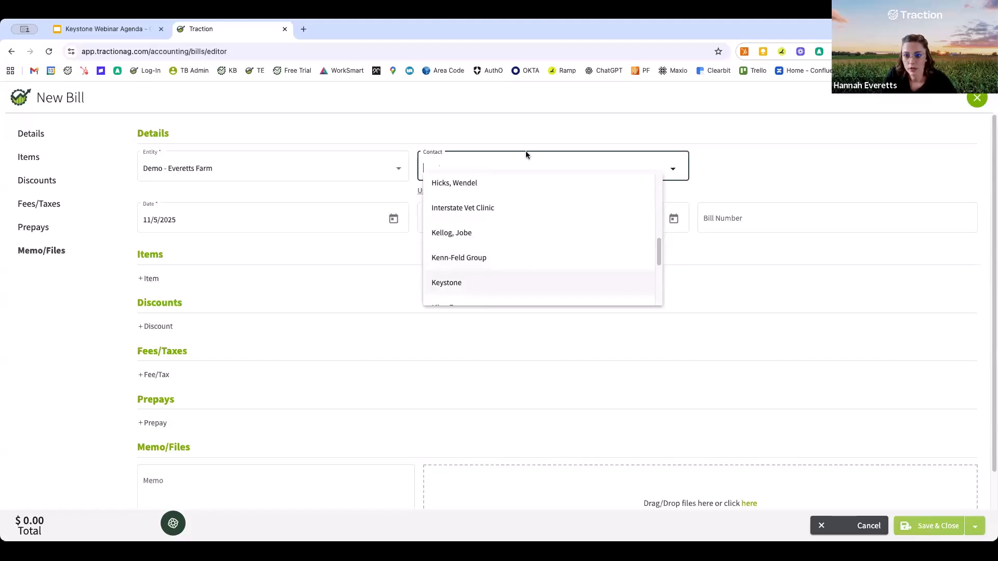
click(562, 280)
- Add an Inputs item for 0-0-50 Sulfate of Potash under the Fertilizer & Lime account with crop year 2025
click(156, 278)
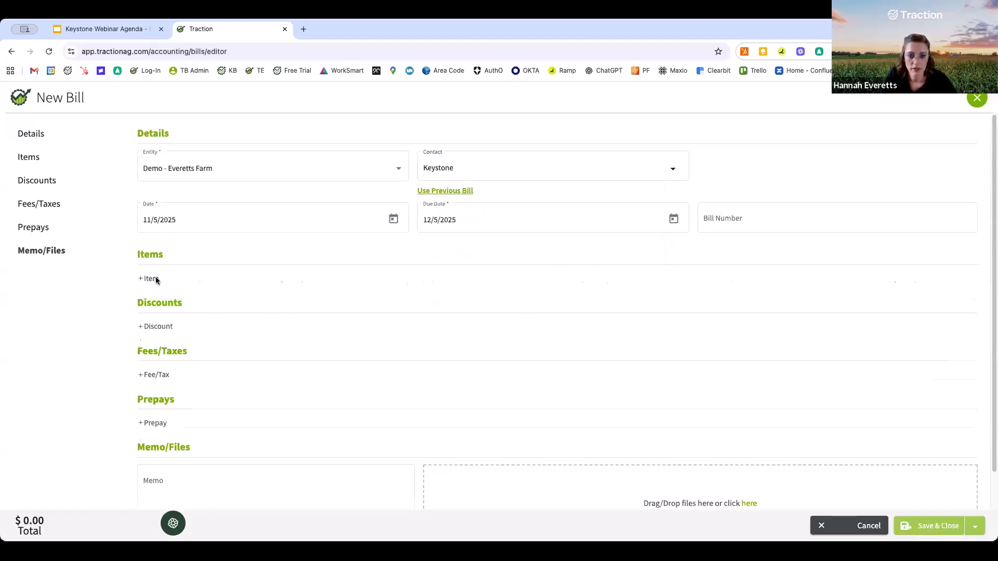
click(884, 228)
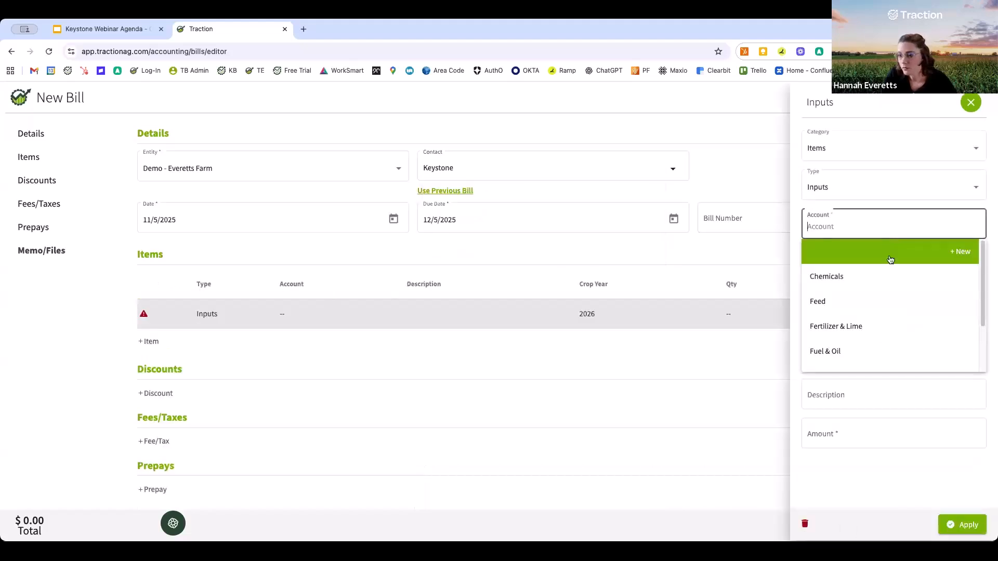
click(863, 330)
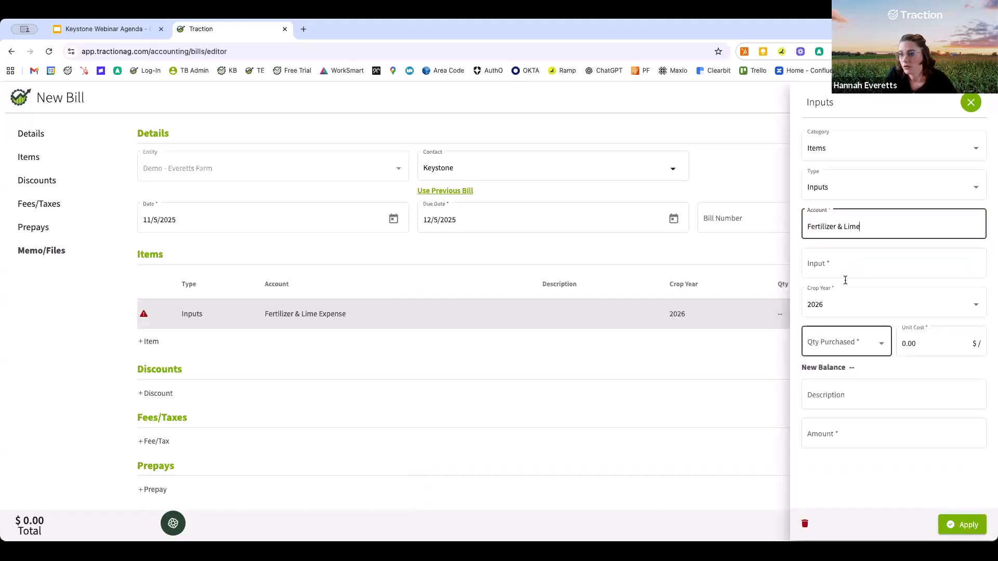
click(869, 309)
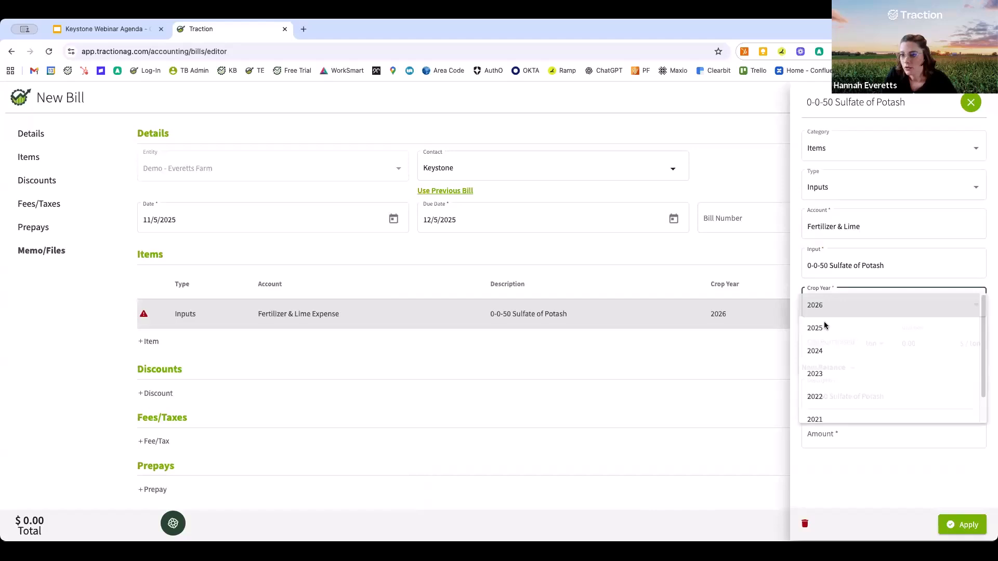
click(825, 324)
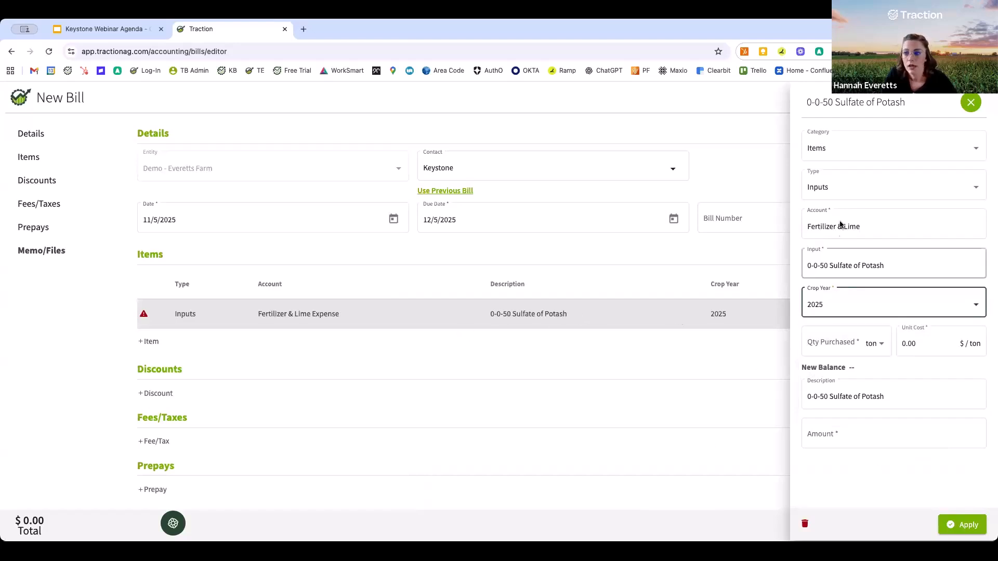
- Change the potash item's type to Services / Other, keeping Fertilizer & Lime Expense as its account
click(846, 187)
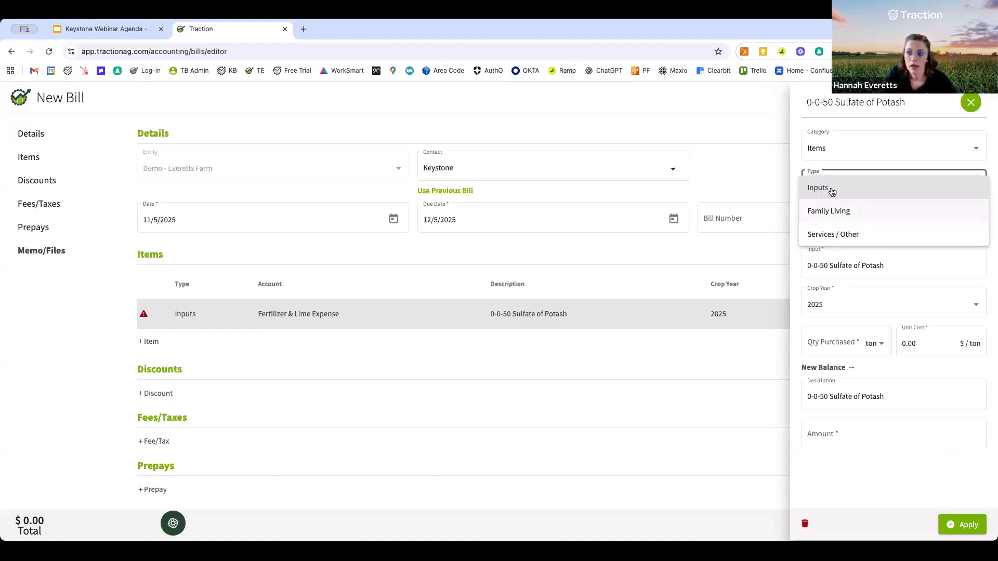
click(845, 188)
click(851, 229)
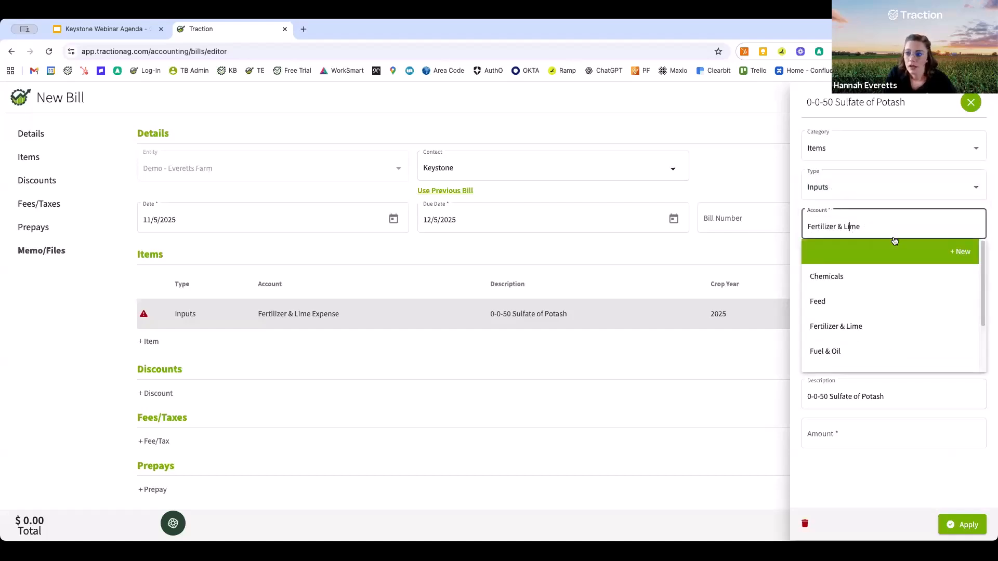
click(860, 189)
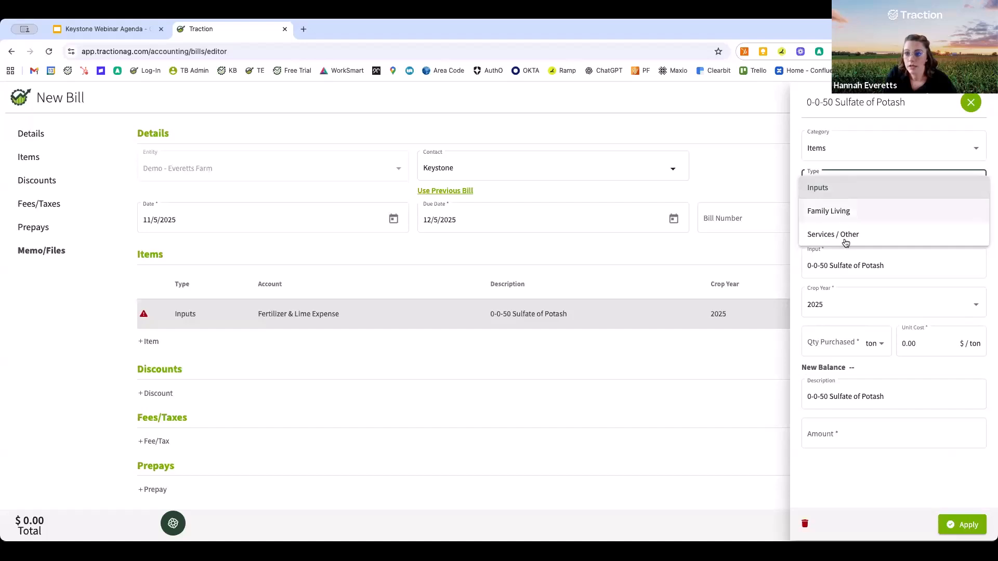
click(884, 235)
click(848, 227)
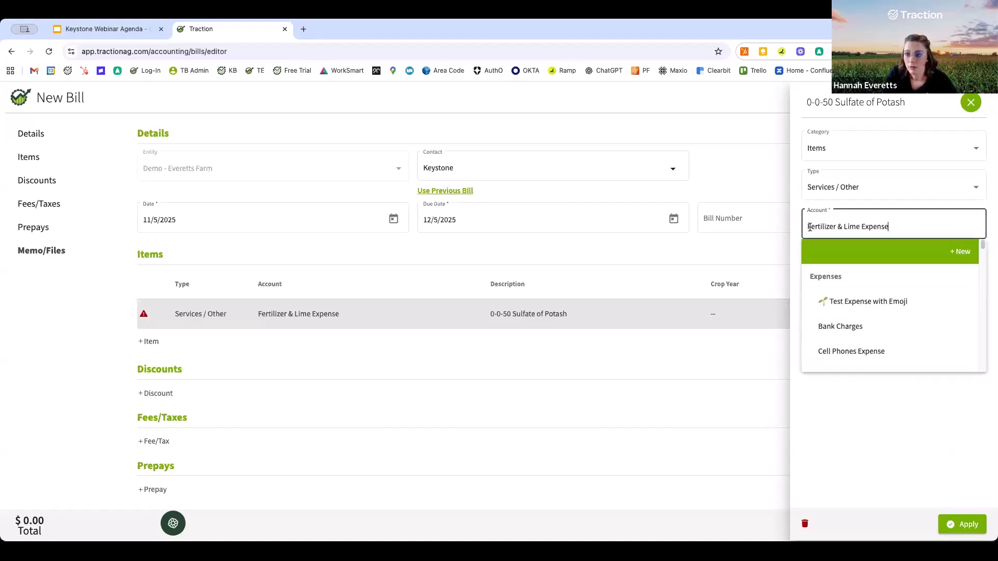
drag(856, 226, 896, 227)
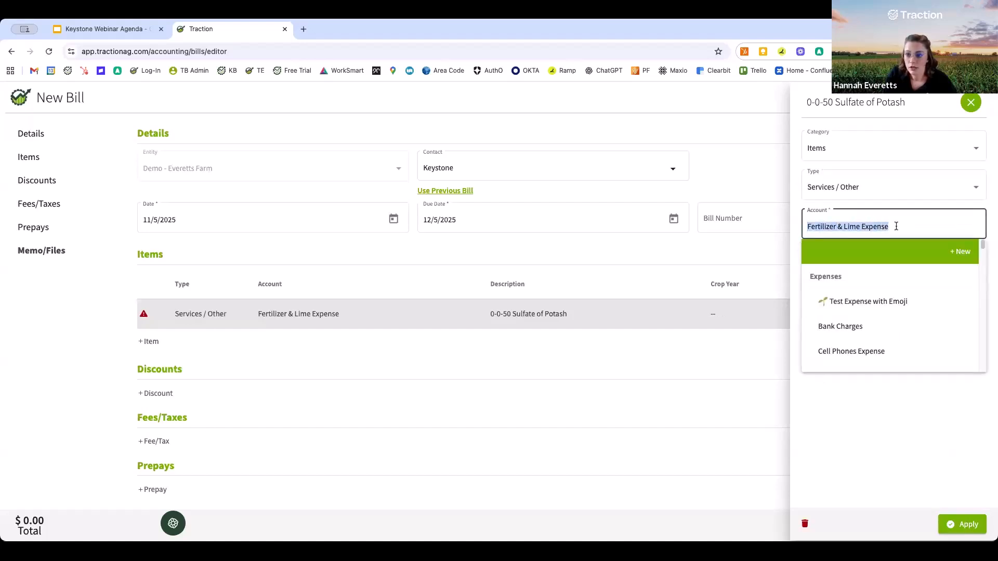
click(898, 418)
- Set the 0-0-50 Sulfate of Potash item's amount to 650.00
click(854, 256)
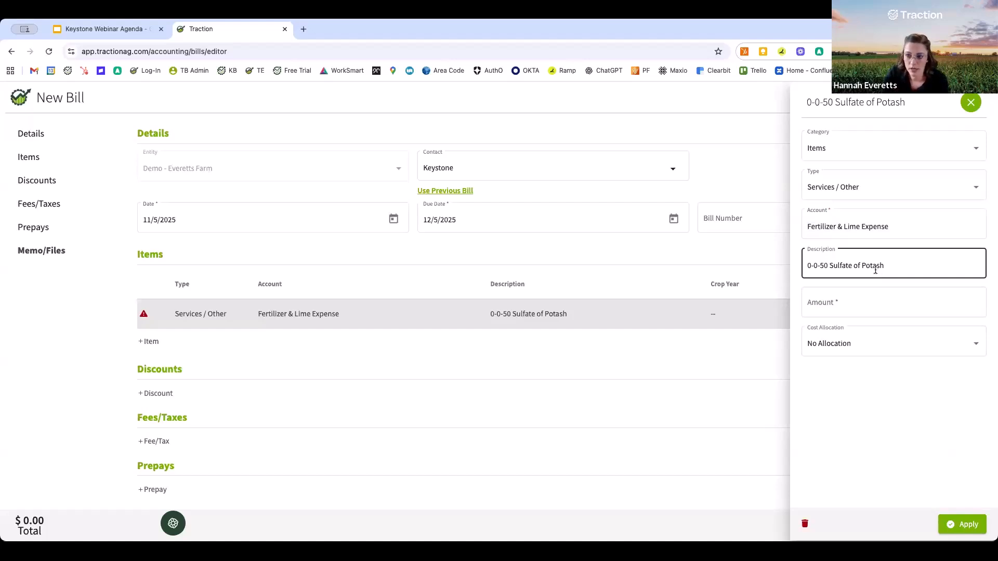
click(894, 300)
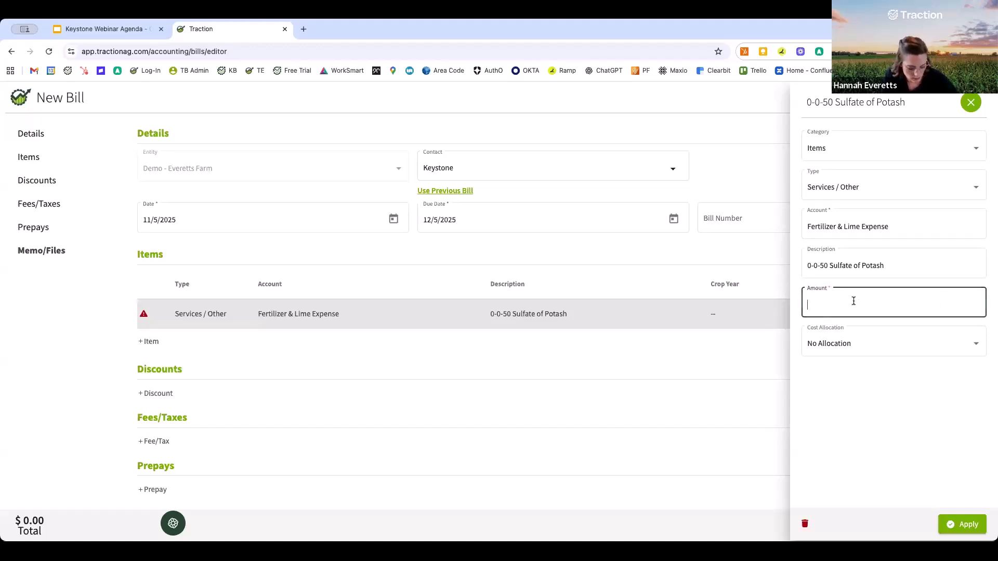
text(650)
click(901, 398)
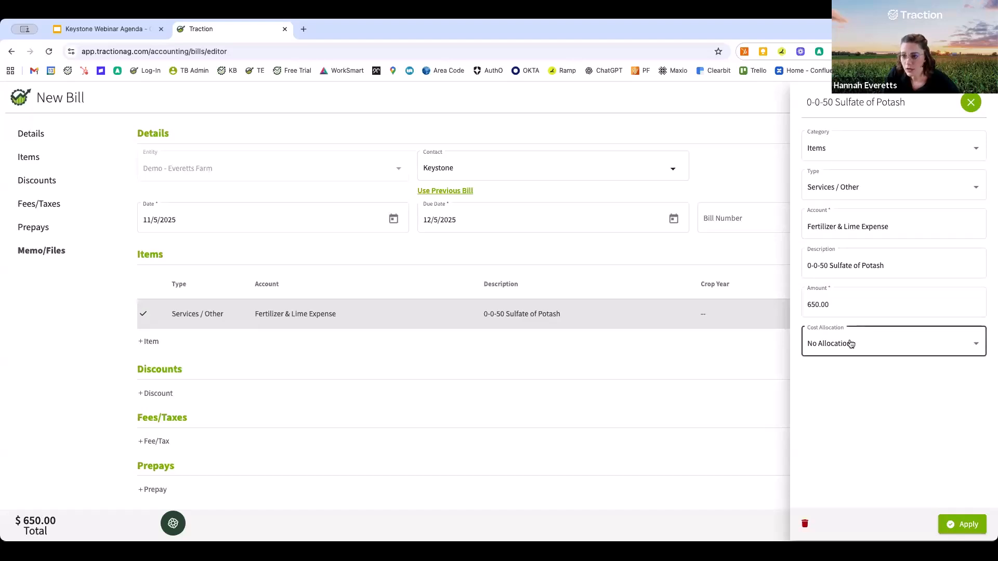
- Allocate the potash cost to the Double Crop - Bellefountaine Field, New Farm, North and South Bellefountaine Rd zones, and apply the item
click(850, 344)
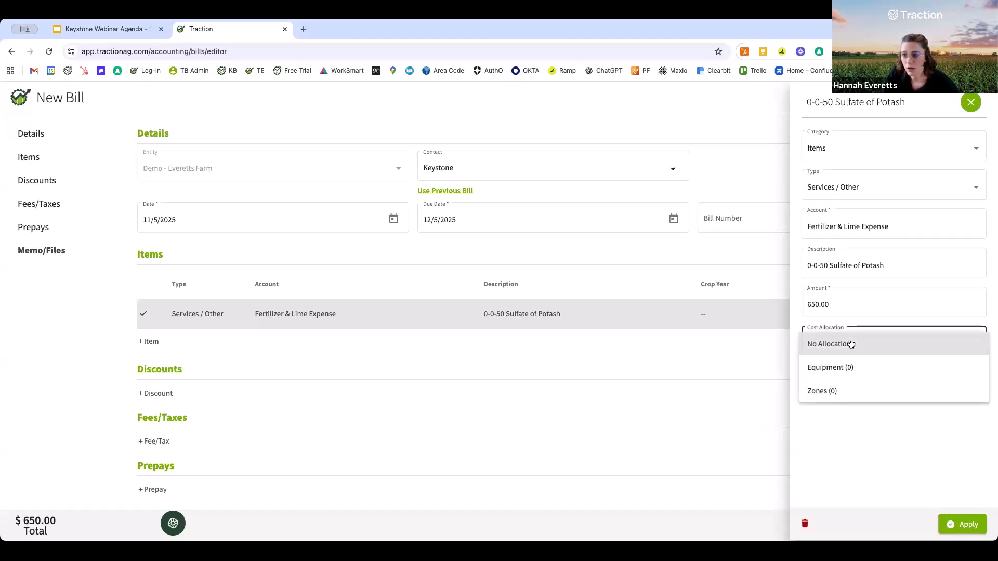
click(832, 392)
click(766, 316)
click(767, 341)
click(766, 366)
click(766, 391)
click(762, 436)
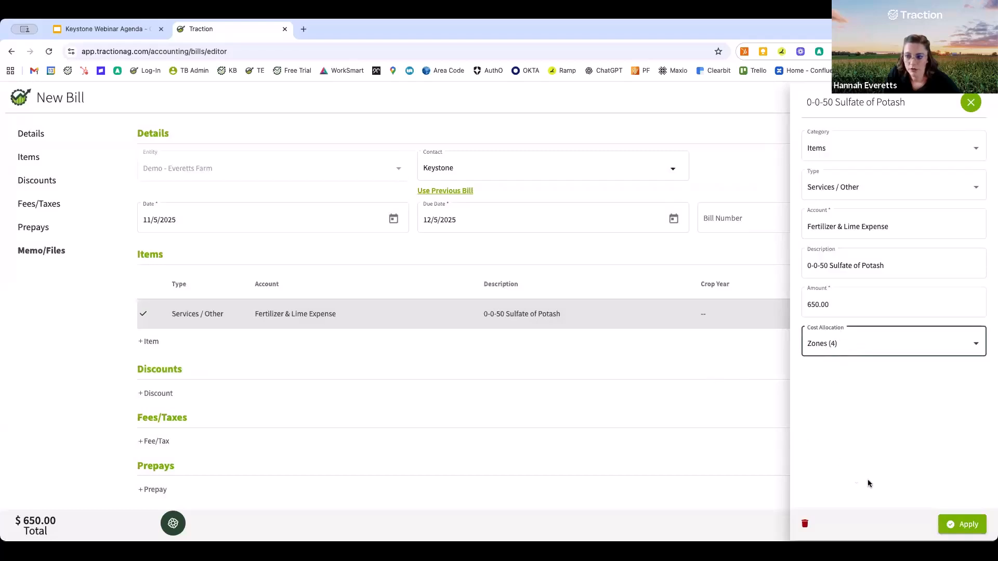
click(964, 526)
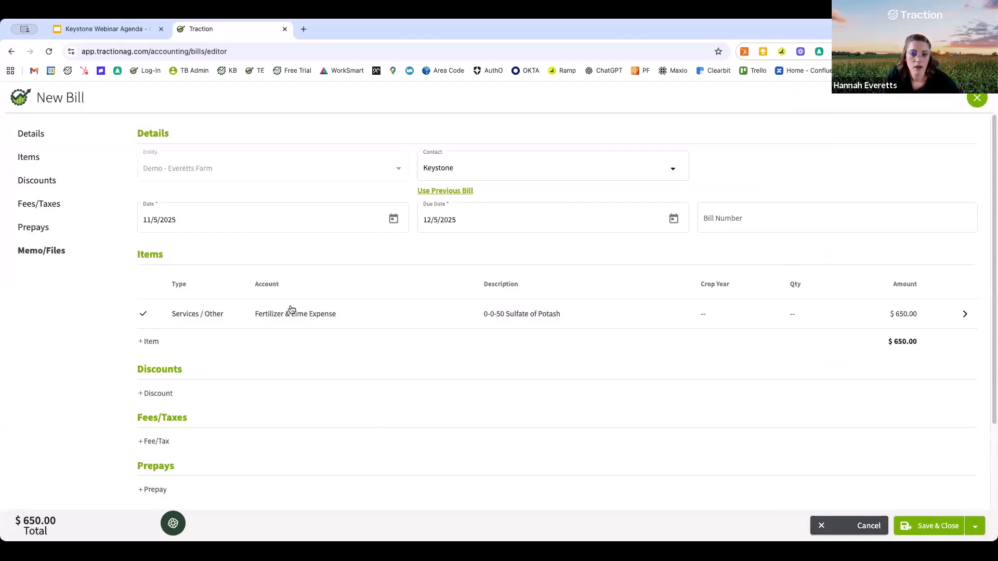
- Add a Services / Other item under Custom Hire Expense with an amount of 250
click(150, 341)
click(850, 189)
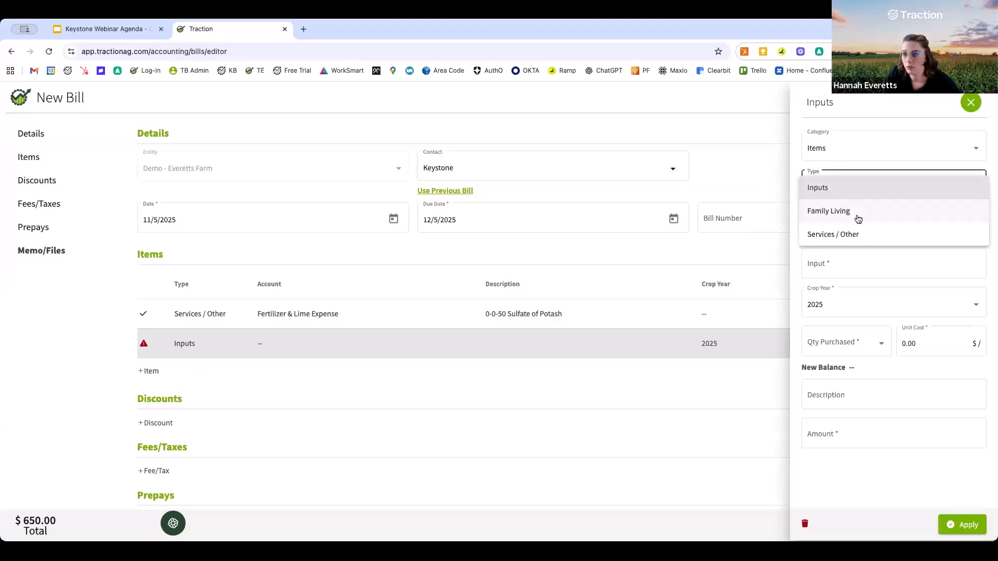
click(848, 231)
click(842, 221)
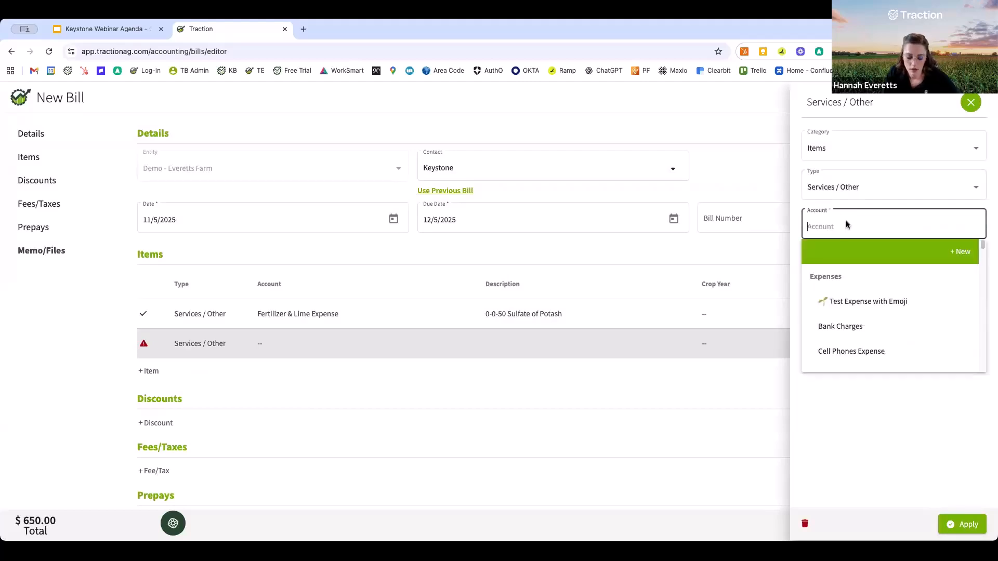
text(custom)
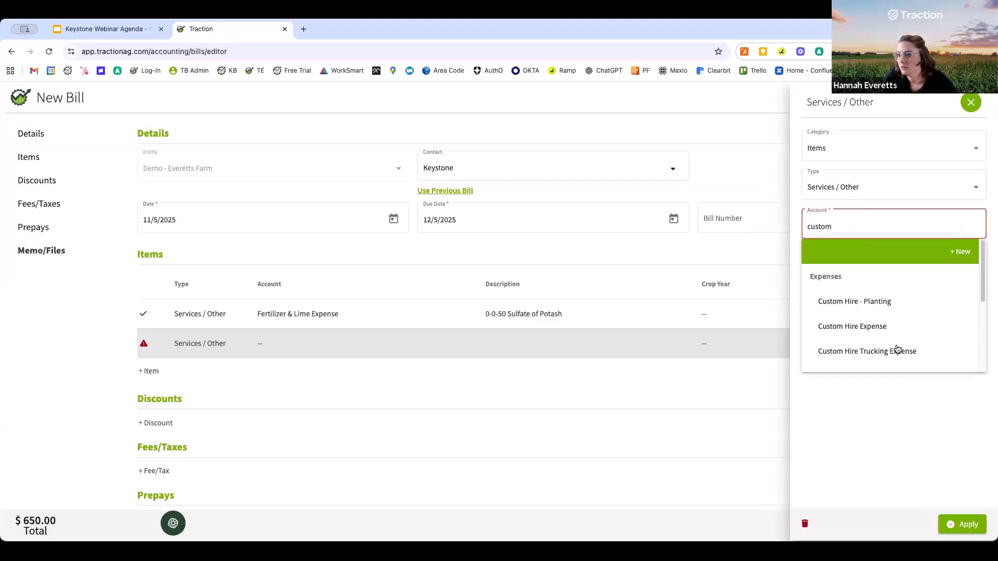
click(875, 326)
click(862, 302)
text(250)
click(867, 353)
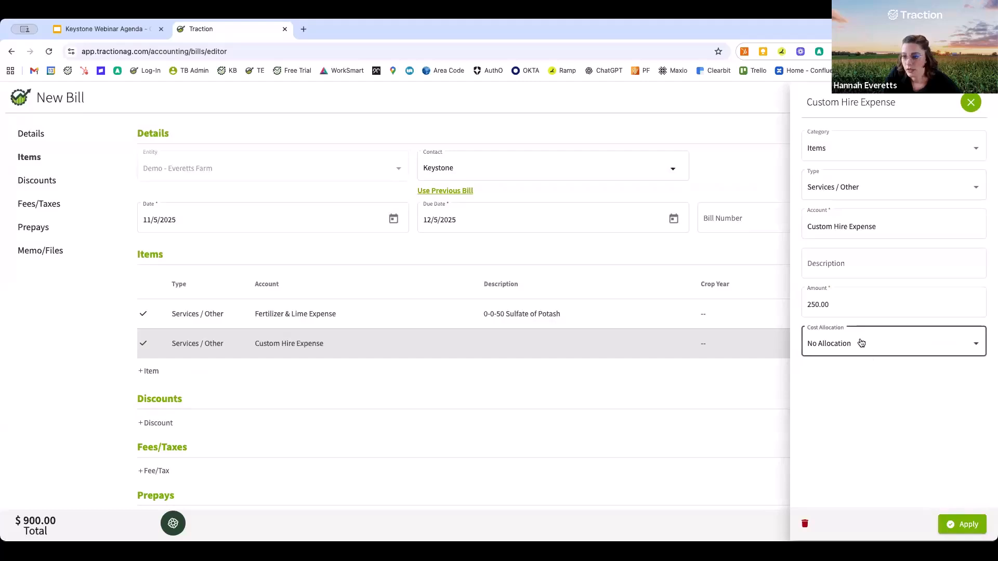
click(864, 366)
click(667, 473)
- Allocate the custom hire cost to the Double Crop - Bellefountaine Field, New Farm, North and South Bellefountaine Rd zones, and apply the item
click(835, 345)
click(831, 391)
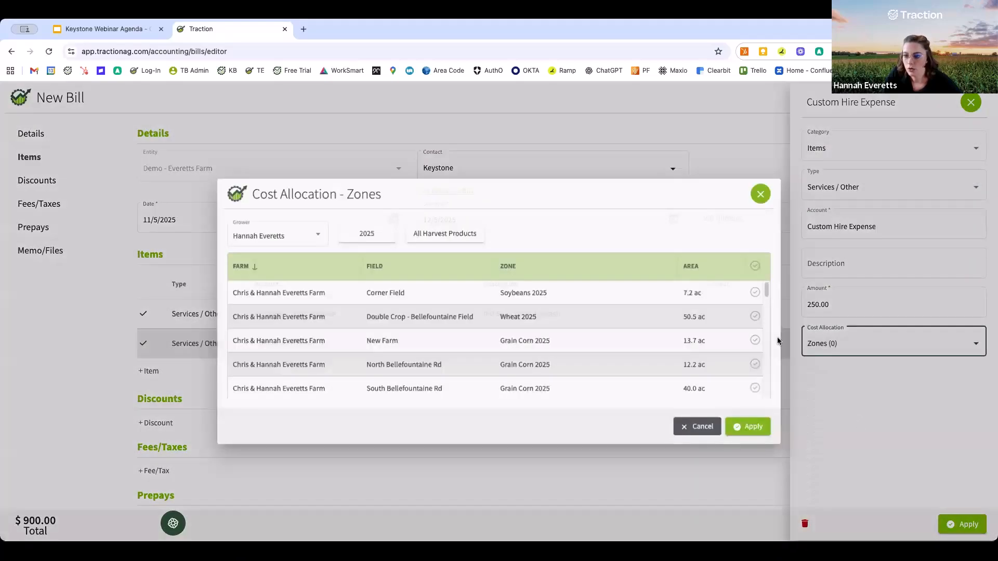
click(766, 315)
click(766, 341)
click(766, 366)
click(766, 390)
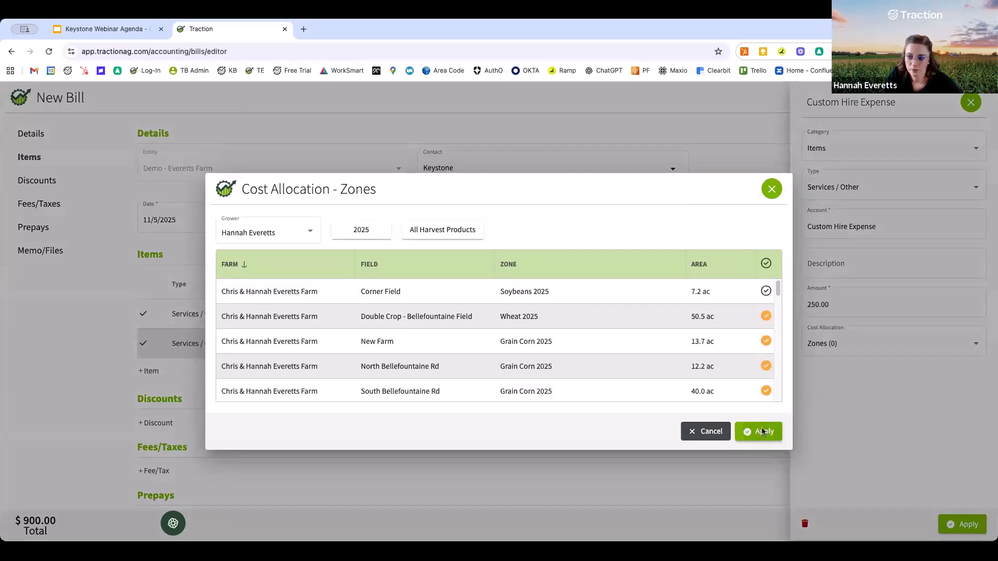
click(762, 433)
click(963, 525)
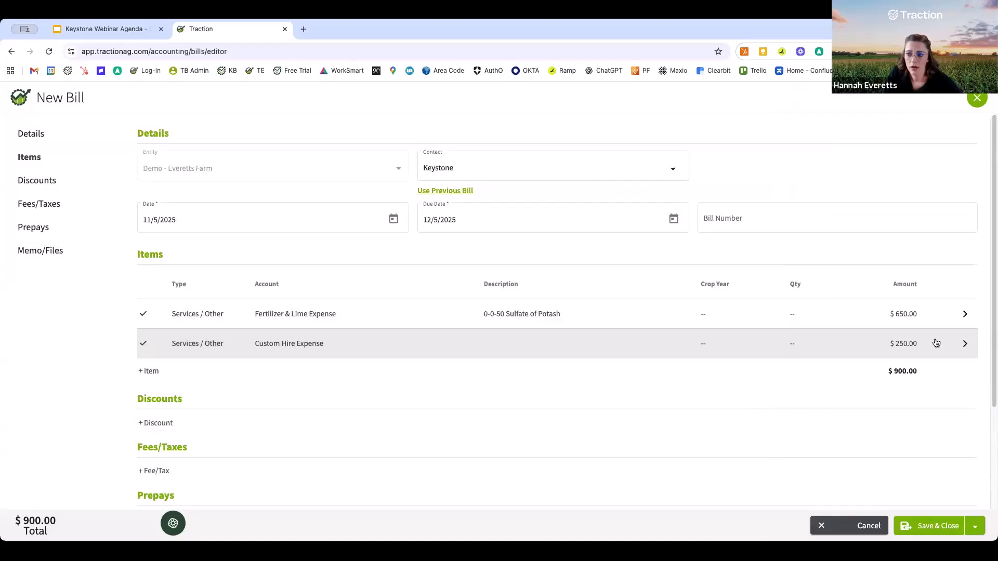
- Review the new bill's sections and the available types for the potash item, leaving the item unchanged
scroll(589, 447, down, 2)
scroll(589, 446, down, 1)
scroll(589, 445, up, 3)
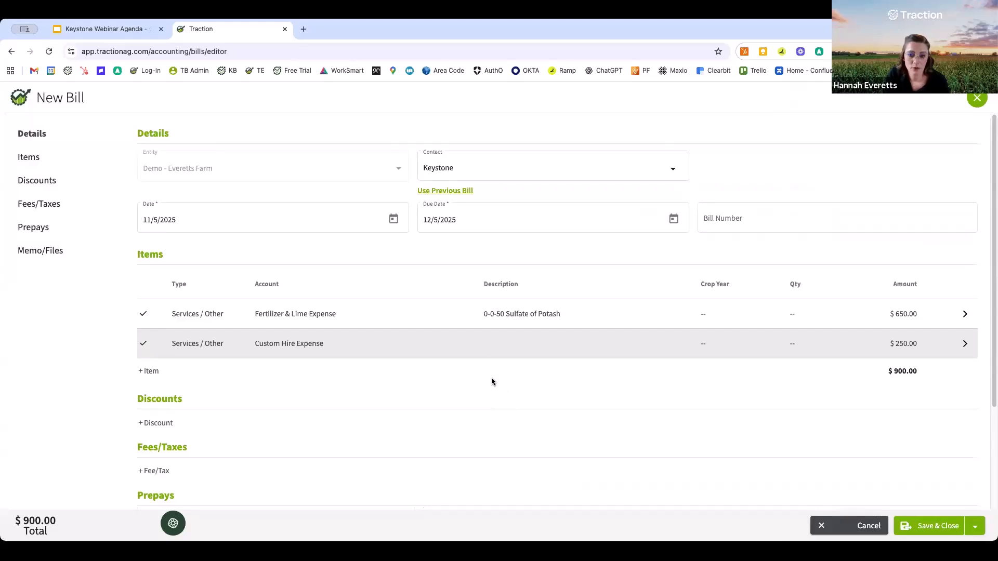
scroll(510, 401, down, 3)
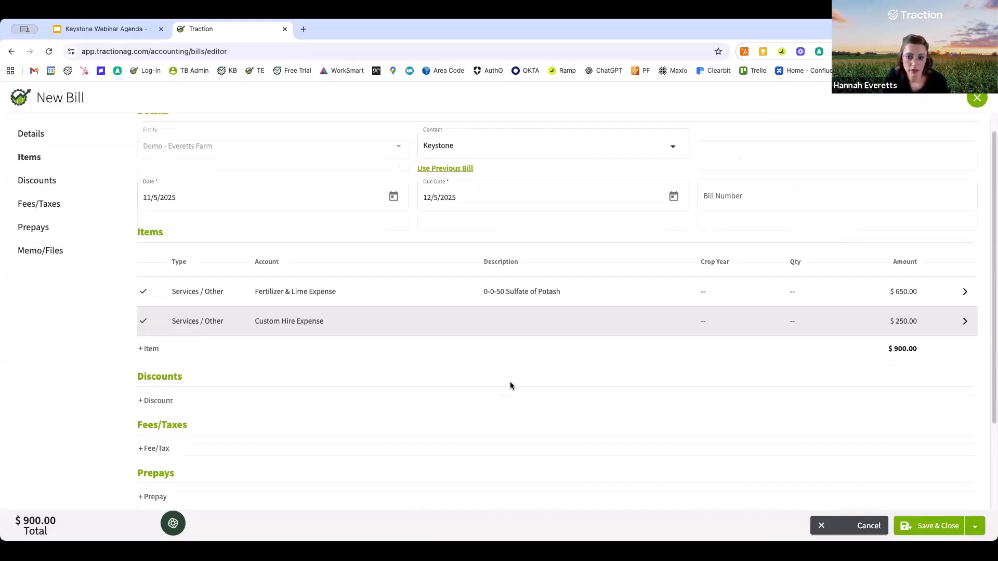
click(259, 451)
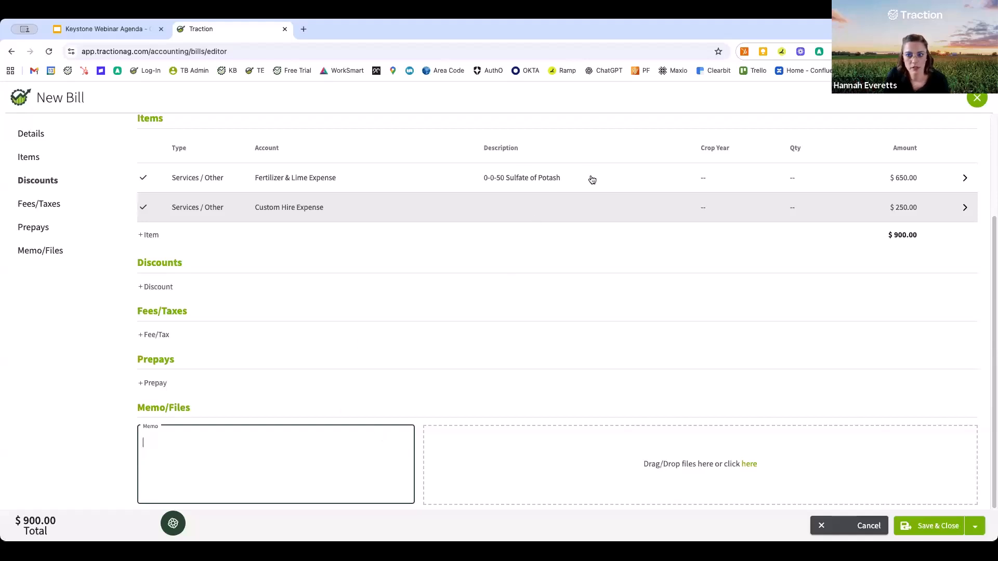
click(574, 178)
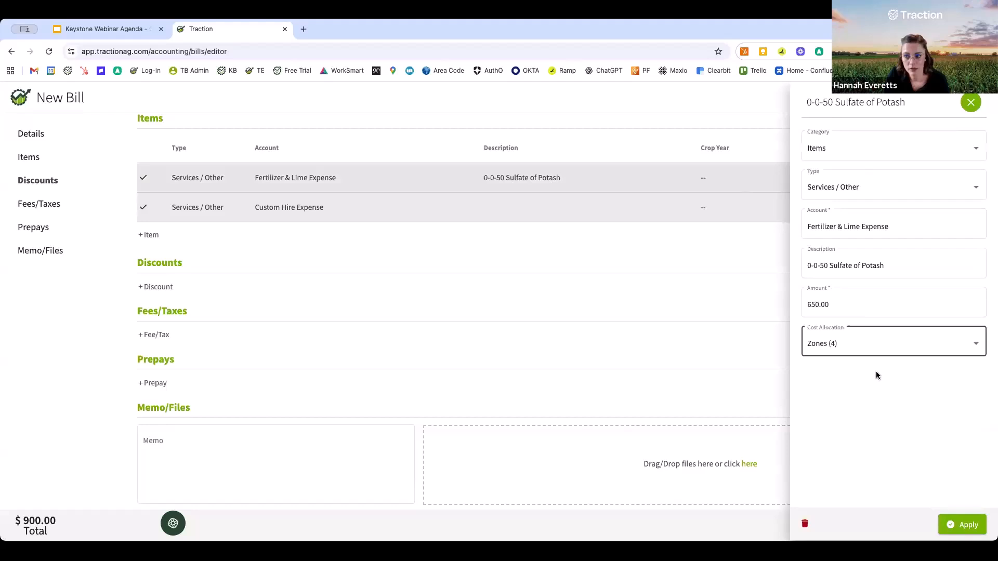
click(840, 186)
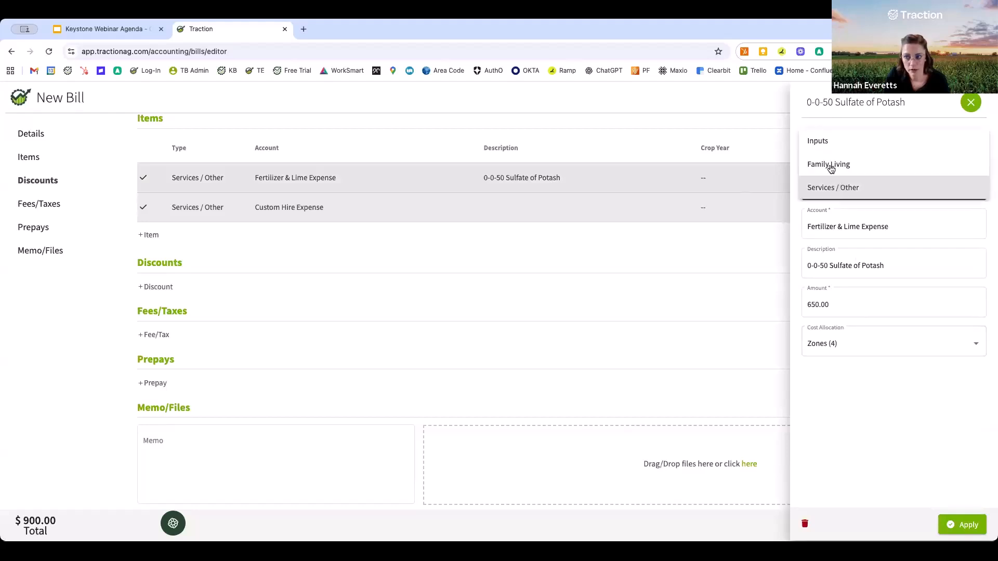
click(831, 188)
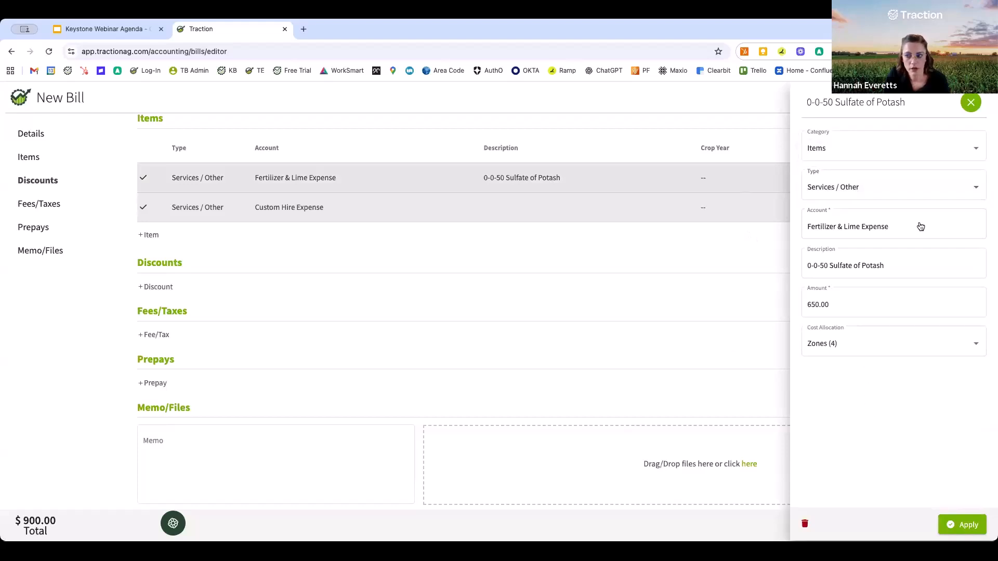
click(971, 103)
scroll(693, 319, up, 3)
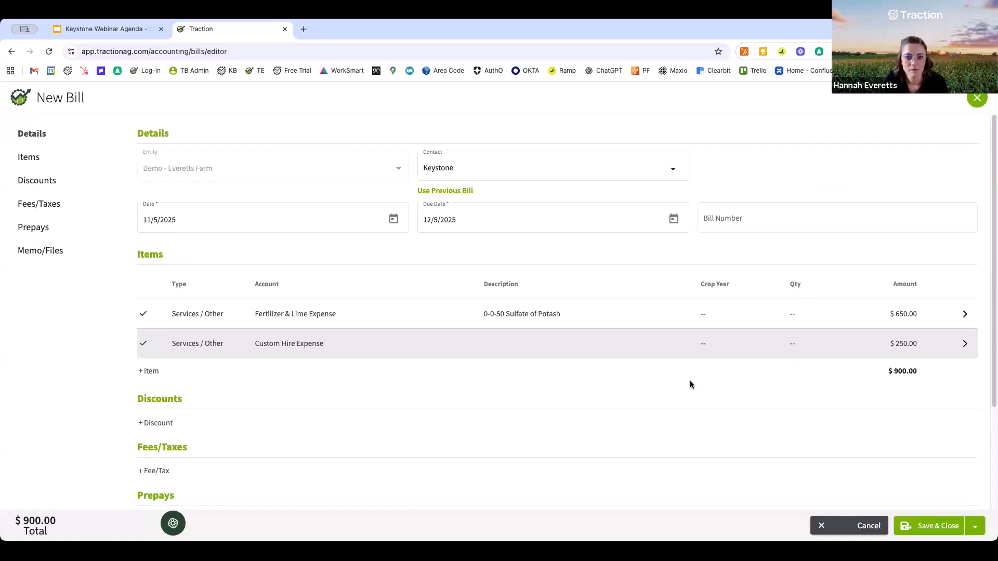
- Look over the bill's Memo/Files area and discard the new bill without saving
scroll(675, 395, down, 5)
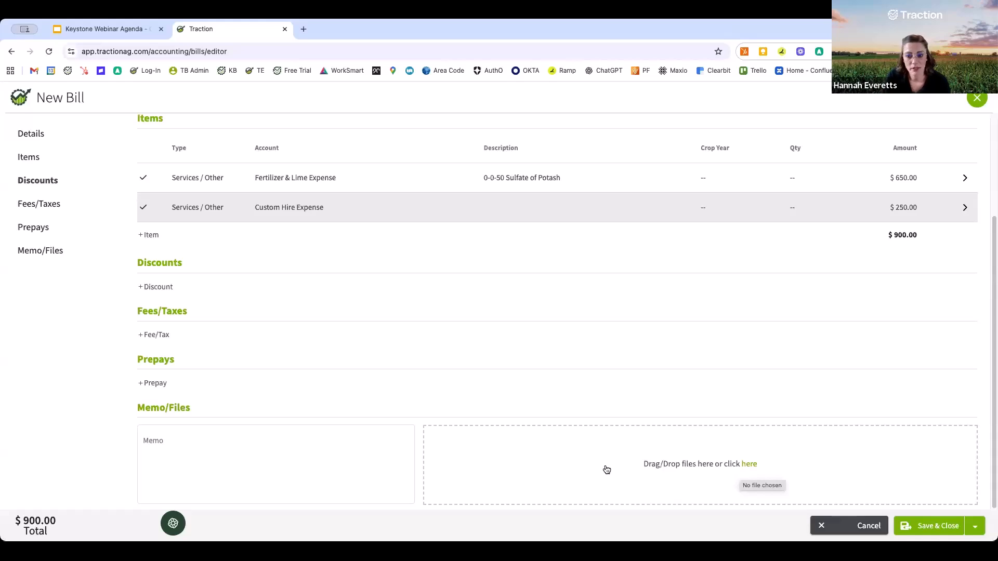
scroll(647, 387, up, 2)
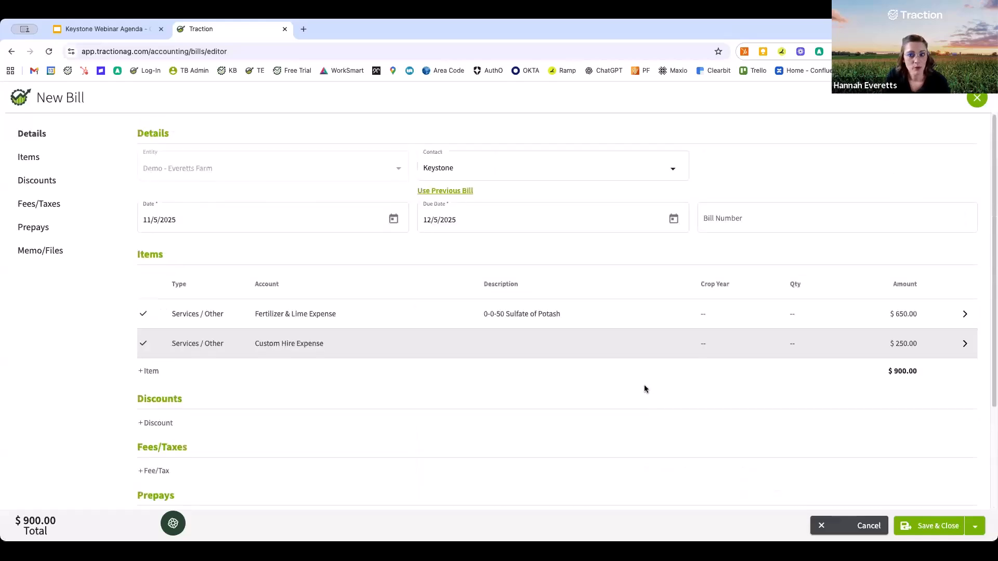
scroll(655, 414, down, 2)
scroll(740, 468, down, 1)
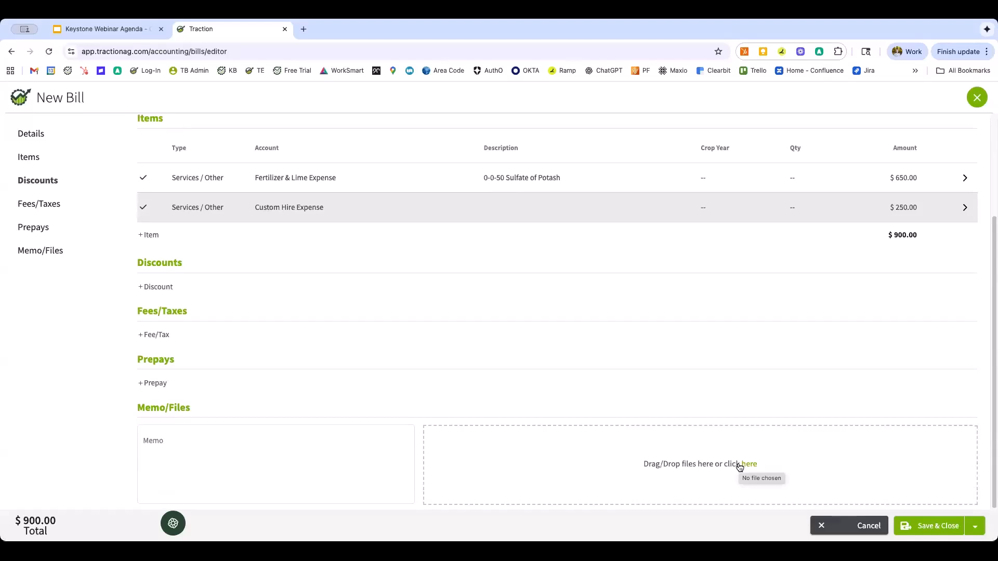
click(980, 100)
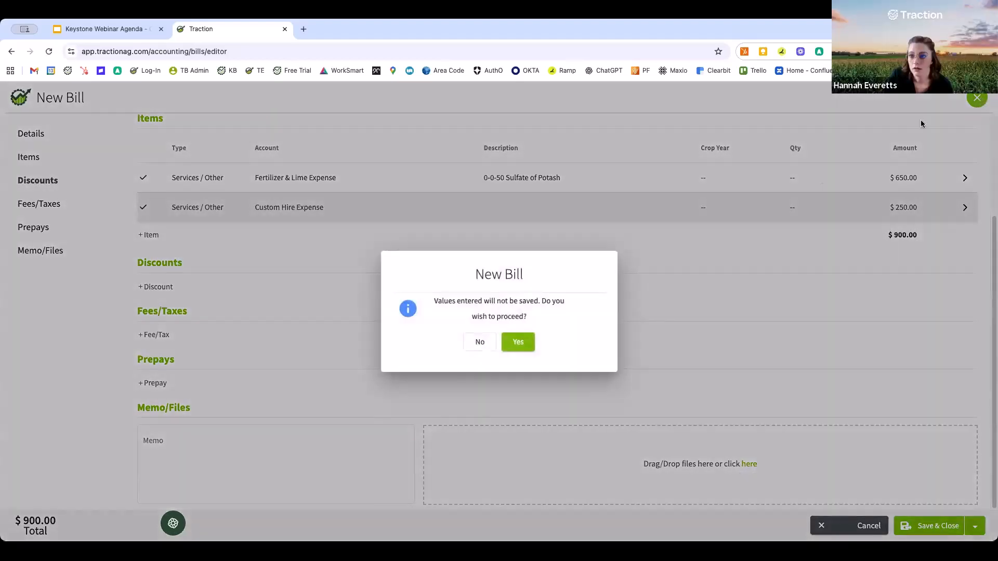
click(522, 342)
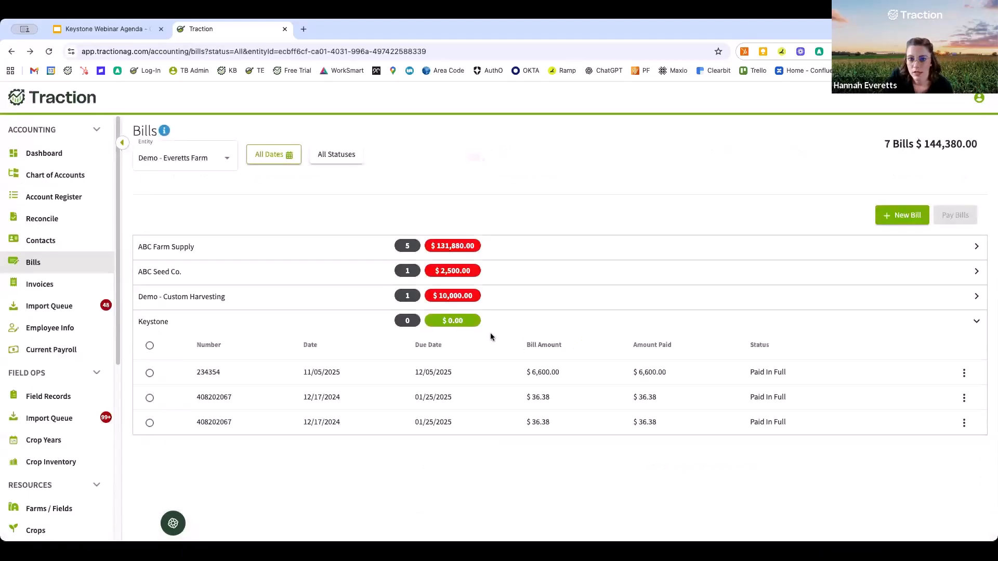
- Start a new invoice from the invoices list, choose an existing customer, and continue to the invoice info
click(72, 285)
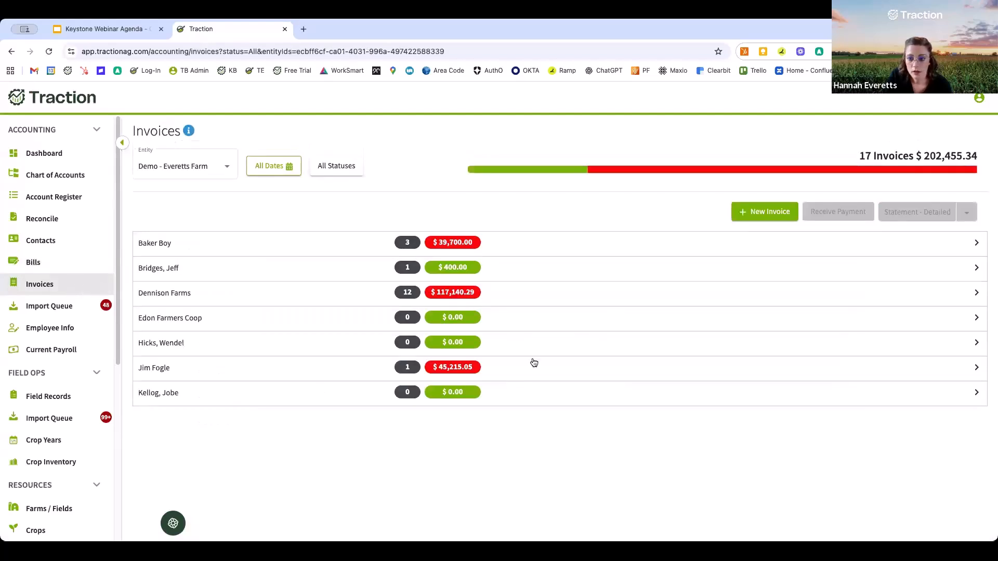
click(769, 213)
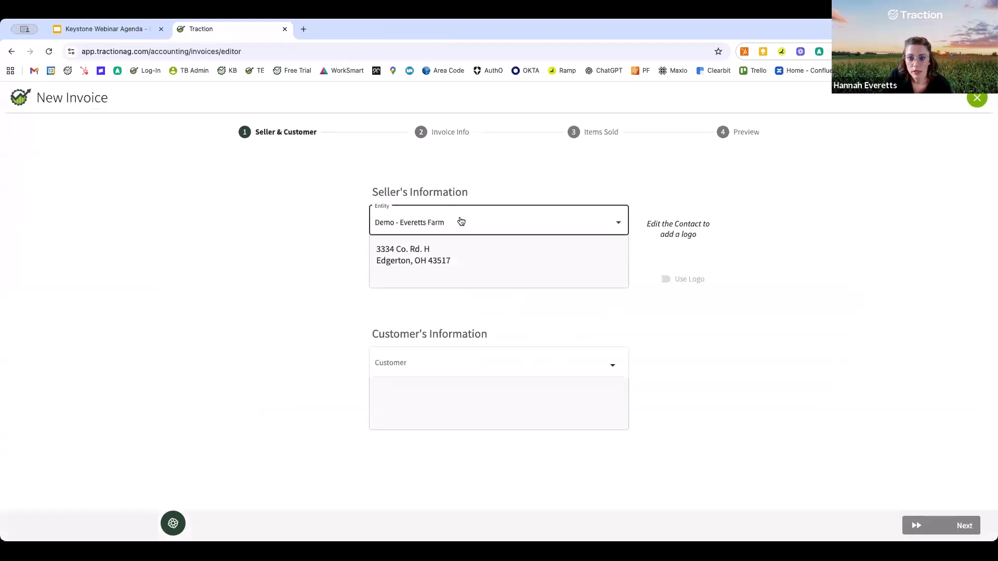
click(461, 222)
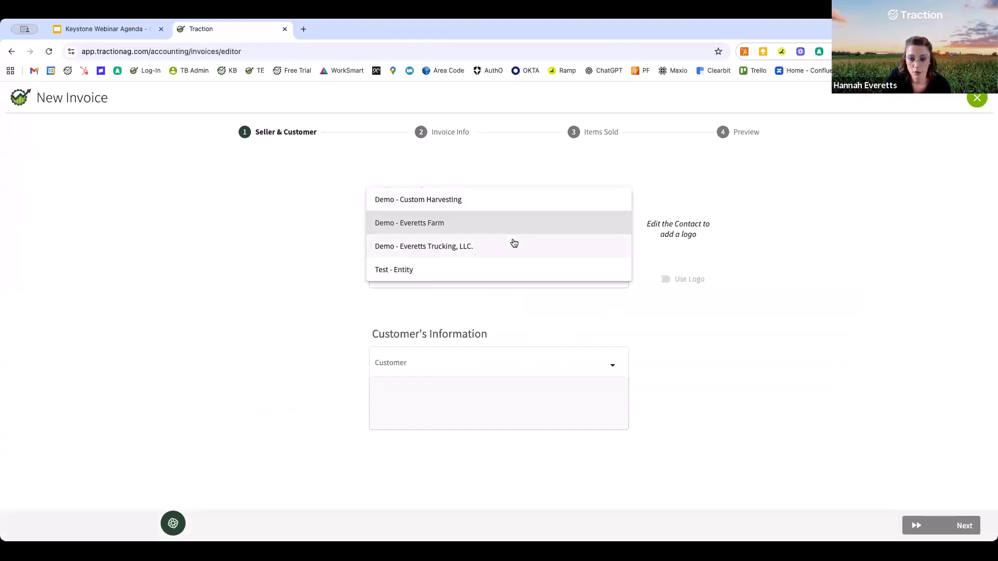
click(560, 321)
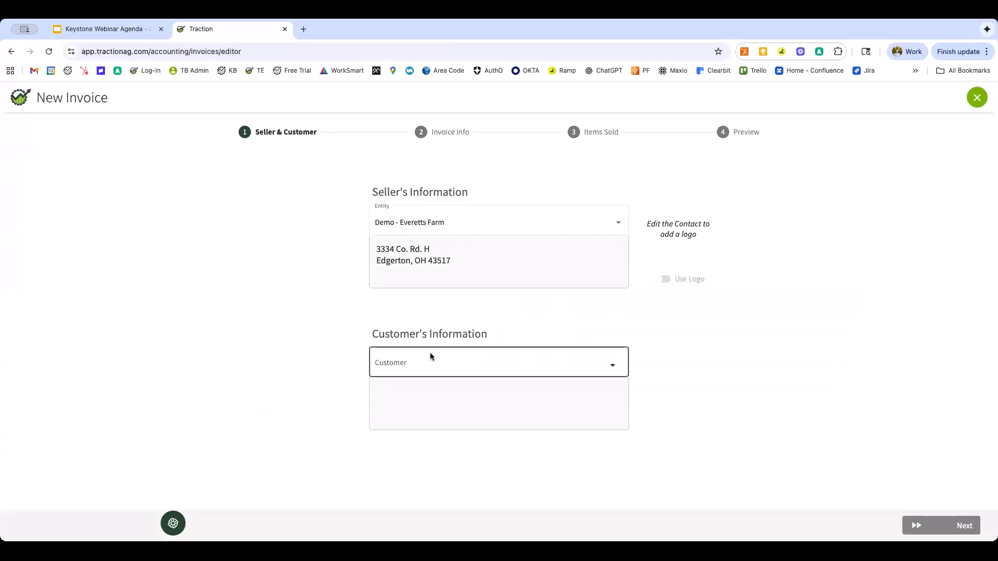
click(541, 362)
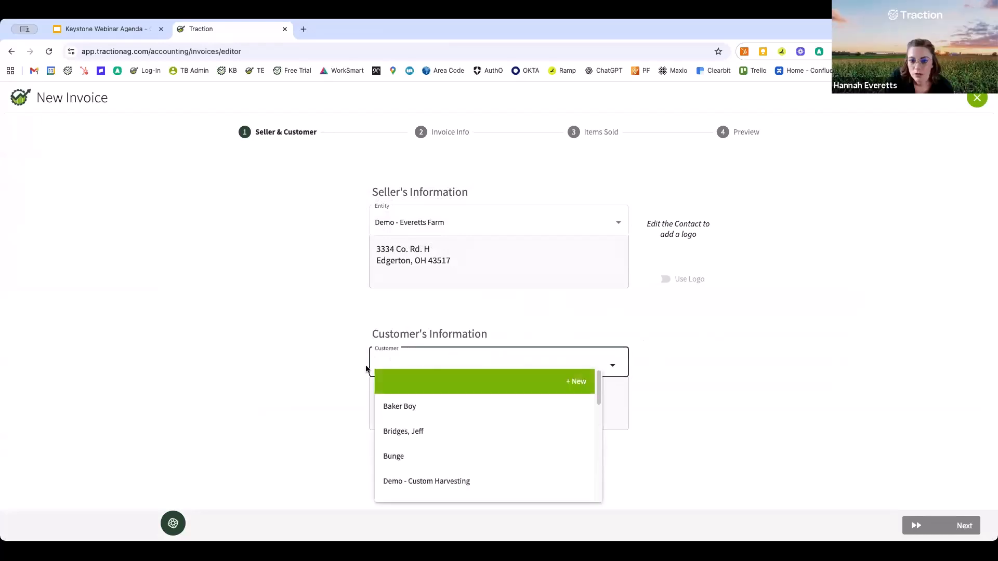
scroll(445, 471, down, 2)
scroll(468, 447, up, 2)
click(474, 431)
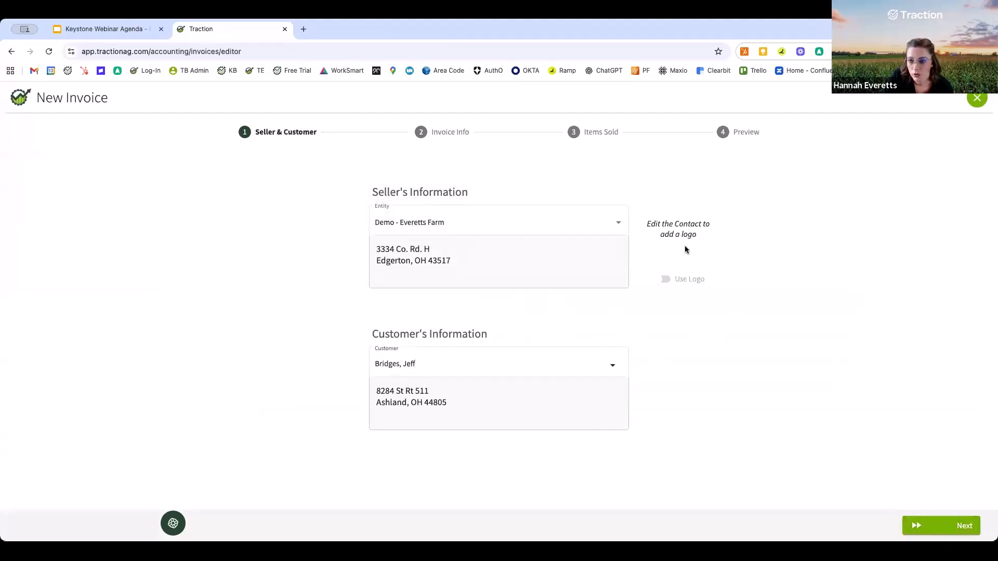
click(931, 524)
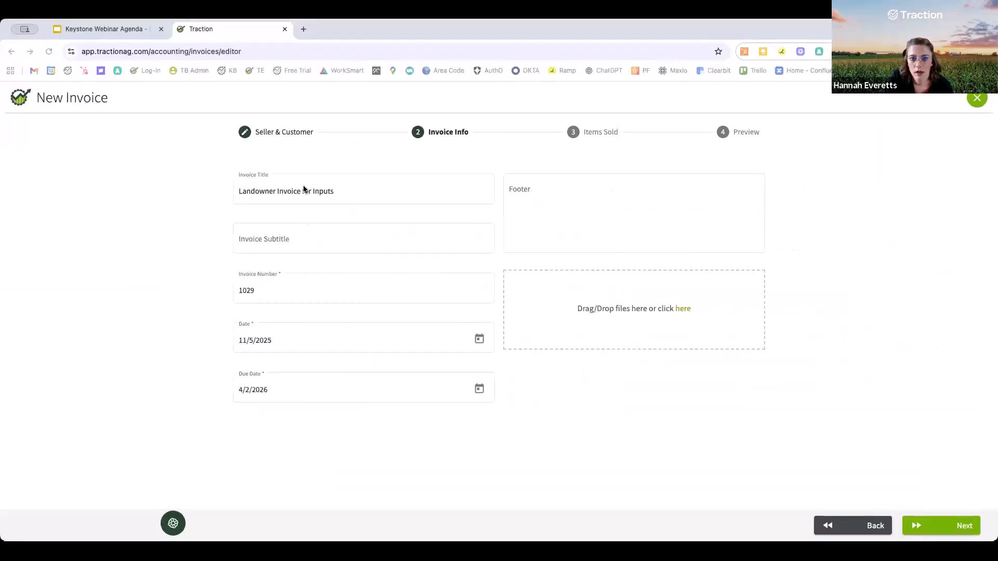
- Keep the invoice title Landowner Invoice for Inputs and the existing dates, and proceed to the items sold
click(473, 126)
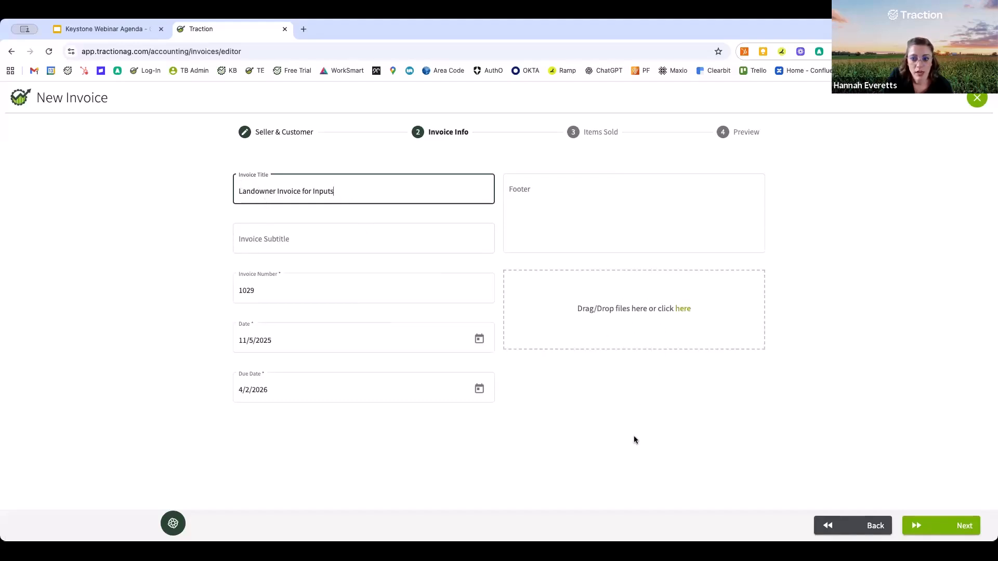
click(482, 445)
click(303, 338)
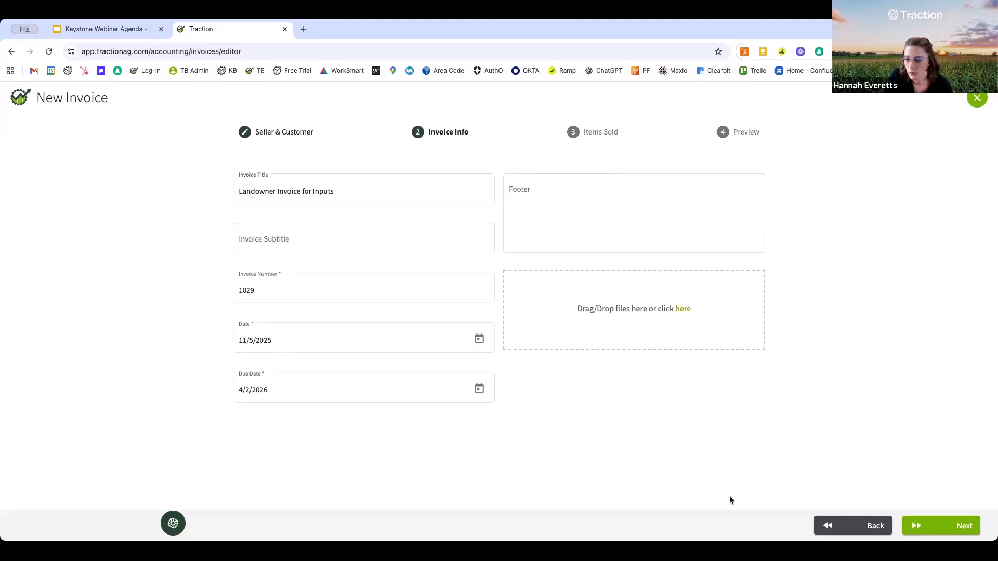
click(915, 526)
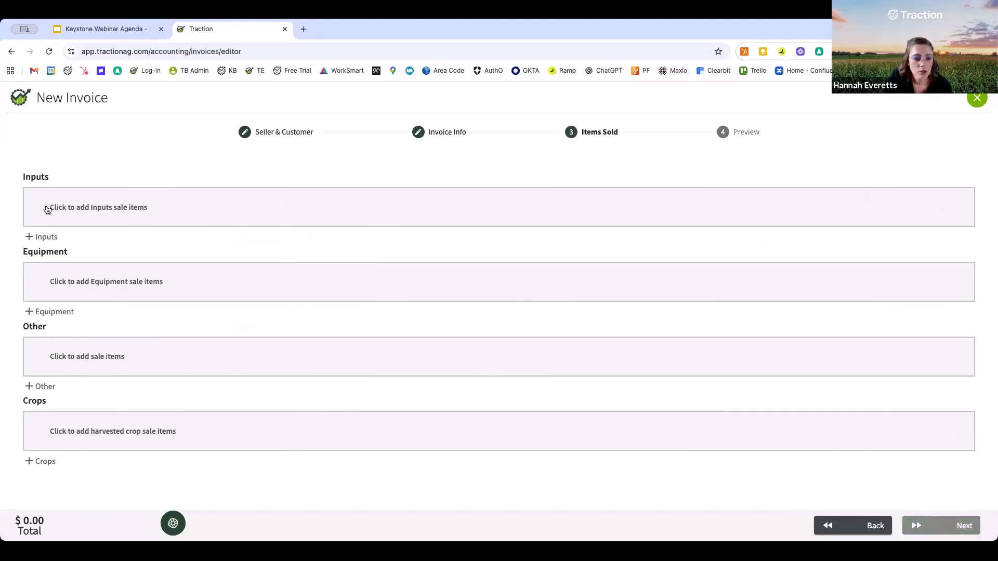
- Add 1300 Orthene TR Total Release Insecticide as an input sale item with a quantity of 200 gal, keeping the suggested price
click(43, 236)
click(41, 209)
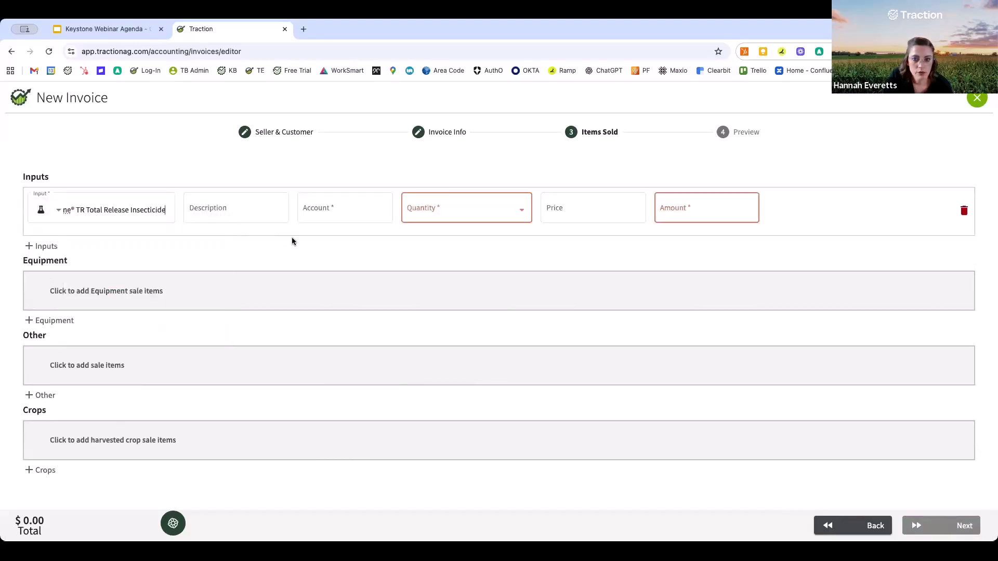
click(466, 211)
text(200)
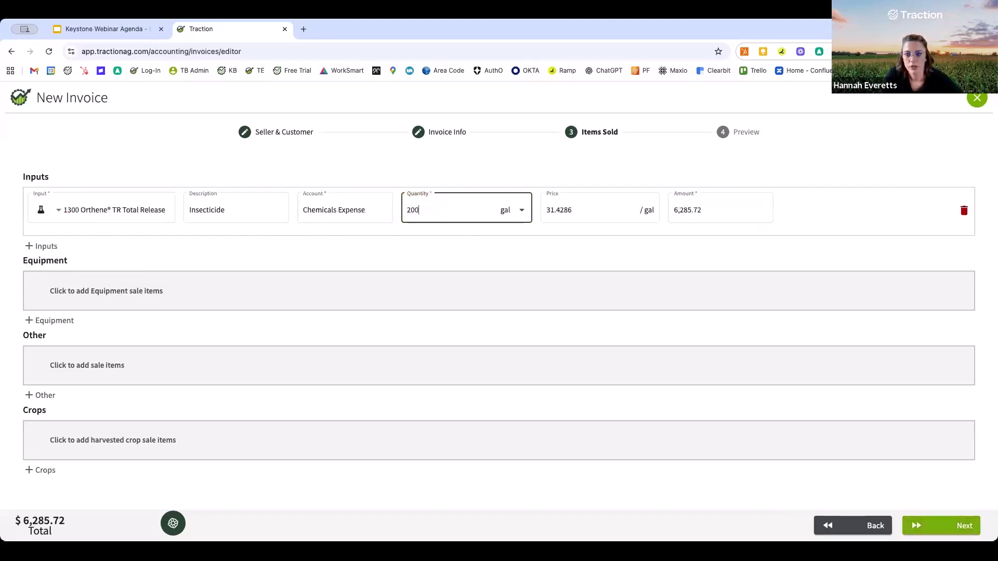
click(697, 221)
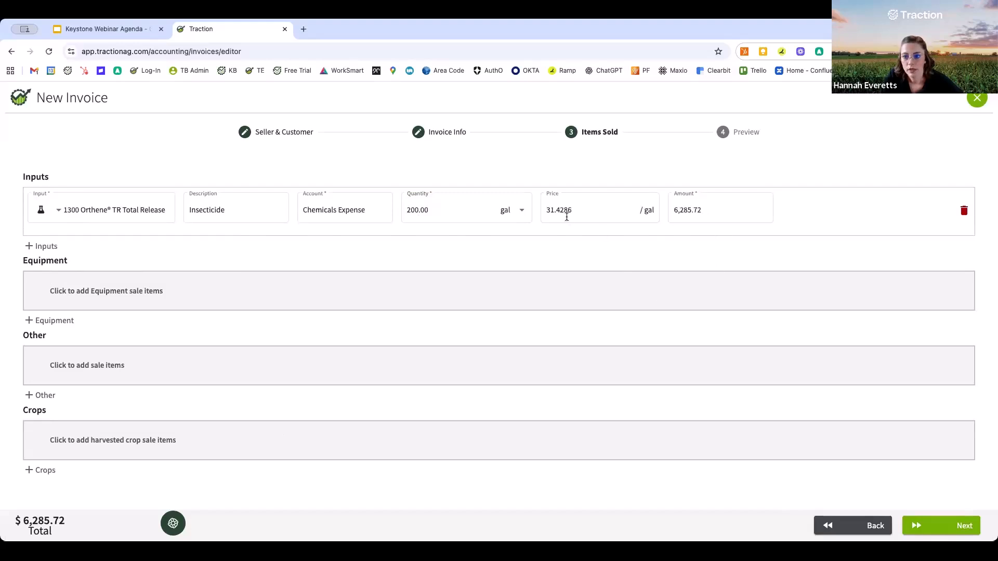
click(636, 207)
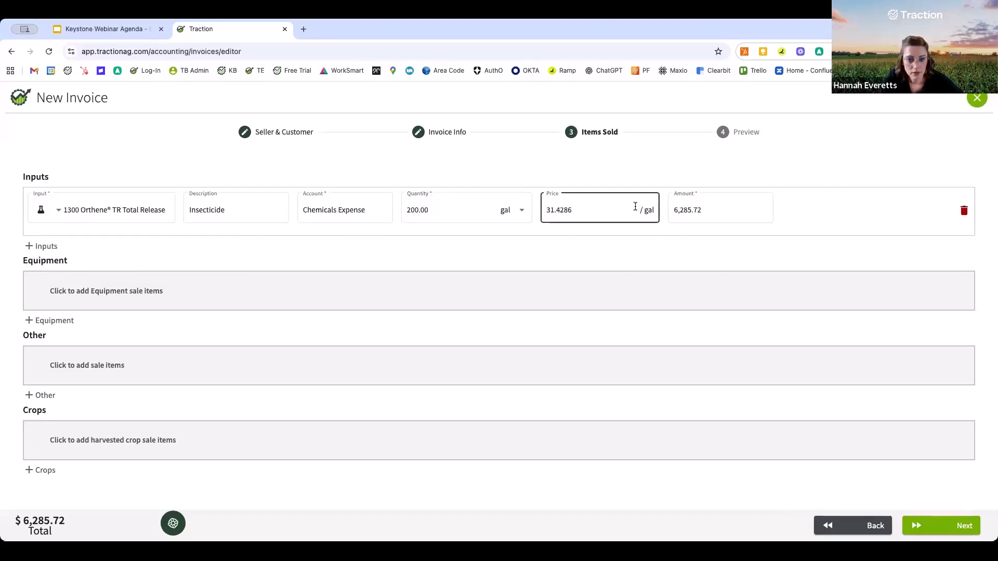
- Add the Sprayer as an equipment sale item with a quantity of 250 ac, keeping the suggested price per acre
click(46, 321)
click(86, 288)
click(111, 293)
scroll(100, 364, down, 3)
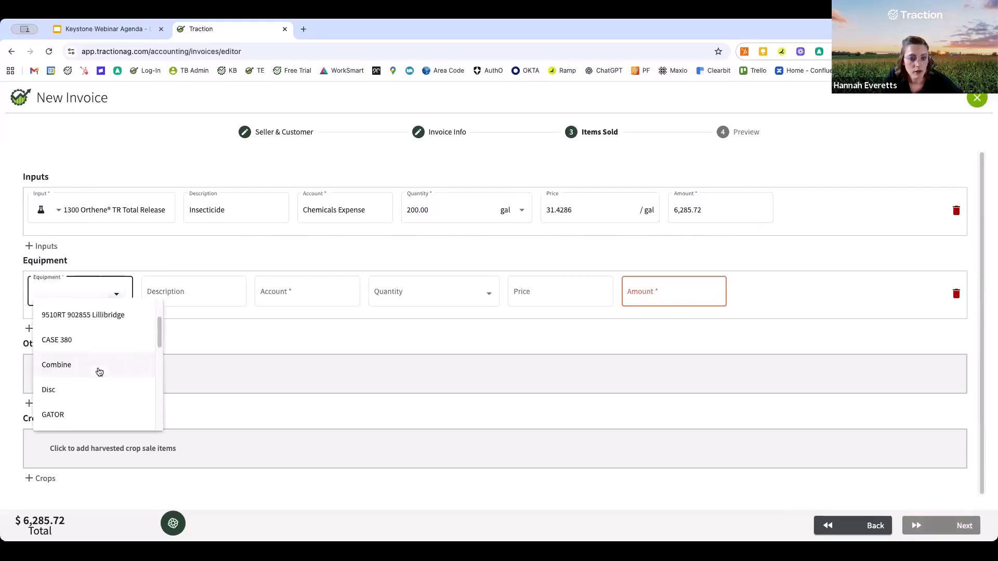
scroll(98, 372, down, 5)
click(78, 350)
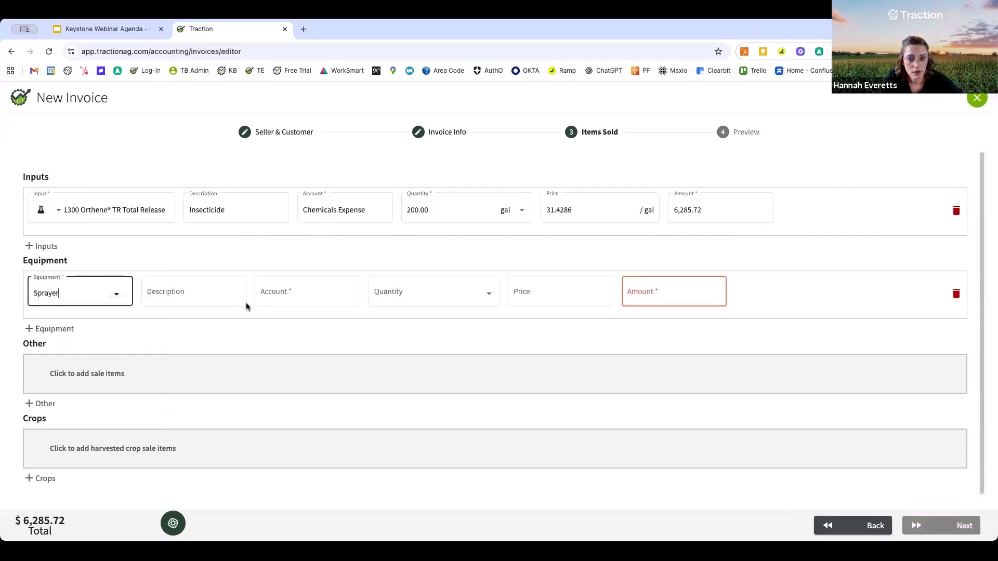
click(412, 290)
text(250)
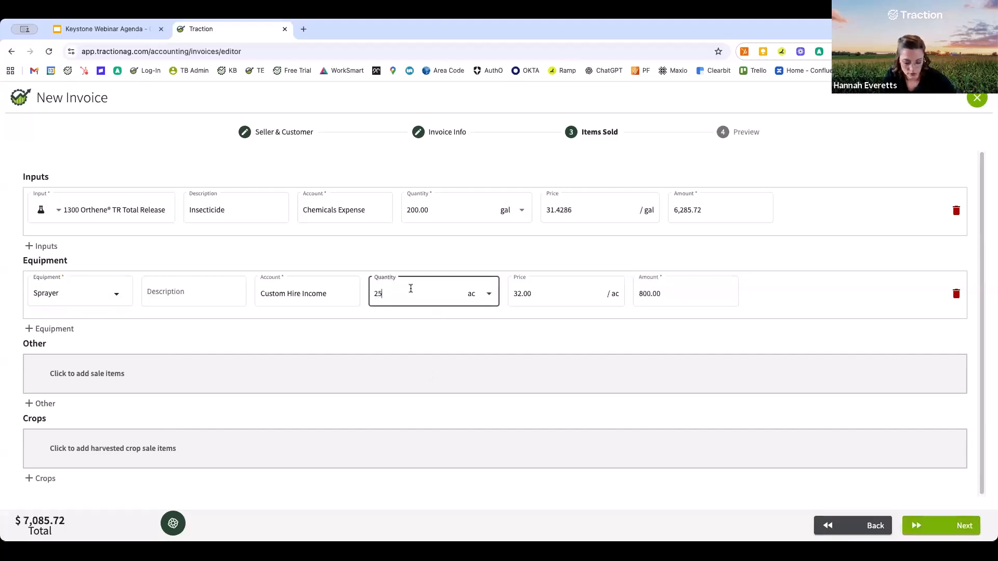
click(541, 296)
click(678, 299)
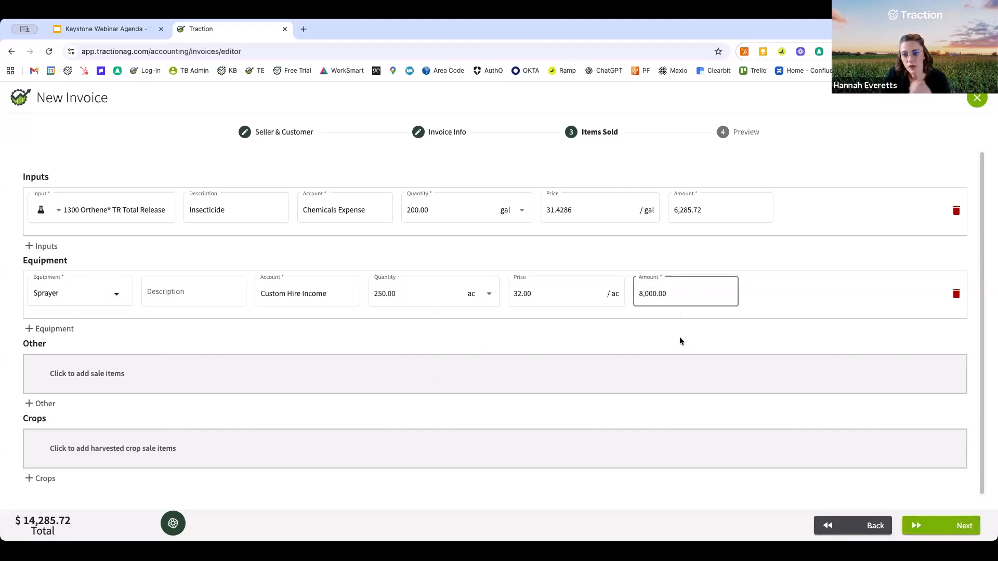
- Add Interest as an other sale item and assign it to the Interest Income account
click(43, 403)
click(62, 383)
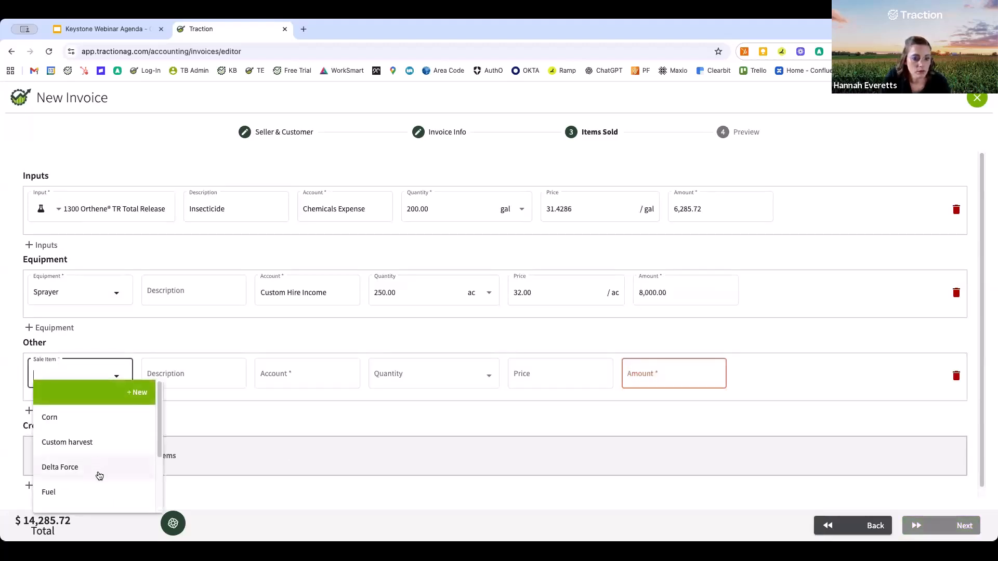
scroll(99, 476, down, 1)
scroll(91, 457, down, 2)
click(73, 433)
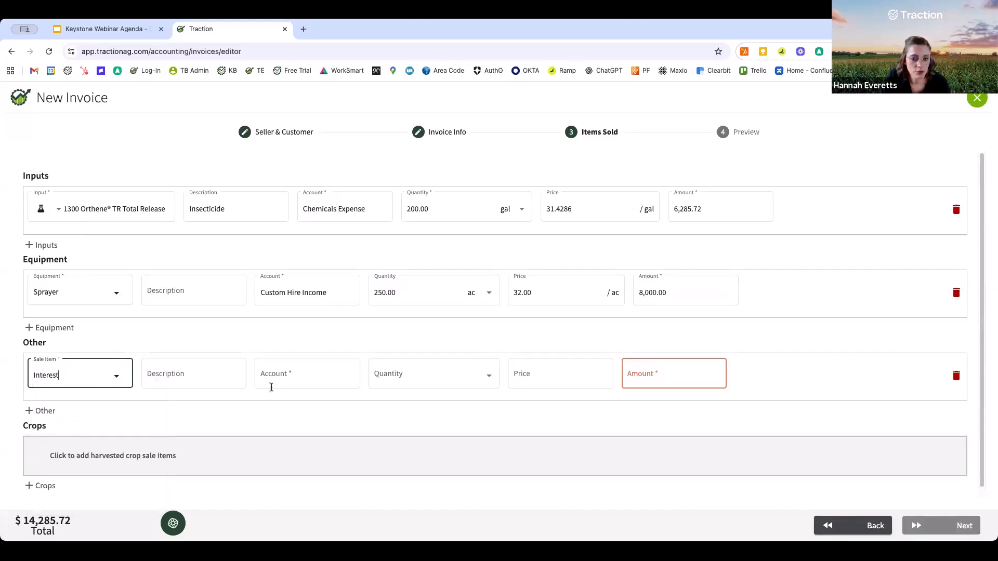
click(300, 374)
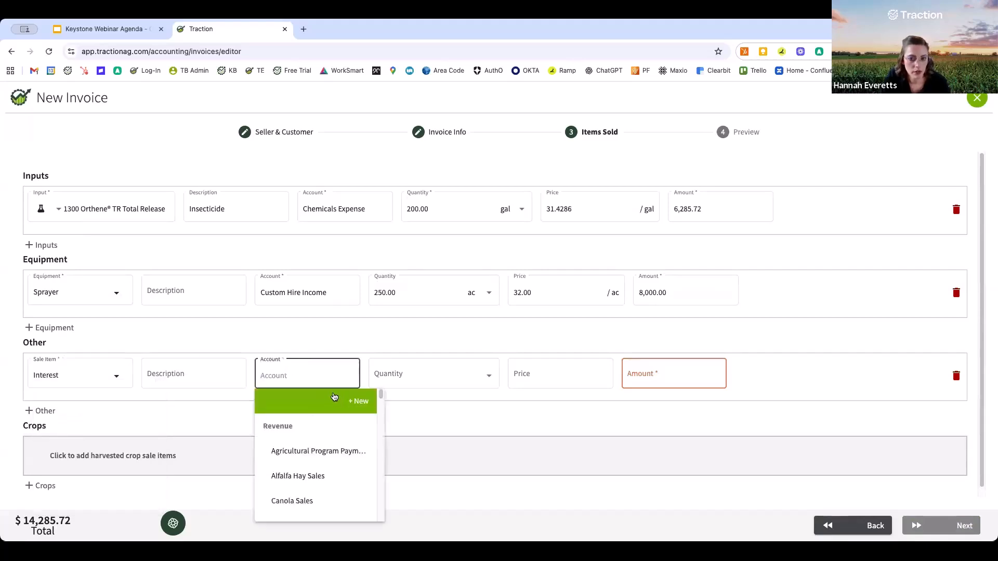
text(inter)
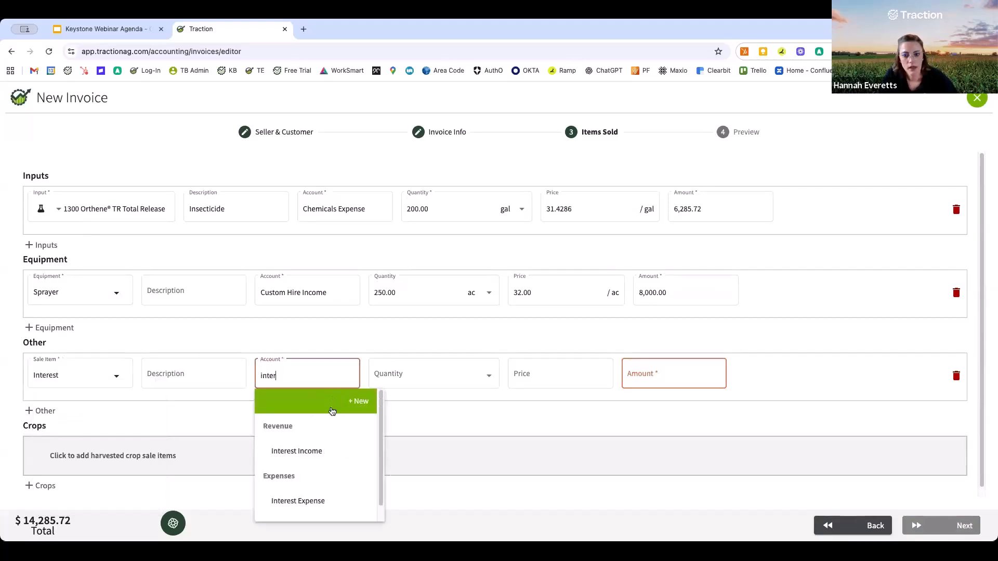
click(349, 451)
- Set the Interest item's quantity to 1 and its price to 100
click(432, 374)
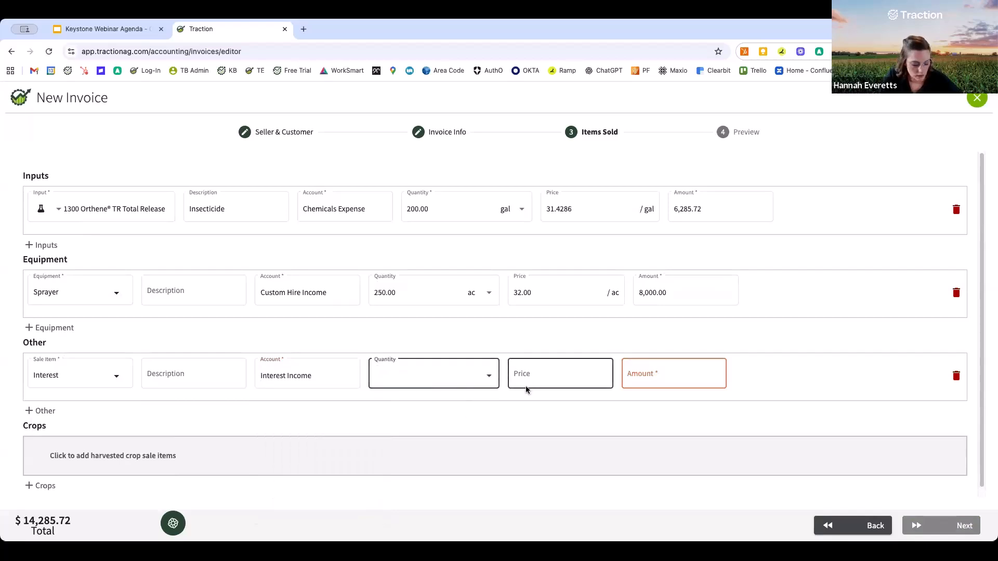
text(1)
click(555, 372)
text(10)
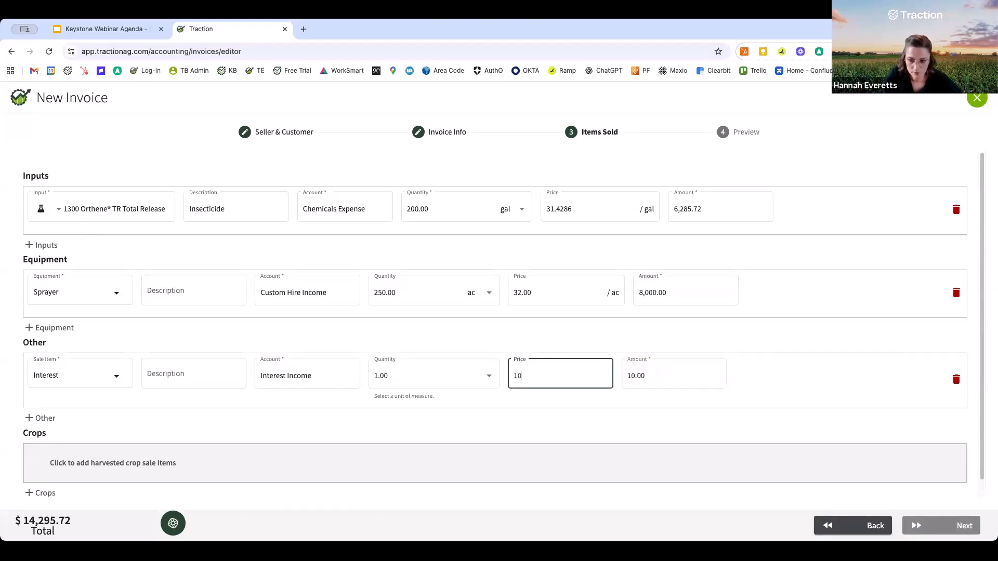
text(0)
click(584, 424)
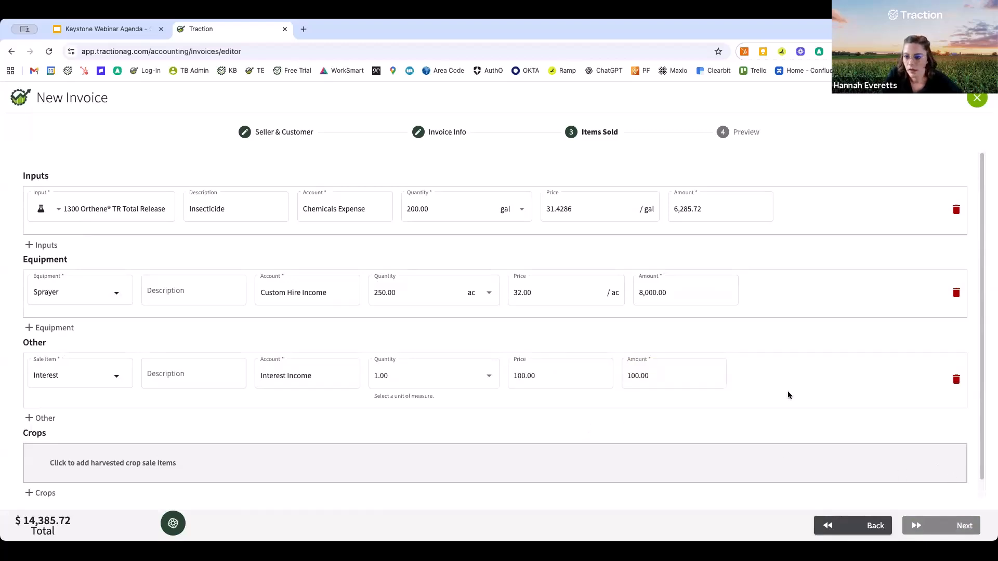
- Remove the Interest item from the invoice
scroll(946, 451, down, 1)
scroll(911, 442, up, 1)
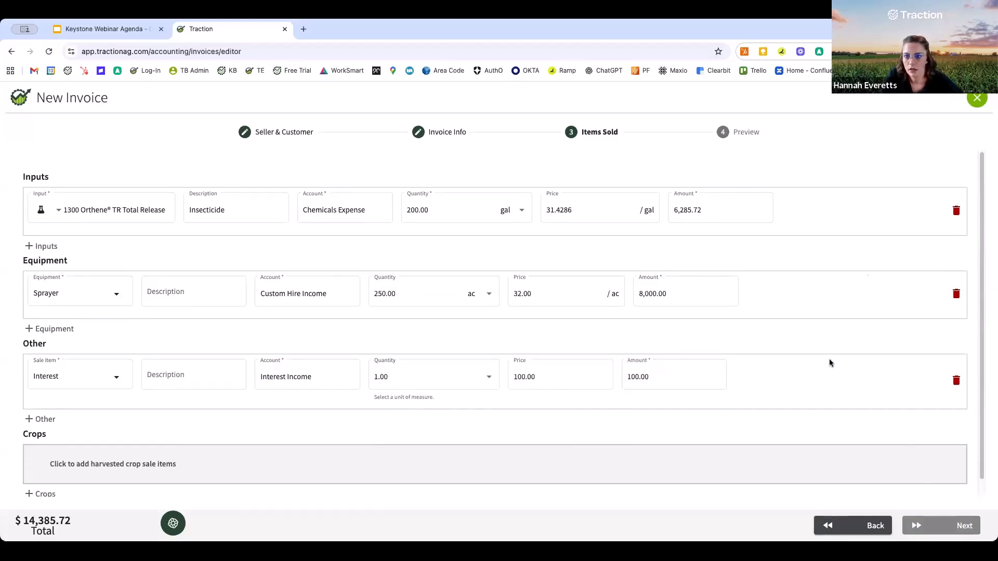
click(956, 380)
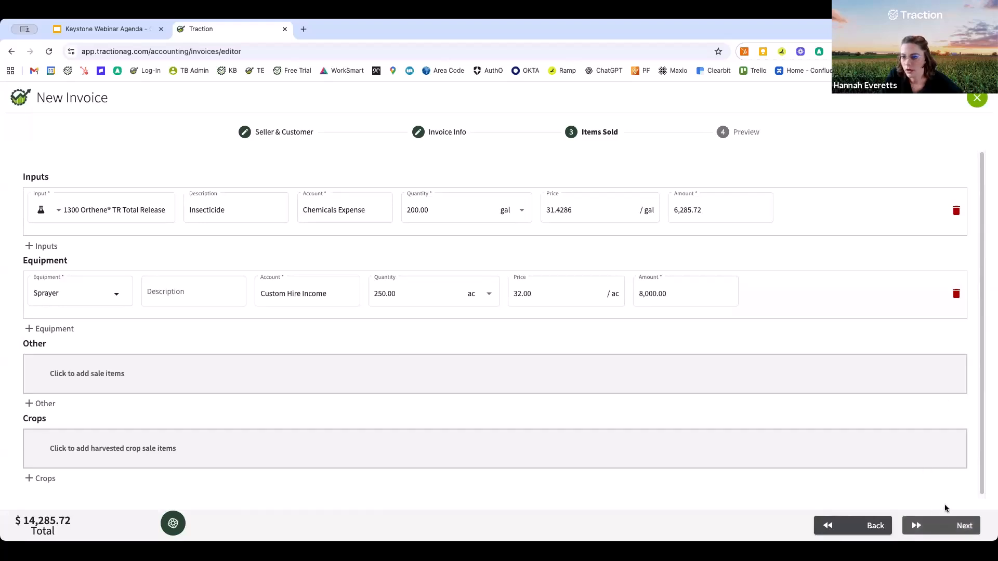
- Preview the landowner invoice with its insecticide and sprayer items, and save and close it
click(940, 528)
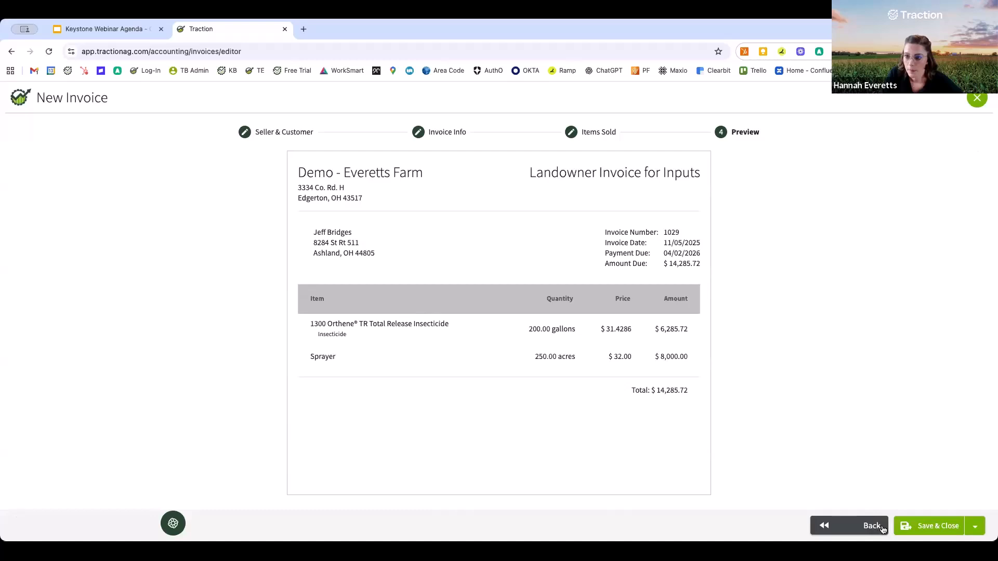
click(938, 527)
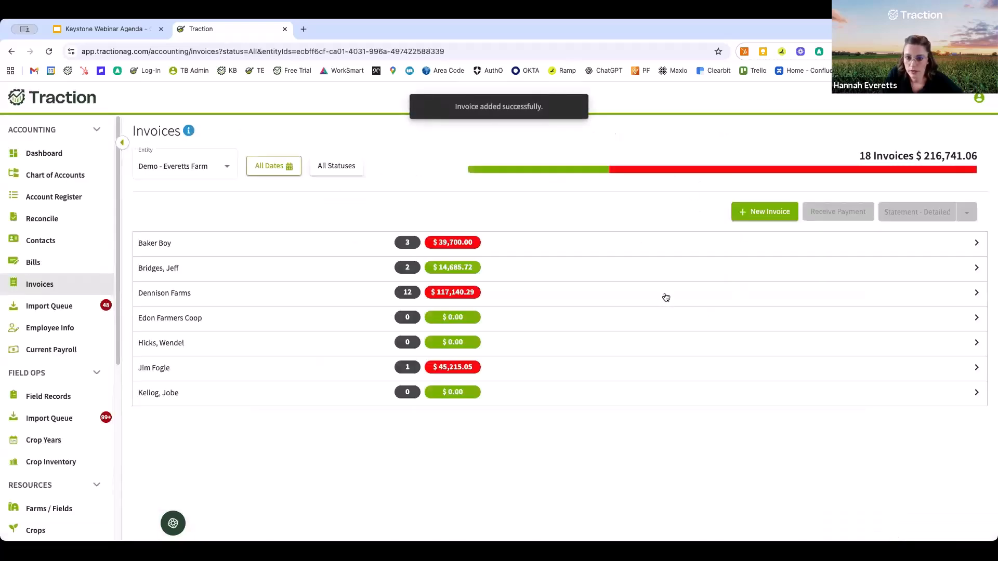
- List the invoices of Dennison Farms and open the Landowner Invoice for Inputs dated 10/29/2025 for editing
click(666, 296)
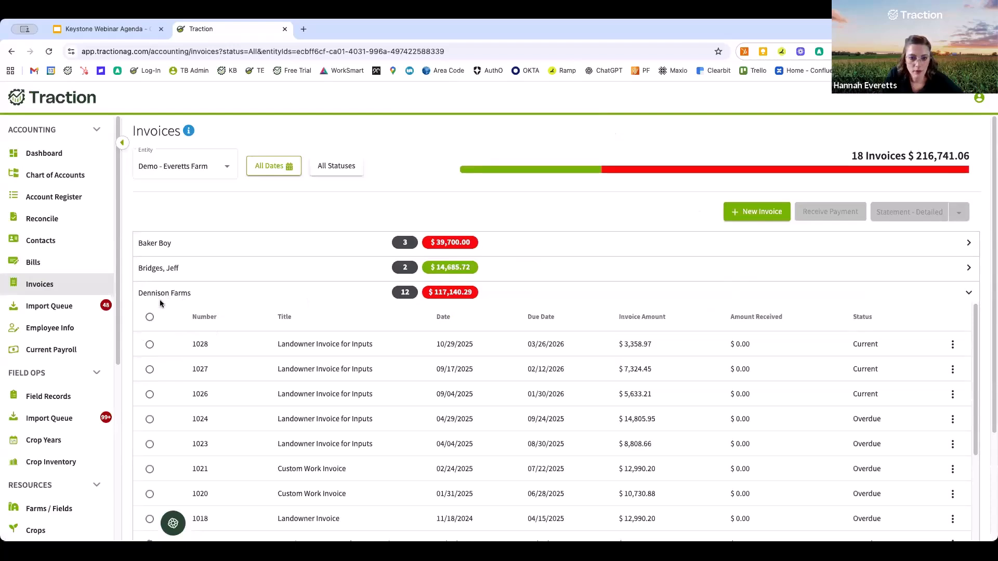
scroll(201, 324, down, 1)
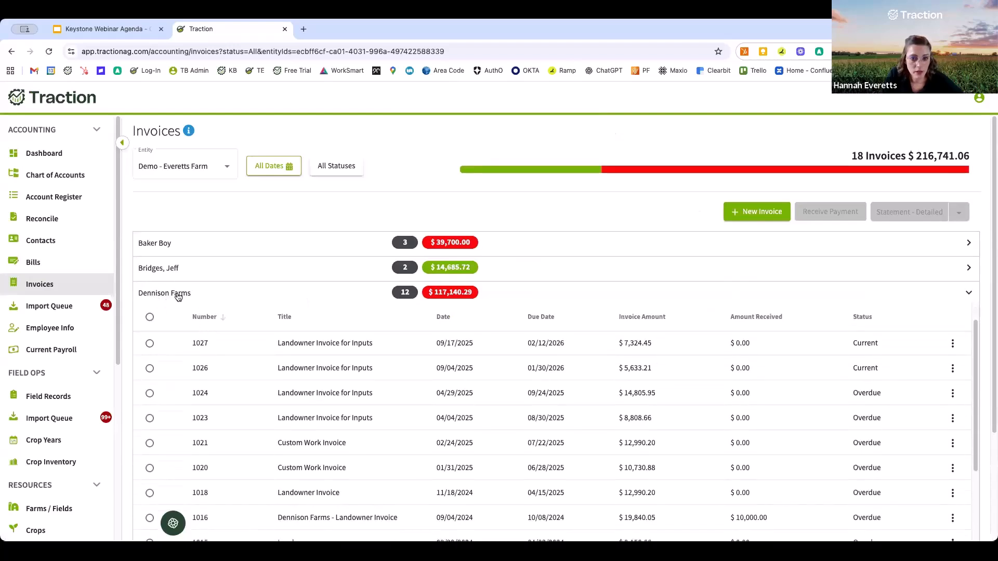
scroll(637, 371, up, 1)
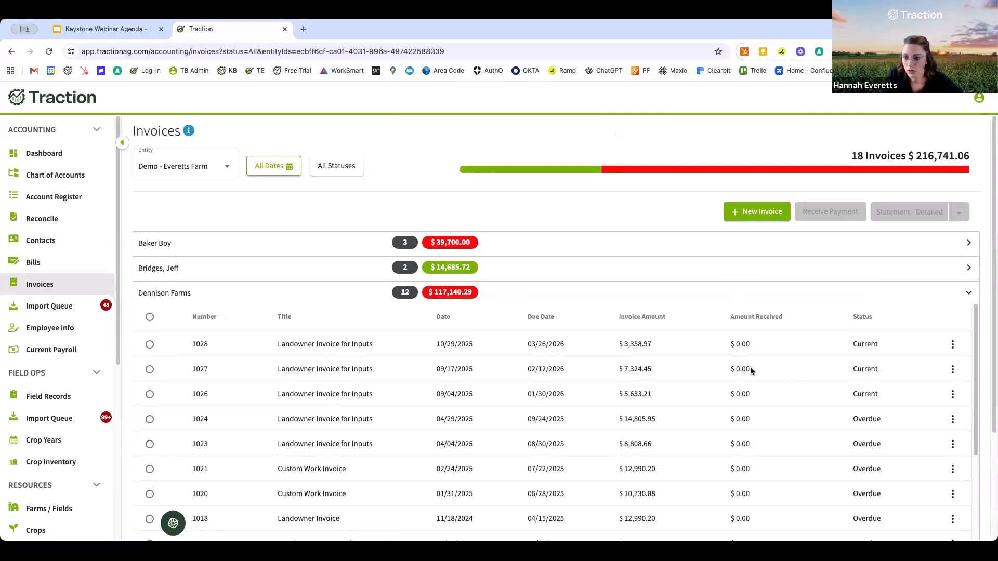
click(952, 344)
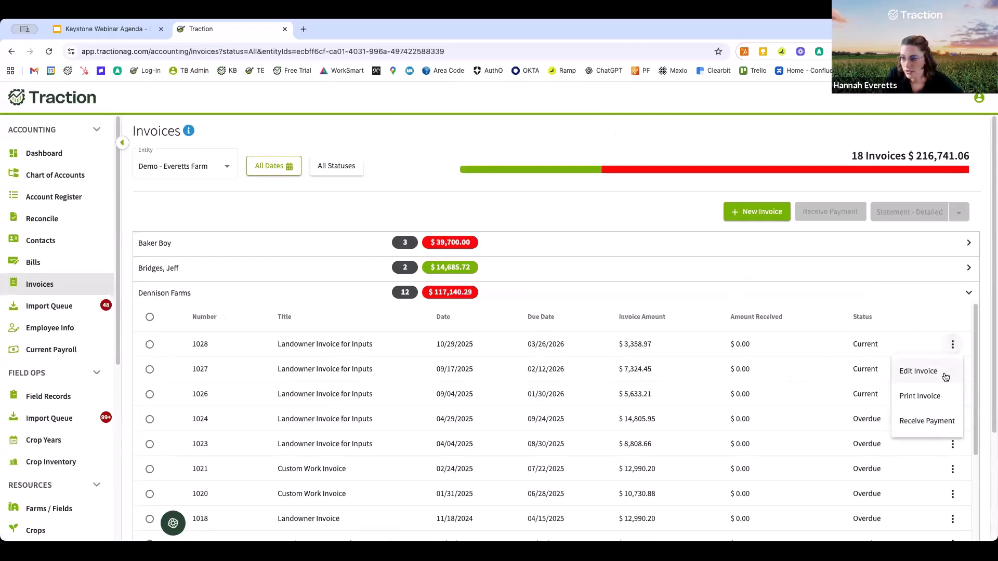
click(930, 371)
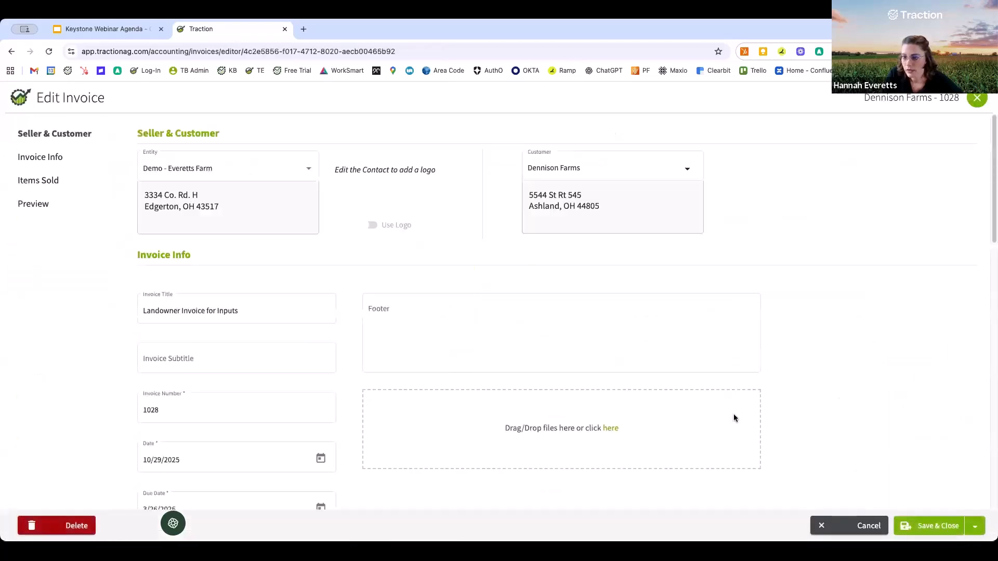
- Open the Bill Landowner selection under the invoice's items sold and apply the 9/4/2025 field record for field 115 with equipment billing
scroll(683, 433, down, 1)
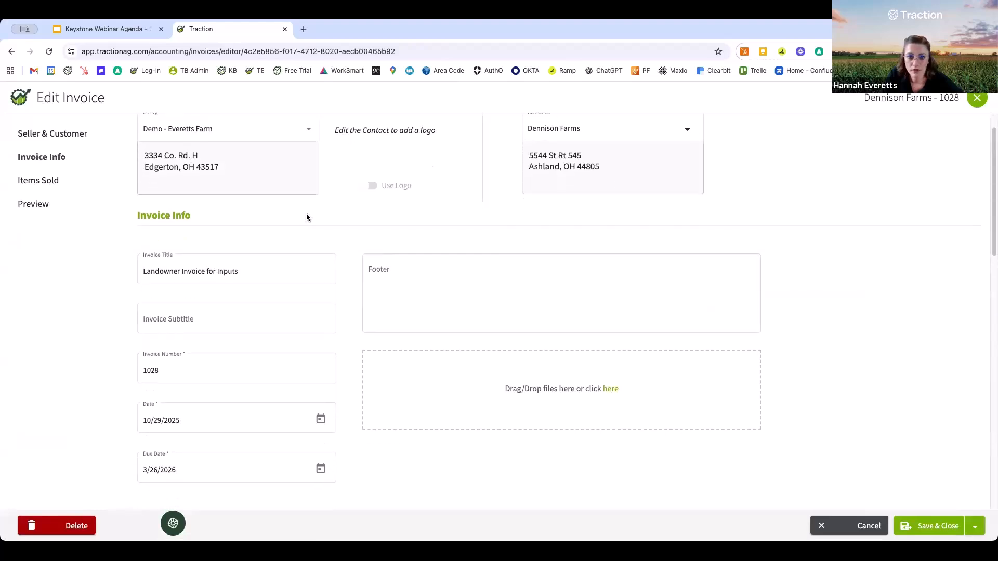
scroll(567, 387, down, 5)
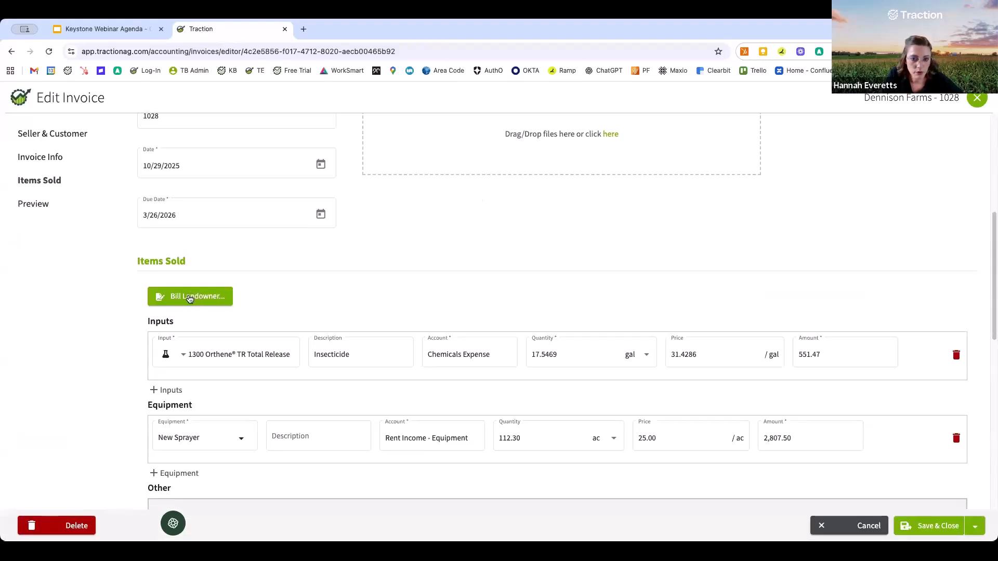
click(190, 298)
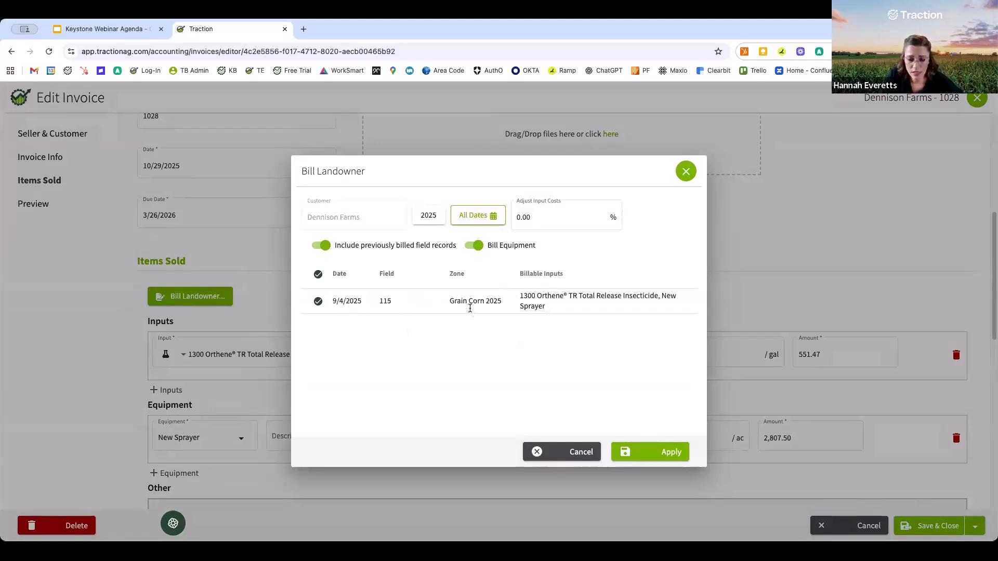
click(651, 451)
click(523, 327)
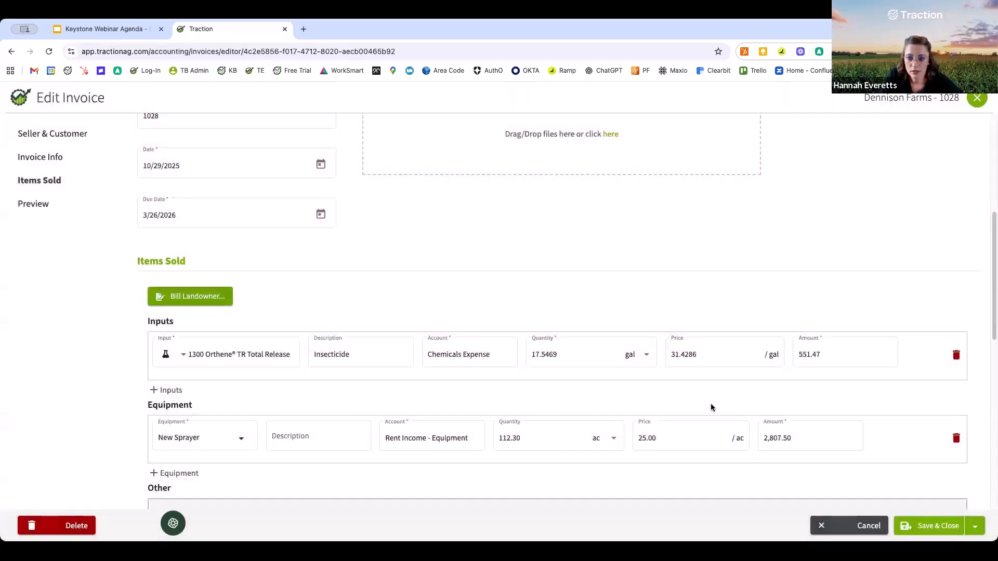
- Examine the invoice's billed input and equipment lines and its invoice info, close it without saving, and return to the collapsed invoices list
scroll(784, 391, down, 1)
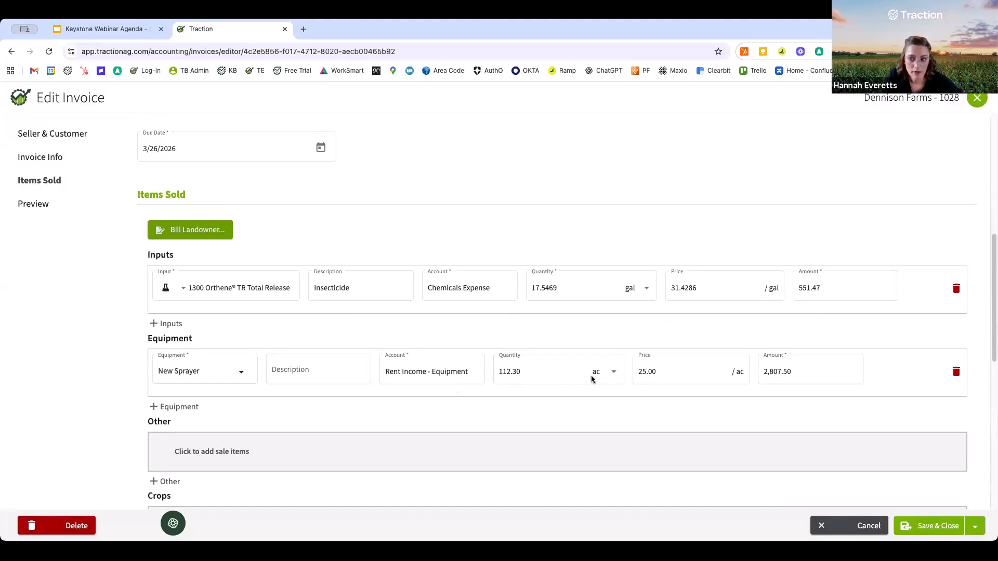
scroll(784, 440, up, 3)
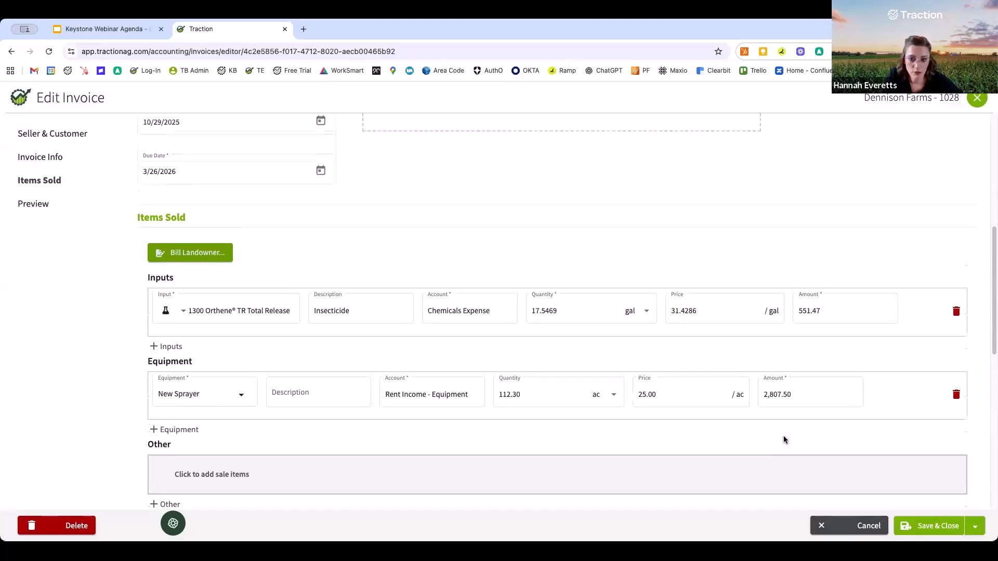
scroll(783, 435, down, 3)
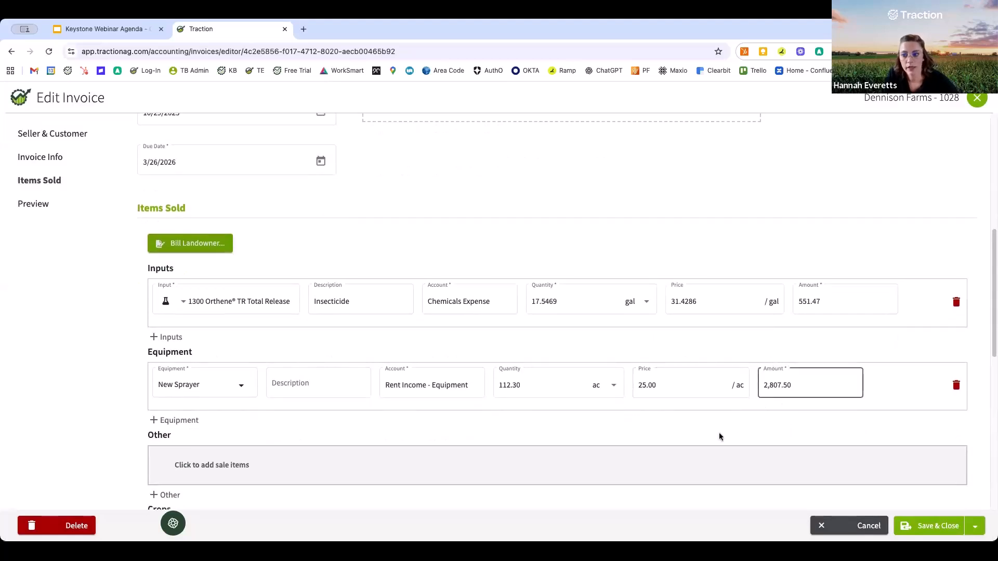
scroll(696, 437, down, 2)
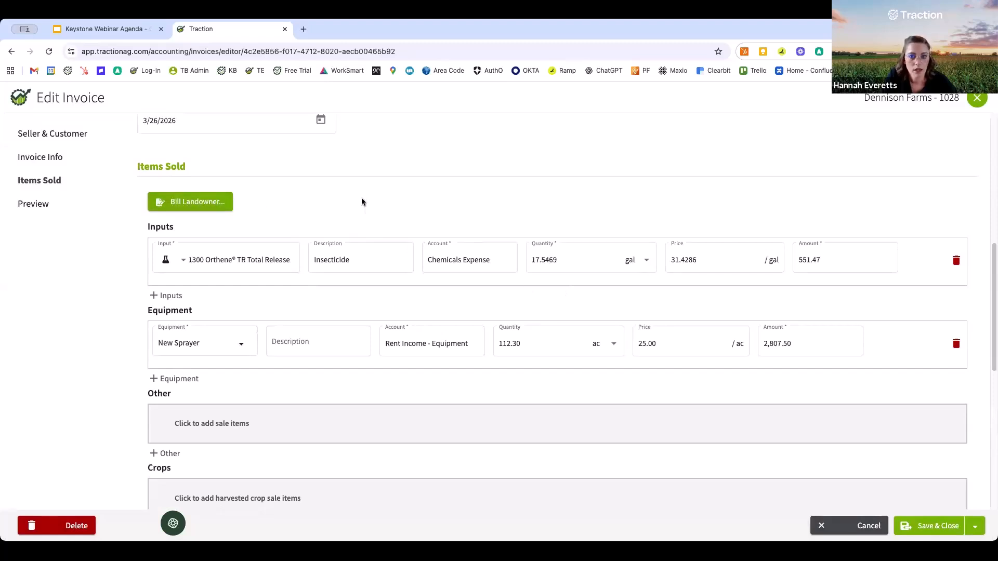
click(376, 247)
scroll(376, 246, up, 1)
scroll(375, 246, up, 1)
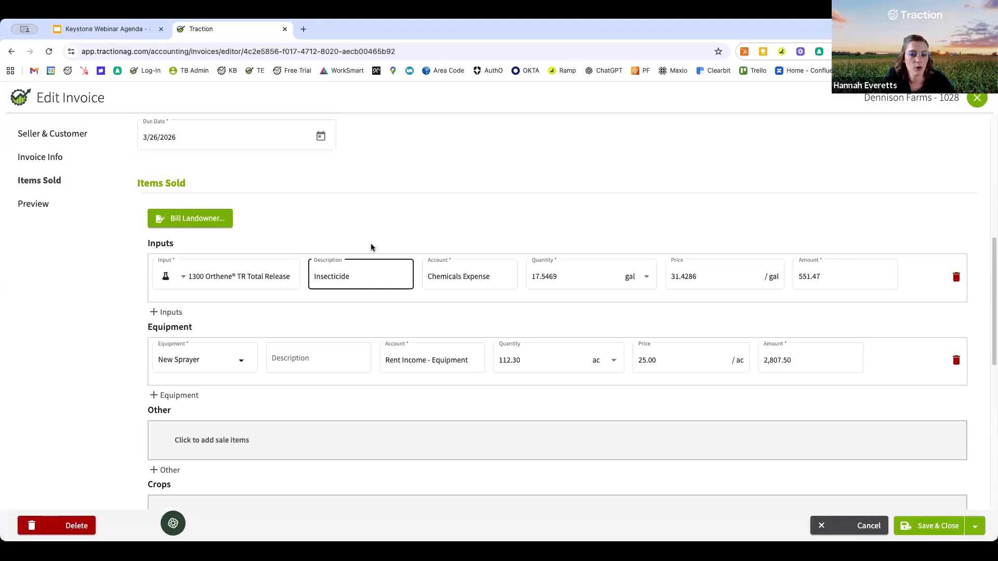
scroll(371, 244, up, 1)
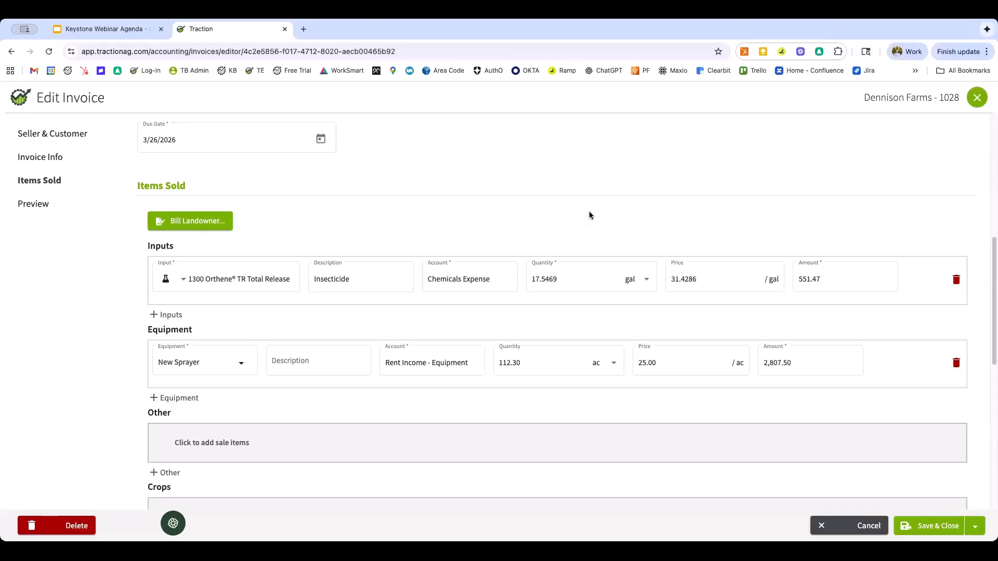
scroll(755, 371, up, 7)
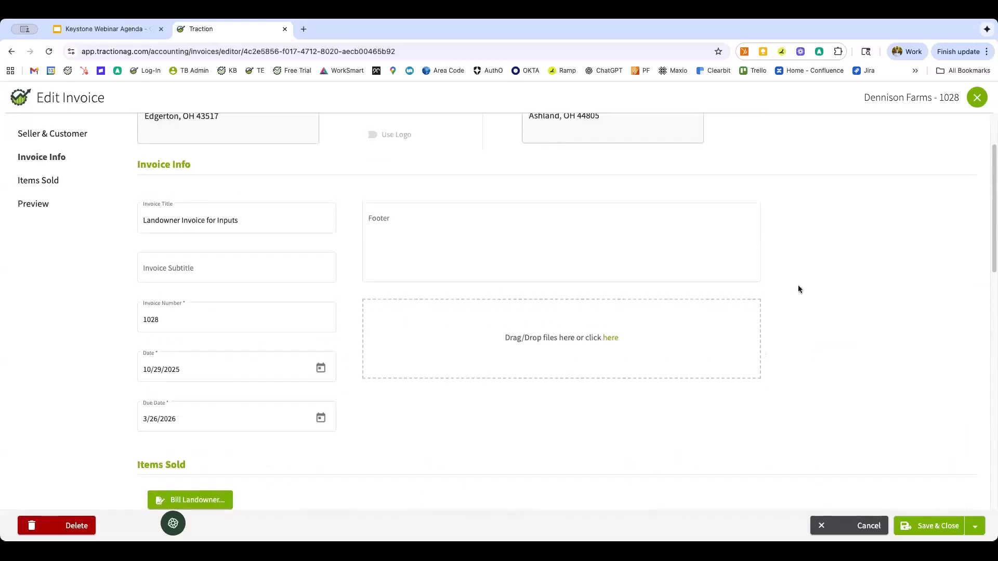
click(977, 97)
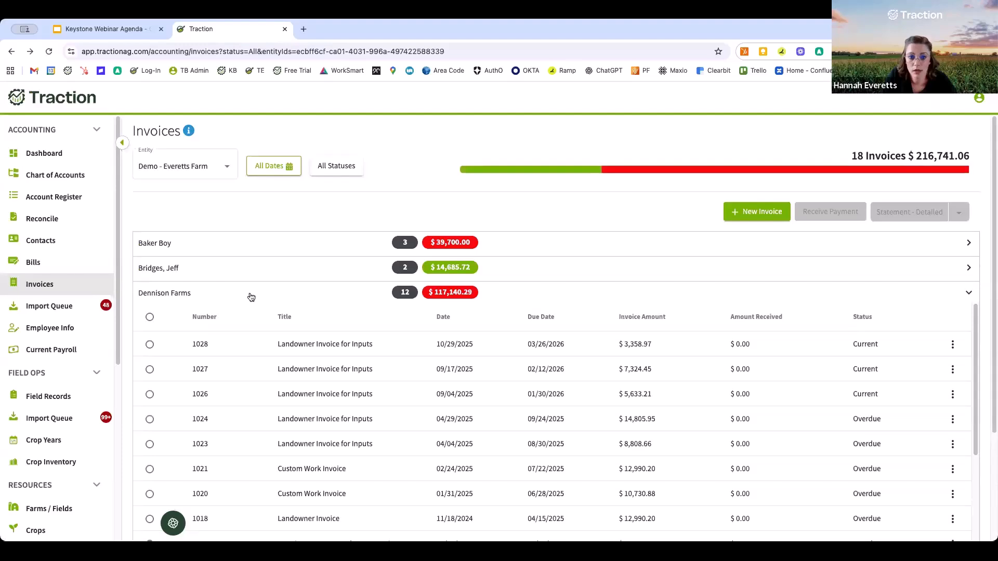
click(87, 275)
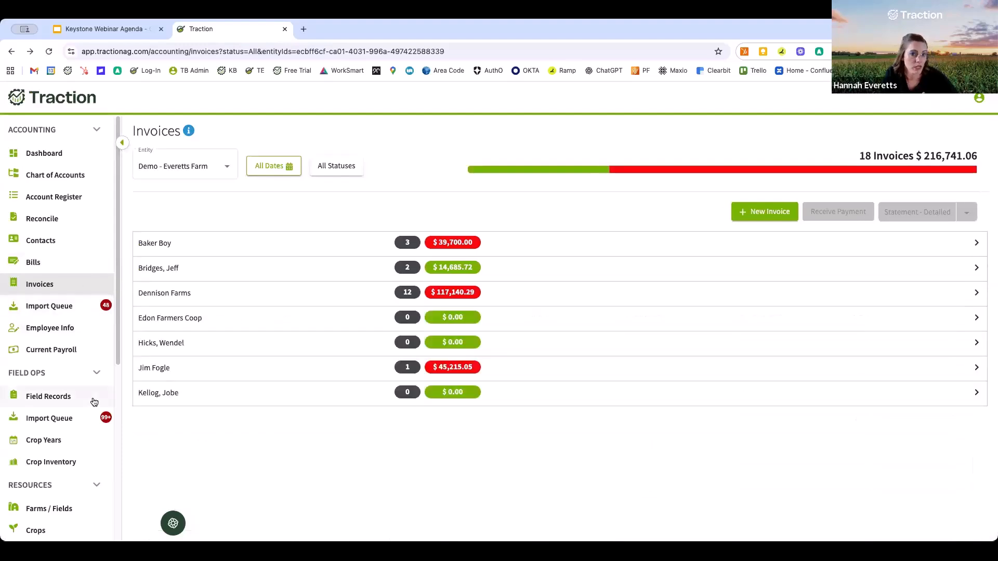